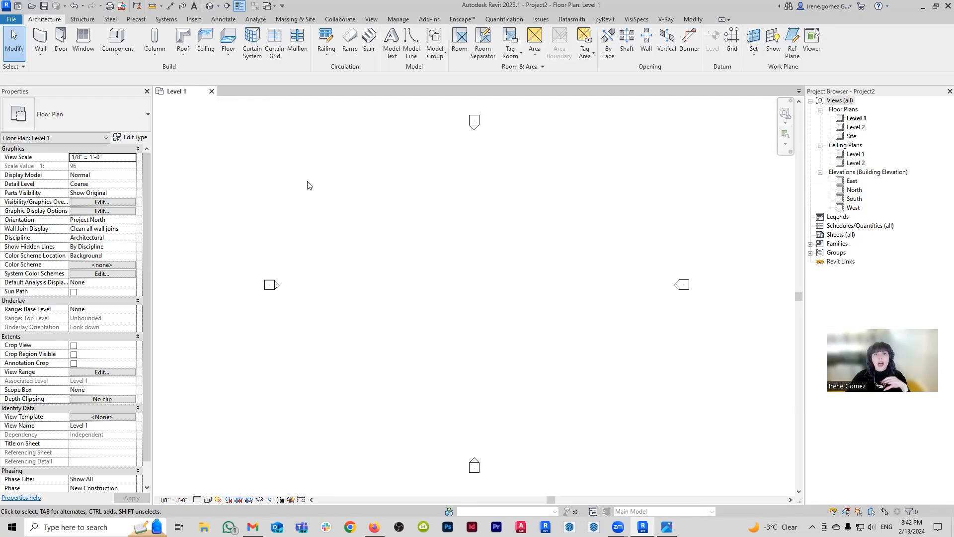
# - Open the default 3D view, tile it beside the Level 1 floor plan, and make the Level 1 plan active
pyautogui.click(210, 9)
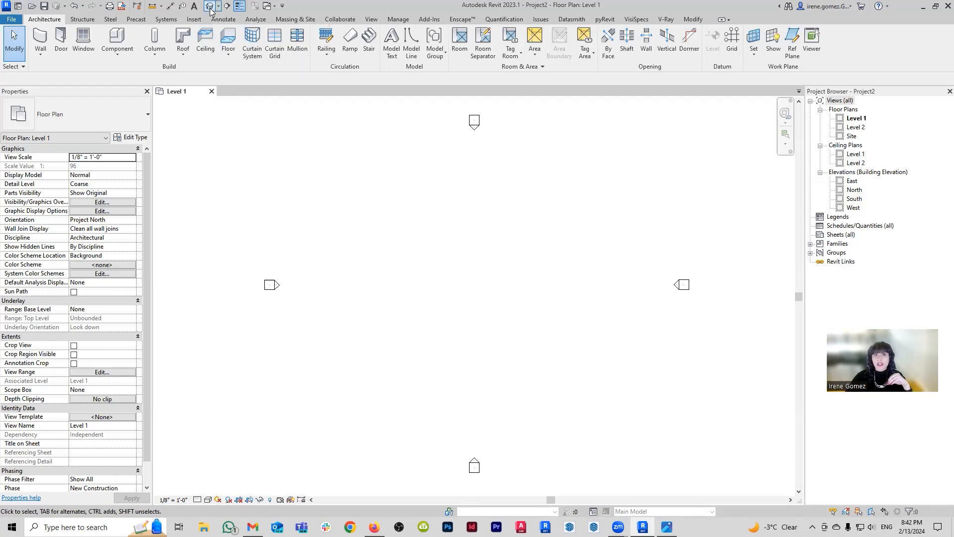
pyautogui.click(275, 92)
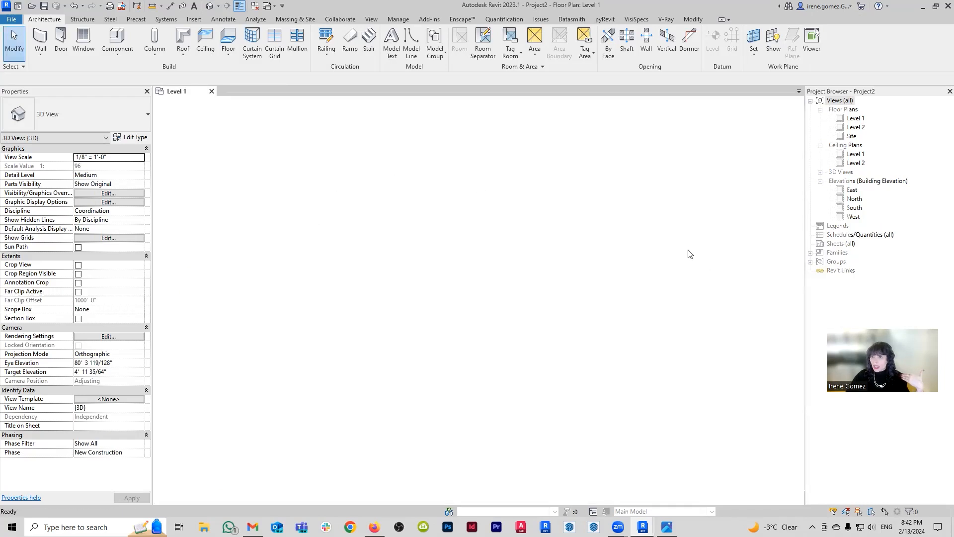
pyautogui.moveTo(750, 302); pyautogui.dragTo(611, 326, button='middle')
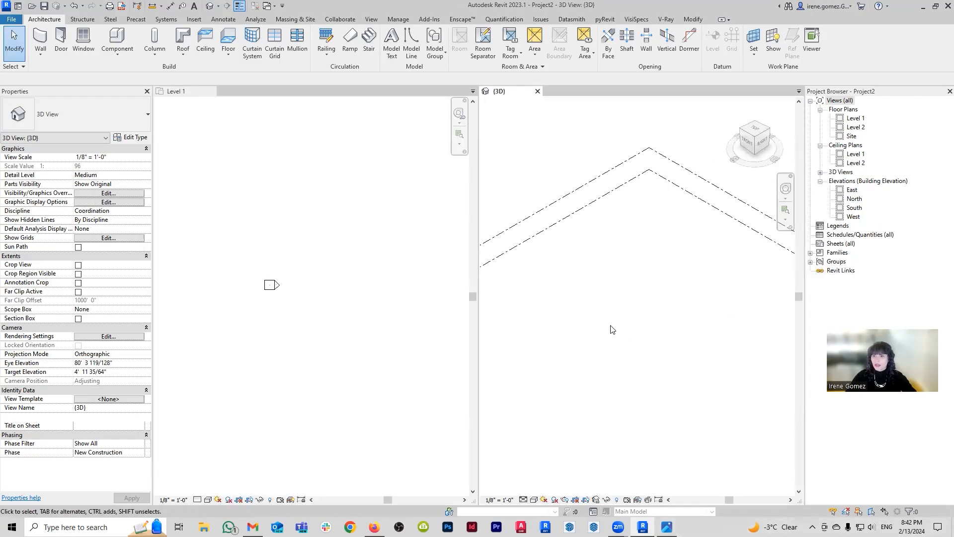
pyautogui.click(403, 344)
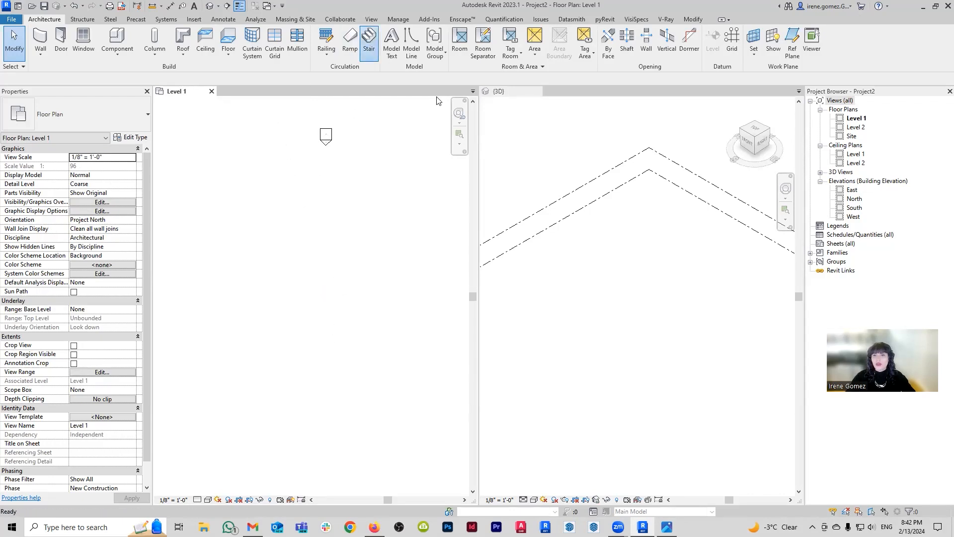
# - In the new stair, set the railing to None and choose the Cast-In-Place Monolithic Stair type
pyautogui.click(754, 45)
pyautogui.click(480, 240)
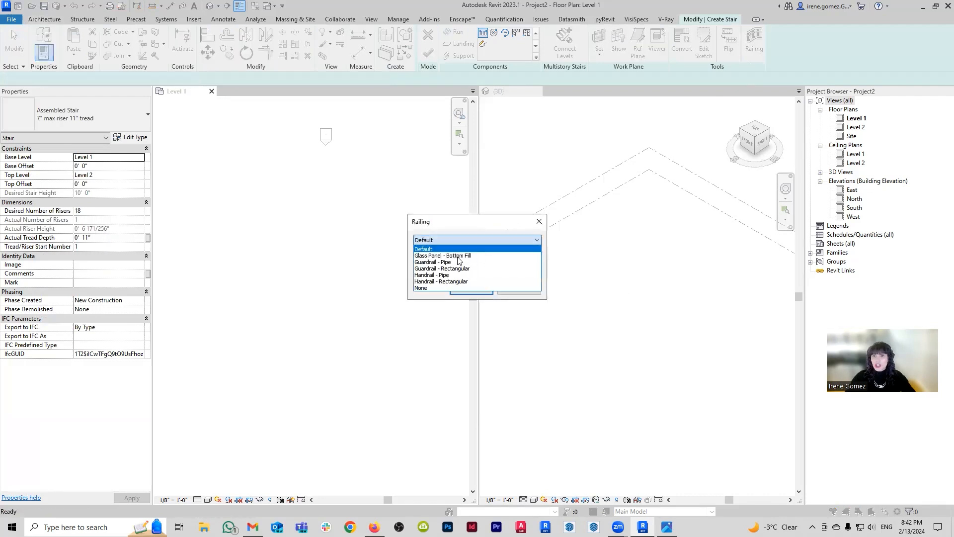
pyautogui.click(439, 289)
pyautogui.click(470, 290)
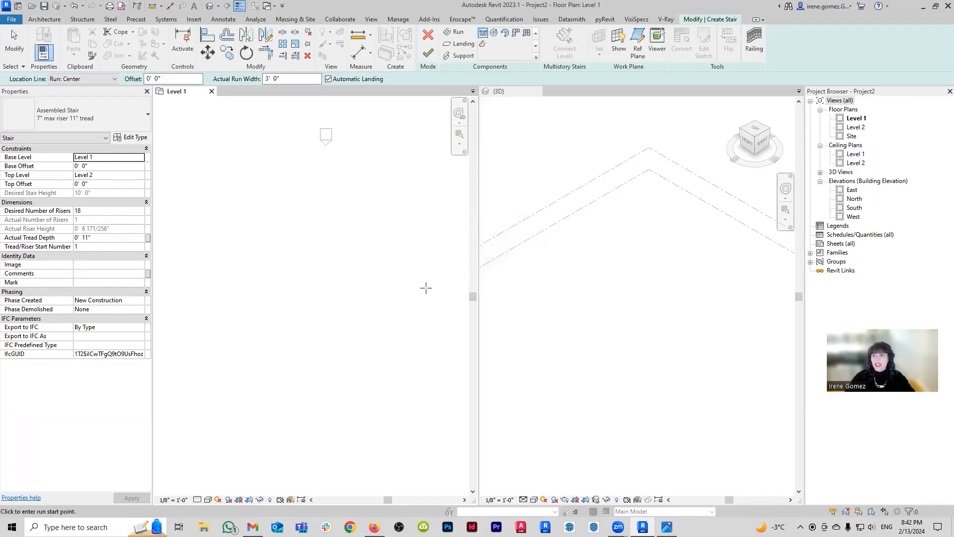
pyautogui.click(85, 106)
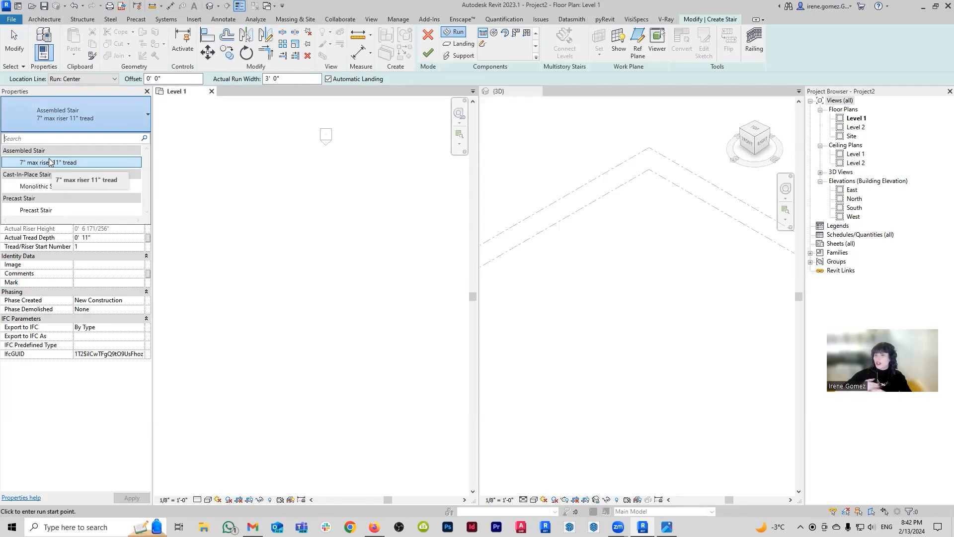
pyautogui.click(61, 187)
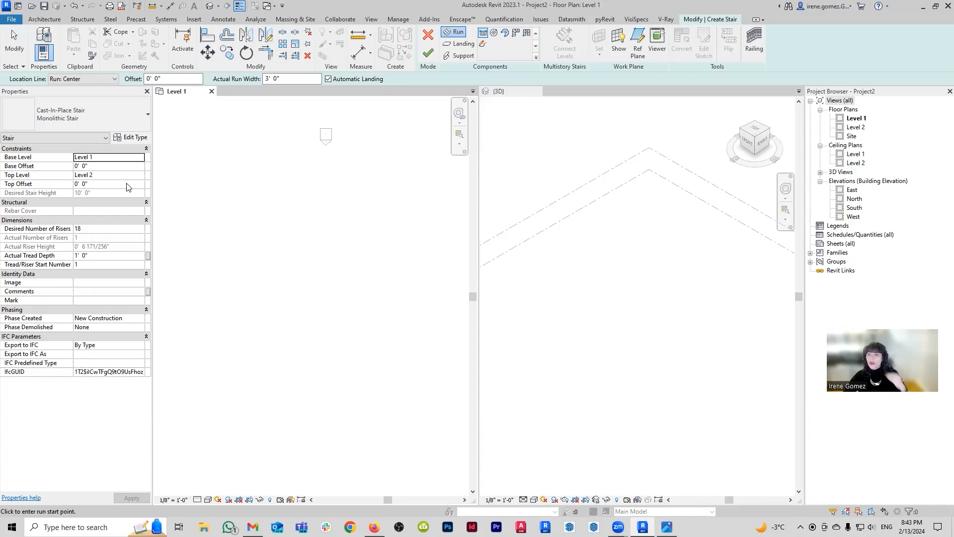
# - Set the stair's top level to None and its desired stair height to 2'
pyautogui.click(140, 175)
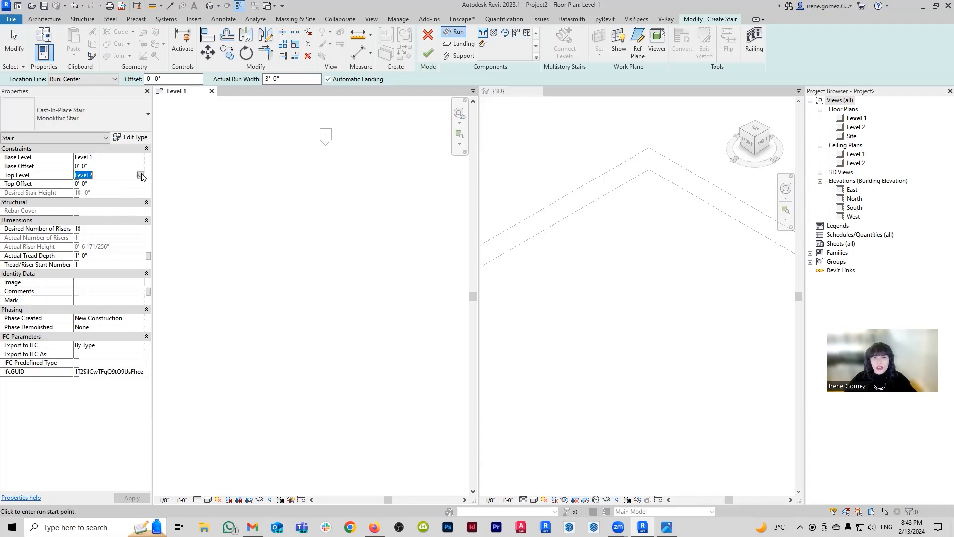
pyautogui.click(140, 175)
pyautogui.click(92, 183)
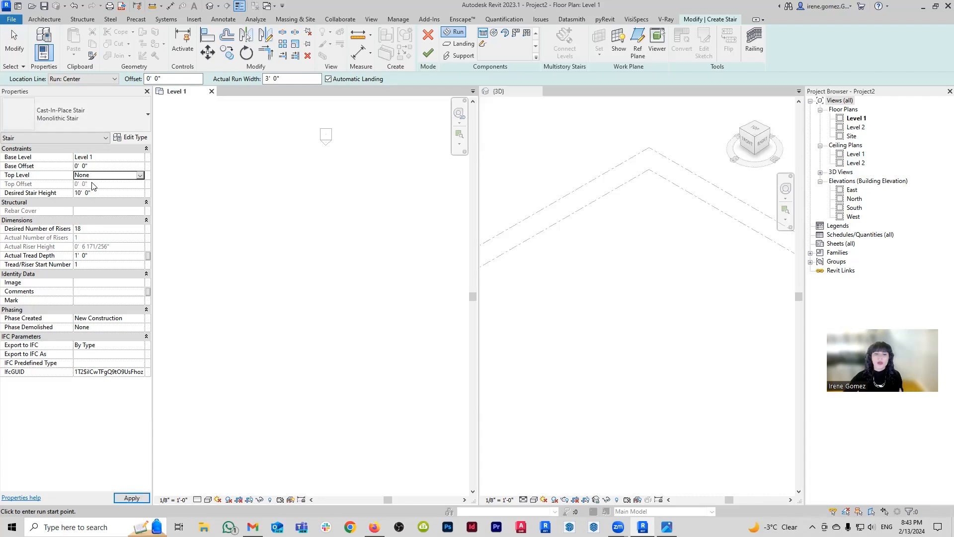
pyautogui.click(96, 194)
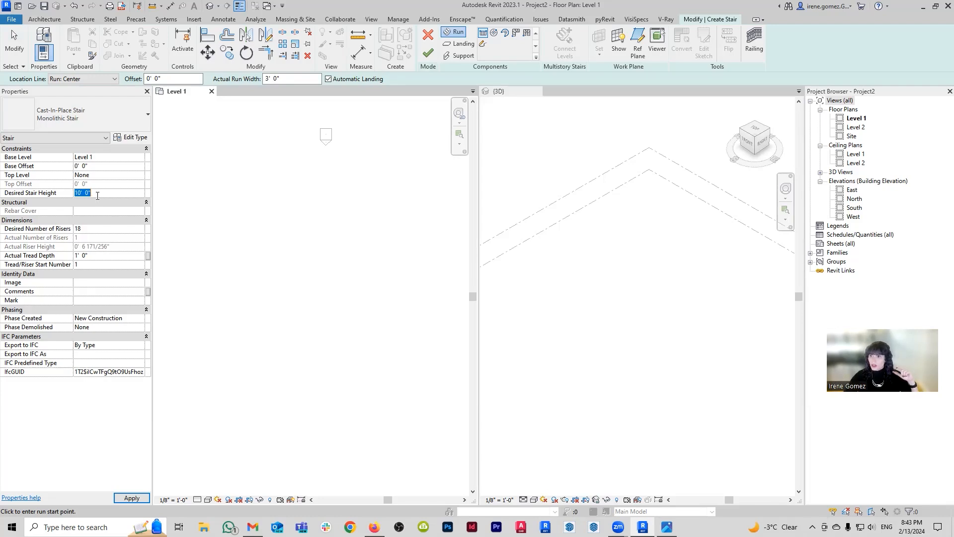
pyautogui.write("2'")
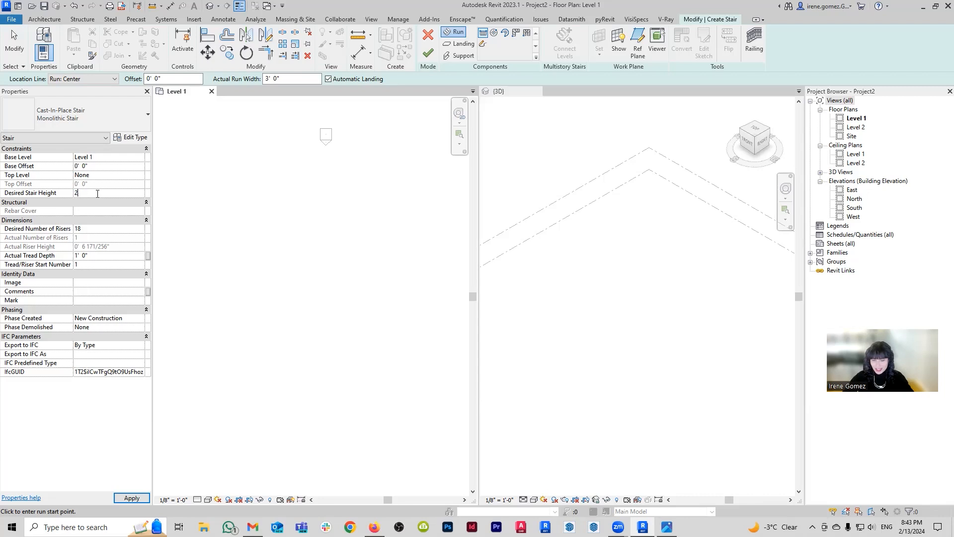
pyautogui.click(114, 230)
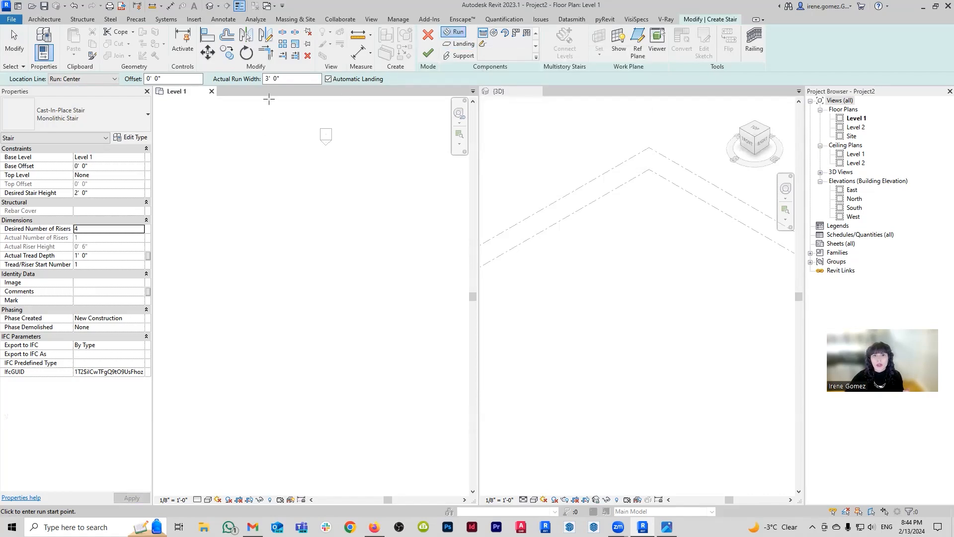
# - Set the actual run width to 6' and draw a straight upward run of four risers in the Level 1 plan
pyautogui.doubleClick(288, 80)
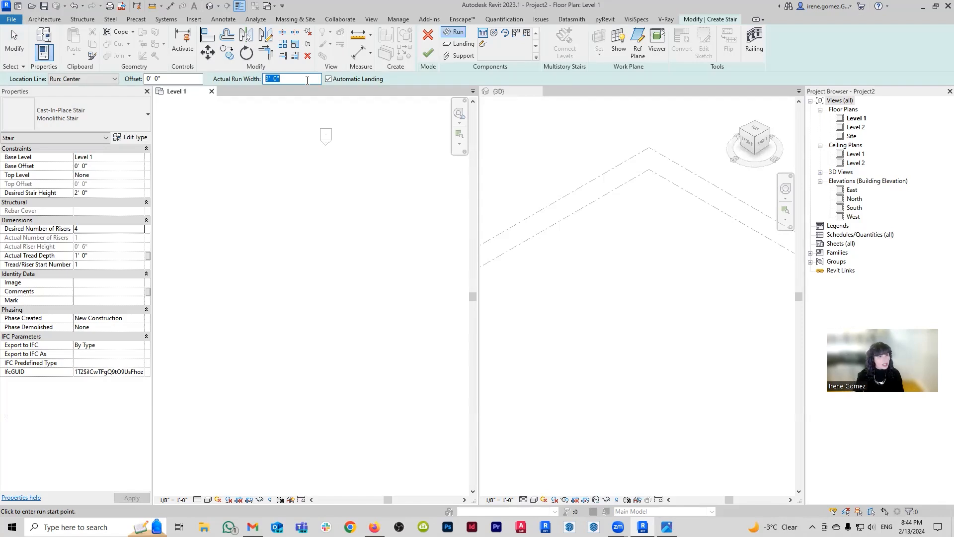
pyautogui.write("6'")
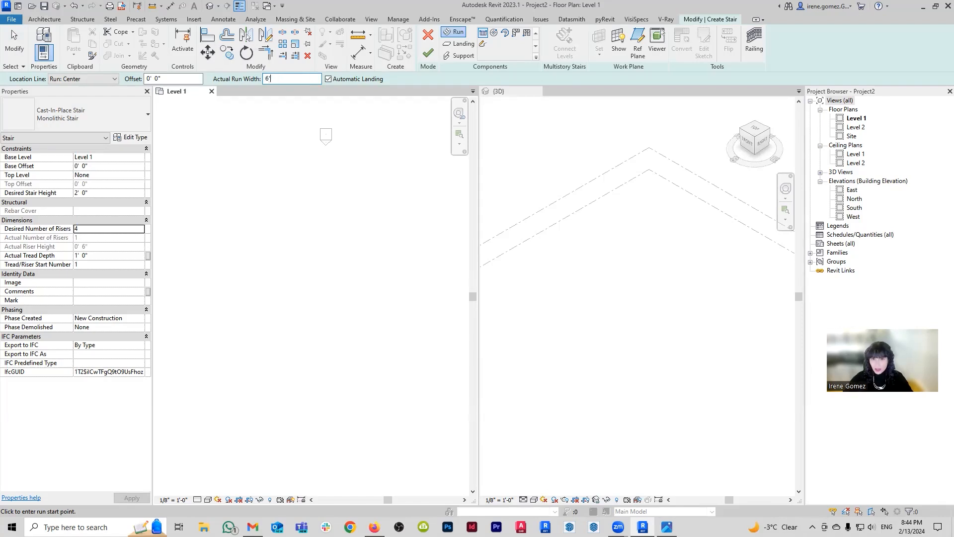
pyautogui.scroll(-3, 332, 304)
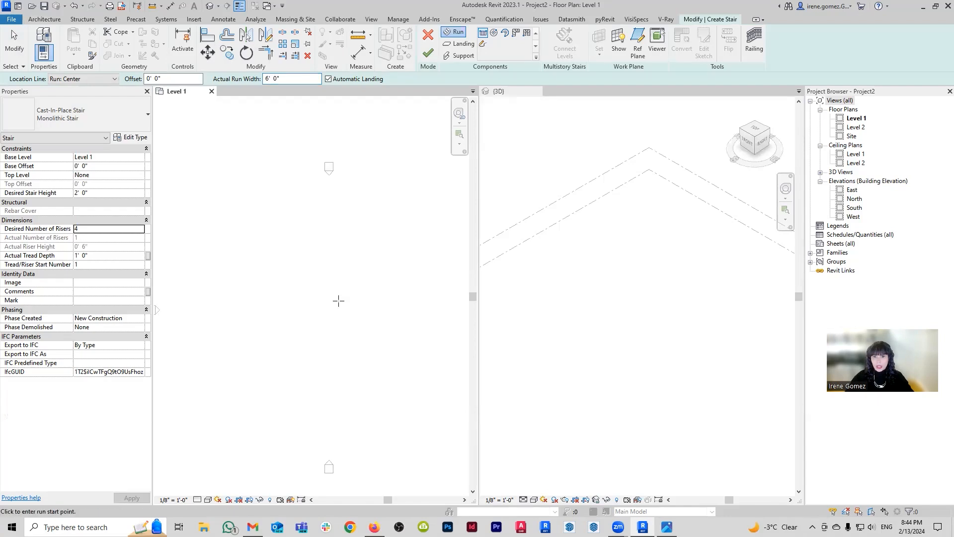
pyautogui.scroll(1, 325, 311)
pyautogui.click(321, 324)
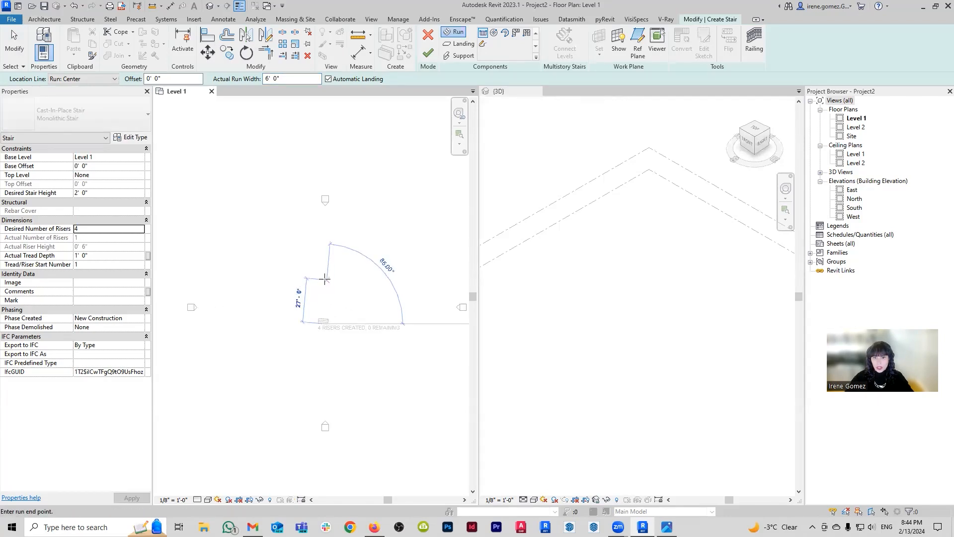
pyautogui.click(321, 277)
pyautogui.press('Escape')
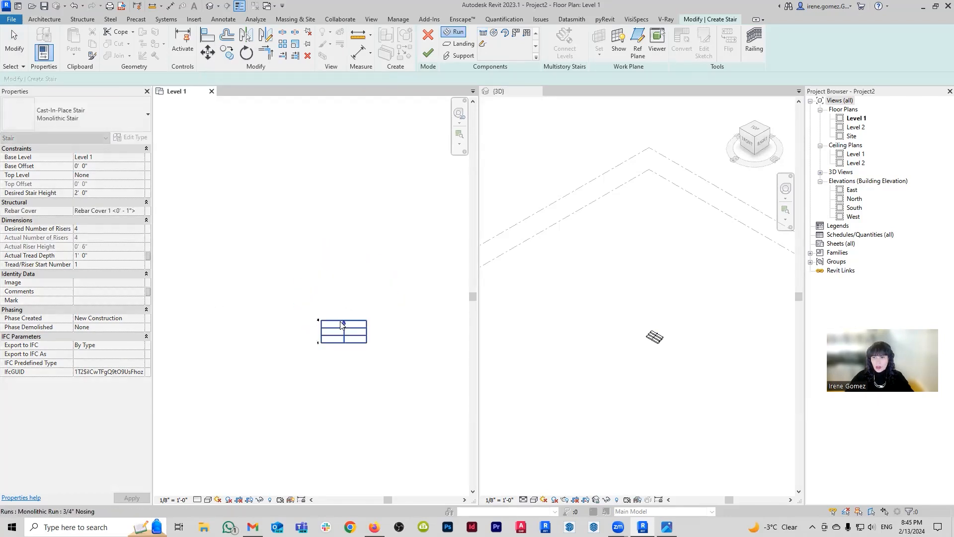
# - Check the drawn run in the 3D view and finish the stair
pyautogui.scroll(1, 346, 328)
pyautogui.scroll(5, 647, 338)
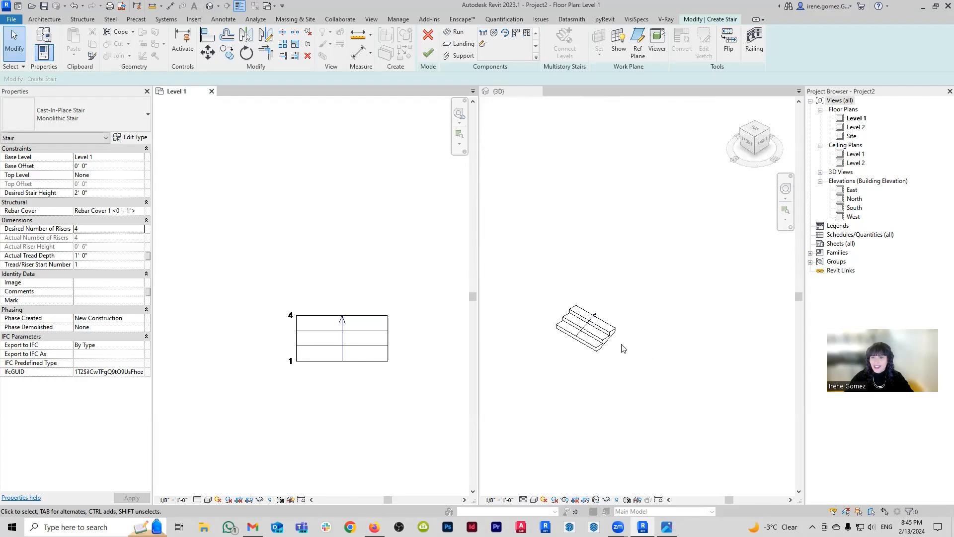
pyautogui.scroll(3, 561, 319)
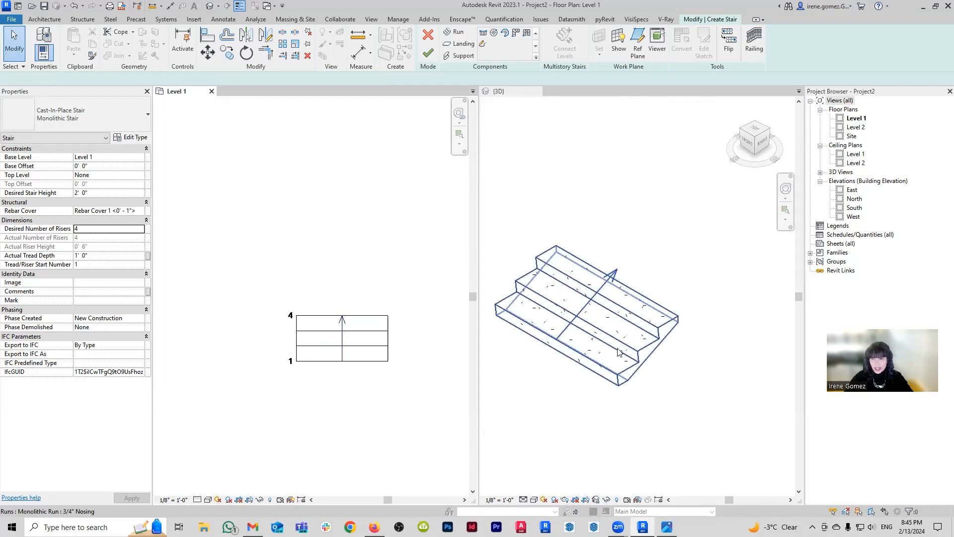
pyautogui.click(597, 342)
pyautogui.moveTo(597, 342); pyautogui.dragTo(614, 339, button='middle')
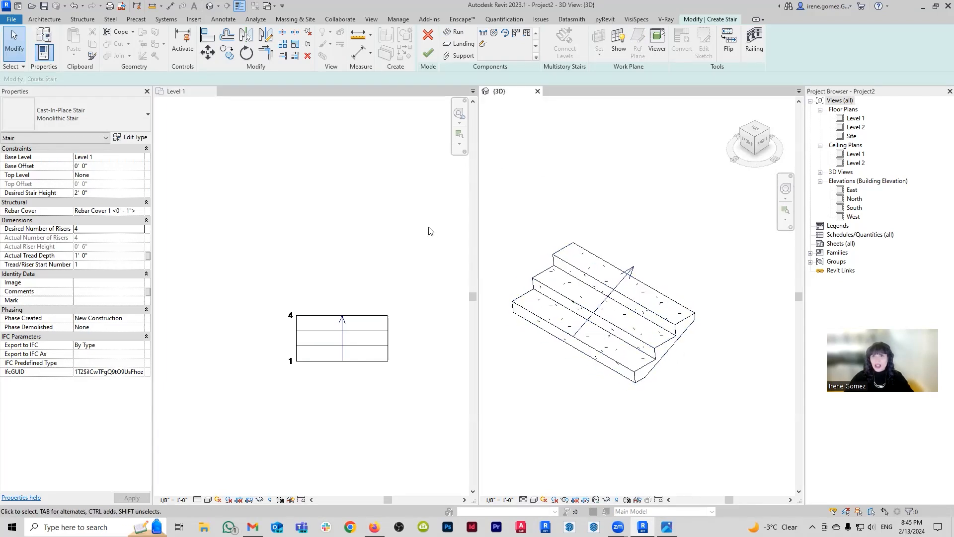
pyautogui.click(428, 53)
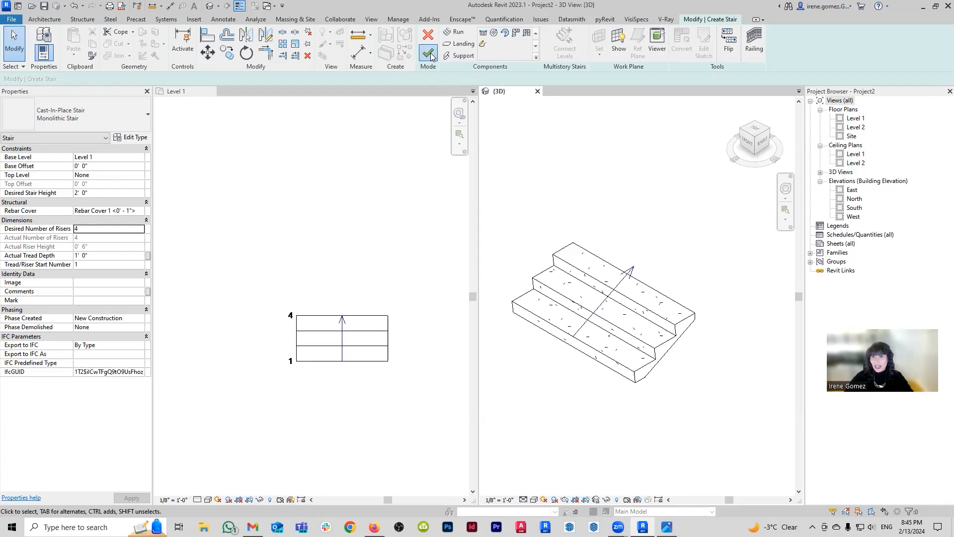
# - Set the Level 1 floor plan's detail level to Fine
pyautogui.click(410, 304)
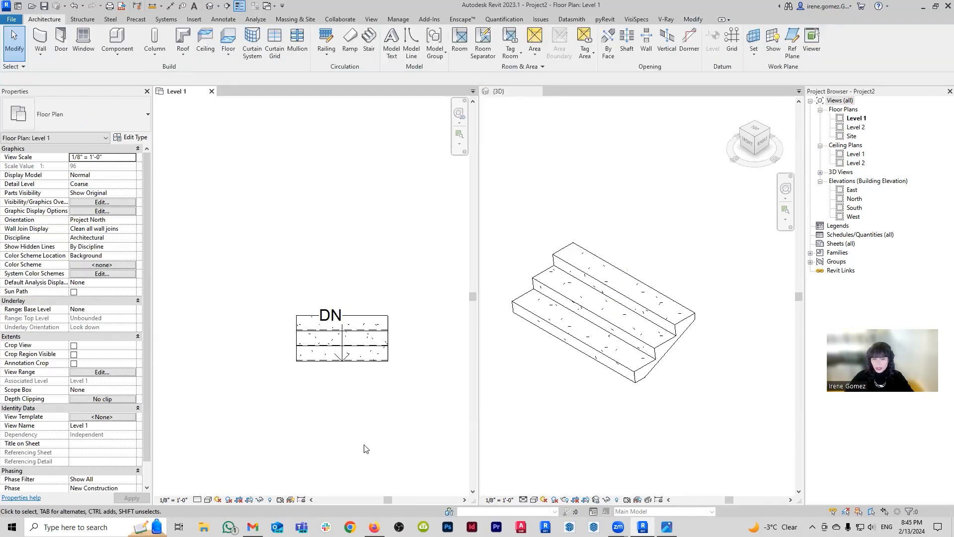
pyautogui.click(179, 499)
pyautogui.click(197, 500)
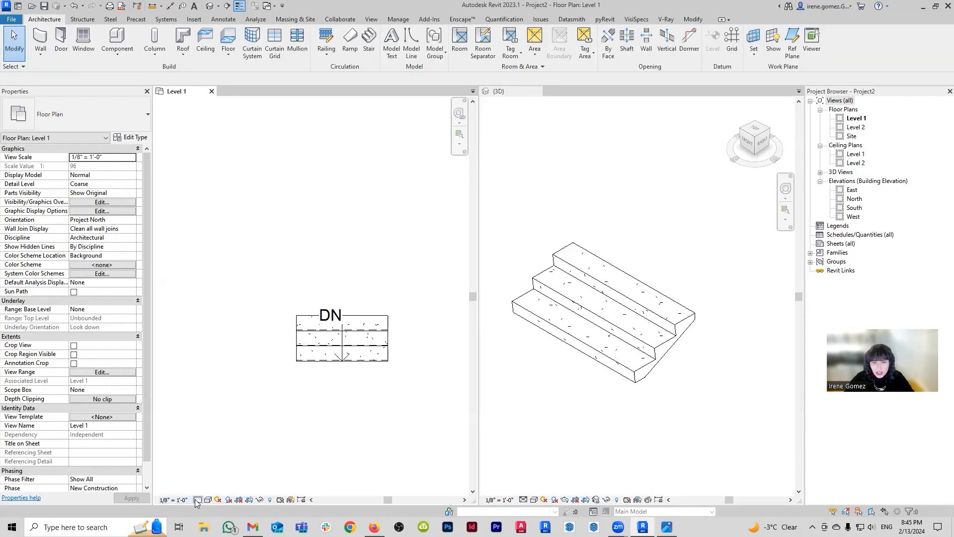
pyautogui.click(210, 489)
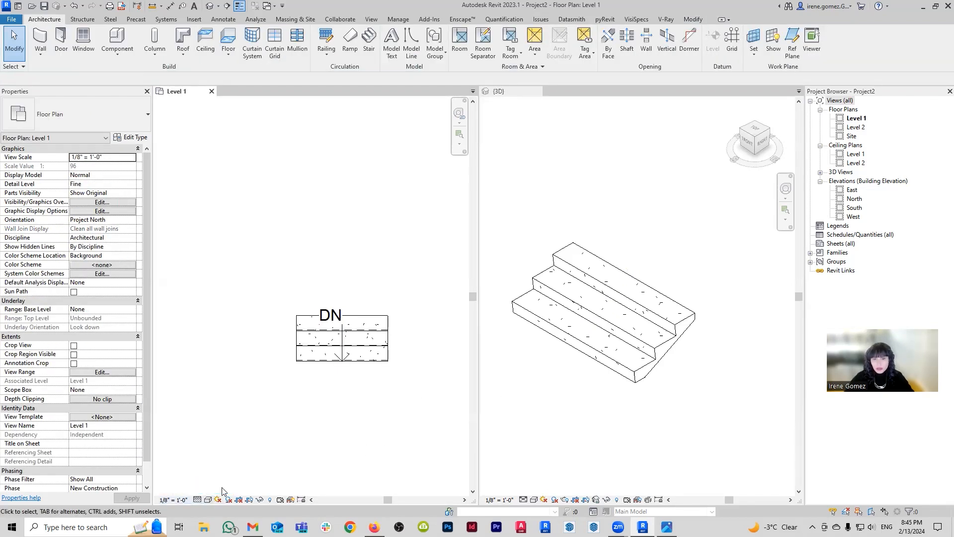
# - Edit the stair, convert its run to a custom sketch-based component, and open the run's sketch for editing
pyautogui.click(375, 345)
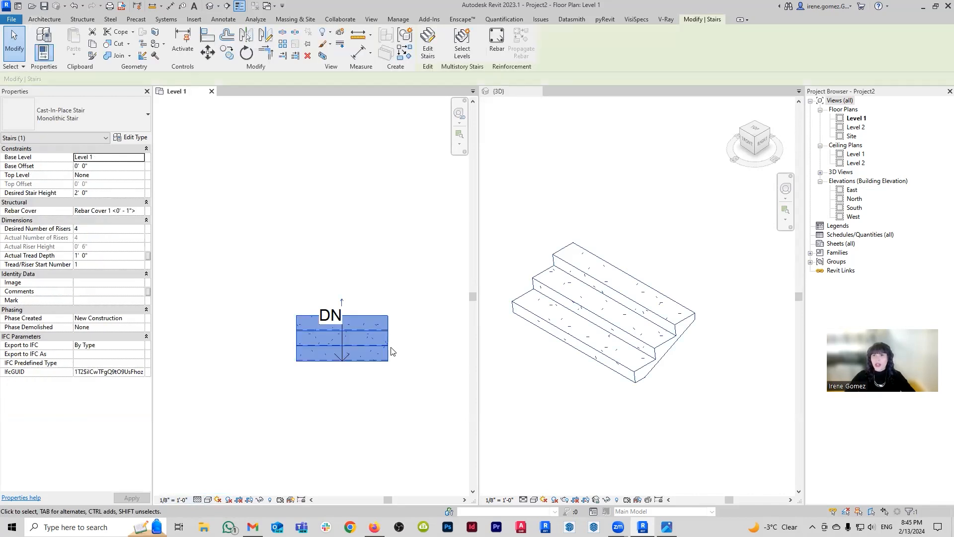
pyautogui.click(426, 43)
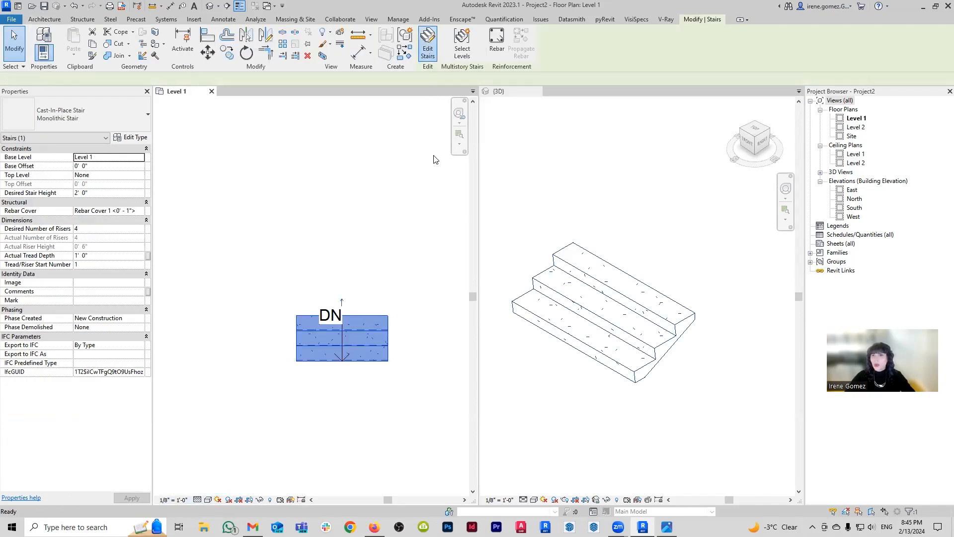
pyautogui.click(334, 353)
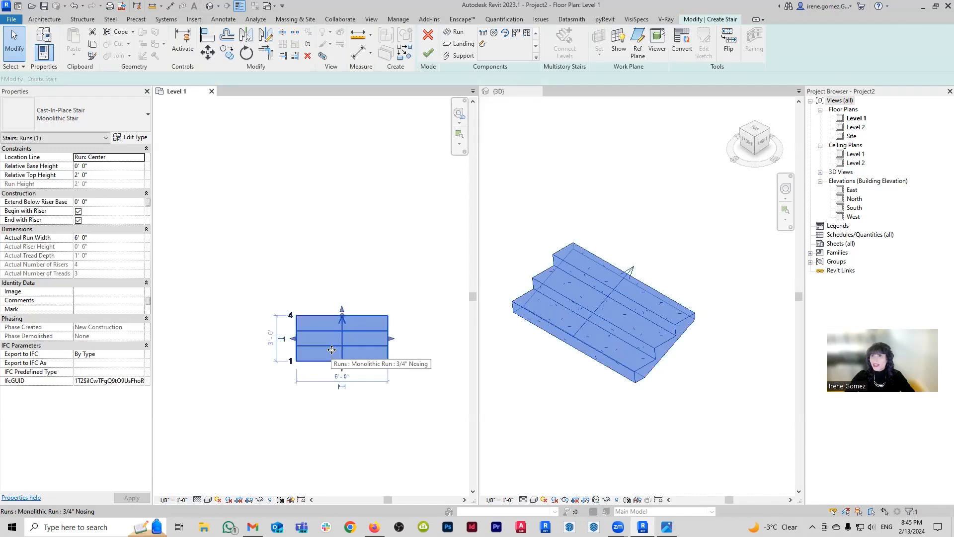
pyautogui.click(681, 54)
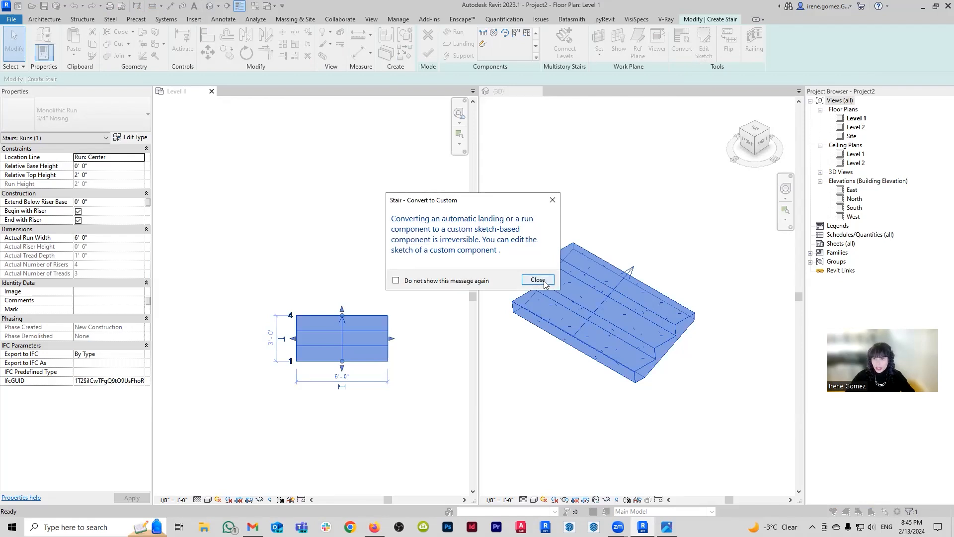
pyautogui.click(545, 283)
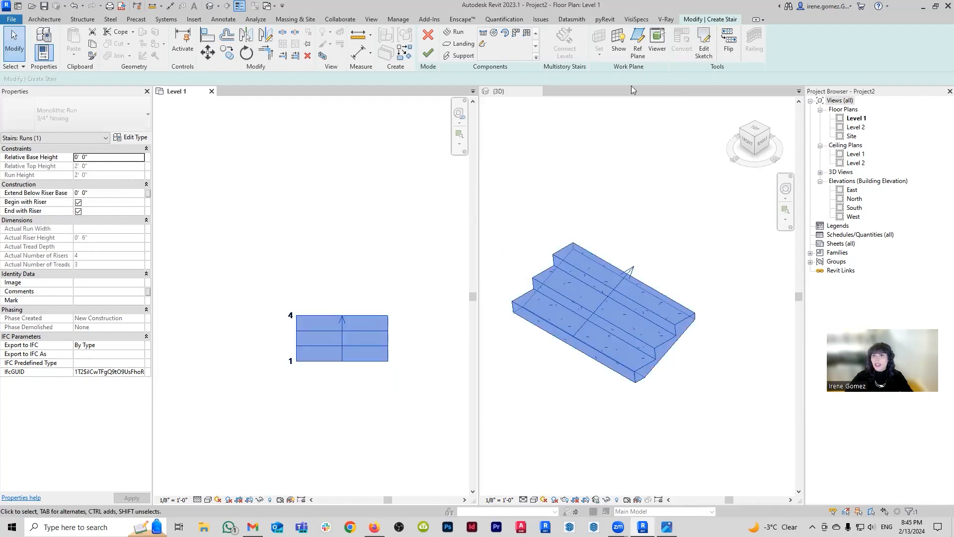
pyautogui.click(703, 49)
# - Move the run's top riser line upward so that it lies 10' from the bottom riser
pyautogui.click(360, 317)
pyautogui.moveTo(360, 318)
pyautogui.mouseDown()
pyautogui.moveTo(357, 208)
pyautogui.moveTo(354, 243)
pyautogui.moveTo(359, 230)
pyautogui.mouseUp()
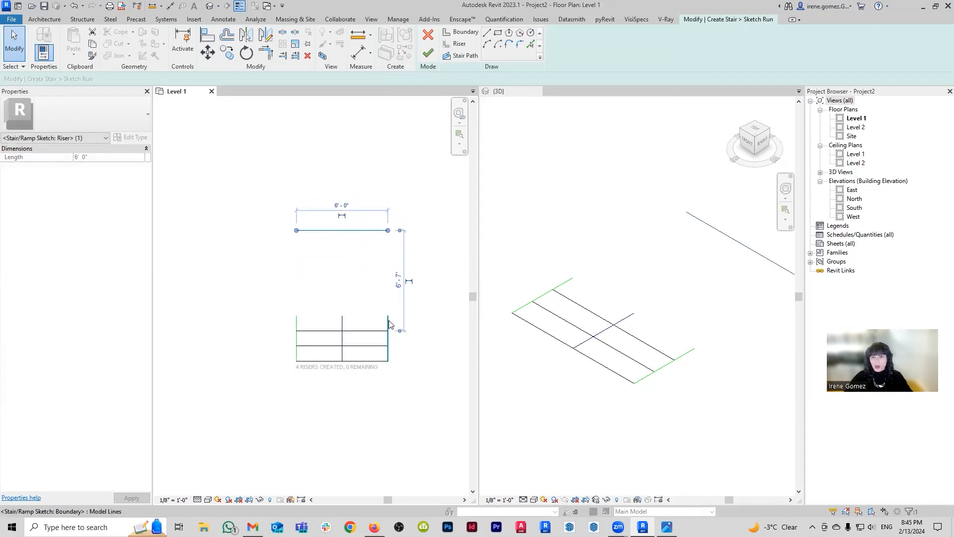
pyautogui.click(387, 364)
pyautogui.click(401, 296)
pyautogui.write('10')
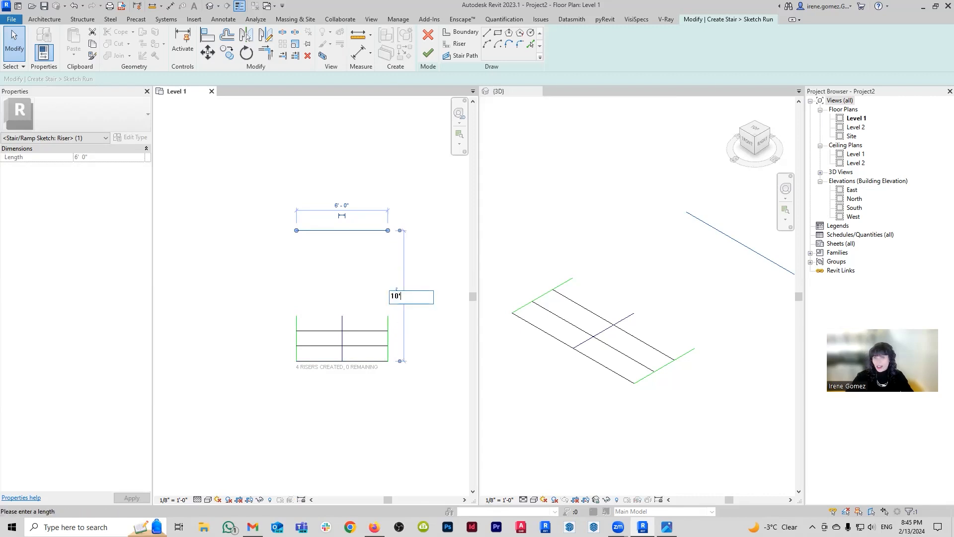
pyautogui.write("'")
pyautogui.press('Return')
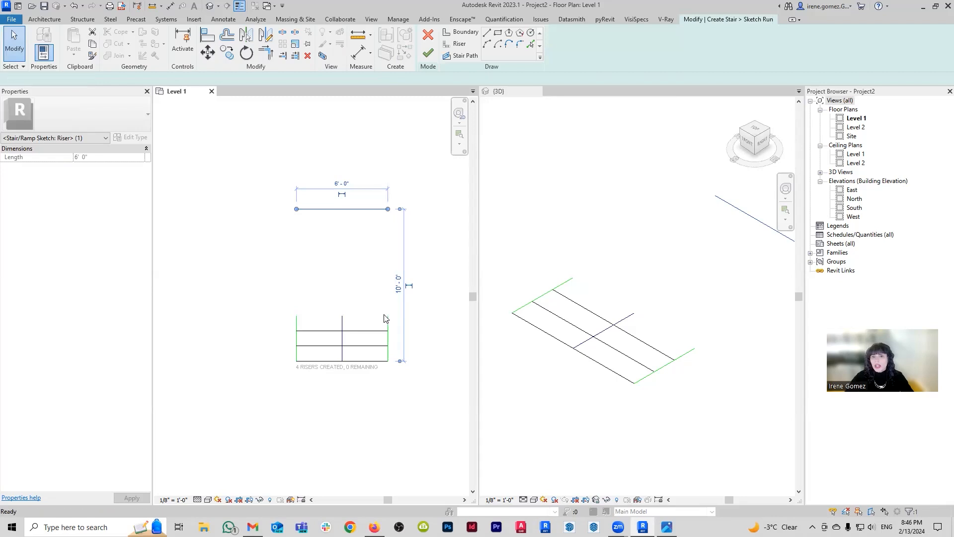
pyautogui.press('Escape')
# - Trim and extend both side boundary lines of the run sketch so they meet the top riser line
pyautogui.press('t')
pyautogui.press('r')
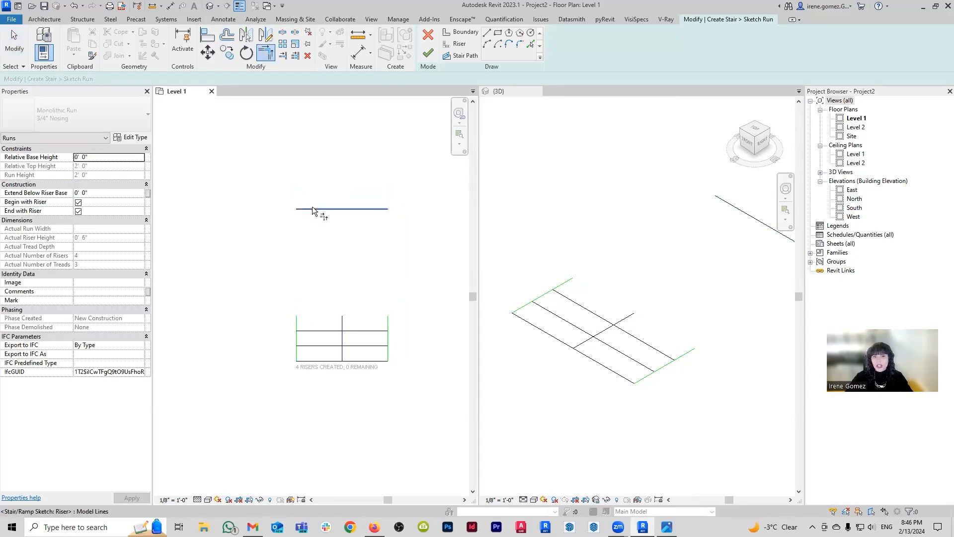
pyautogui.click(314, 209)
pyautogui.click(297, 321)
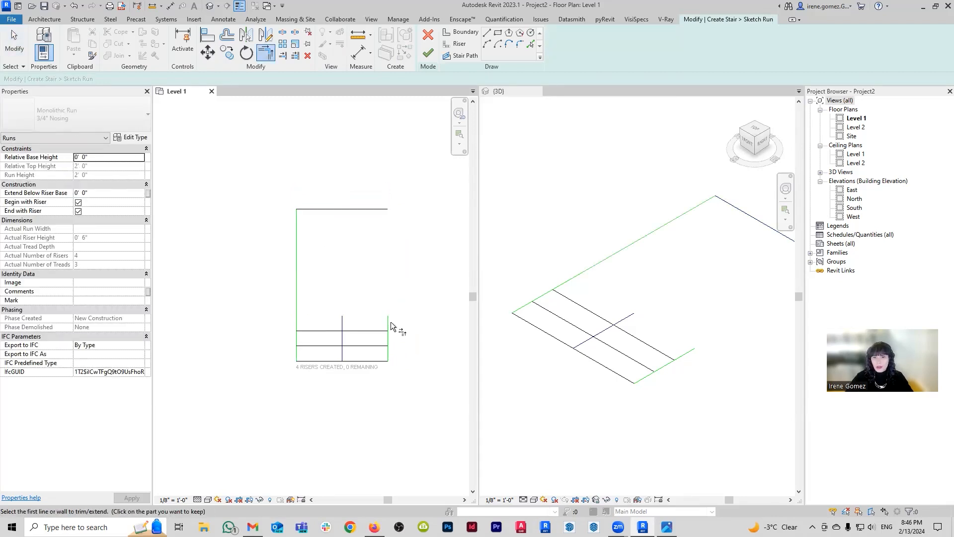
pyautogui.click(383, 209)
pyautogui.click(386, 267)
pyautogui.press('Escape')
# - Extend the stair path line to the top riser, then finish the run sketch and the stair
pyautogui.moveTo(342, 316); pyautogui.dragTo(342, 209)
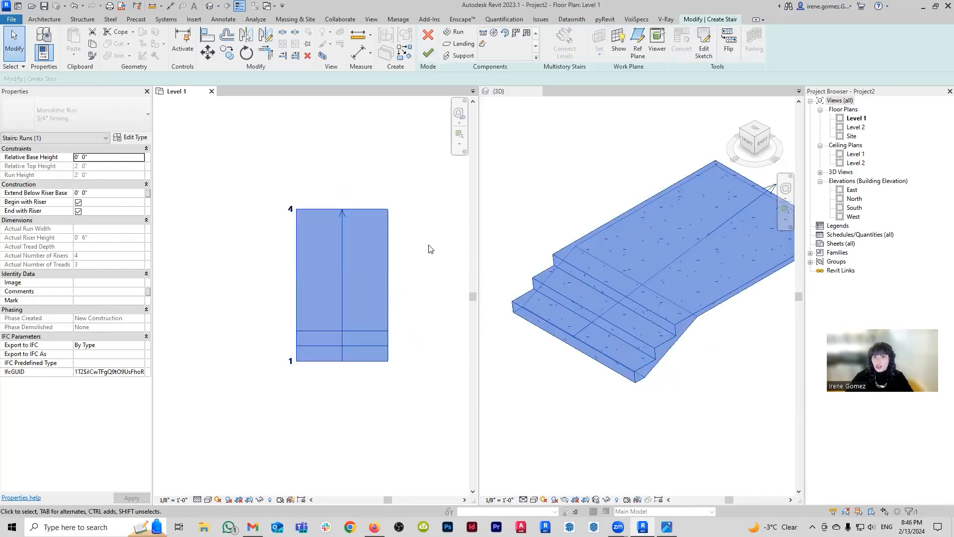
pyautogui.click(428, 246)
pyautogui.click(360, 343)
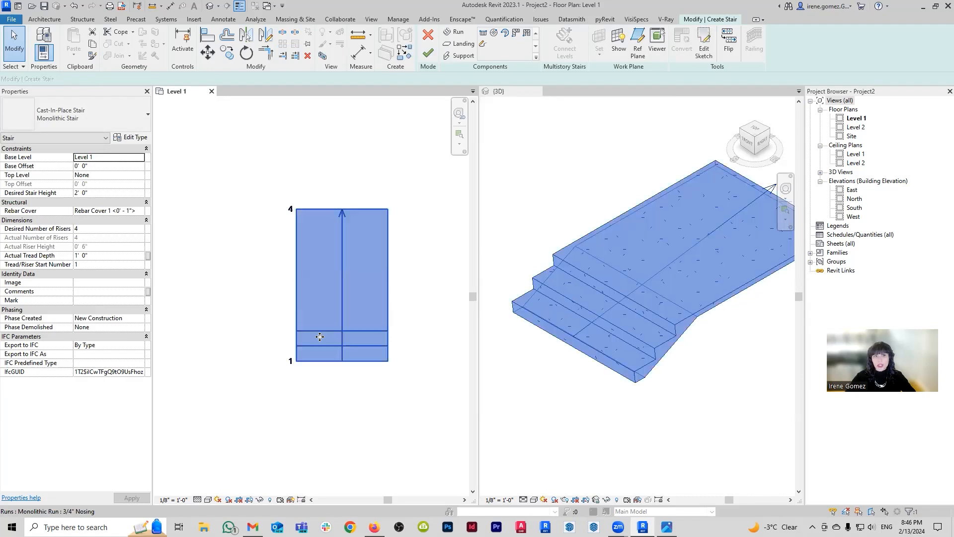
pyautogui.click(428, 53)
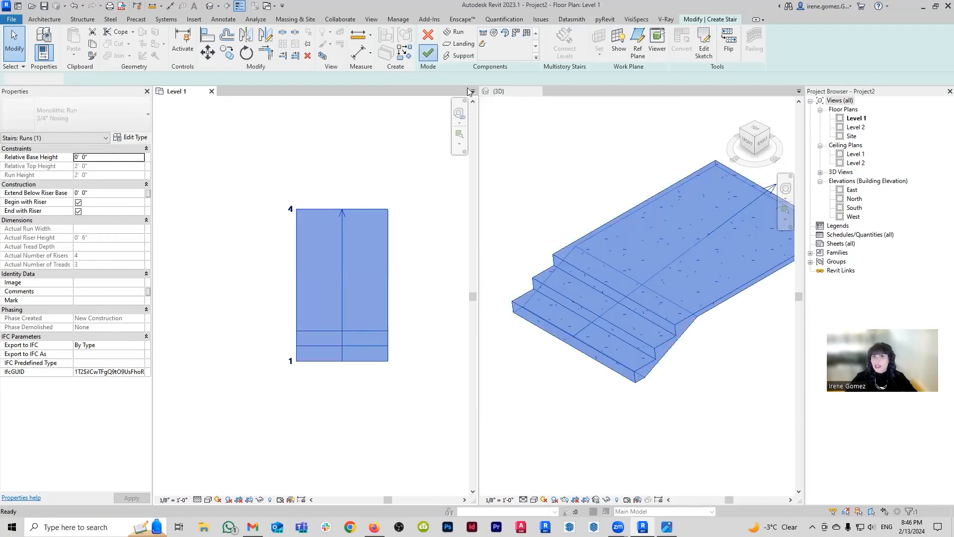
# - Change the finished stair's type from Monolithic Stair to Precast Stair and check its underside in 3D
pyautogui.click(366, 341)
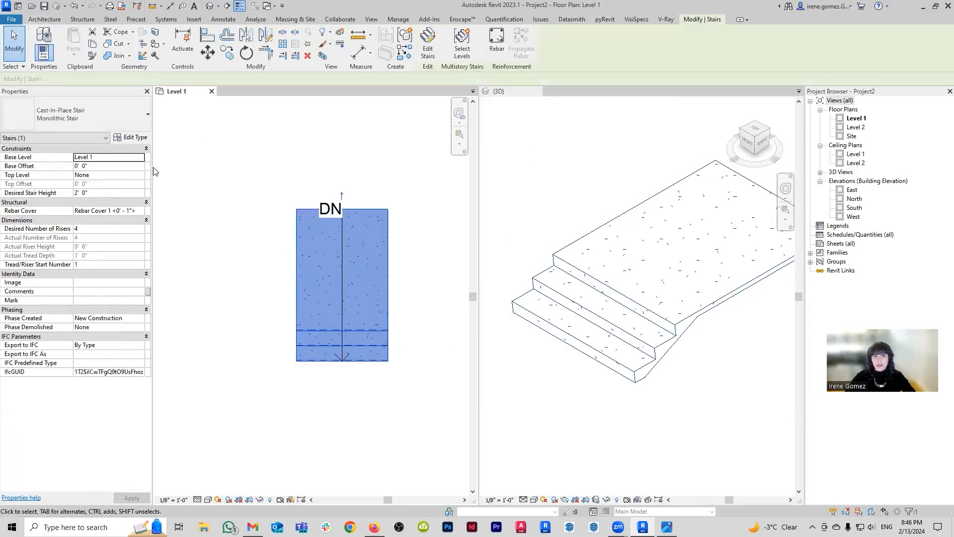
pyautogui.click(132, 111)
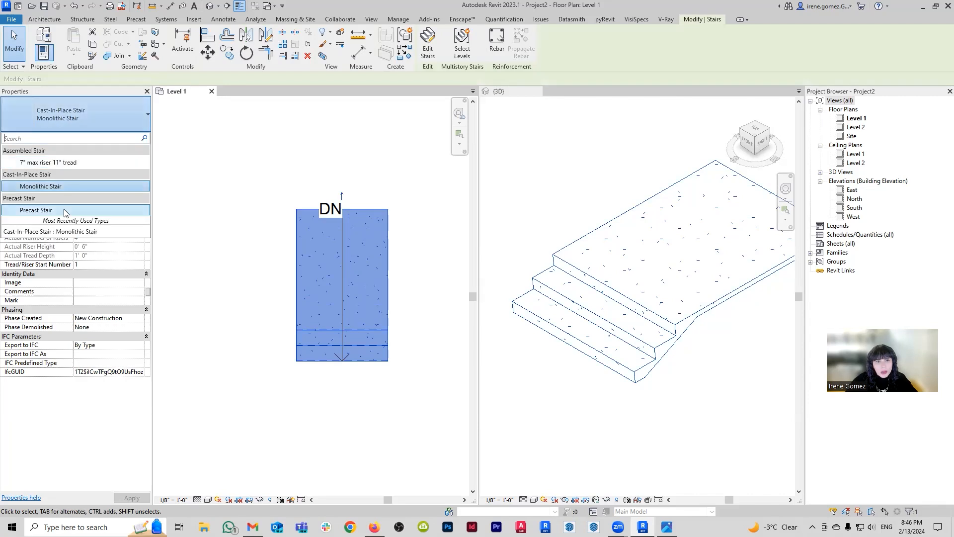
pyautogui.click(40, 209)
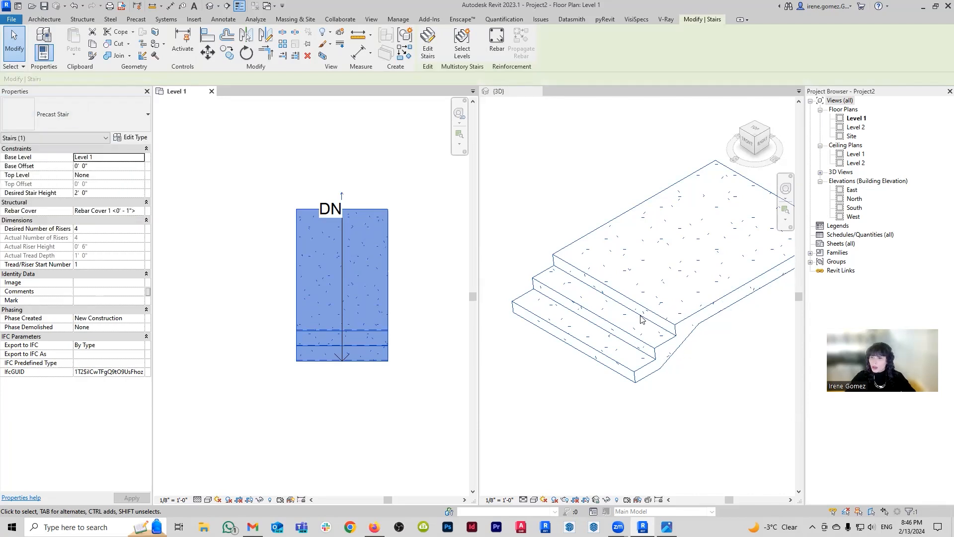
pyautogui.moveTo(701, 358)
pyautogui.keyDown('shift'); pyautogui.mouseDown(button='middle')
pyautogui.moveTo(681, 333)
pyautogui.moveTo(617, 338)
pyautogui.moveTo(656, 340)
pyautogui.moveTo(641, 328)
pyautogui.mouseUp(button='middle'); pyautogui.keyUp('shift')
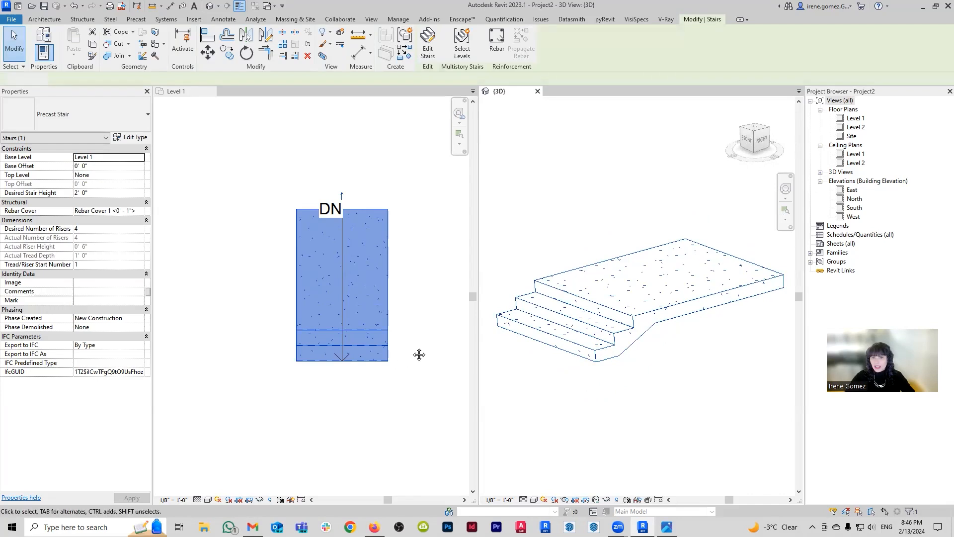
pyautogui.moveTo(420, 355); pyautogui.dragTo(390, 356, button='middle')
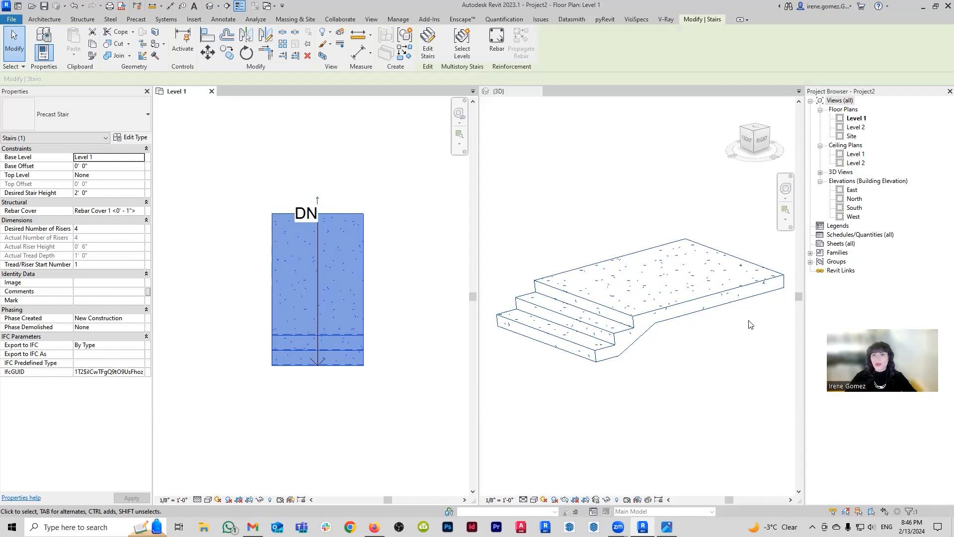
# - Duplicate the Precast Stair type and name the copy "Platform stair"
pyautogui.click(131, 138)
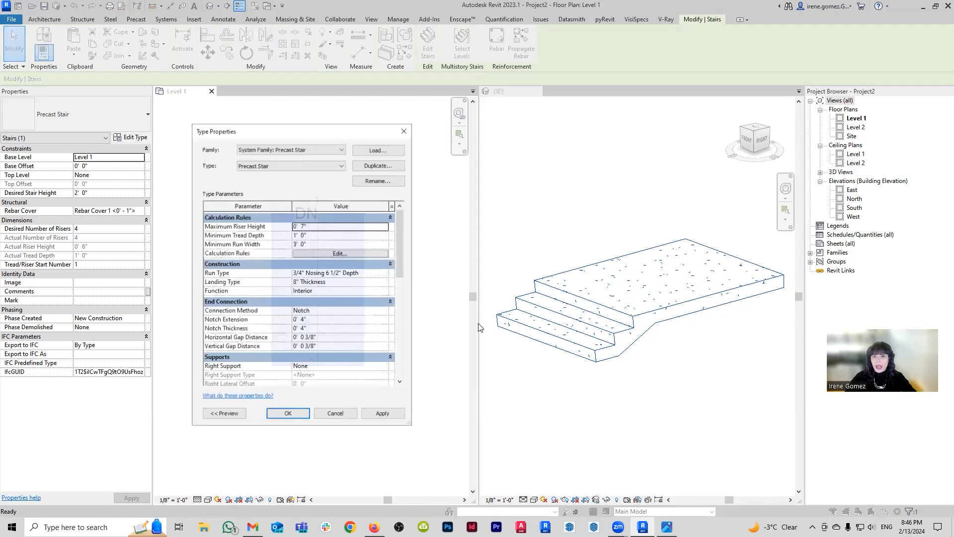
pyautogui.moveTo(325, 132); pyautogui.dragTo(310, 123)
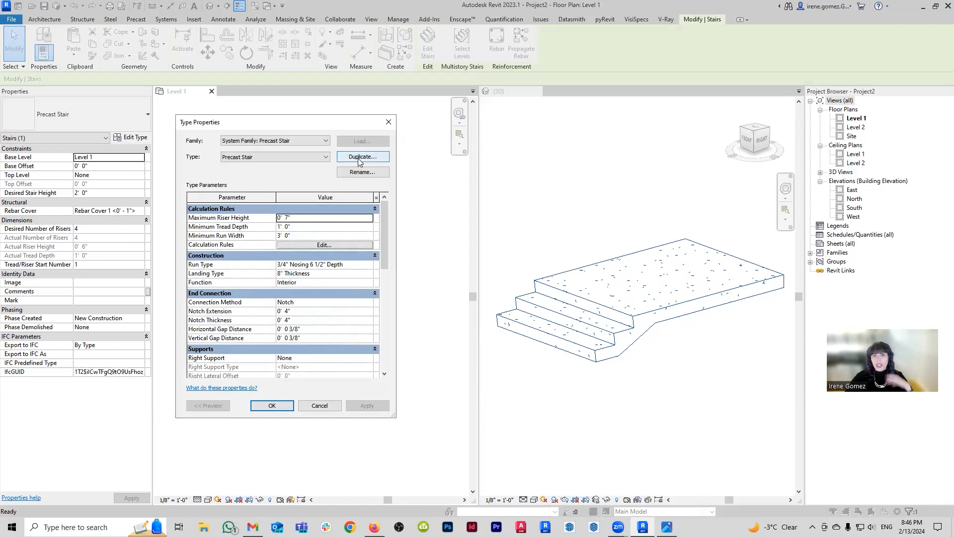
pyautogui.click(361, 156)
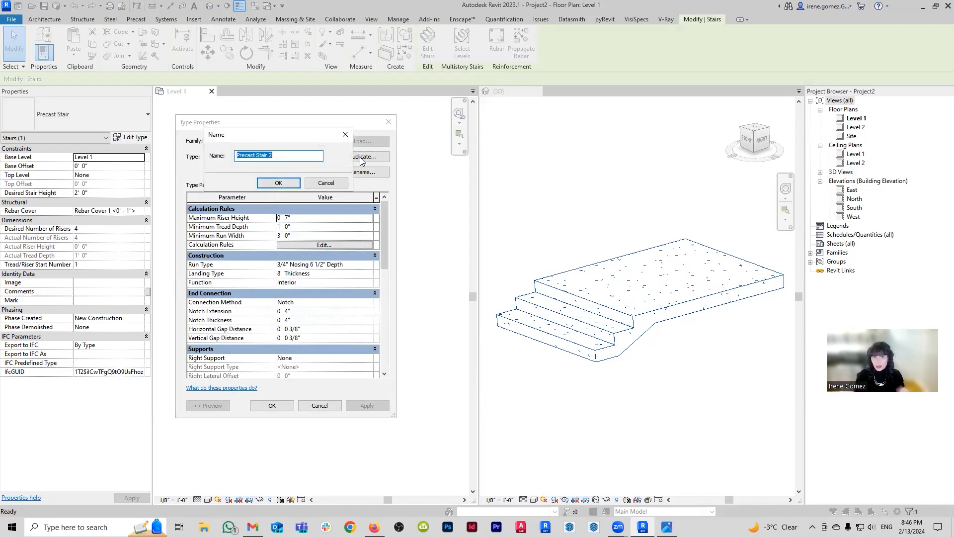
pyautogui.write('Platform stair')
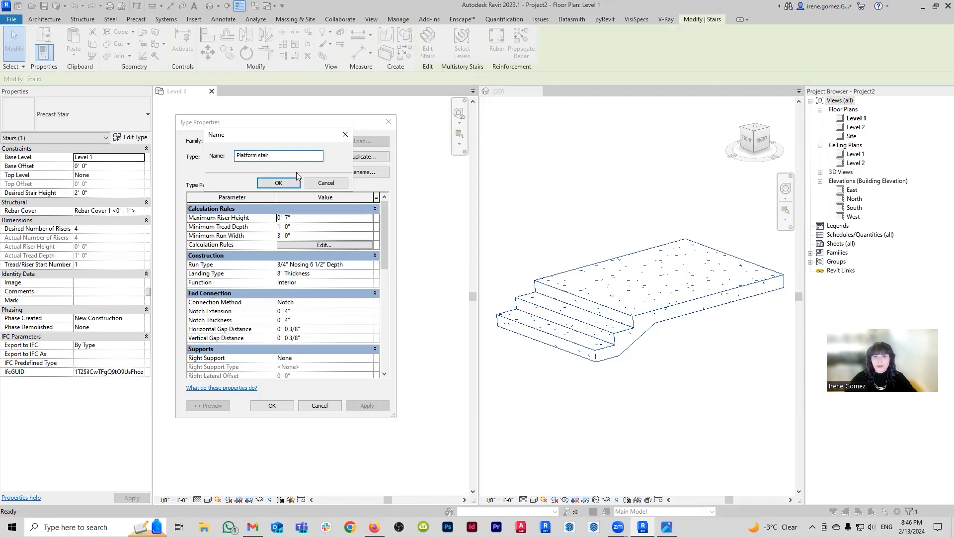
pyautogui.click(292, 182)
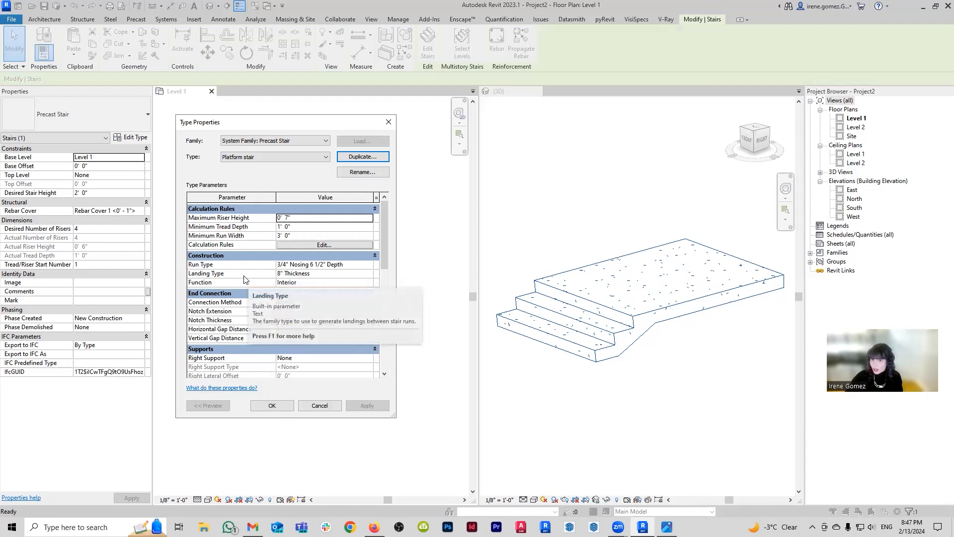
# - Set the Platform stair type's run type to 3/4" Nosing and apply it
pyautogui.click(372, 269)
pyautogui.click(372, 269)
pyautogui.click(311, 157)
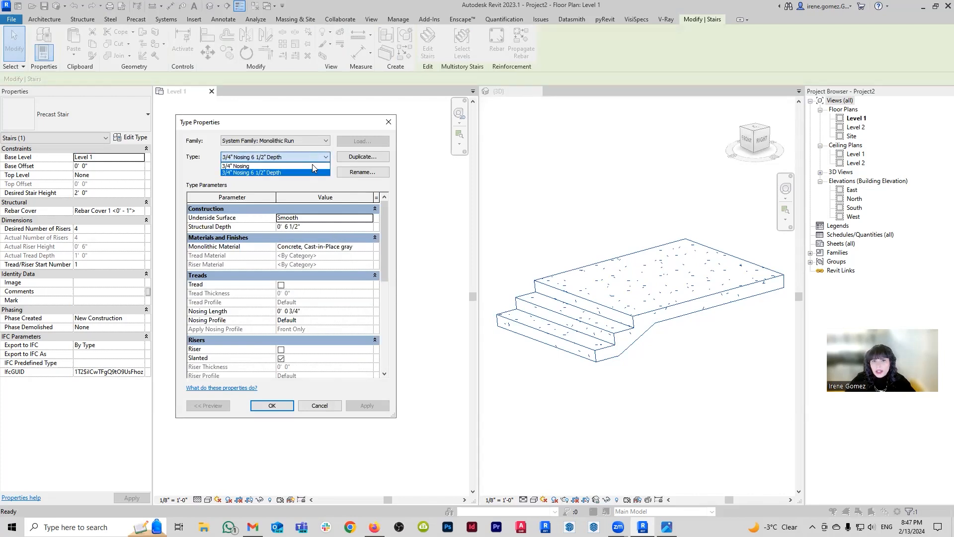
pyautogui.click(312, 166)
pyautogui.click(313, 406)
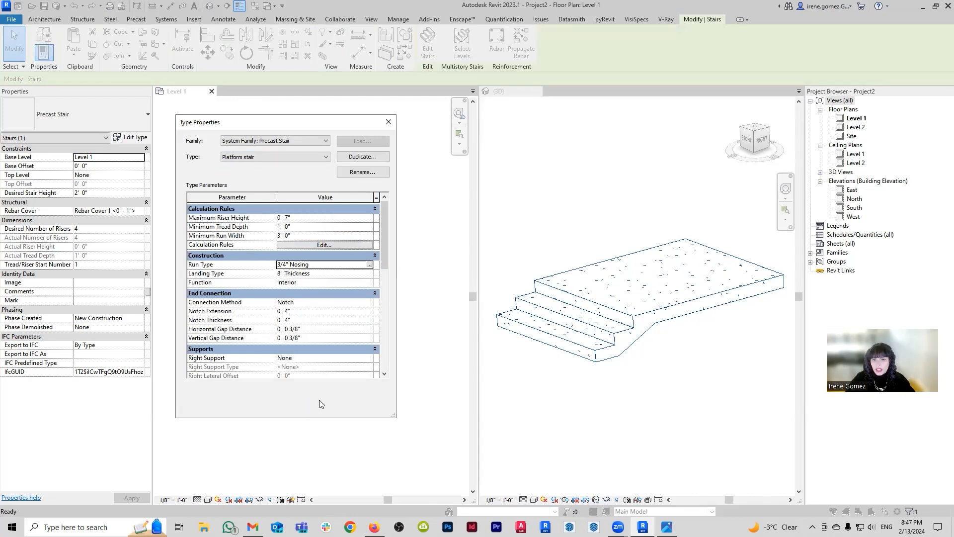
pyautogui.click(367, 406)
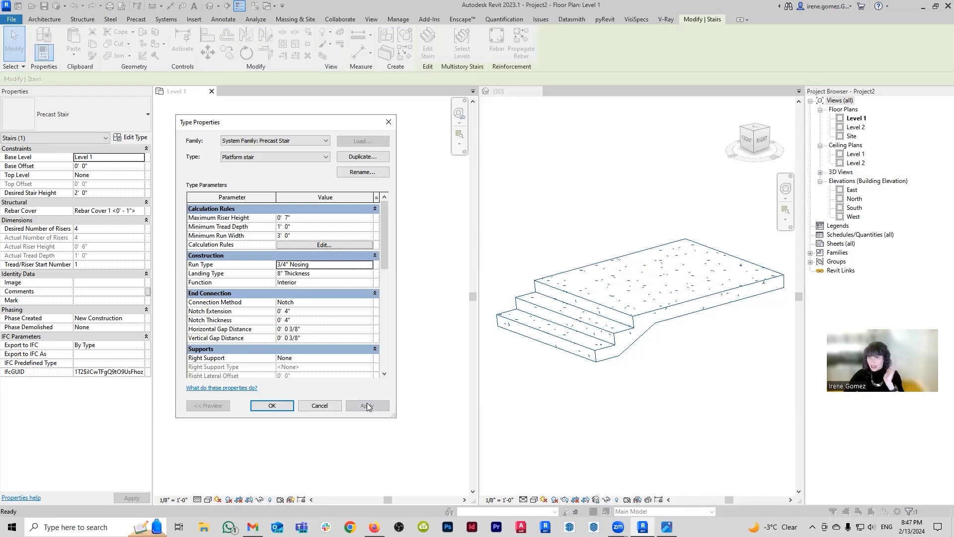
# - Duplicate the 3/4" Nosing monolithic run type and name the copy "platform"
pyautogui.click(369, 264)
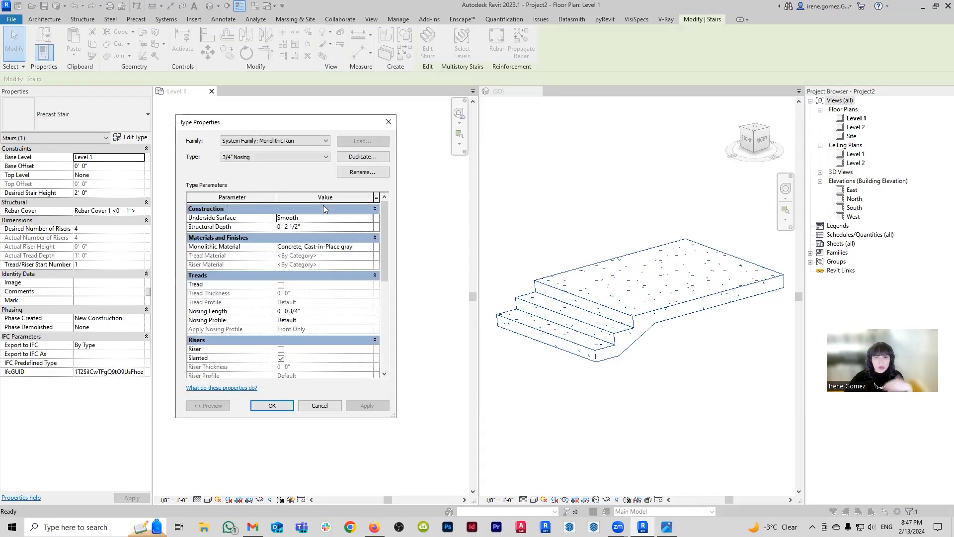
pyautogui.click(362, 157)
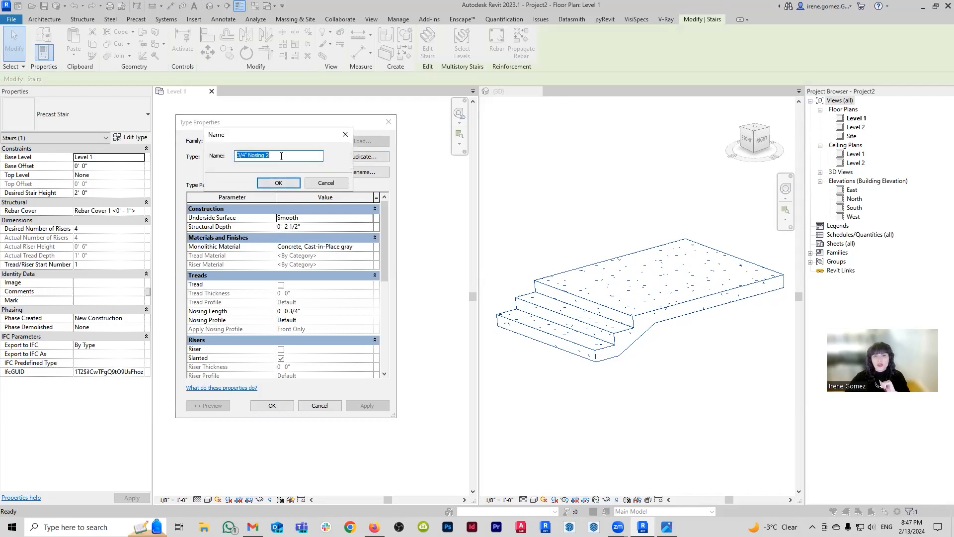
pyautogui.write('platfor')
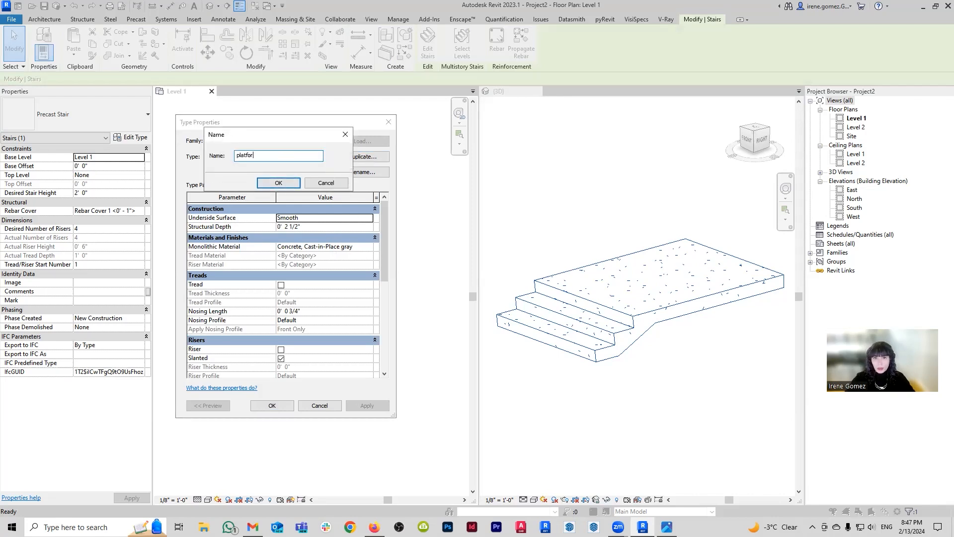
pyautogui.write('m')
pyautogui.press('Return')
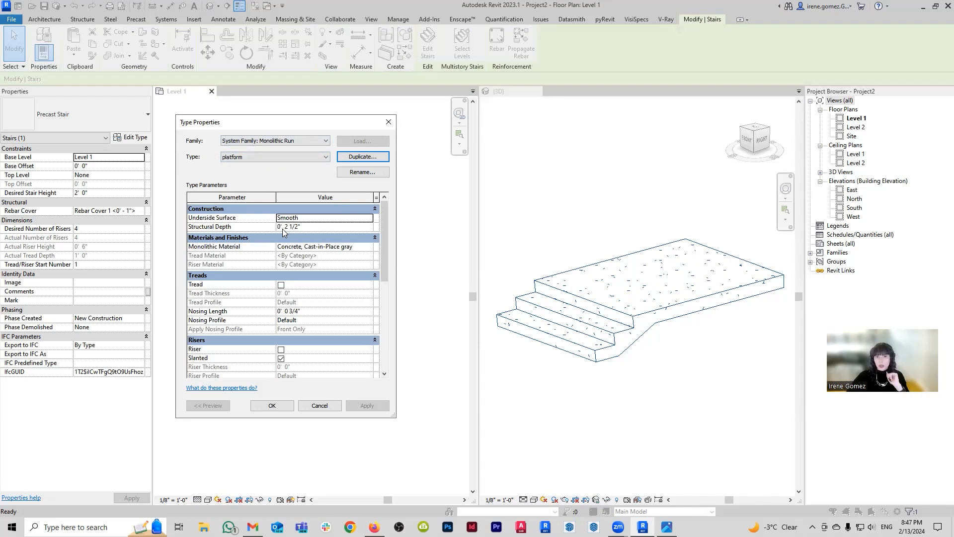
# - Set the platform run type's structural depth to 1" and confirm the run type
pyautogui.click(332, 227)
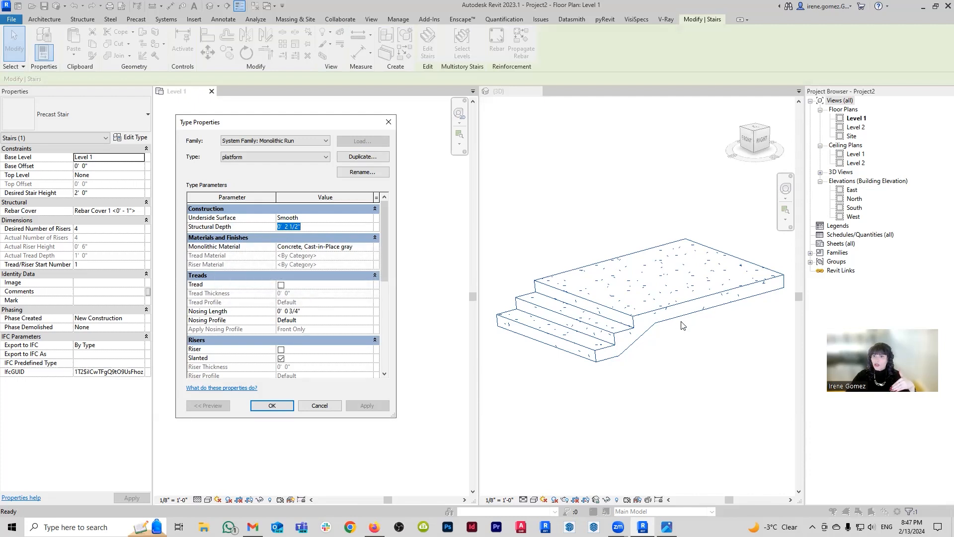
pyautogui.write('1"')
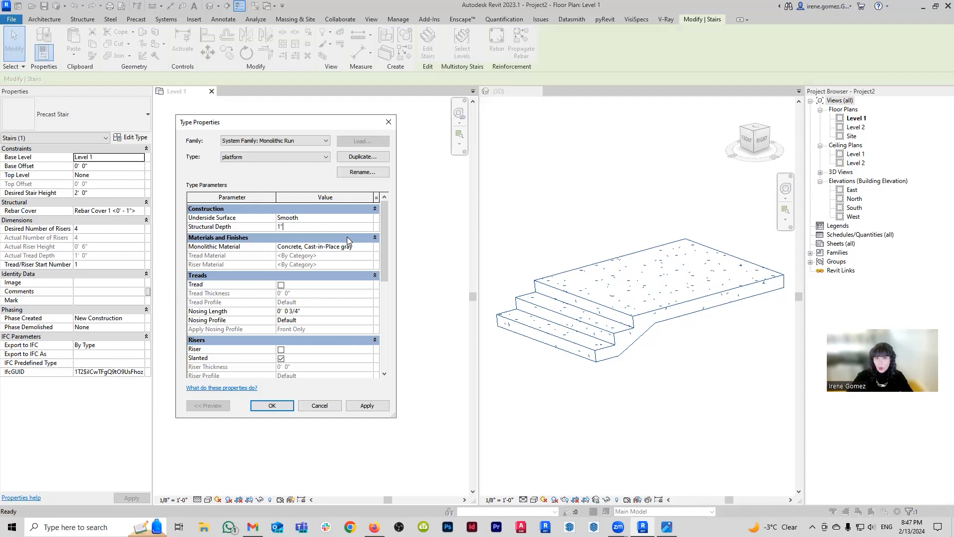
pyautogui.press('Return')
pyautogui.click(368, 406)
pyautogui.click(292, 405)
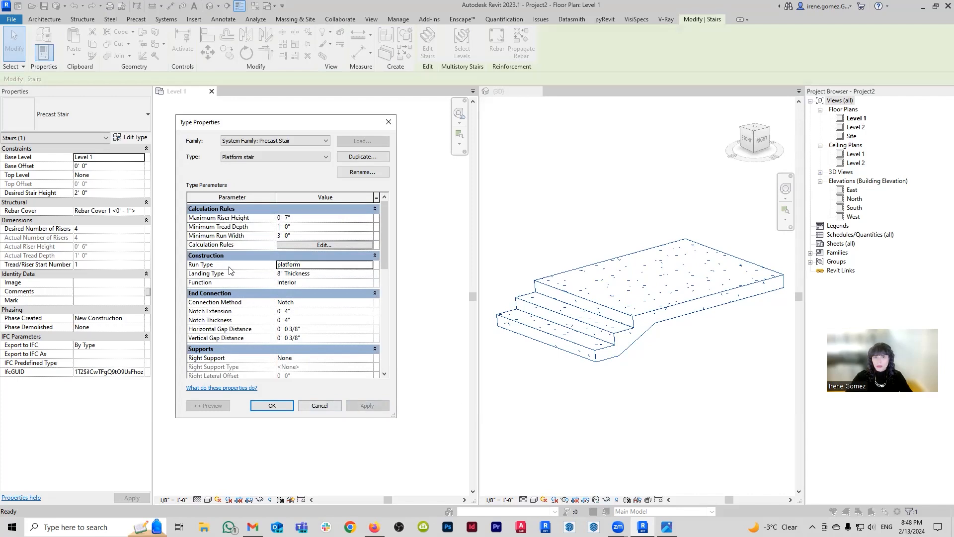
# - Set the platform run type's structural depth to 1' and apply the Platform stair type to the stair
pyautogui.click(369, 264)
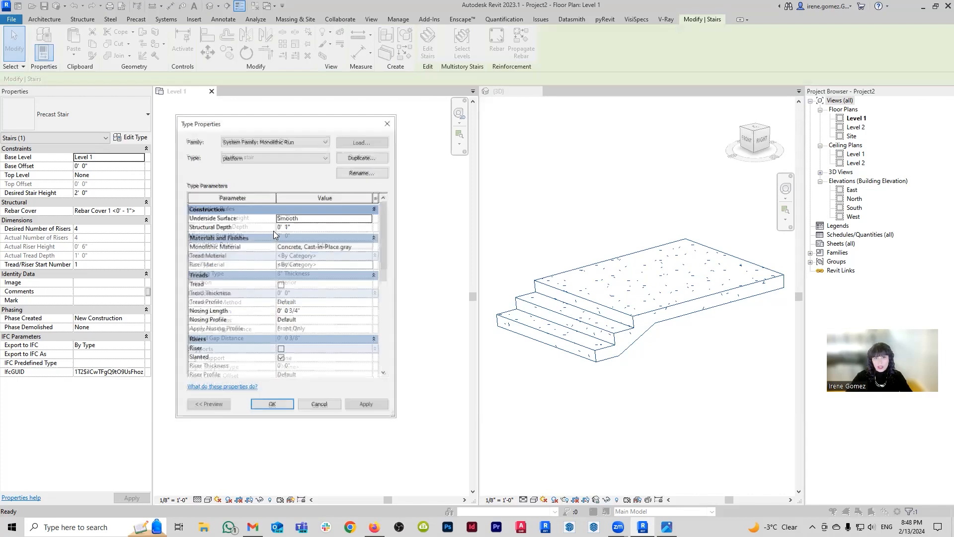
pyautogui.click(308, 226)
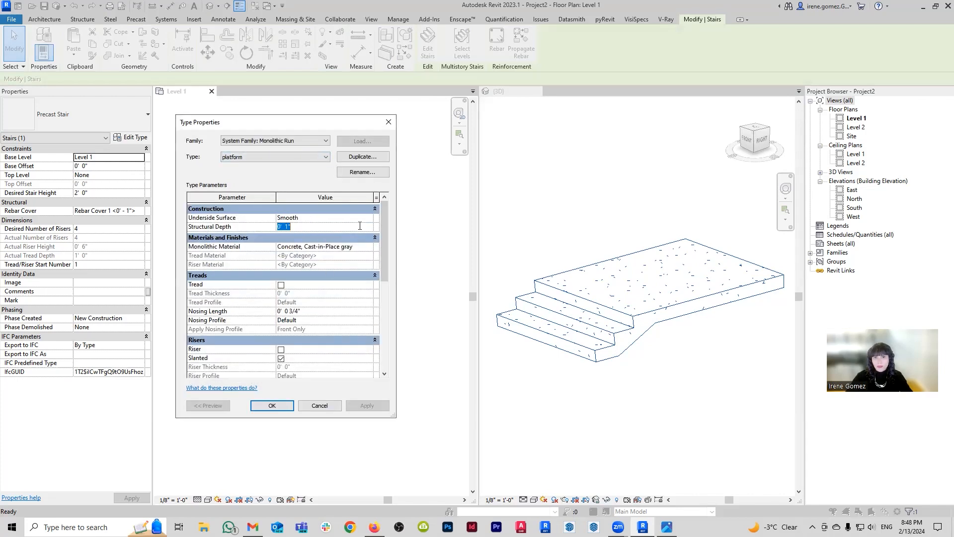
pyautogui.write('1')
pyautogui.press('Return')
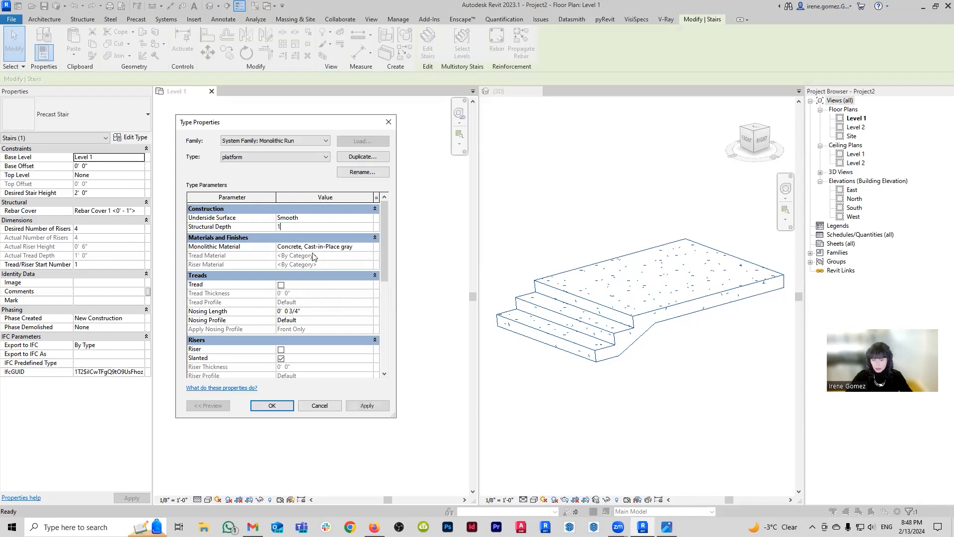
pyautogui.click(272, 405)
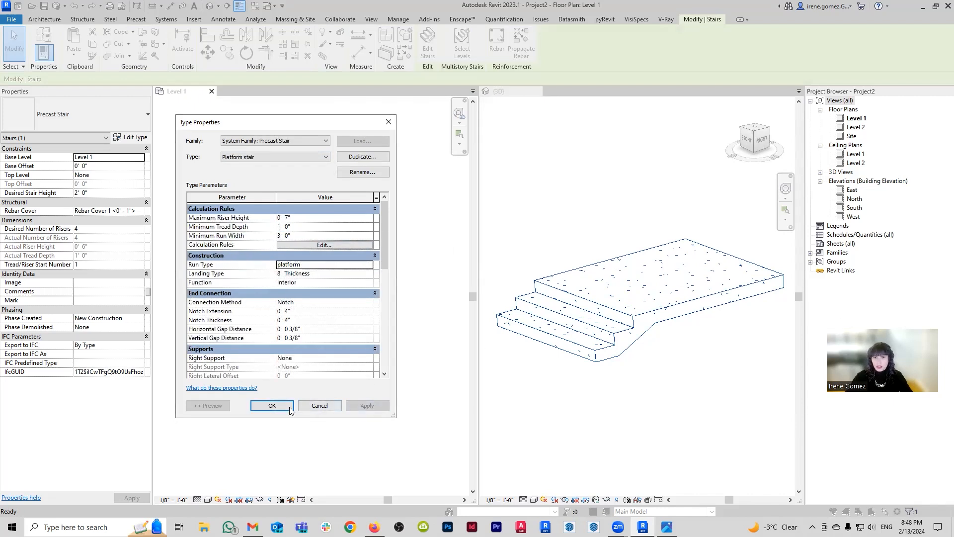
pyautogui.click(272, 405)
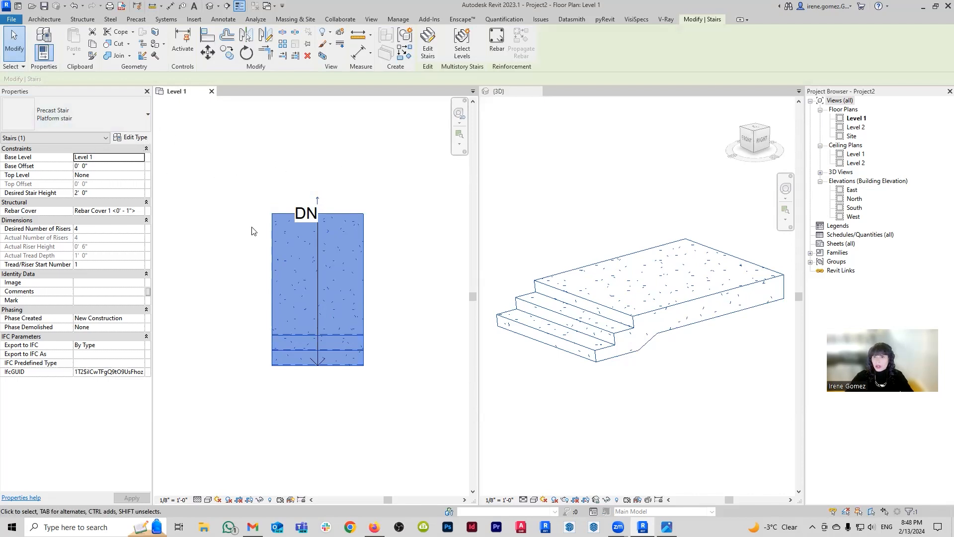
# - Reopen the stair's platform run type, set its structural depth to 2', and apply it
pyautogui.click(627, 346)
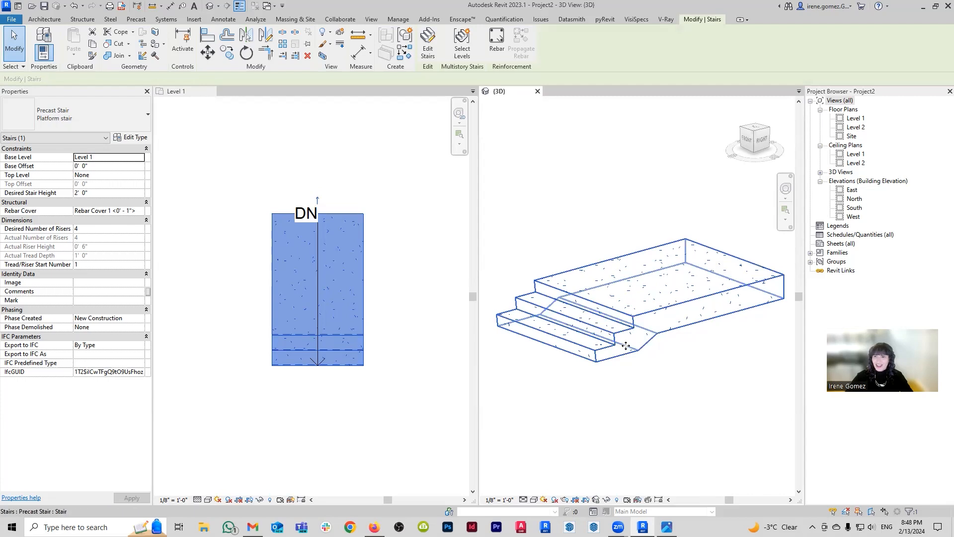
pyautogui.click(131, 138)
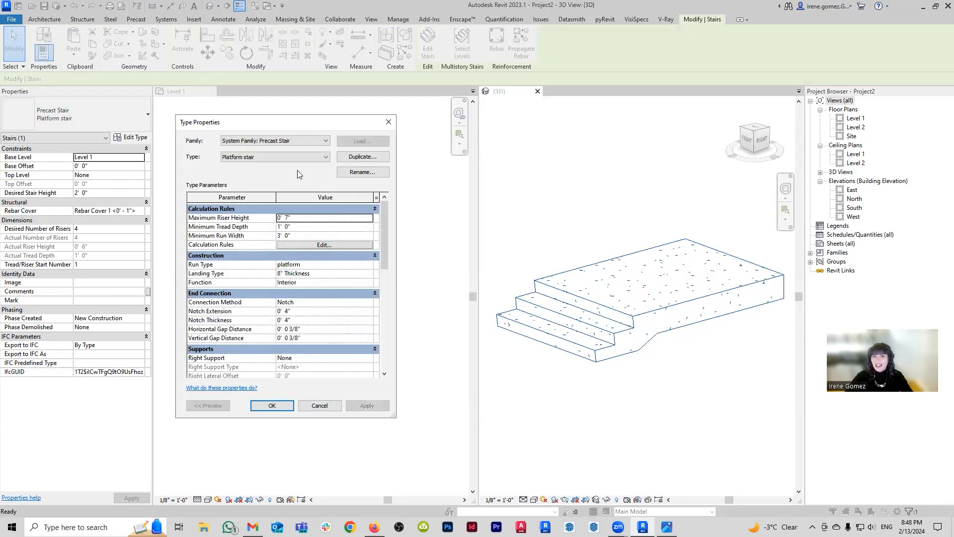
pyautogui.click(370, 264)
pyautogui.click(370, 264)
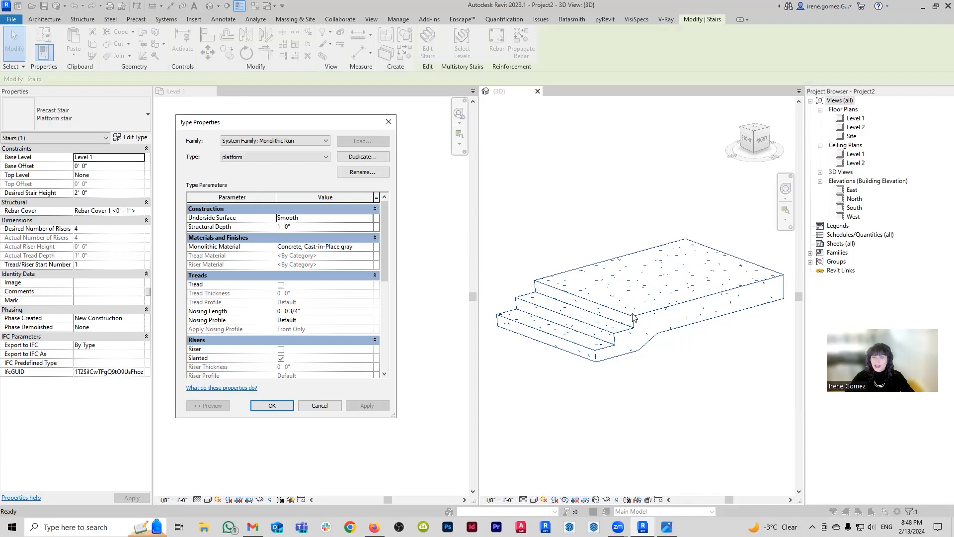
pyautogui.click(298, 228)
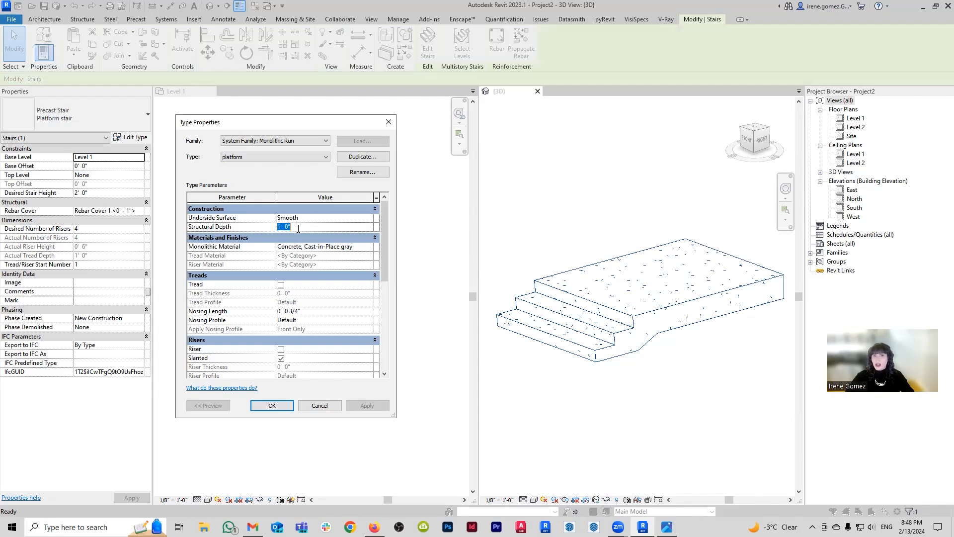
pyautogui.write('2')
pyautogui.click(367, 406)
# - Set the platform run type's structural depth to 1' 6" and apply the change to the Platform stair type
pyautogui.click(298, 227)
pyautogui.write('1')
pyautogui.write('8"')
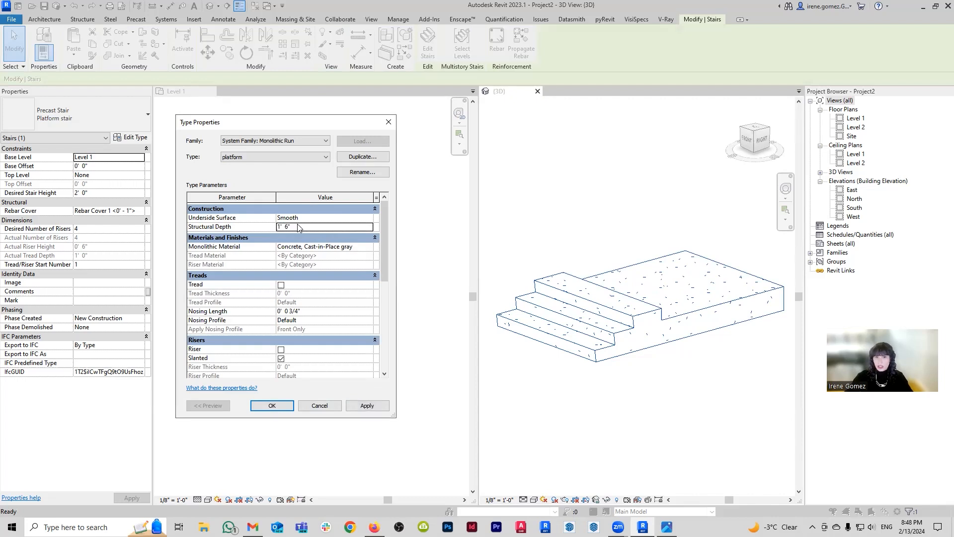
pyautogui.click(376, 405)
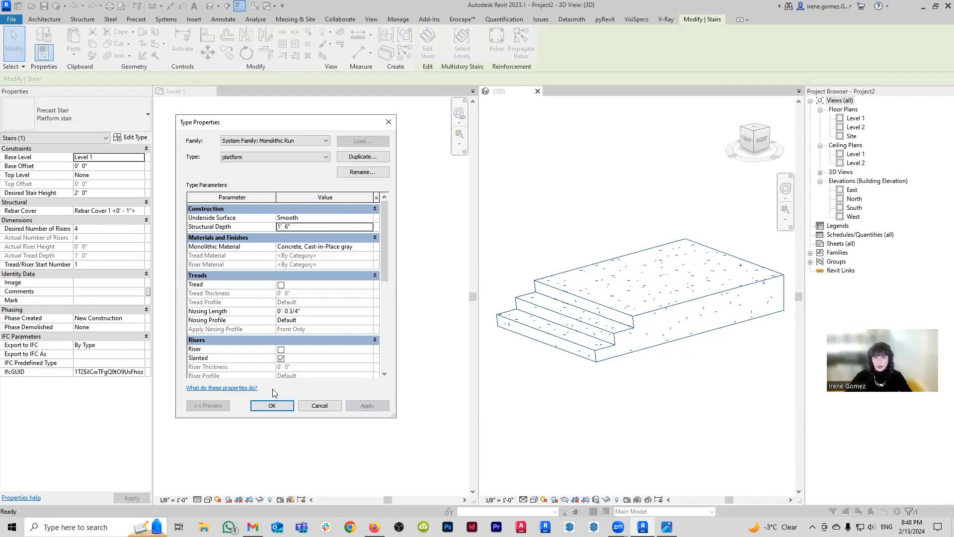
pyautogui.click(272, 406)
pyautogui.click(374, 405)
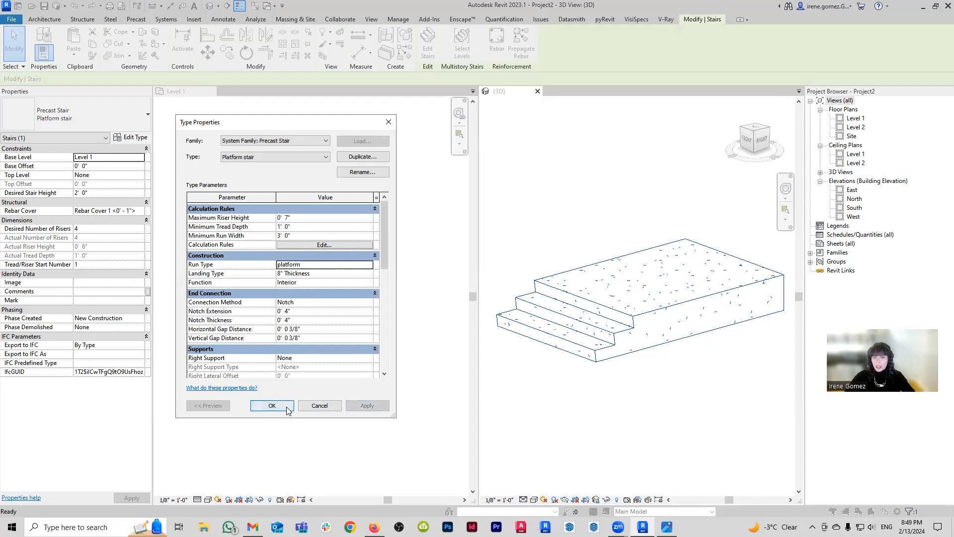
pyautogui.click(284, 406)
# - Examine the stair's steps, slanted risers and side profile up close from several angles in the 3D view
pyautogui.keyDown('shift'); pyautogui.moveTo(593, 364); pyautogui.dragTo(814, 361, button='middle'); pyautogui.keyUp('shift')
pyautogui.keyDown('shift'); pyautogui.moveTo(670, 358); pyautogui.dragTo(716, 367, button='middle'); pyautogui.keyUp('shift')
pyautogui.scroll(6, 576, 346)
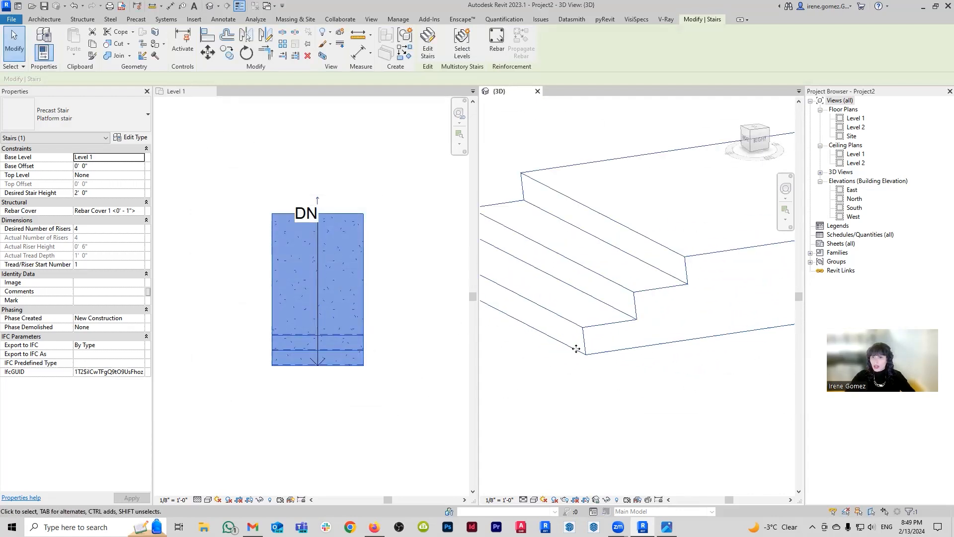
pyautogui.keyDown('shift'); pyautogui.moveTo(634, 368); pyautogui.dragTo(588, 358, button='middle'); pyautogui.keyUp('shift')
pyautogui.moveTo(577, 289); pyautogui.dragTo(683, 305, button='middle')
pyautogui.keyDown('shift'); pyautogui.moveTo(683, 305); pyautogui.dragTo(580, 308, button='middle'); pyautogui.keyUp('shift')
pyautogui.scroll(-4, 581, 316)
pyautogui.scroll(4, 564, 275)
pyautogui.keyDown('shift'); pyautogui.moveTo(565, 277); pyautogui.dragTo(589, 294, button='middle'); pyautogui.keyUp('shift')
pyautogui.scroll(-3, 590, 293)
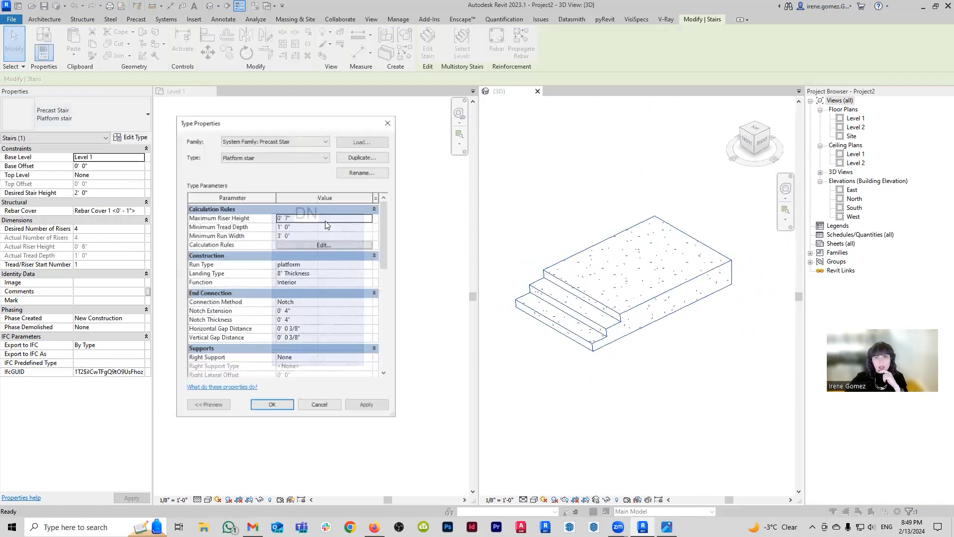
# - Turn off slanted risers in the stair's platform run type and apply the change
pyautogui.click(371, 267)
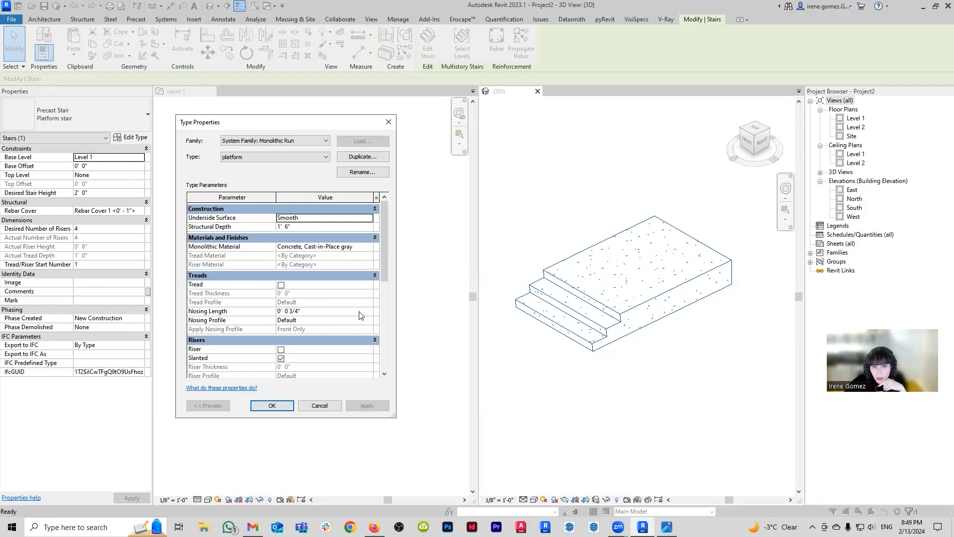
pyautogui.scroll(-1, 364, 316)
pyautogui.click(281, 339)
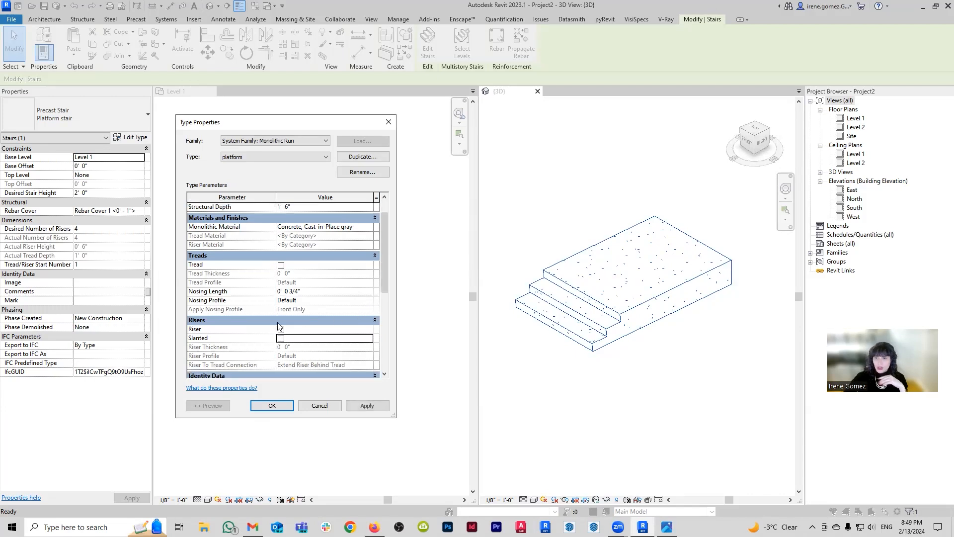
pyautogui.click(385, 406)
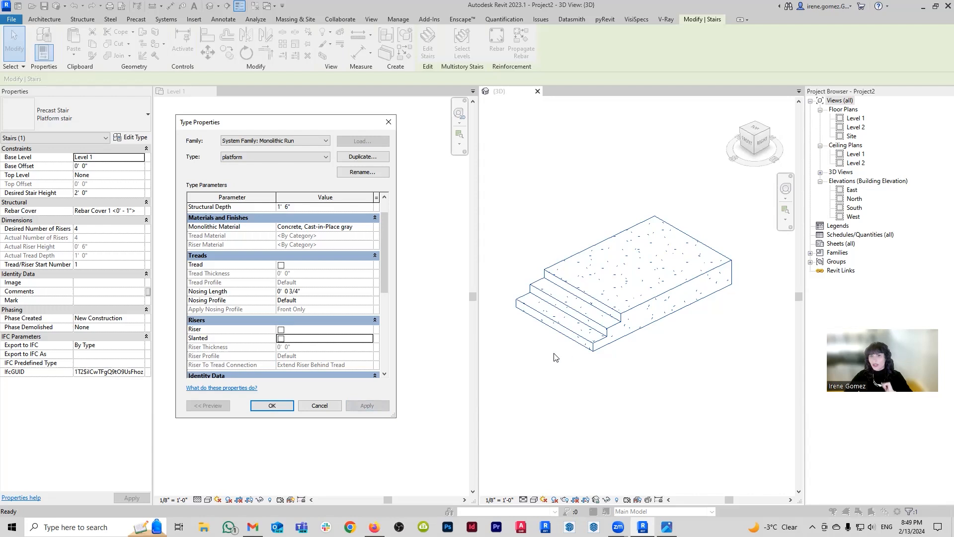
# - Search the material browser for "wood" and assign Oak Flooring as the platform run type's monolithic material
pyautogui.scroll(1, 359, 326)
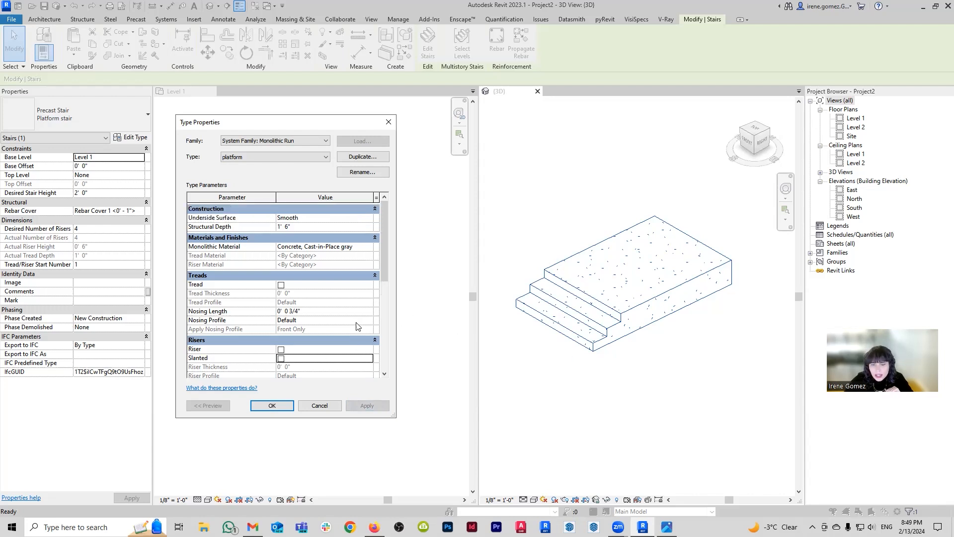
pyautogui.click(368, 247)
pyautogui.click(370, 247)
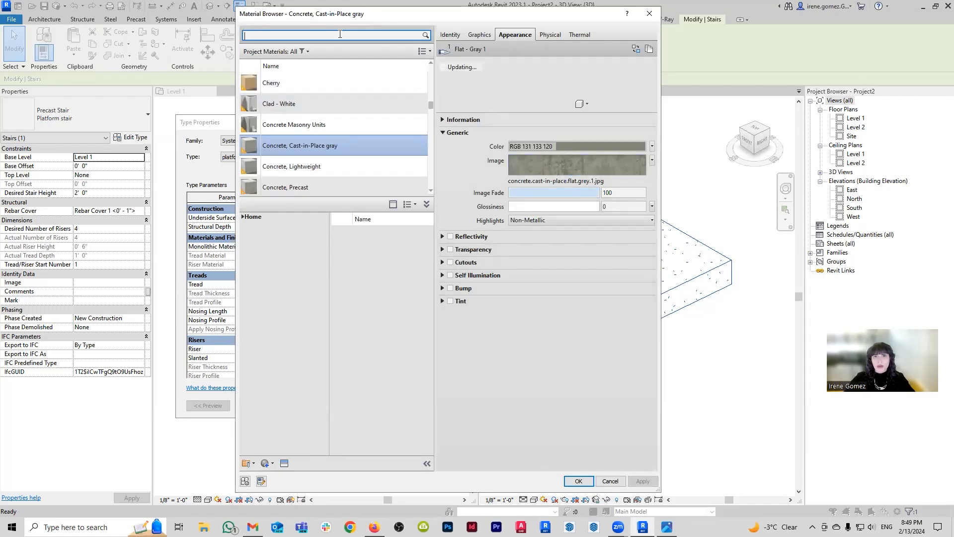
pyautogui.write('wood')
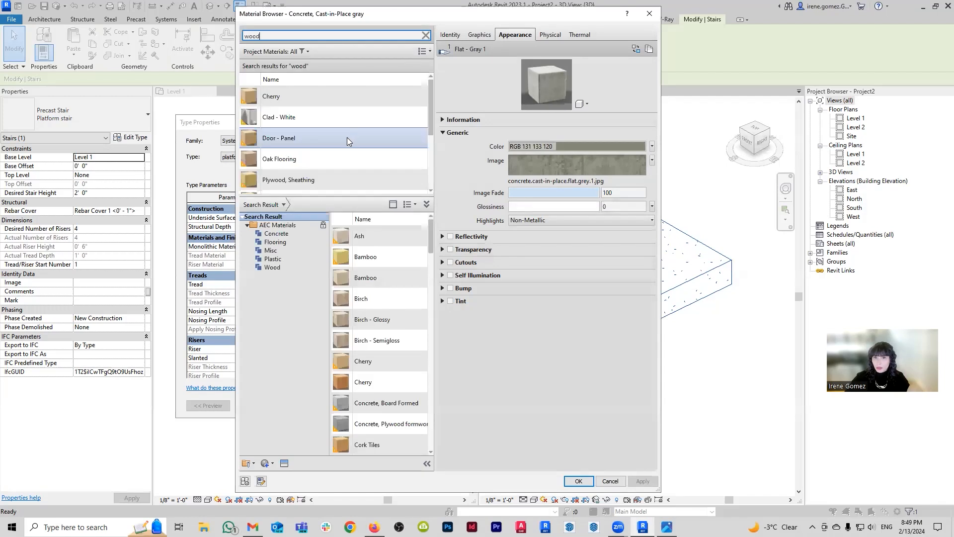
pyautogui.doubleClick(283, 159)
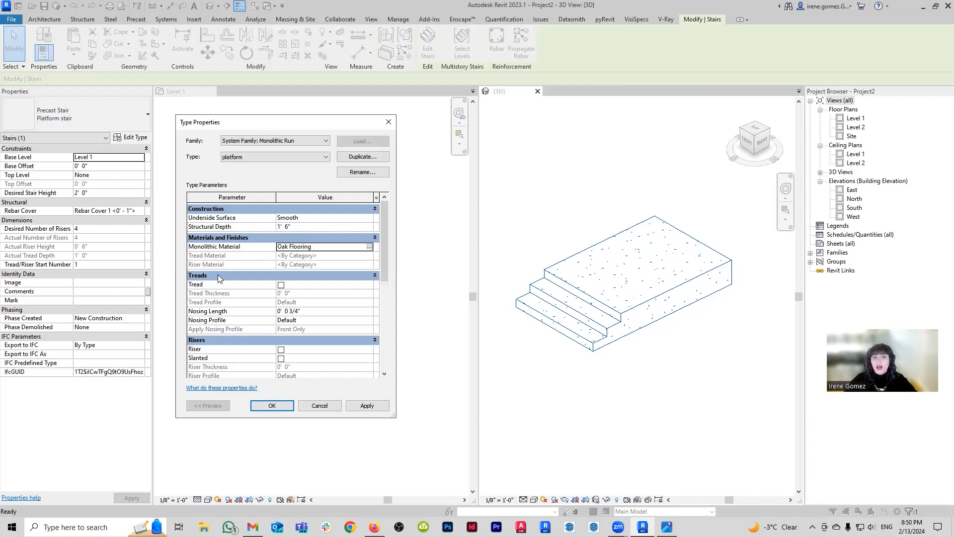
# - Enable treads in the platform run type, apply the change, and confirm both the run and stair types
pyautogui.click(280, 286)
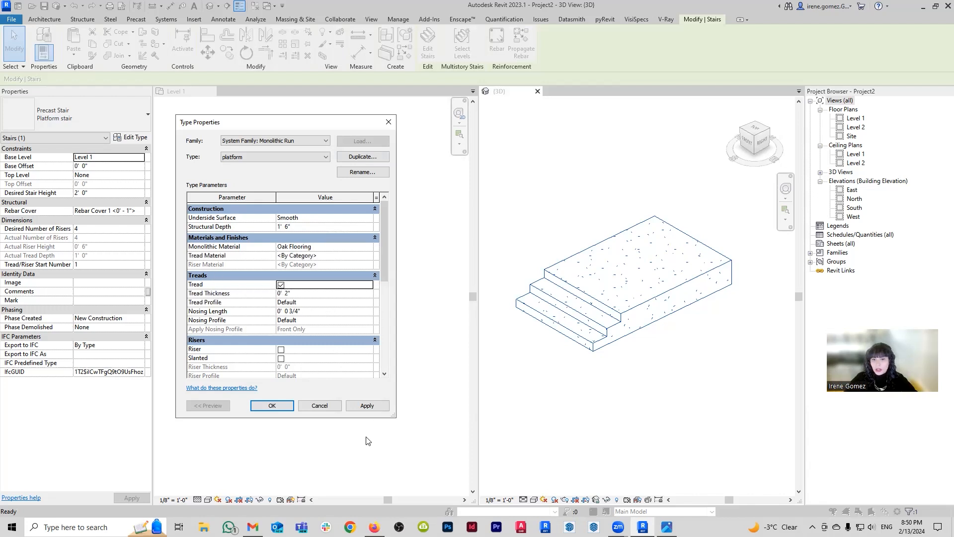
pyautogui.click(367, 405)
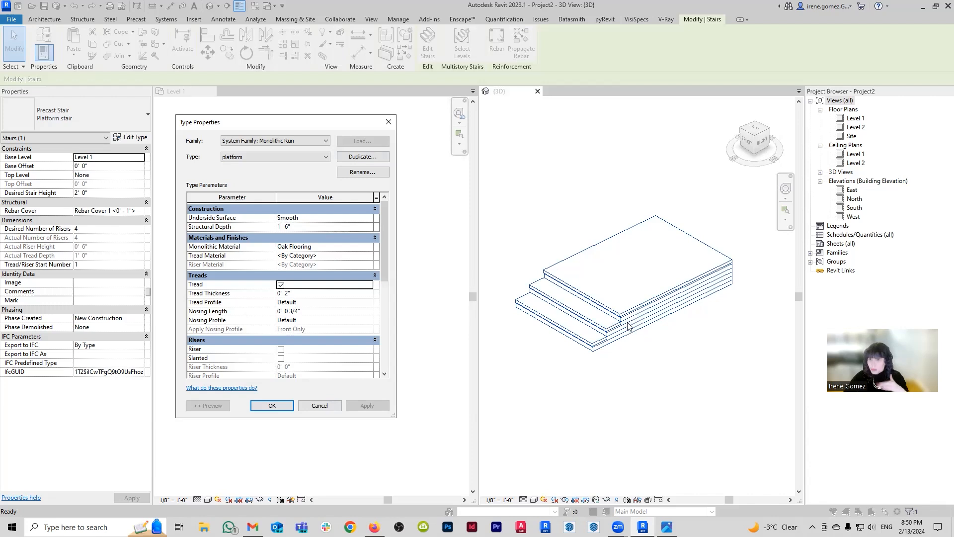
pyautogui.click(272, 405)
pyautogui.click(272, 405)
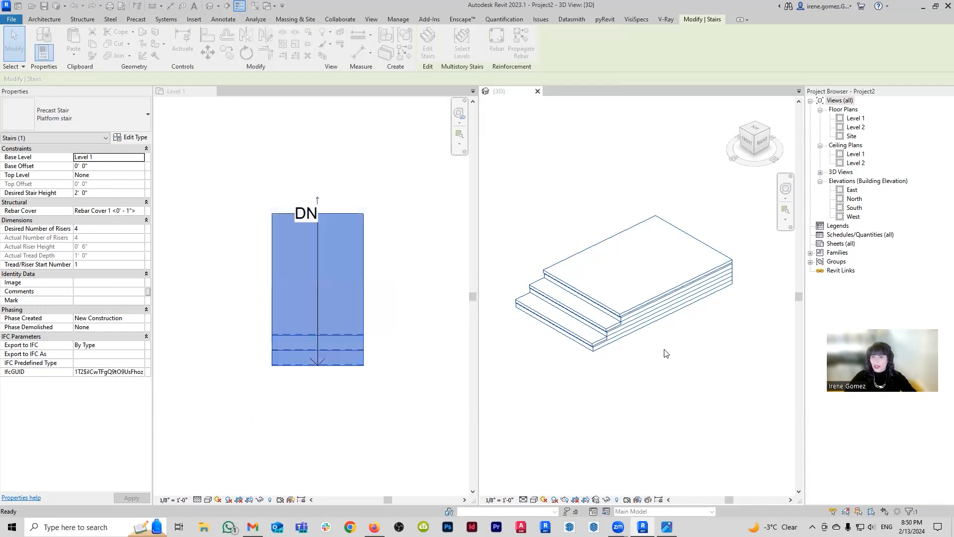
# - Remove the foreground surface pattern from the Oak Flooring material's graphics and save the material
pyautogui.scroll(5, 675, 361)
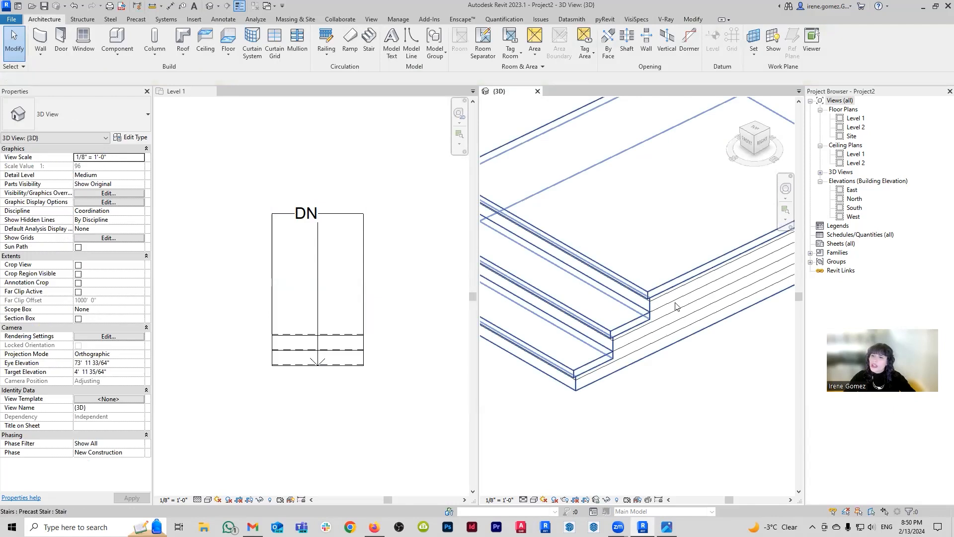
pyautogui.scroll(-3, 684, 314)
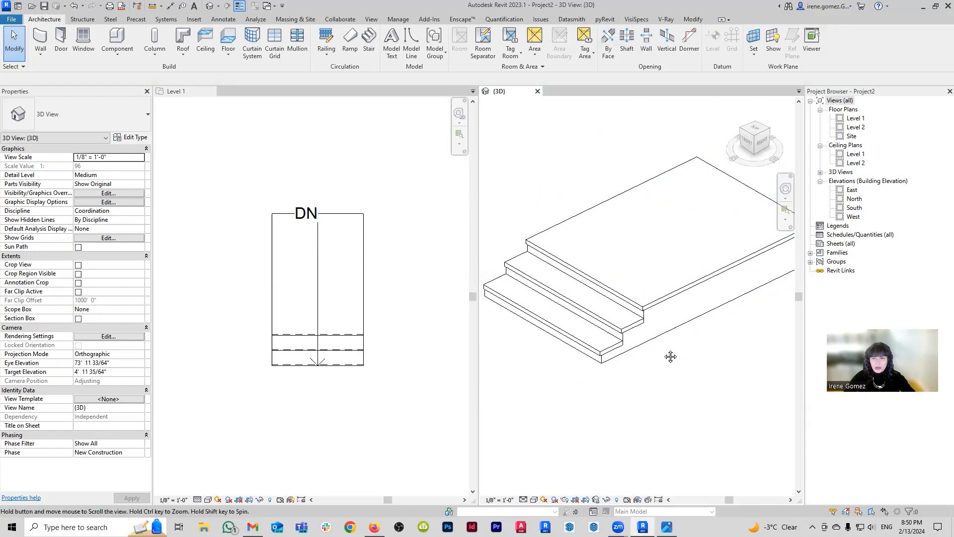
pyautogui.moveTo(671, 356); pyautogui.dragTo(624, 369, button='middle')
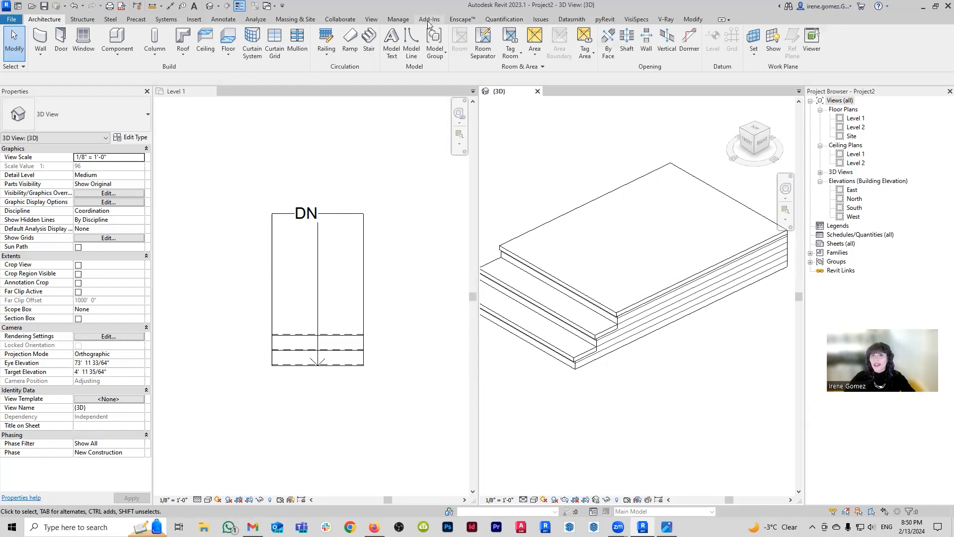
pyautogui.click(398, 18)
pyautogui.click(42, 39)
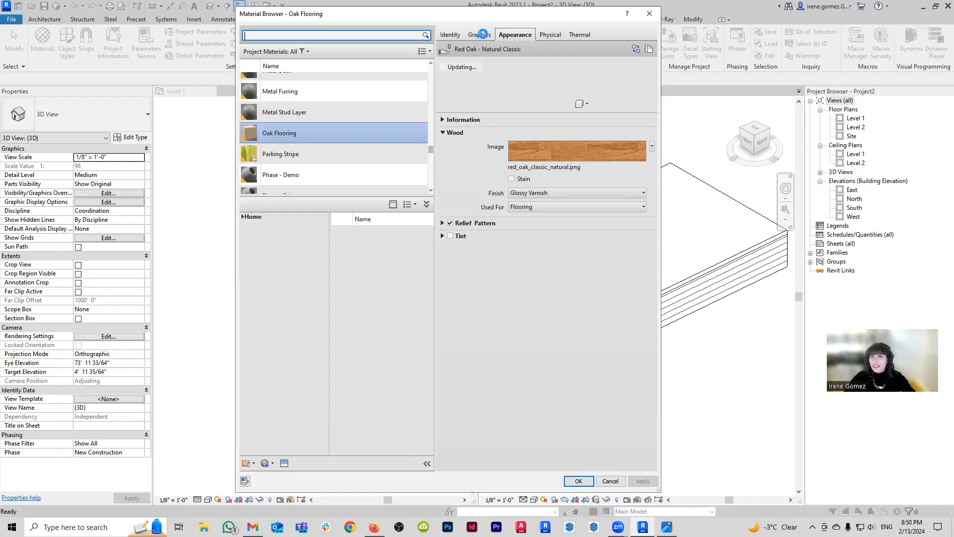
pyautogui.click(482, 34)
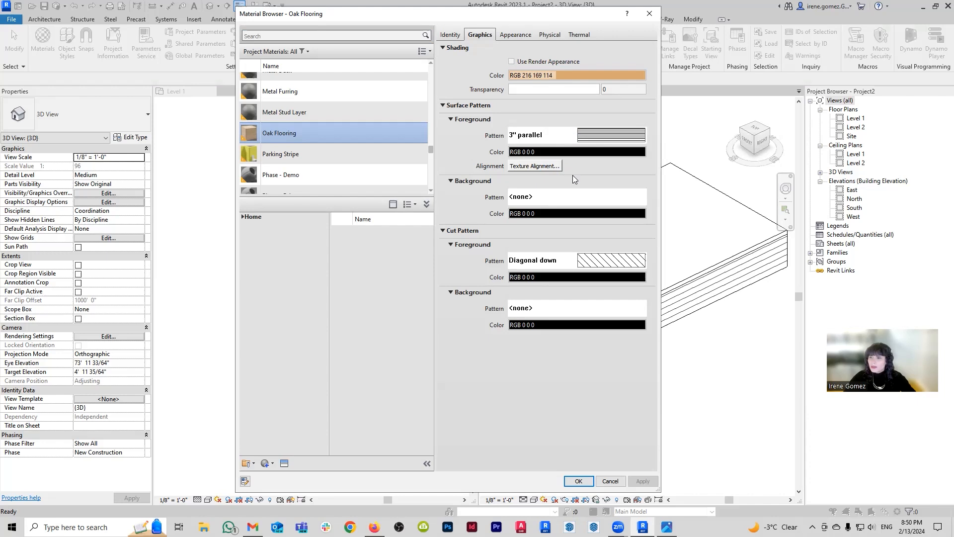
pyautogui.click(378, 172)
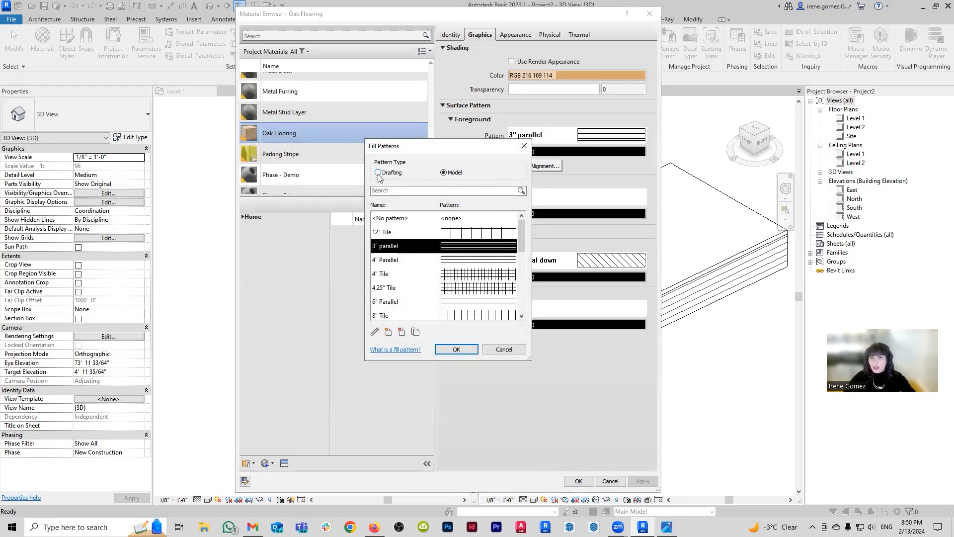
pyautogui.click(456, 350)
pyautogui.press('Return')
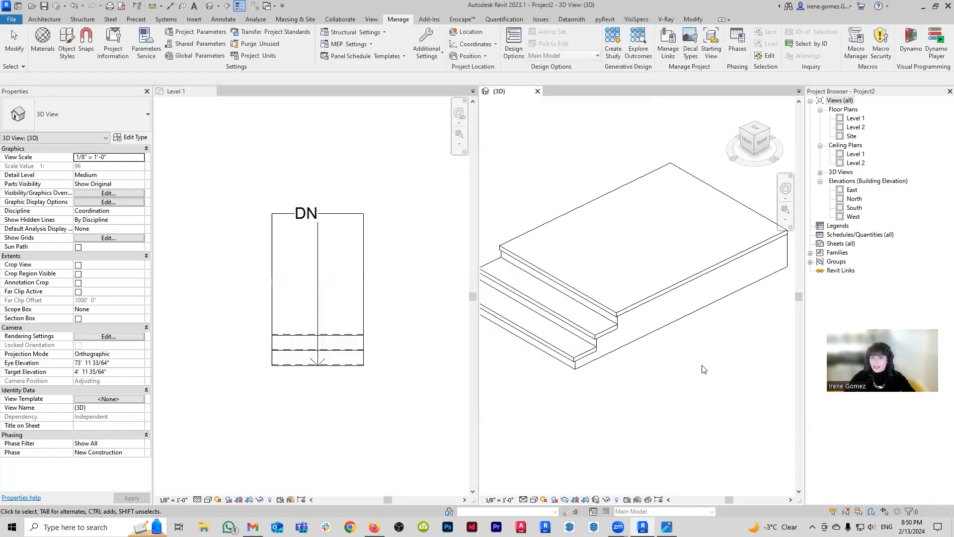
# - Set the nosing length of the stair's platform run type to 0 and apply it
pyautogui.click(557, 274)
pyautogui.click(135, 140)
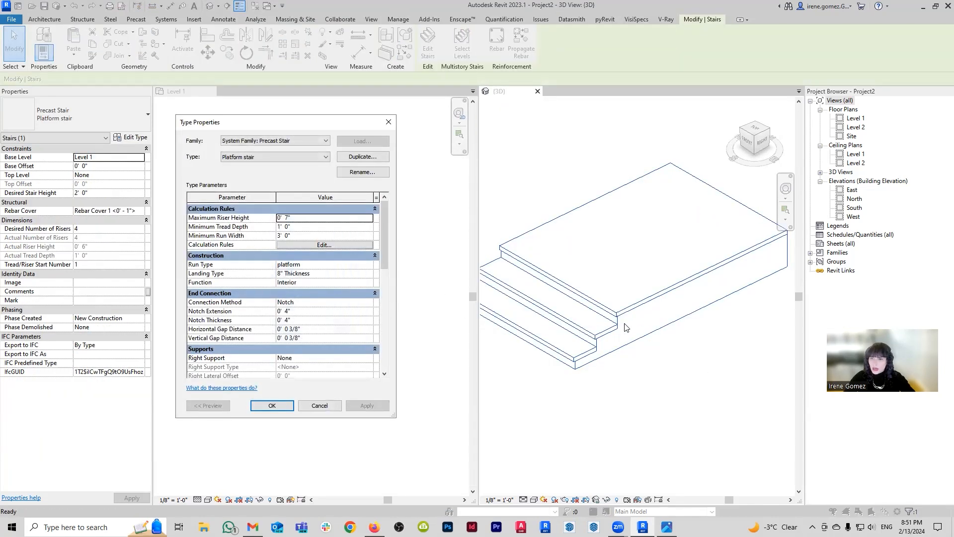
pyautogui.click(277, 410)
pyautogui.scroll(7, 622, 328)
pyautogui.keyDown('shift'); pyautogui.moveTo(596, 308); pyautogui.dragTo(688, 281, button='middle'); pyautogui.keyUp('shift')
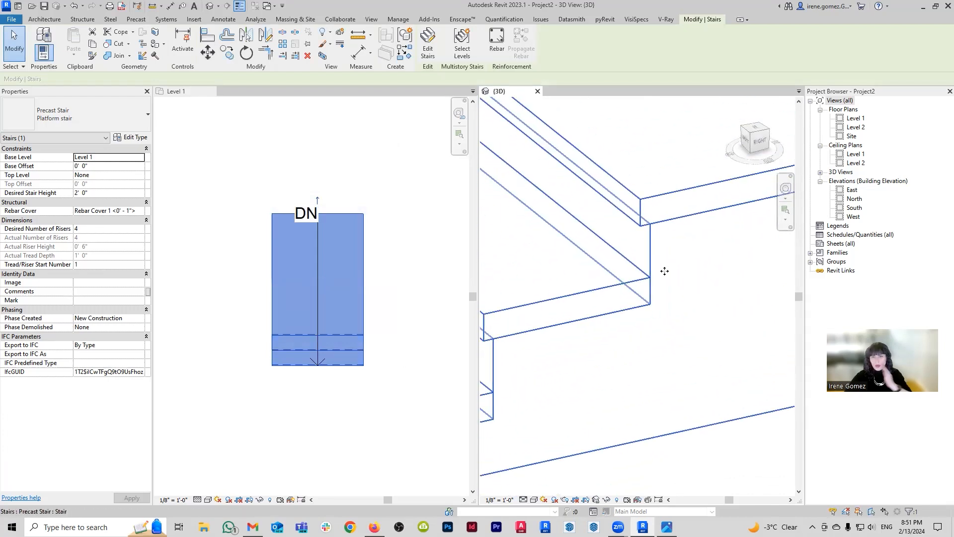
pyautogui.click(147, 138)
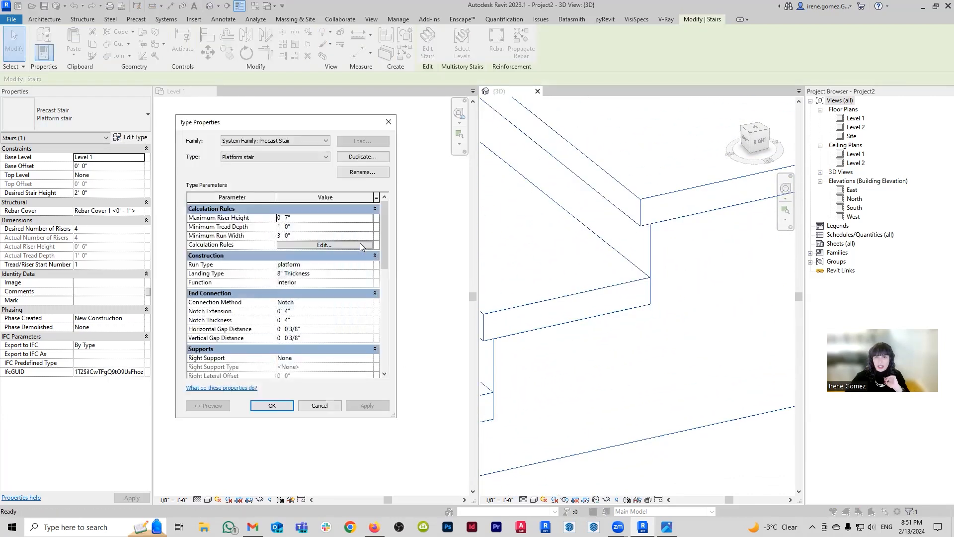
pyautogui.click(366, 265)
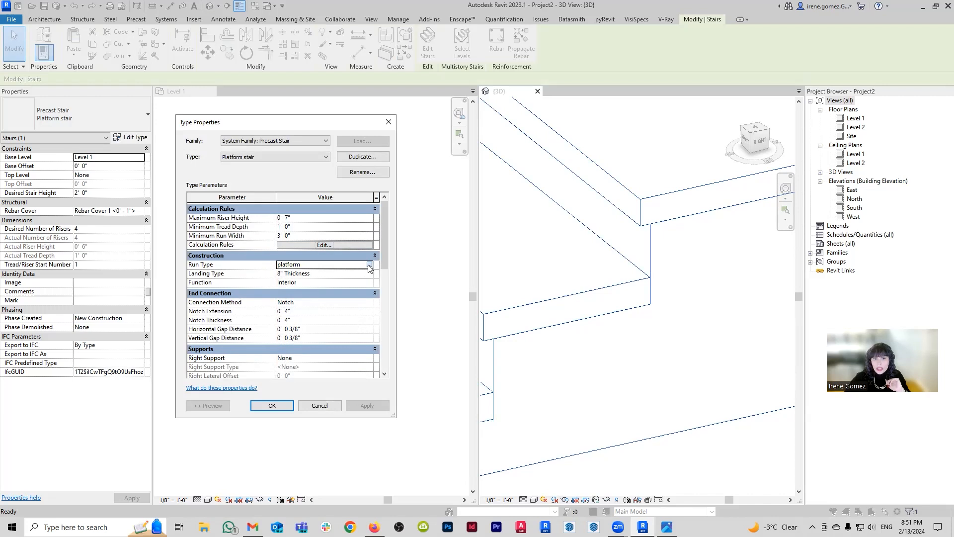
pyautogui.click(369, 265)
pyautogui.click(309, 312)
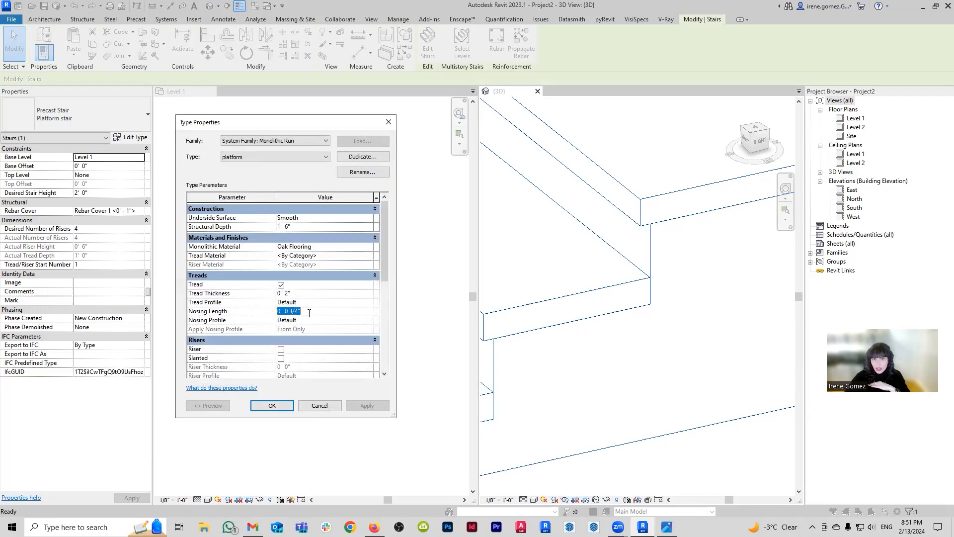
pyautogui.write('0')
pyautogui.click(319, 295)
pyautogui.click(372, 405)
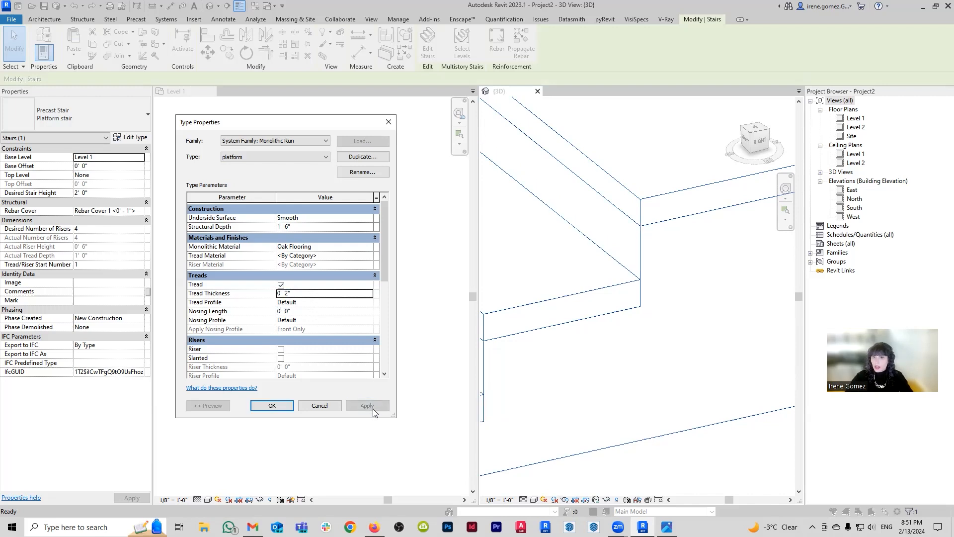
pyautogui.click(272, 406)
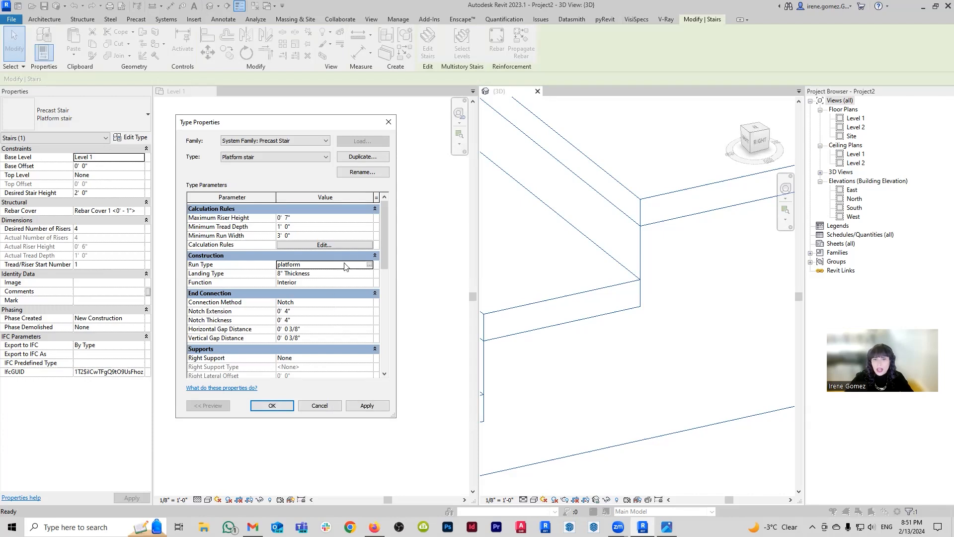
# - Set the platform run type's tread thickness to 1" and apply it to the Platform stair type
pyautogui.click(370, 264)
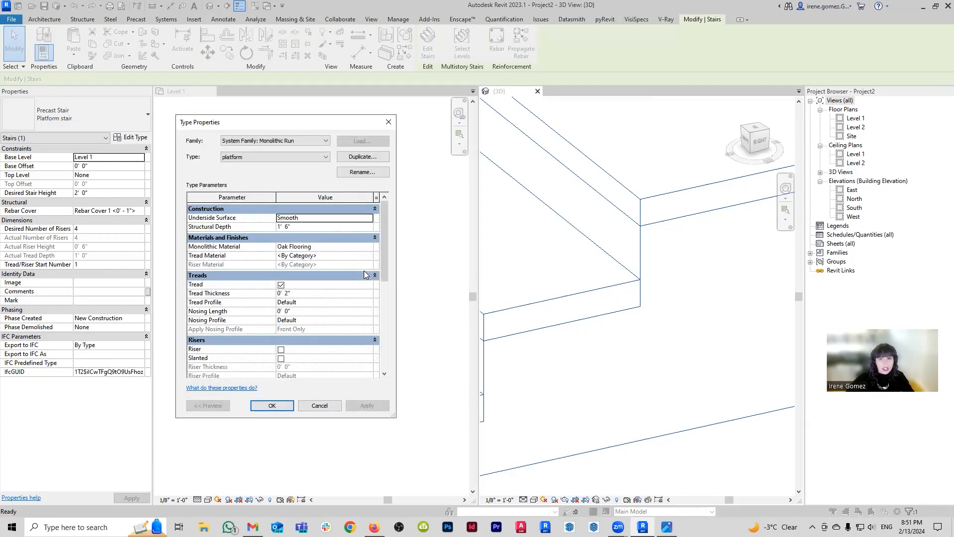
pyautogui.click(317, 292)
pyautogui.write('1"')
pyautogui.click(367, 405)
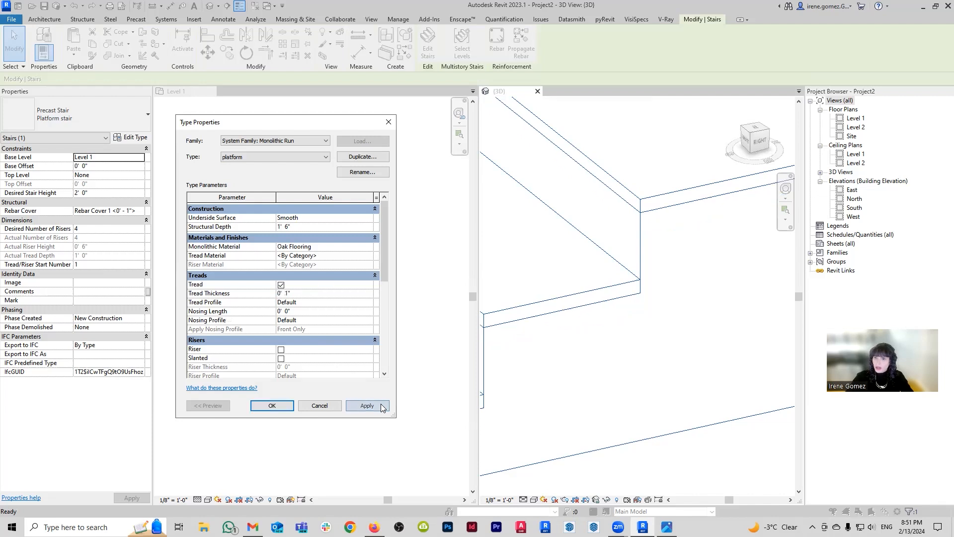
pyautogui.click(272, 405)
pyautogui.click(367, 406)
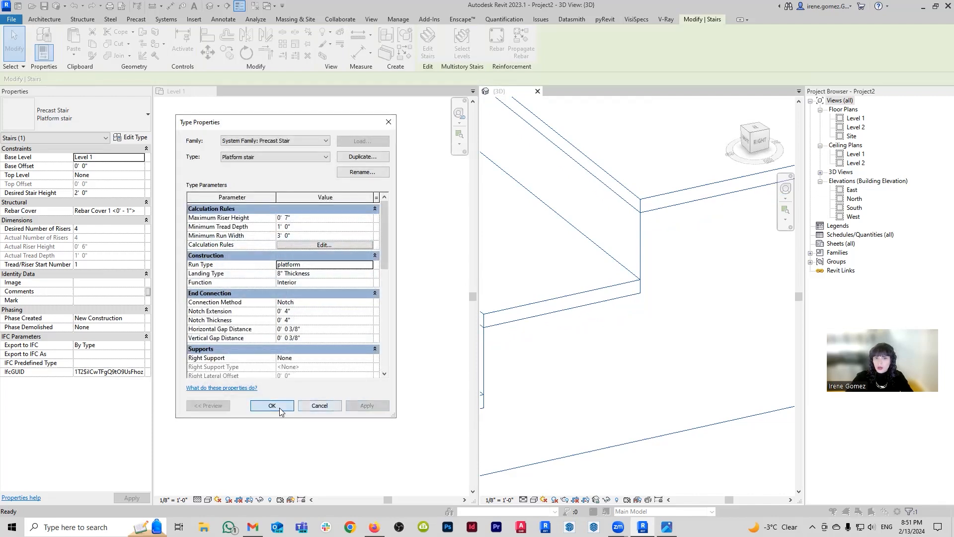
pyautogui.click(272, 405)
# - Inspect the finished platform stair in the 3D view and check its desired stair height in the instance properties
pyautogui.moveTo(568, 282); pyautogui.dragTo(587, 316, button='middle')
pyautogui.scroll(-4, 587, 316)
pyautogui.click(641, 399)
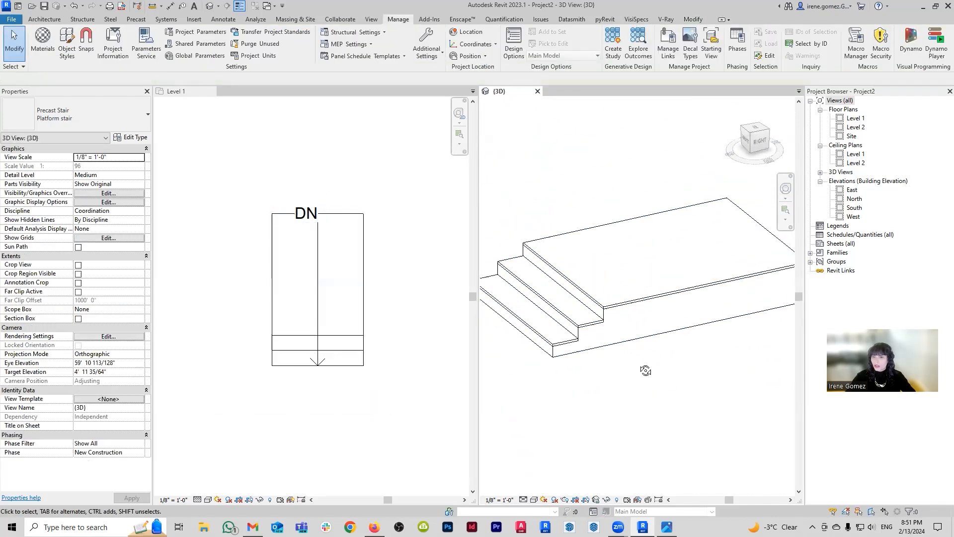
pyautogui.keyDown('shift'); pyautogui.moveTo(646, 371); pyautogui.dragTo(708, 373, button='middle'); pyautogui.keyUp('shift')
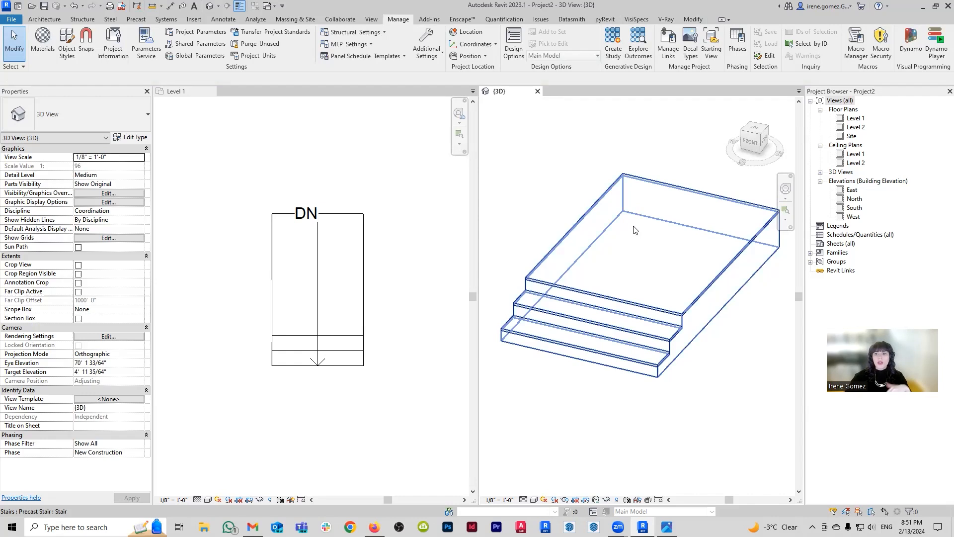
pyautogui.click(573, 250)
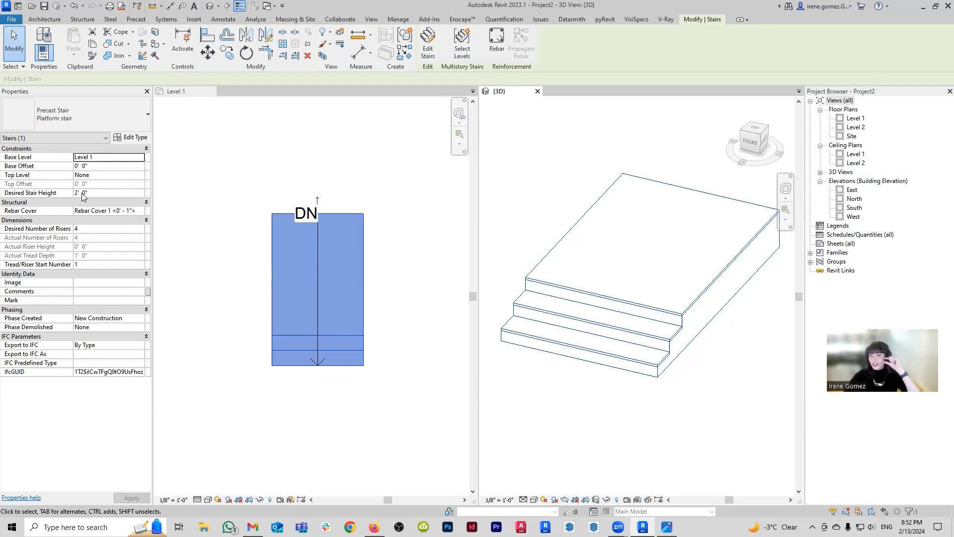
pyautogui.click(396, 204)
pyautogui.click(318, 160)
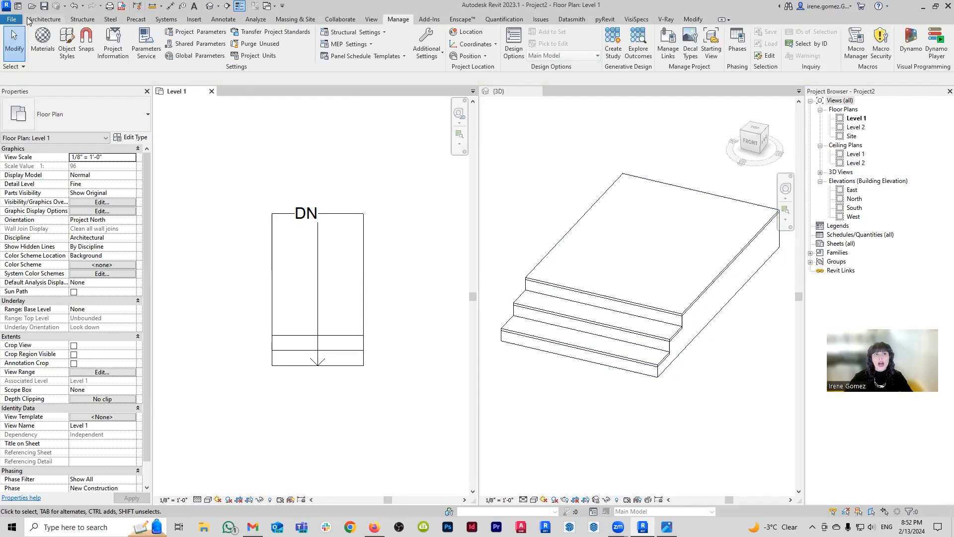
# - Start a new stair in the Level 1 plan with no railing and assign the Precast Stair type Platform stair
pyautogui.click(45, 19)
pyautogui.click(374, 52)
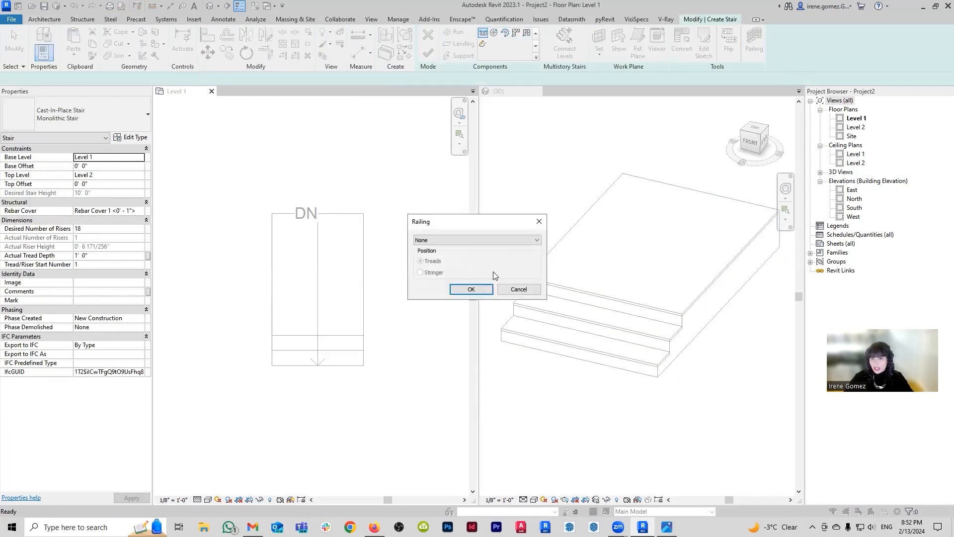
pyautogui.click(480, 294)
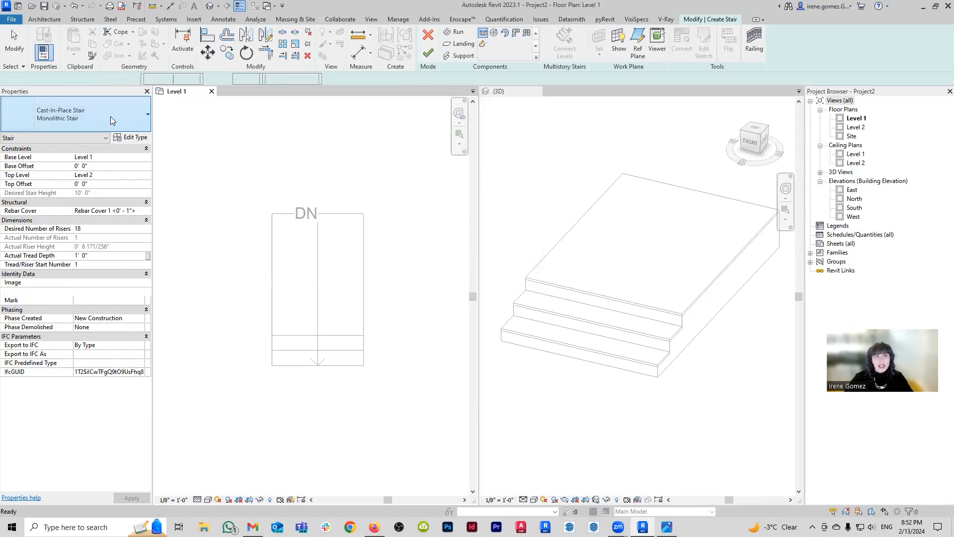
pyautogui.click(110, 116)
pyautogui.click(68, 222)
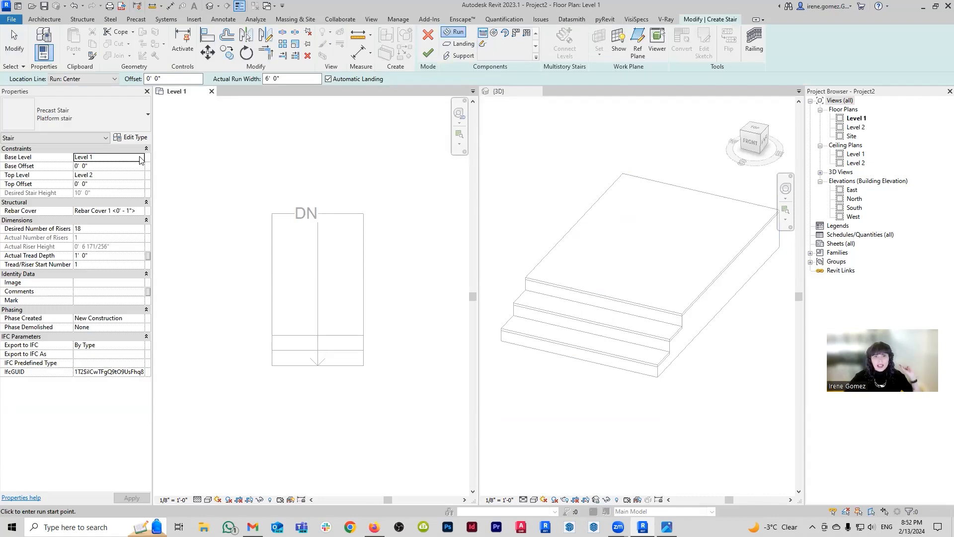
# - Set the new stair's base offset to 2' 0", top level to None and desired stair height to 6"
pyautogui.click(95, 165)
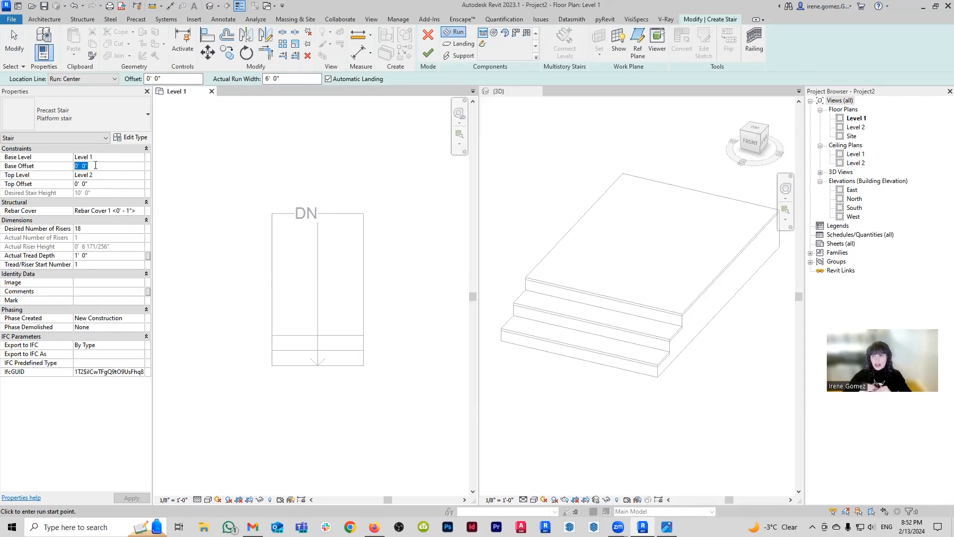
pyautogui.write('2')
pyautogui.press('Return')
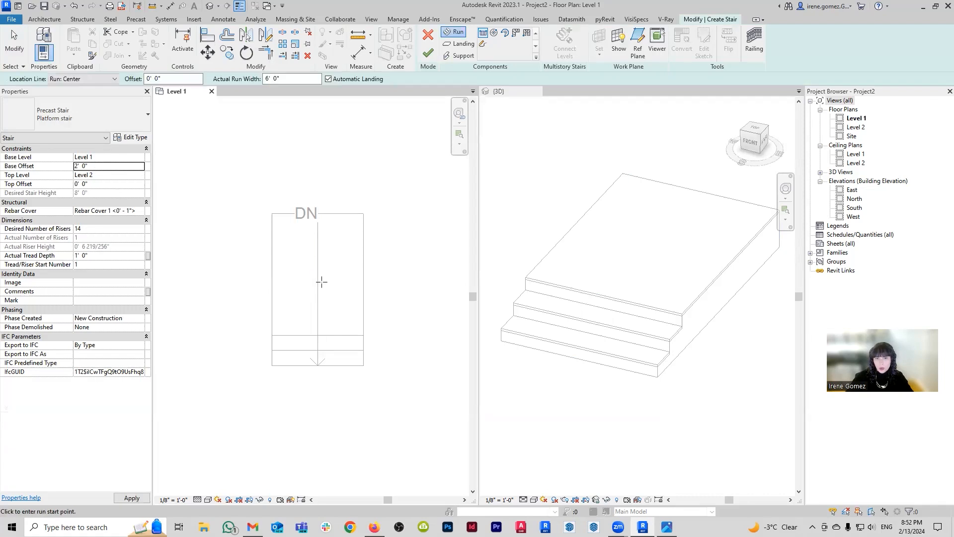
pyautogui.click(136, 176)
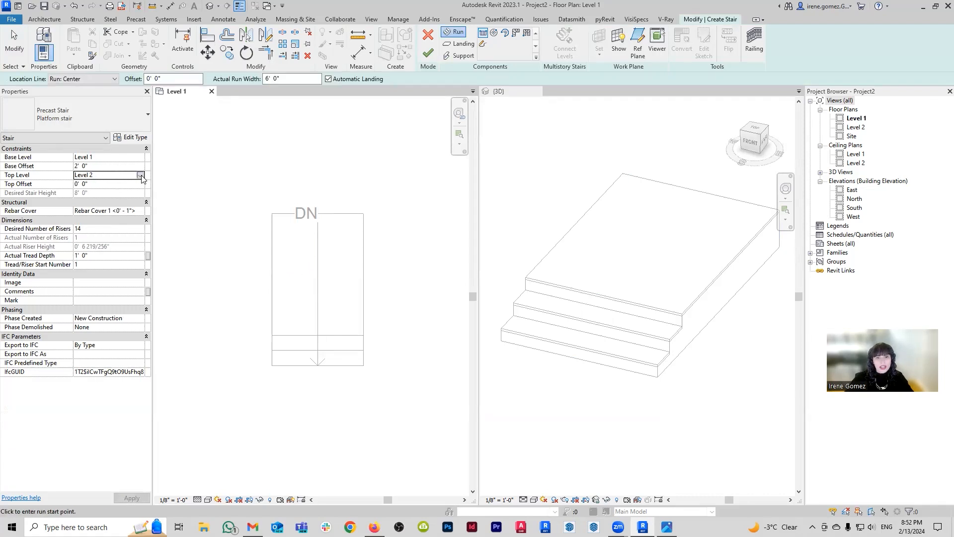
pyautogui.click(139, 175)
pyautogui.click(84, 183)
pyautogui.click(94, 192)
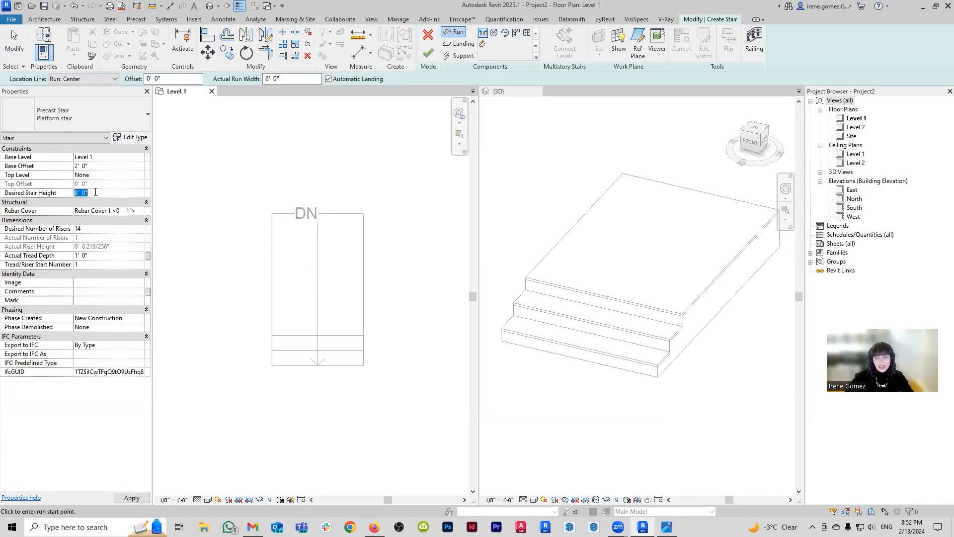
pyautogui.write('6"')
pyautogui.press('Return')
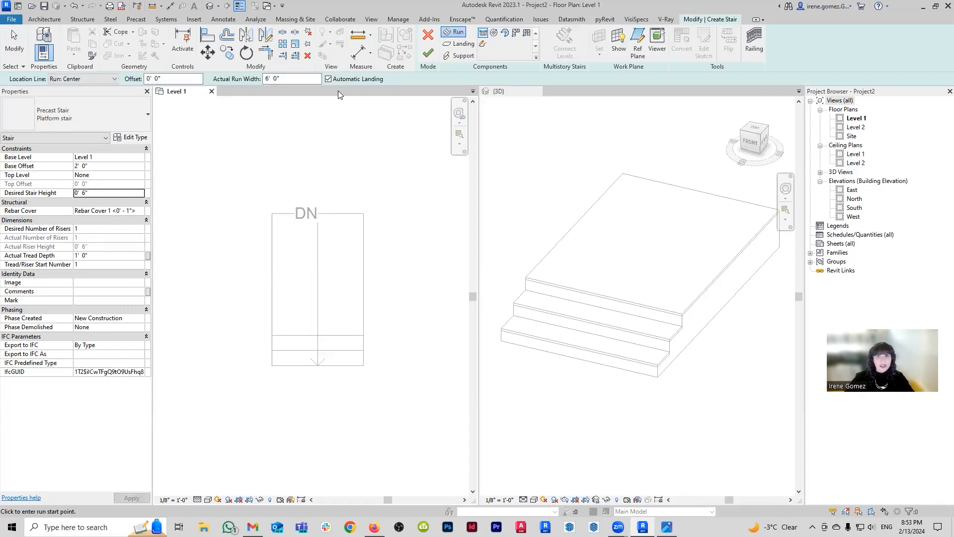
# - Place a single-riser run 4' wide along the left edge of the existing platform, using Run: Left as location line
pyautogui.click(266, 78)
pyautogui.doubleClick(266, 78)
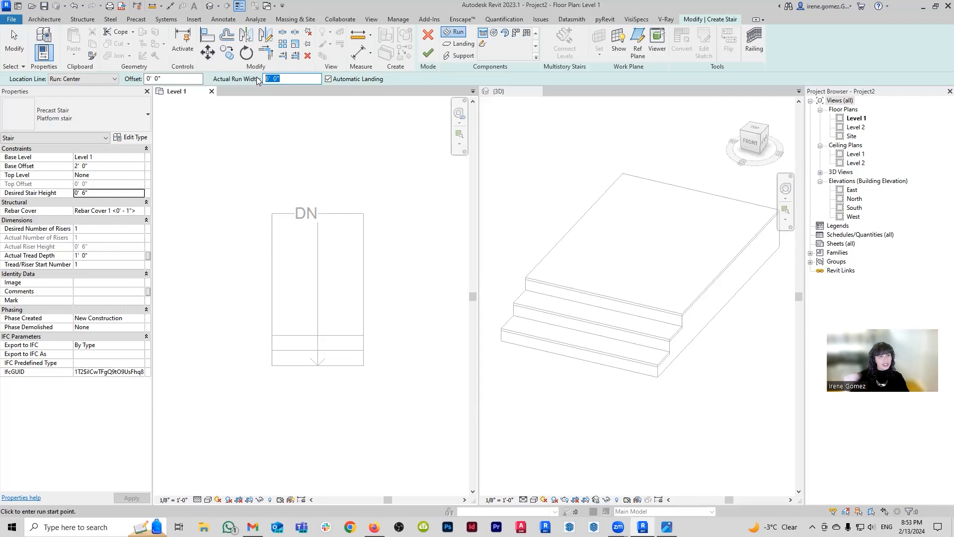
pyautogui.write('4')
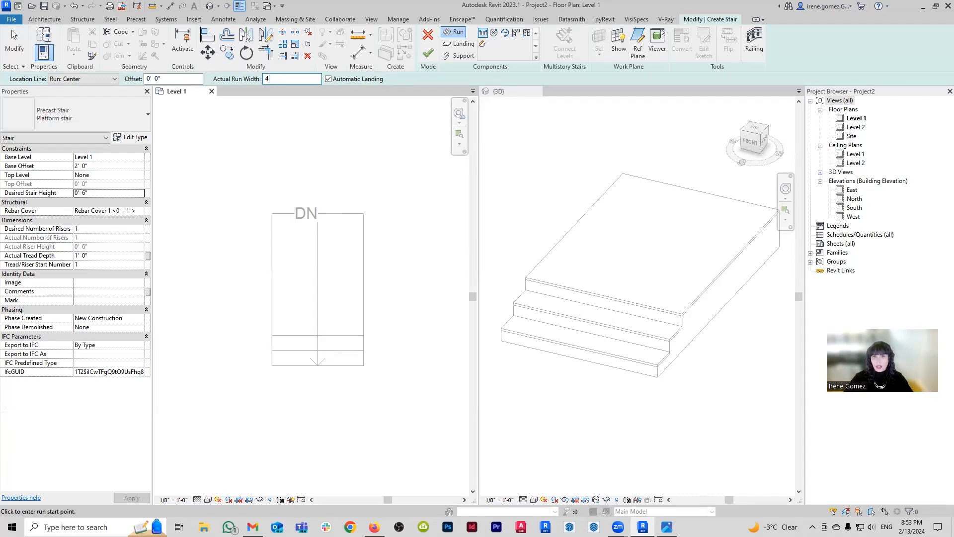
pyautogui.write("'")
pyautogui.press('Return')
pyautogui.click(112, 80)
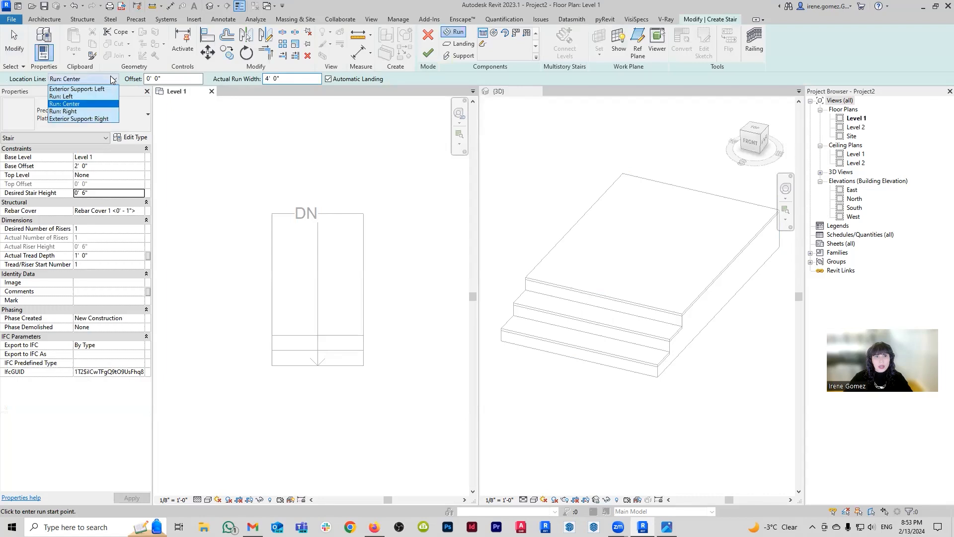
pyautogui.click(89, 96)
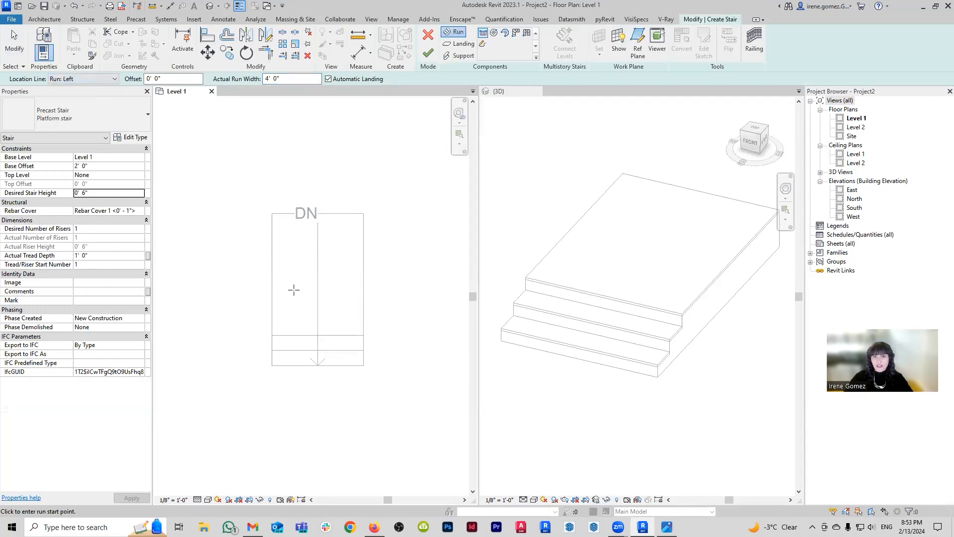
pyautogui.click(272, 309)
pyautogui.click(273, 248)
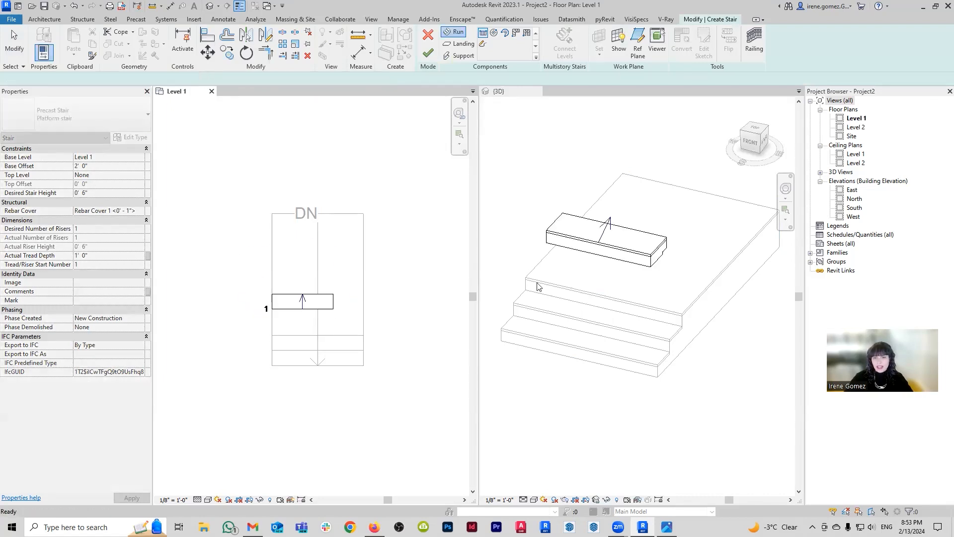
# - Move the small run closer to the platform's front steps and finish the stair
pyautogui.scroll(2, 298, 333)
pyautogui.click(279, 296)
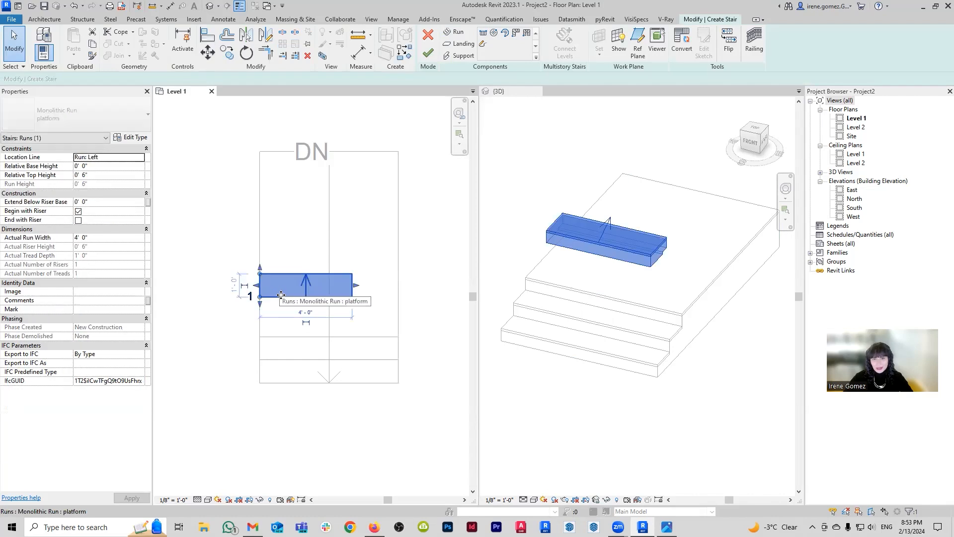
pyautogui.moveTo(289, 290); pyautogui.dragTo(289, 307)
pyautogui.click(427, 330)
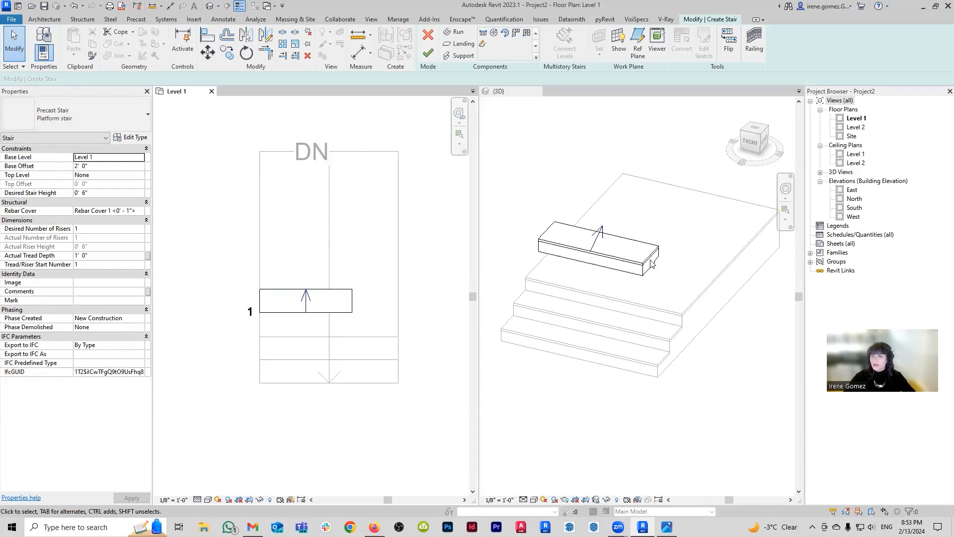
pyautogui.click(428, 53)
# - Set the new upper stair's base offset to 1' 6"
pyautogui.click(535, 158)
pyautogui.keyDown('shift'); pyautogui.moveTo(647, 357); pyautogui.dragTo(615, 208, button='middle'); pyautogui.keyUp('shift')
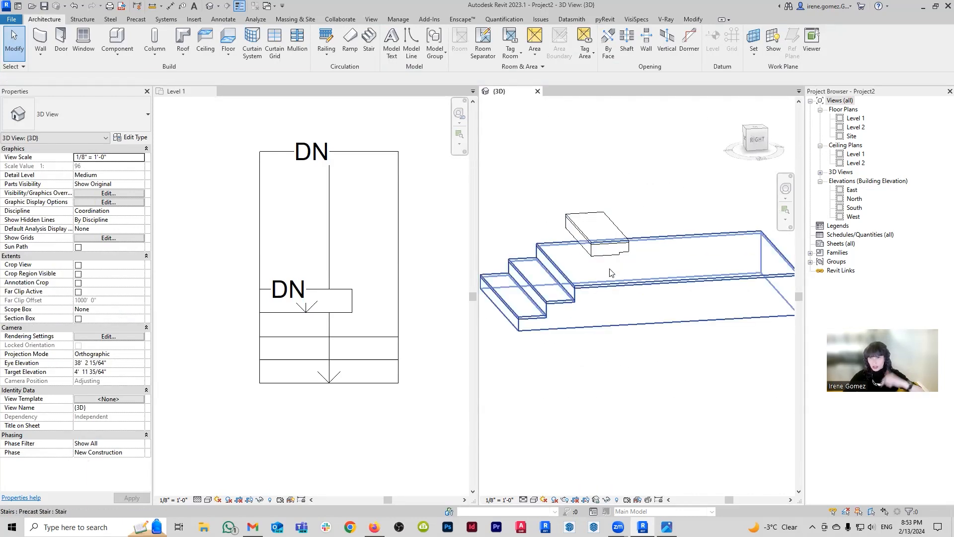
pyautogui.keyDown('shift'); pyautogui.moveTo(582, 344); pyautogui.dragTo(596, 278, button='middle'); pyautogui.keyUp('shift')
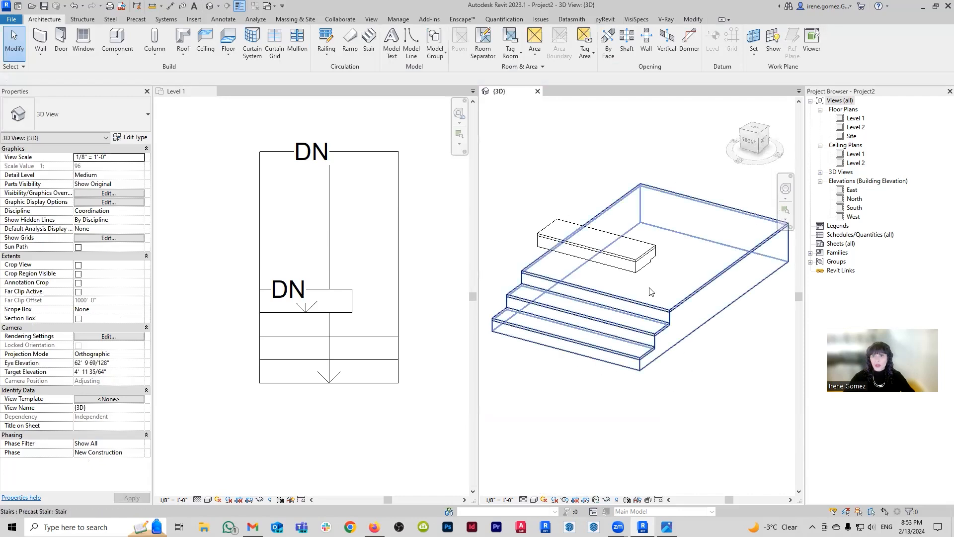
pyautogui.click(641, 261)
pyautogui.click(96, 167)
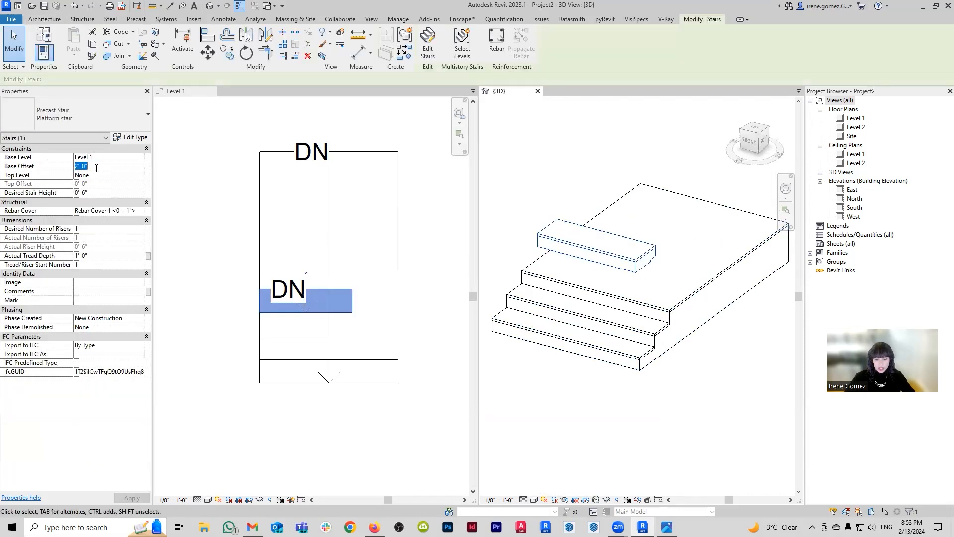
pyautogui.write('18')
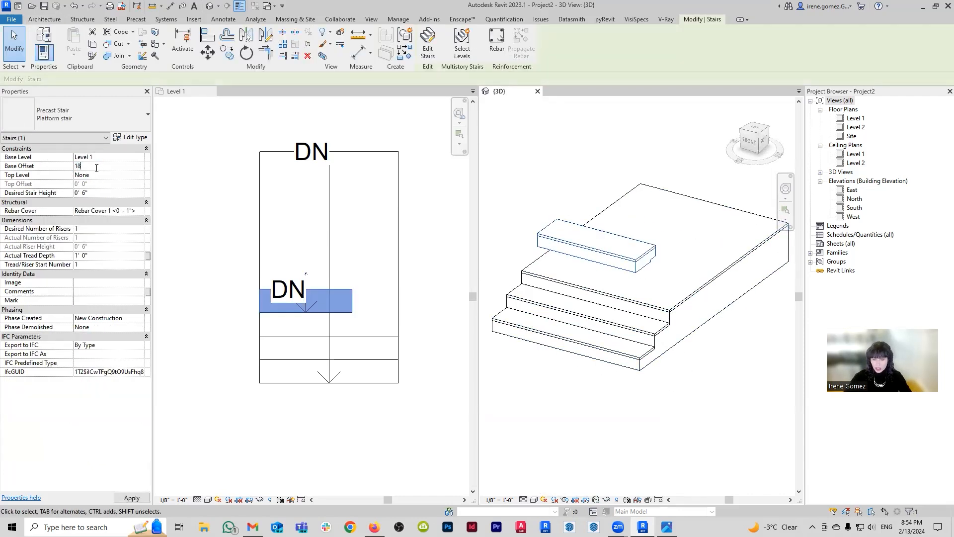
pyautogui.press('Return')
pyautogui.click(754, 410)
pyautogui.keyDown('shift'); pyautogui.moveTo(754, 410); pyautogui.dragTo(709, 403, button='middle'); pyautogui.keyUp('shift')
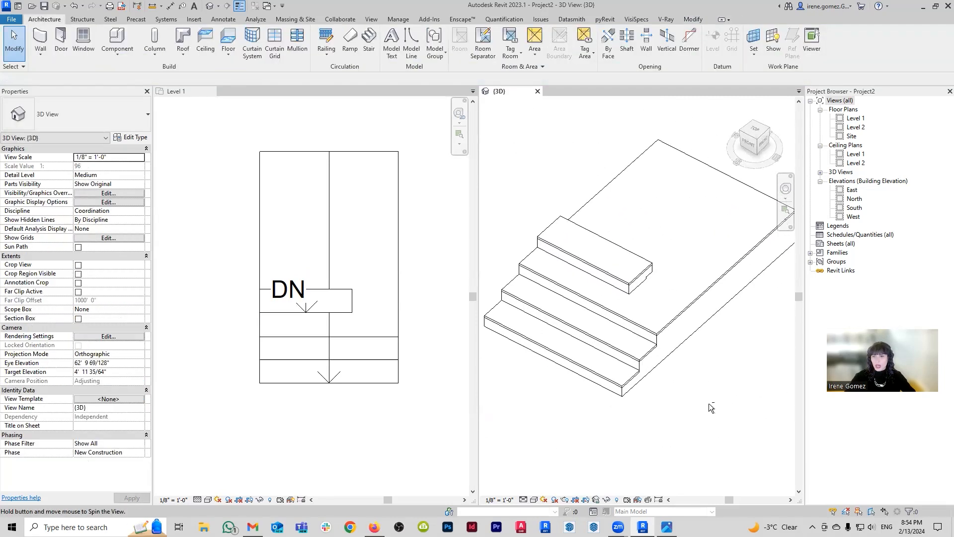
# - Open the upper stair for editing in the Level 1 plan
pyautogui.click(627, 261)
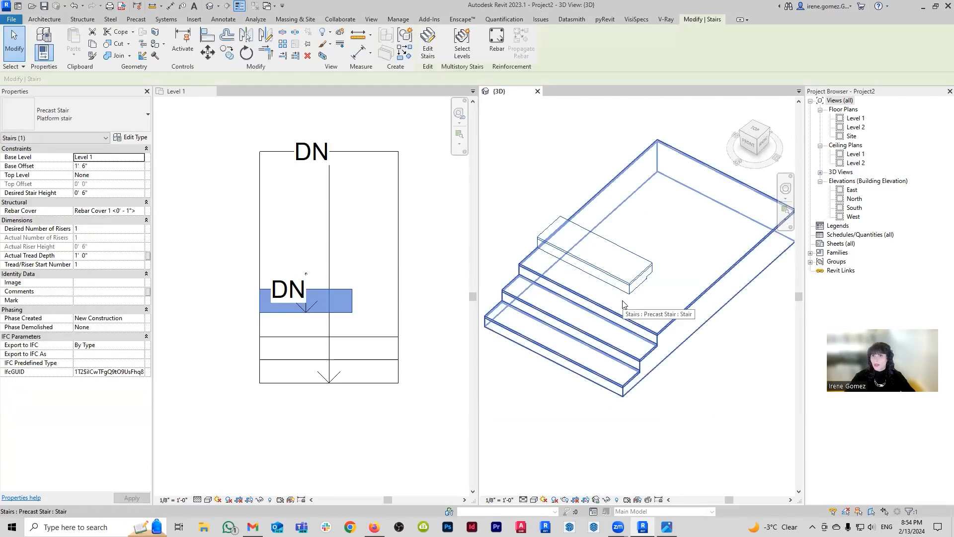
pyautogui.click(427, 42)
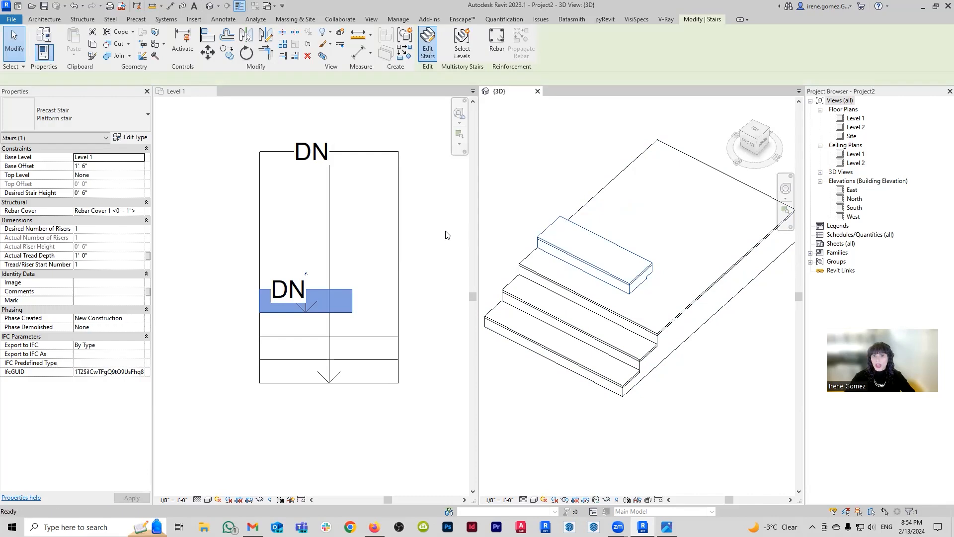
pyautogui.click(341, 294)
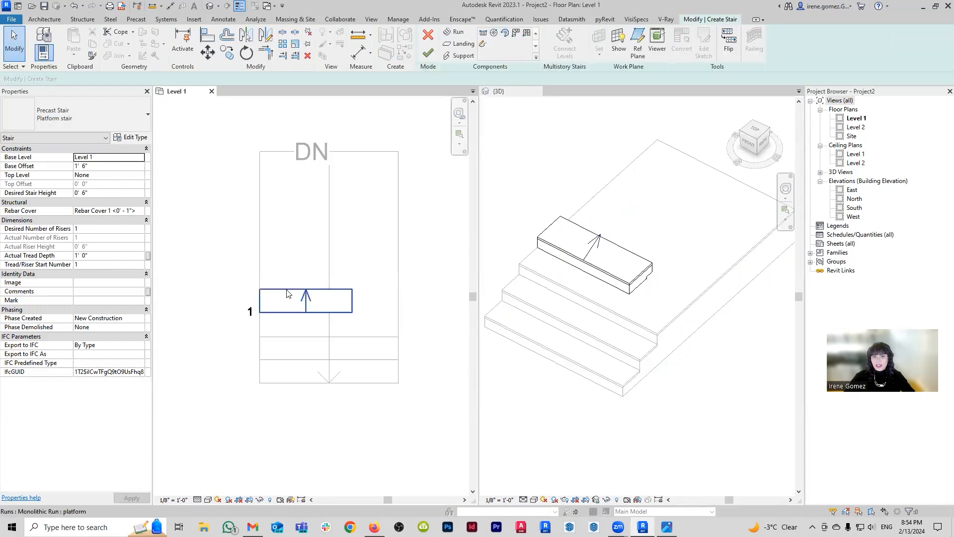
# - Try to stretch the upper run toward the platform's back edge, and undo the change
pyautogui.click(343, 296)
pyautogui.moveTo(260, 283); pyautogui.dragTo(257, 205)
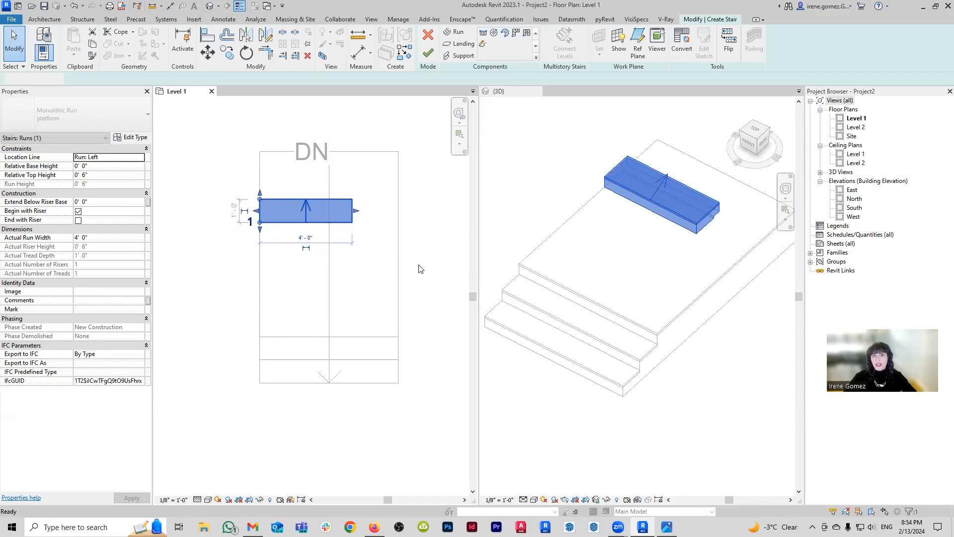
pyautogui.hotkey('ctrl', 'z')
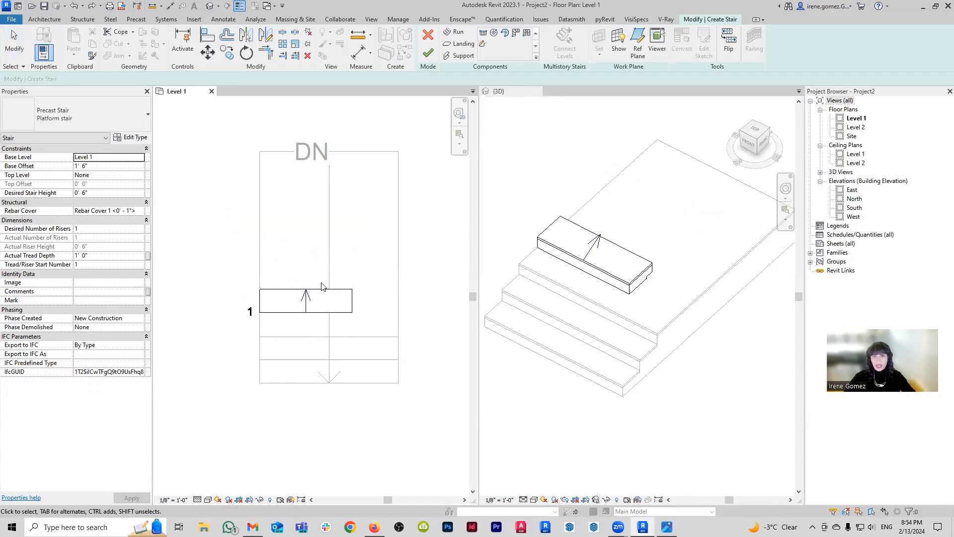
# - Convert the upper run to a custom sketch-based component and open its sketch
pyautogui.click(293, 296)
pyautogui.click(682, 48)
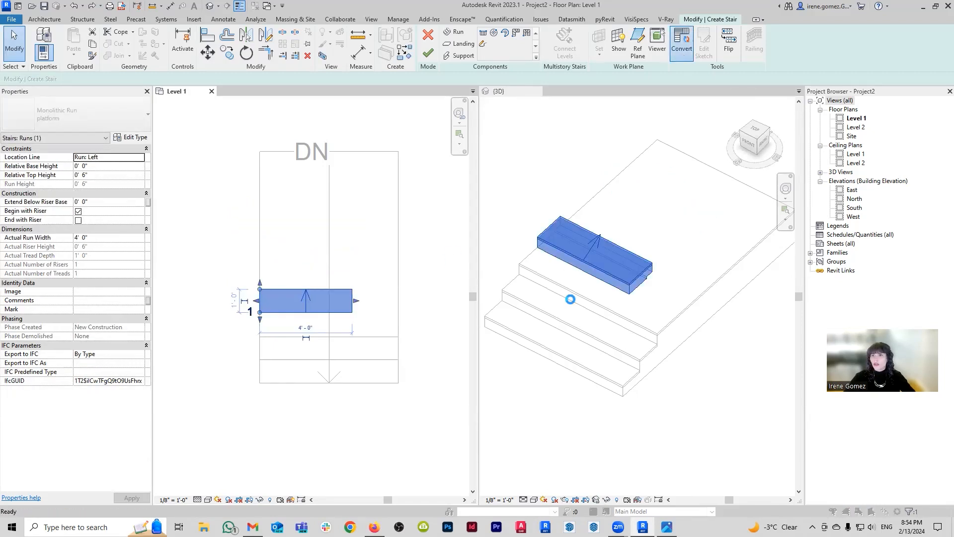
pyautogui.click(548, 280)
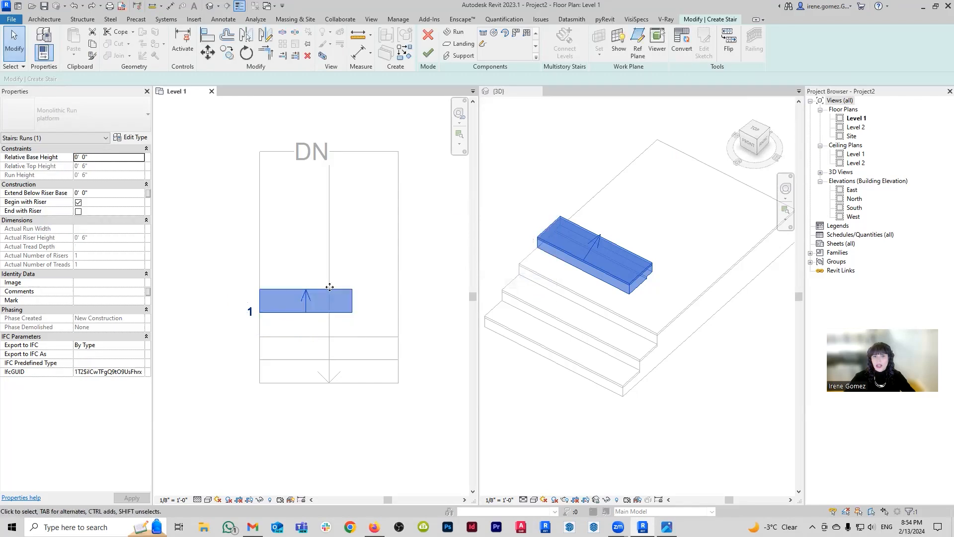
pyautogui.click(703, 54)
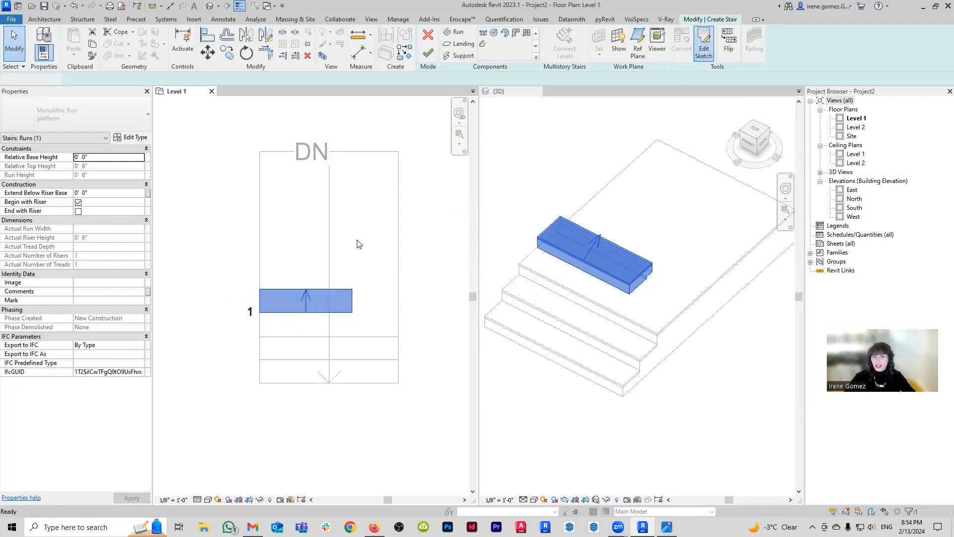
# - Move the sketch's rear line to the platform's back edge and extend the side boundaries to meet it
pyautogui.click(318, 289)
pyautogui.moveTo(318, 290); pyautogui.dragTo(317, 153)
pyautogui.click(222, 270)
pyautogui.press('t')
pyautogui.press('r')
pyautogui.click(351, 301)
pyautogui.click(351, 152)
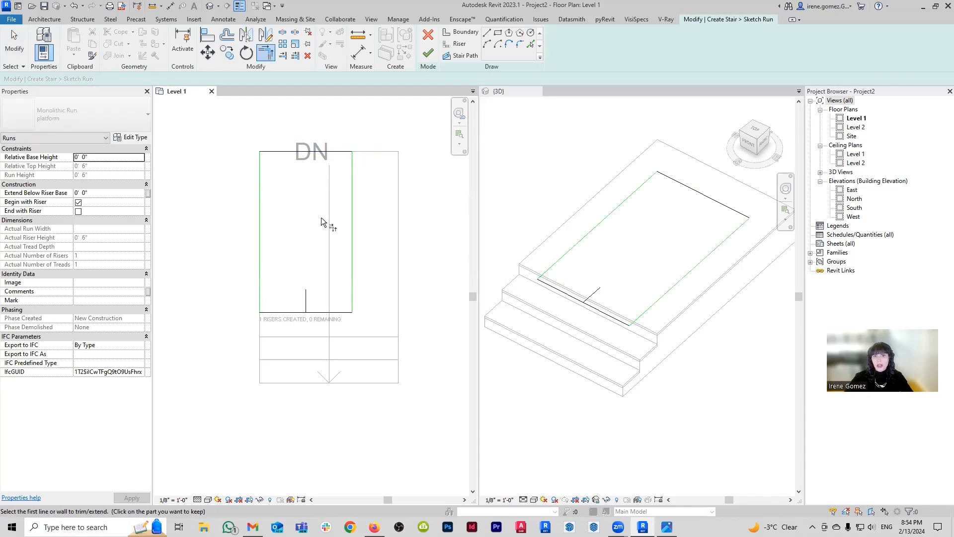
# - Extend the stair path line to the platform's back edge and finish the run sketch and the stair
pyautogui.press('Escape')
pyautogui.click(306, 296)
pyautogui.moveTo(306, 290); pyautogui.dragTo(306, 152)
pyautogui.click(428, 53)
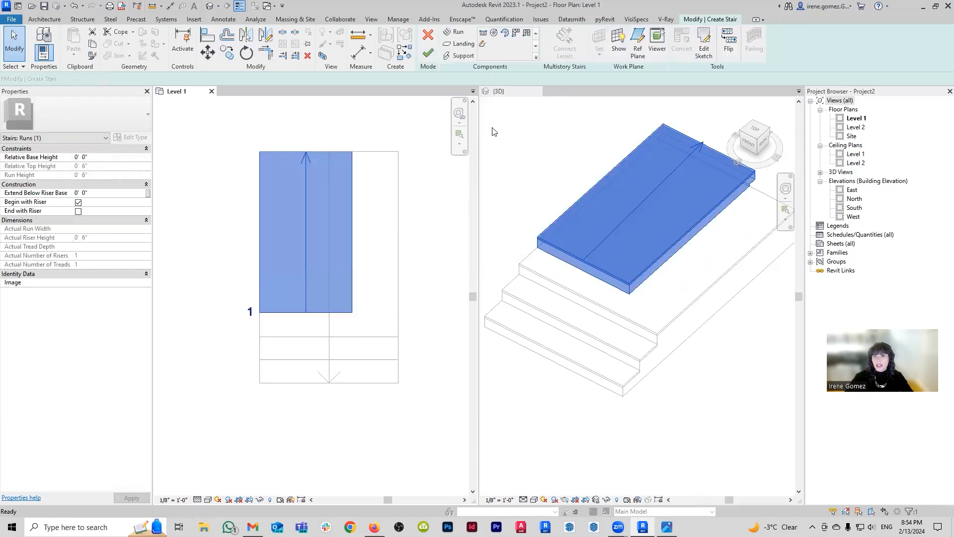
pyautogui.keyDown('shift'); pyautogui.moveTo(513, 207); pyautogui.dragTo(777, 305, button='middle'); pyautogui.keyUp('shift')
pyautogui.scroll(3, 777, 305)
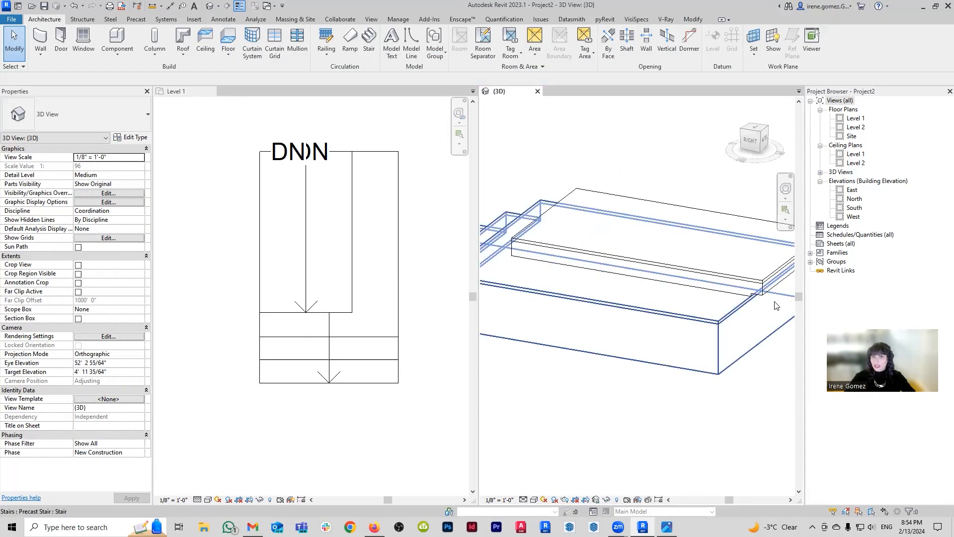
# - Examine the upper run's back edge against the lower platform in the 3D and plan views
pyautogui.scroll(-3, 657, 299)
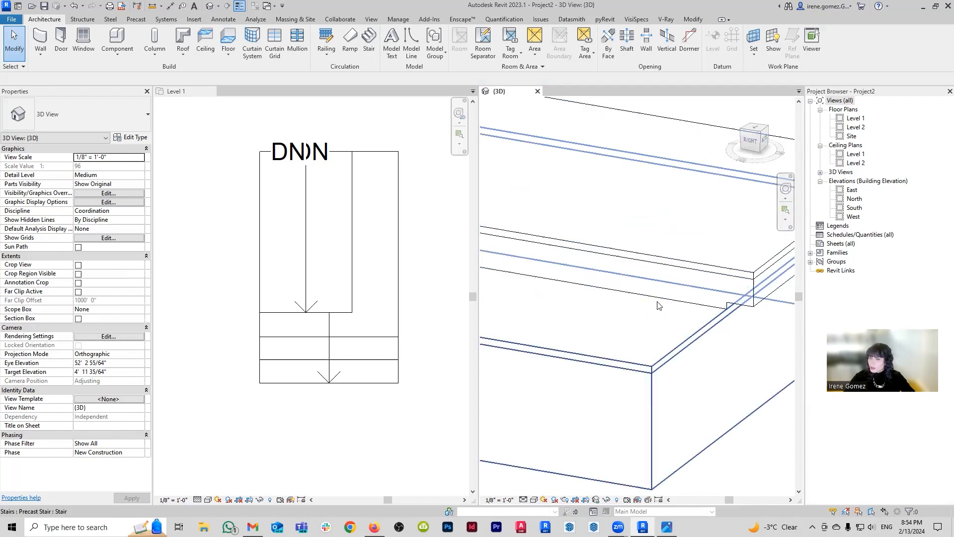
pyautogui.scroll(4, 666, 302)
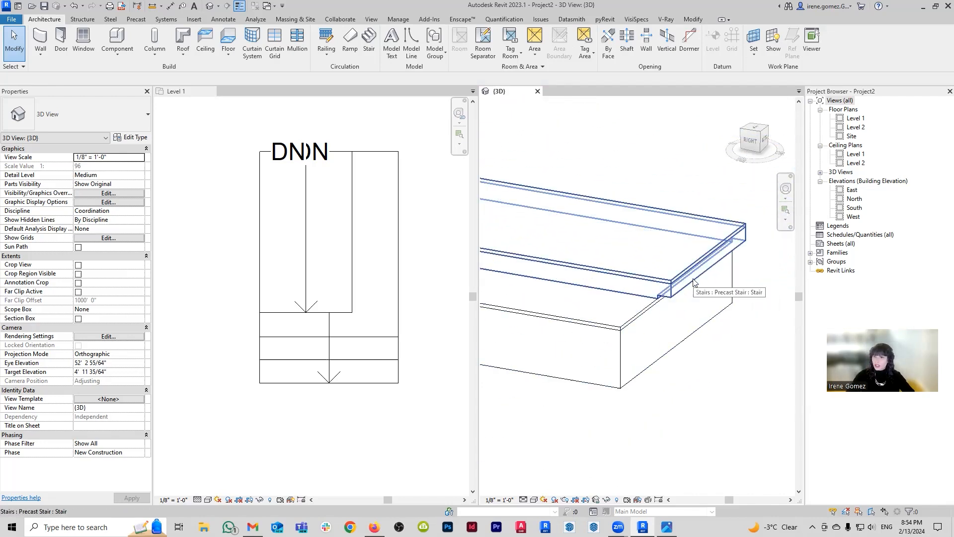
pyautogui.scroll(1, 676, 294)
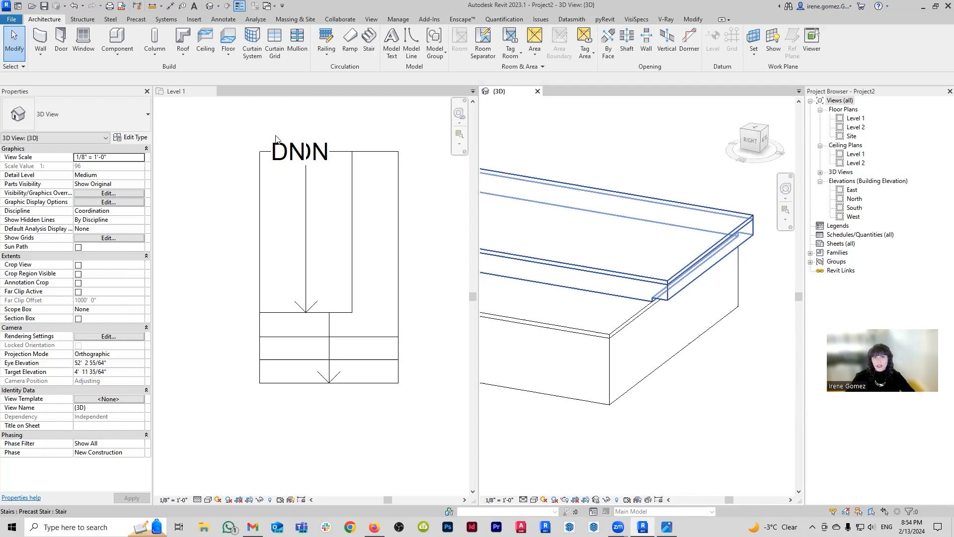
pyautogui.scroll(3, 358, 164)
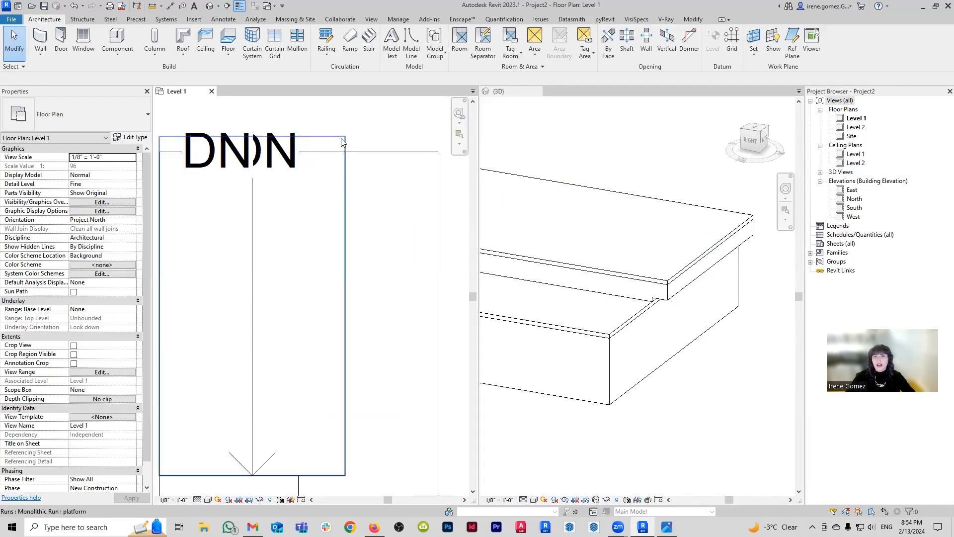
pyautogui.click(342, 142)
pyautogui.scroll(-2, 372, 206)
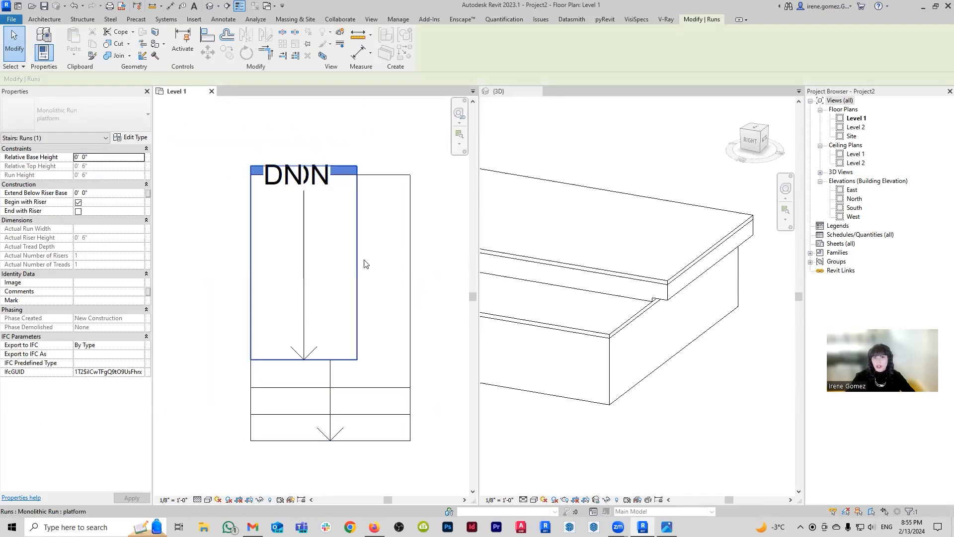
pyautogui.click(704, 403)
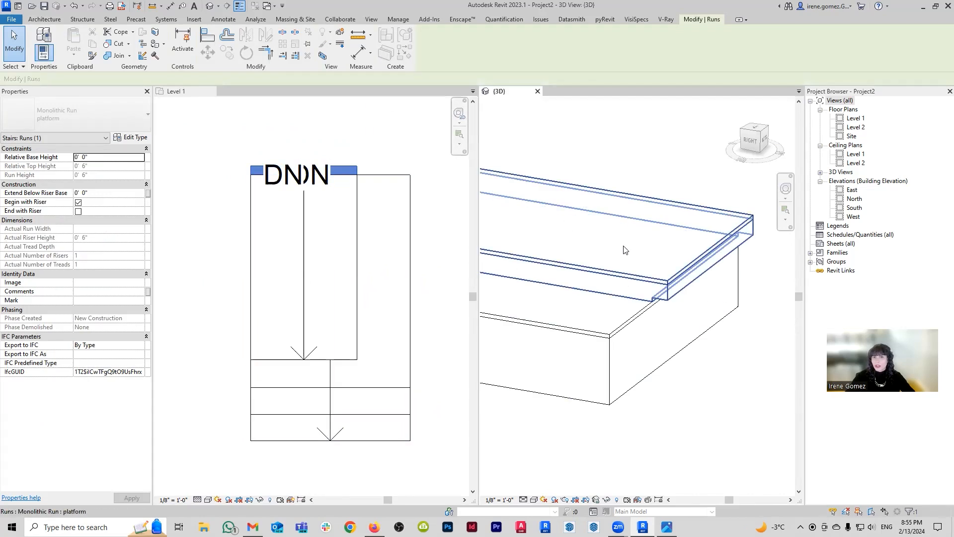
pyautogui.click(733, 364)
pyautogui.click(683, 288)
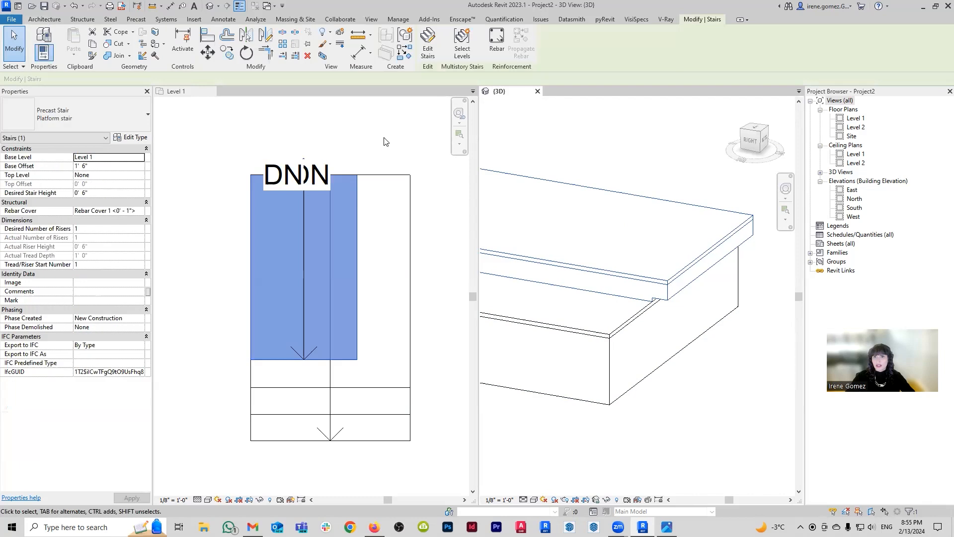
# - Edit the upper stair's run sketch, moving its rear line slightly inward from the platform's back edge
pyautogui.click(56, 21)
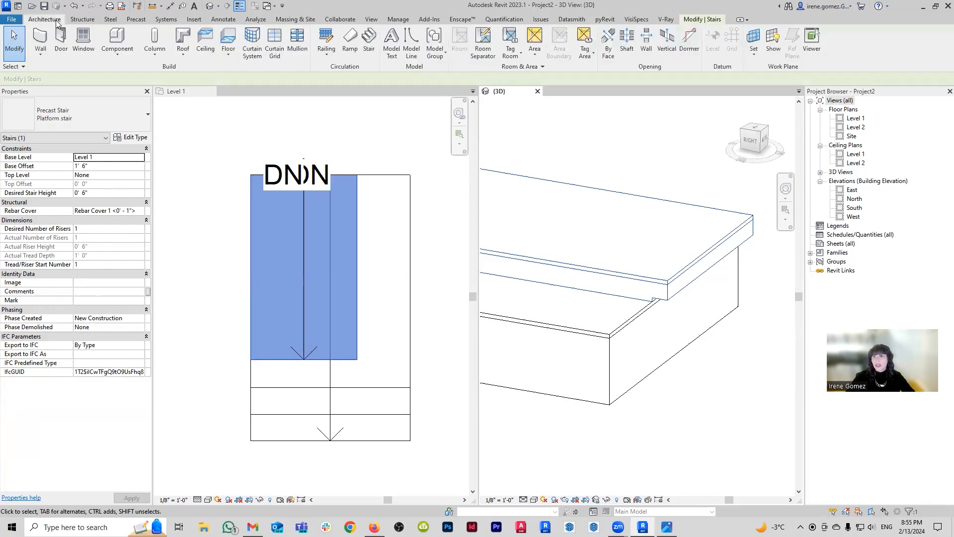
pyautogui.click(692, 20)
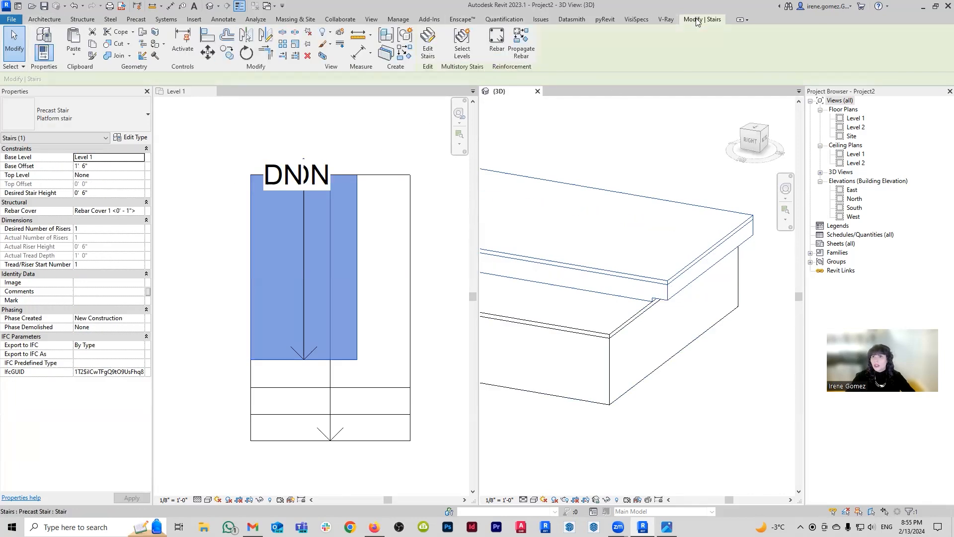
pyautogui.click(428, 42)
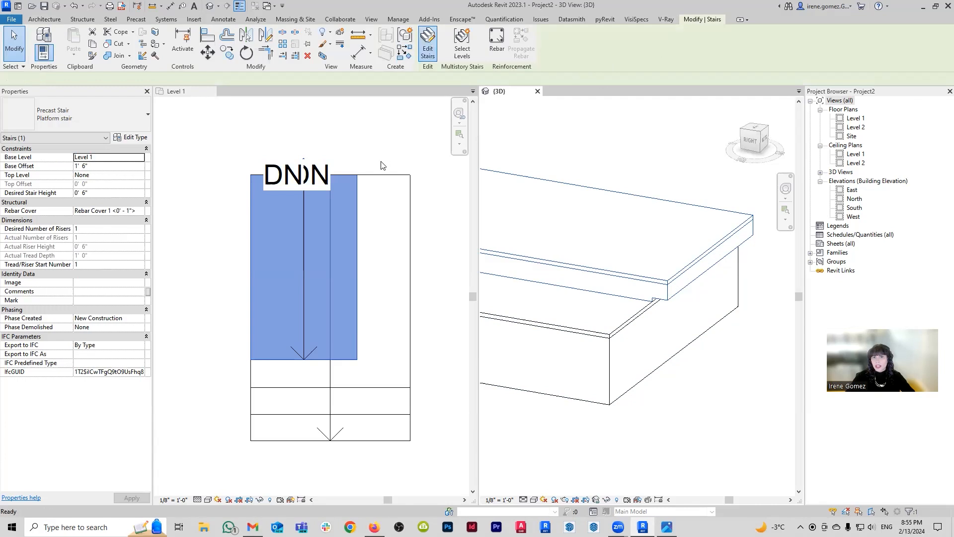
pyautogui.click(699, 269)
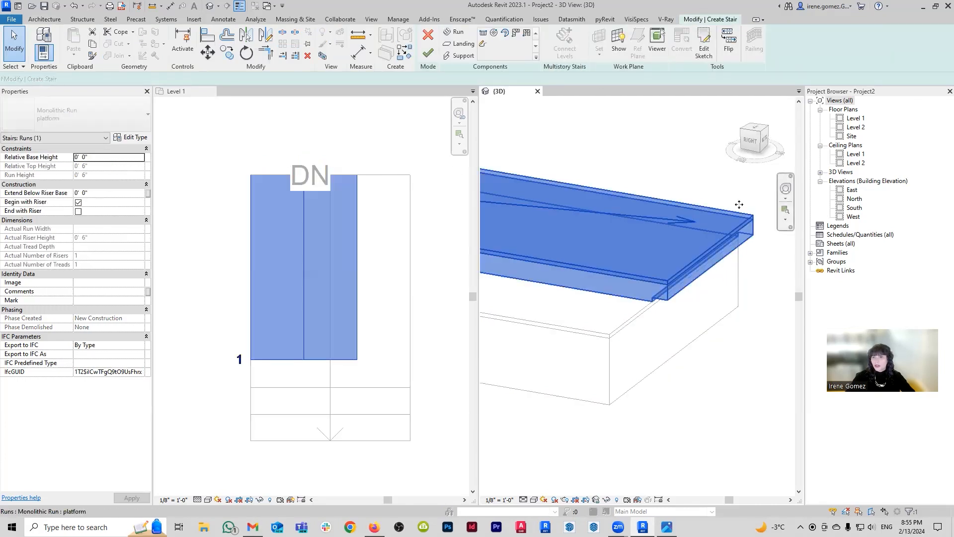
pyautogui.click(703, 51)
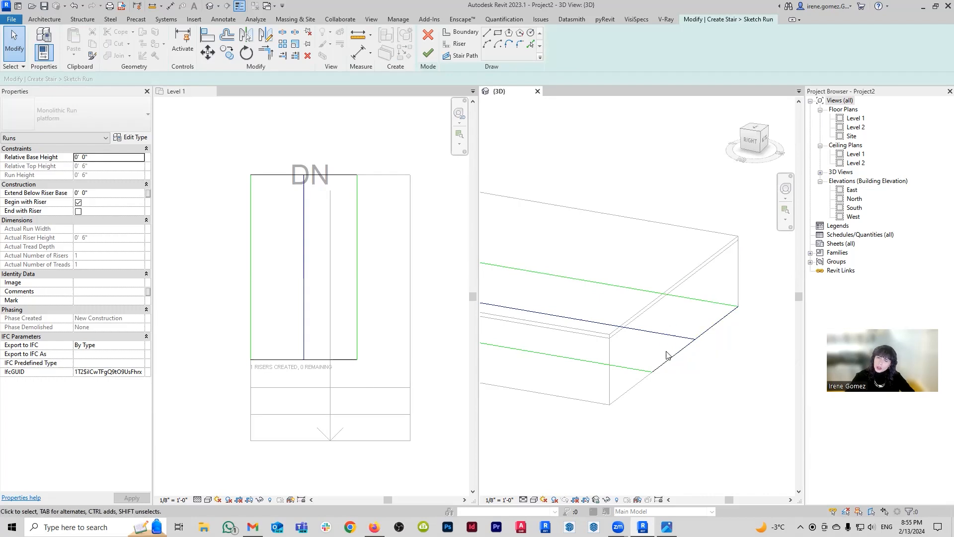
pyautogui.click(666, 354)
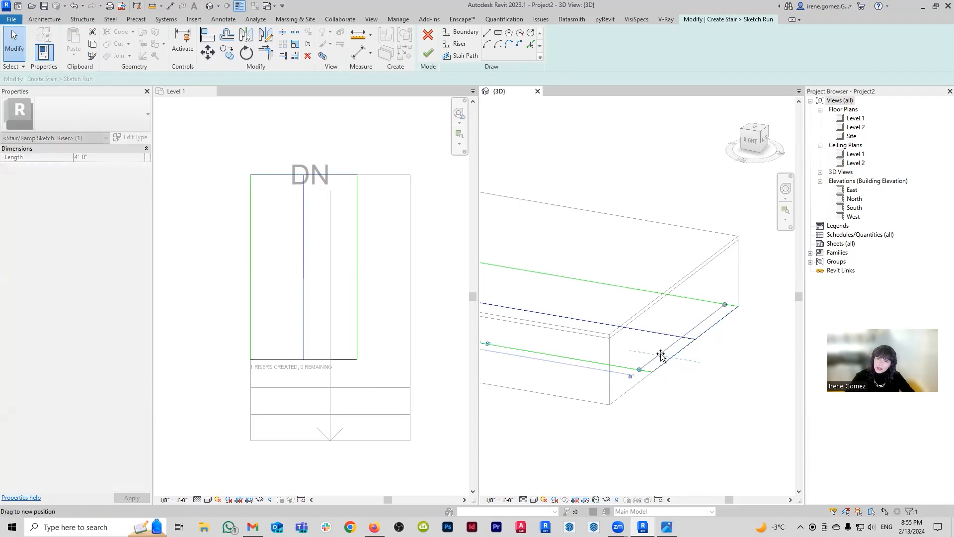
pyautogui.moveTo(659, 354); pyautogui.dragTo(652, 357)
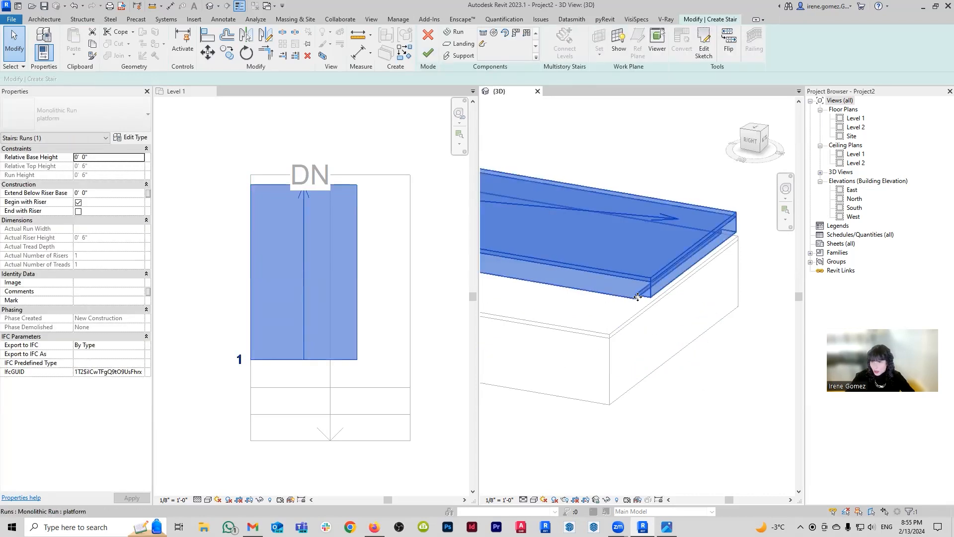
# - Check the upper run's type properties and material, leave them unedited, and finish editing the stair
pyautogui.click(135, 138)
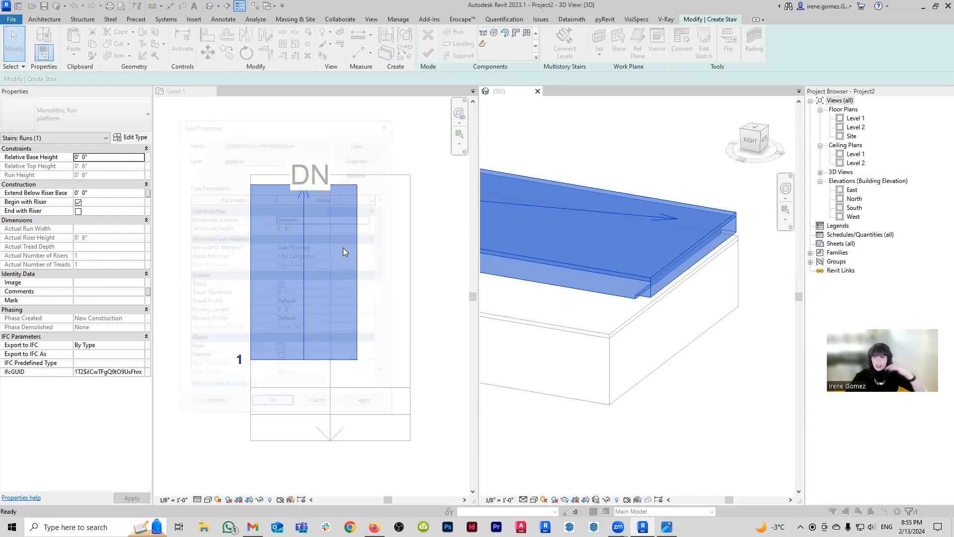
pyautogui.click(348, 246)
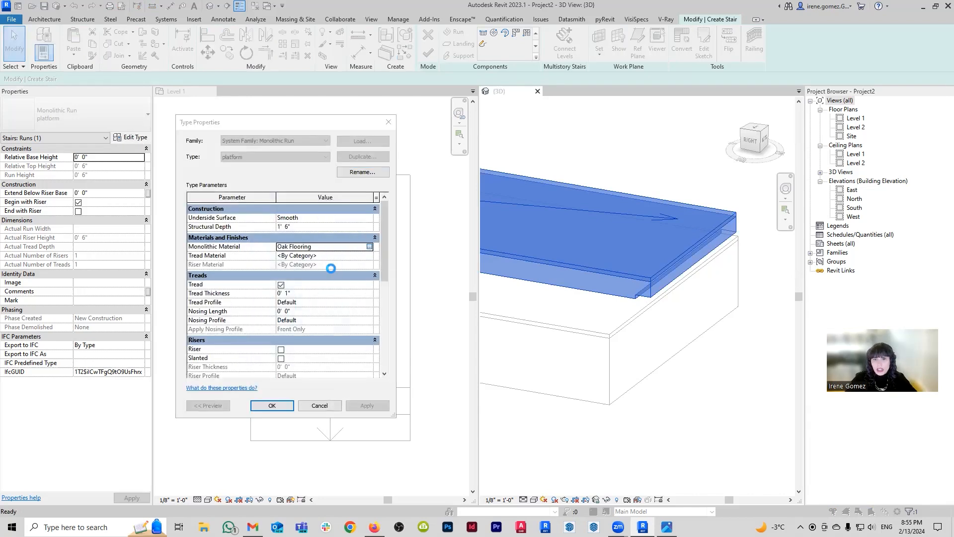
pyautogui.click(371, 247)
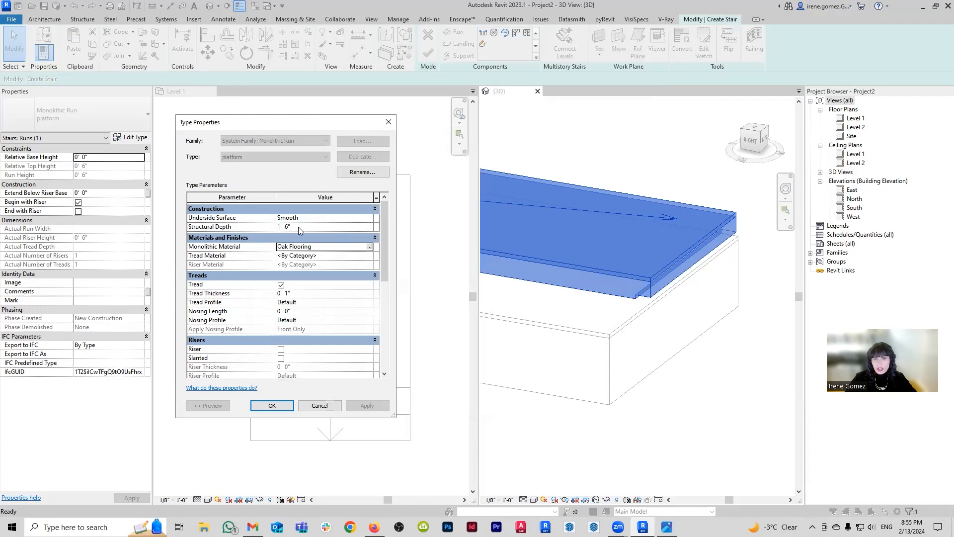
pyautogui.click(388, 122)
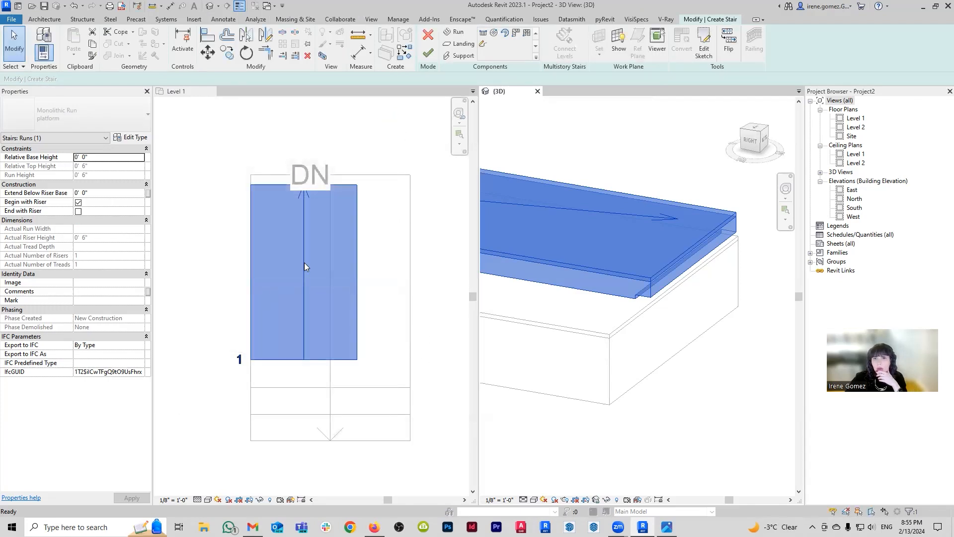
pyautogui.click(428, 53)
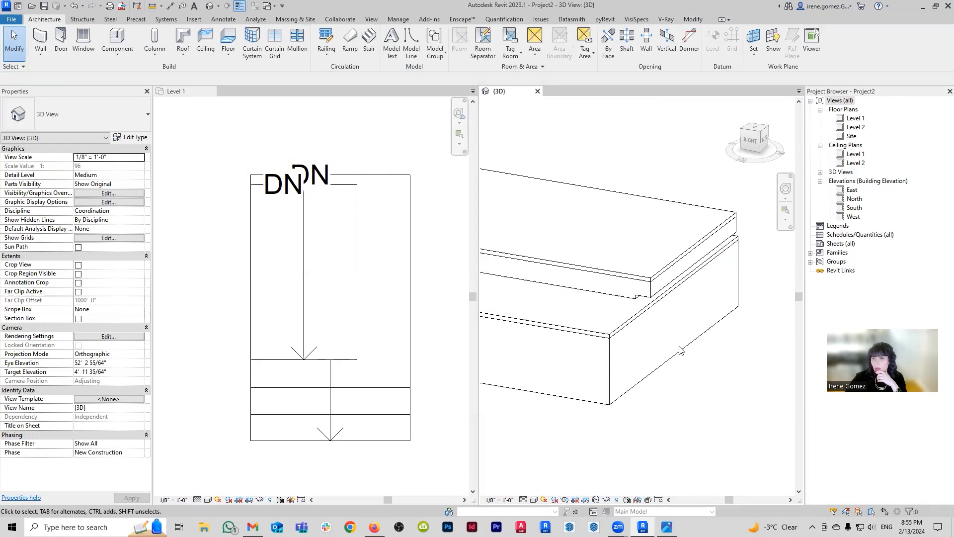
# - Open the upper stair's type properties and duplicate its run type as platform 2
pyautogui.keyDown('shift'); pyautogui.moveTo(723, 336); pyautogui.dragTo(783, 382, button='middle'); pyautogui.keyUp('shift')
pyautogui.keyDown('shift'); pyautogui.moveTo(620, 373); pyautogui.dragTo(693, 353, button='middle'); pyautogui.keyUp('shift')
pyautogui.scroll(-1, 693, 353)
pyautogui.scroll(-6, 690, 351)
pyautogui.scroll(5, 669, 344)
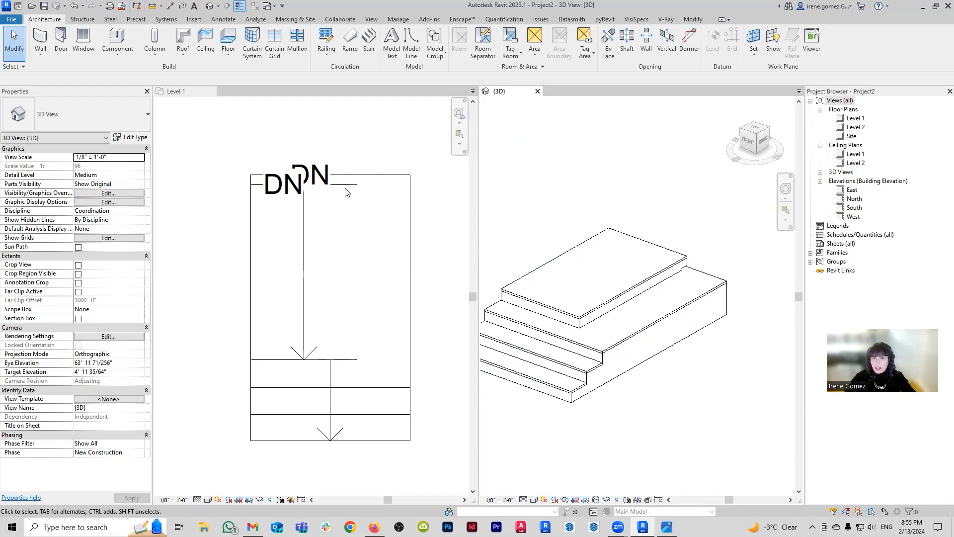
pyautogui.click(549, 312)
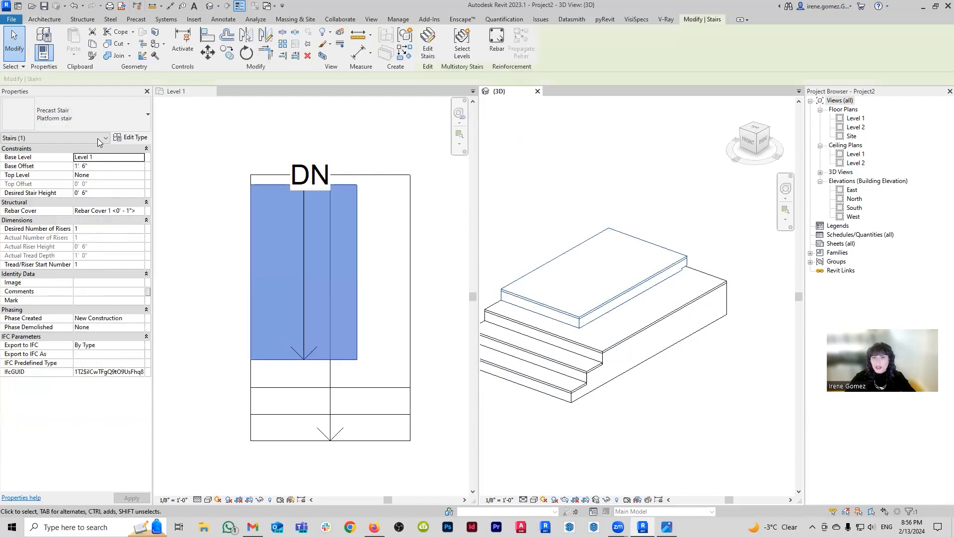
pyautogui.click(130, 137)
pyautogui.click(348, 264)
pyautogui.click(370, 265)
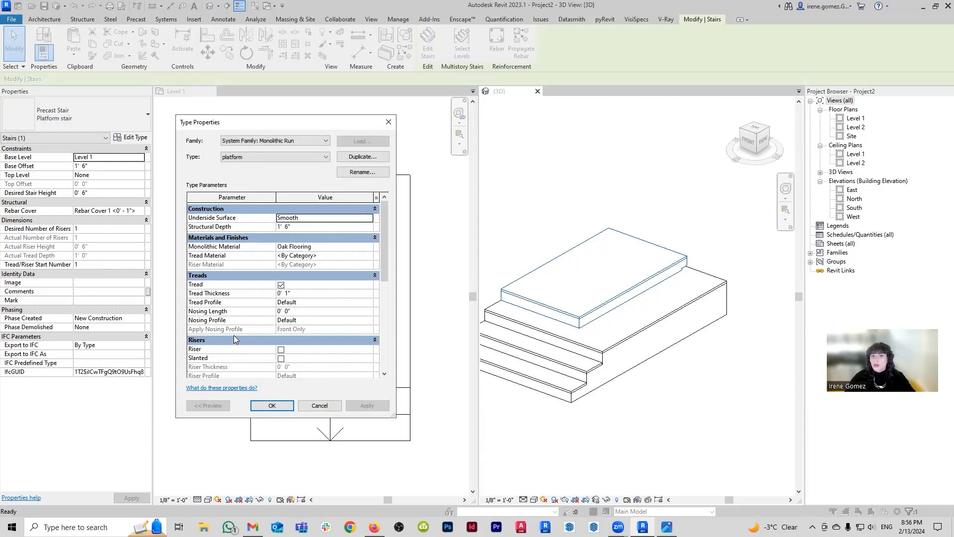
pyautogui.click(362, 157)
pyautogui.click(279, 183)
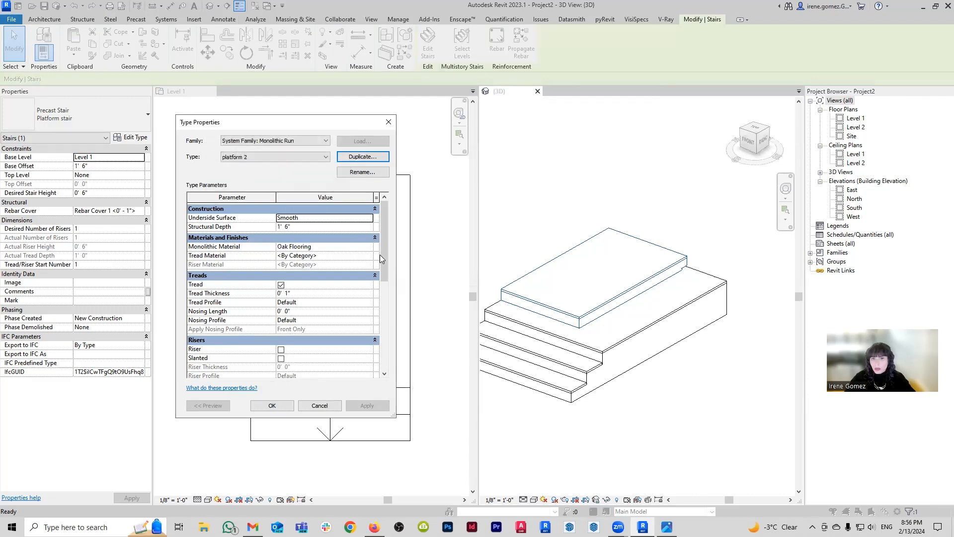
# - Set the underside surface of platform 2 to Stepped and apply it as the stair's run type
pyautogui.click(370, 218)
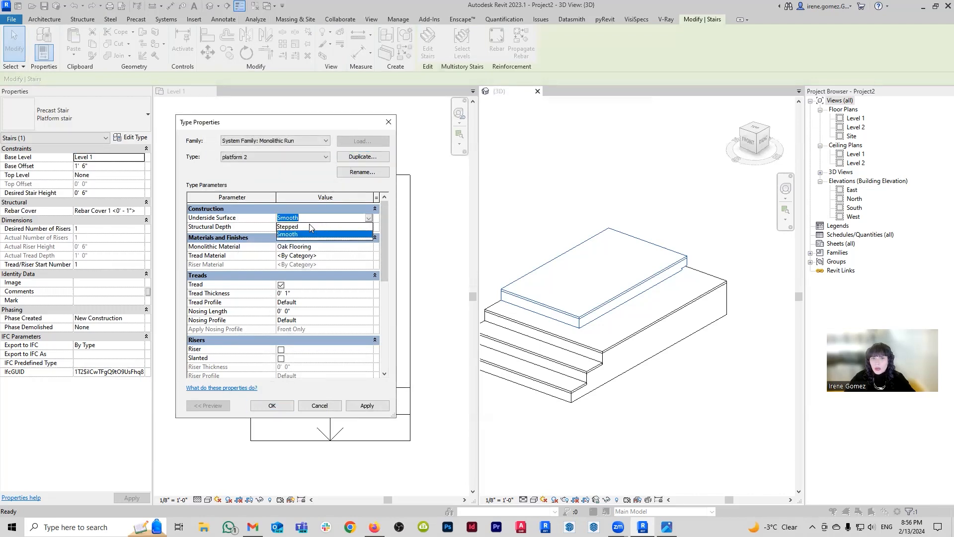
pyautogui.click(309, 235)
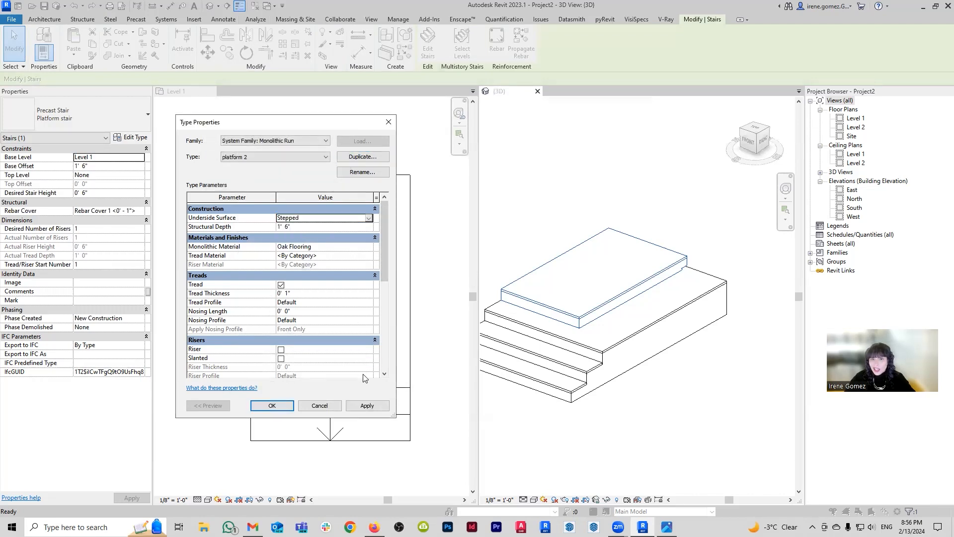
pyautogui.click(368, 406)
pyautogui.click(272, 405)
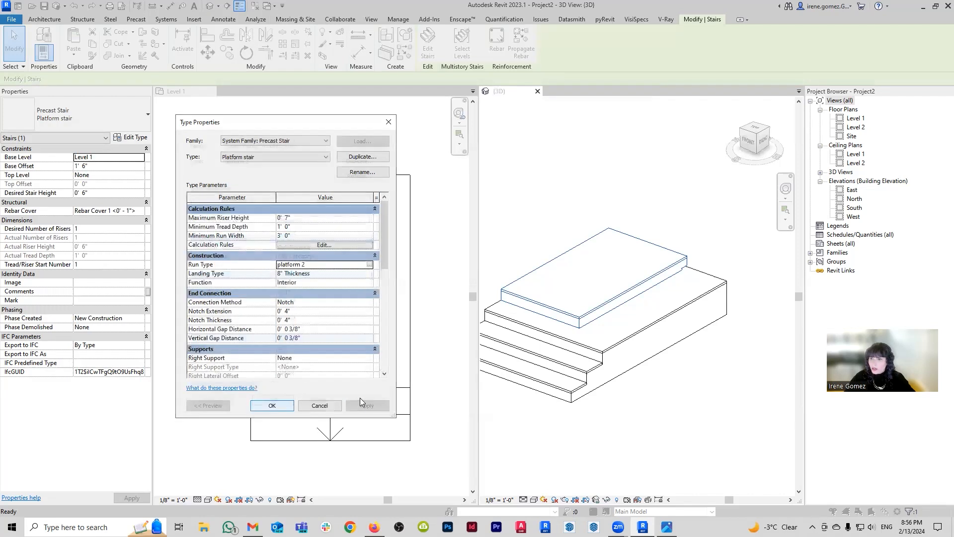
pyautogui.click(370, 406)
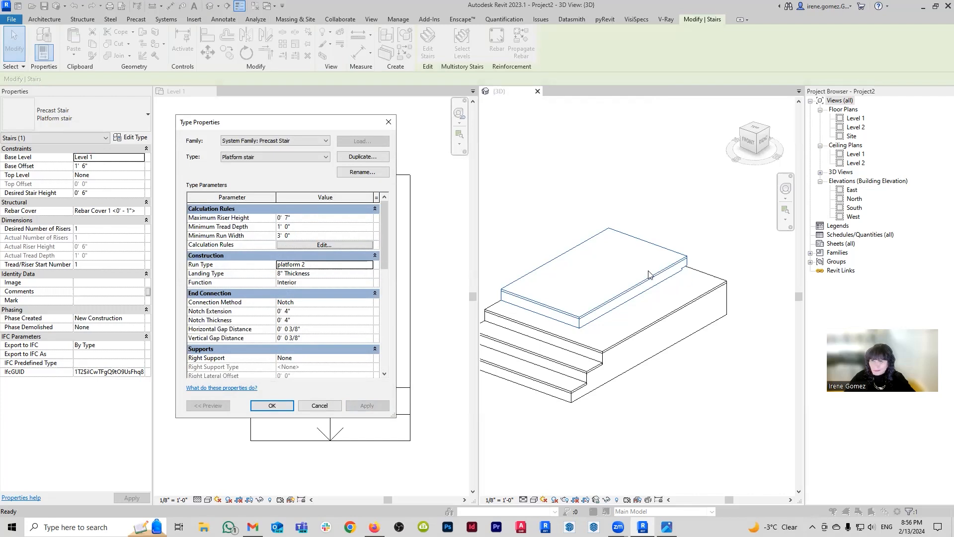
# - Try a Smooth underside surface with a 0' 6" structural depth on platform 2, and cancel the type edits
pyautogui.click(370, 265)
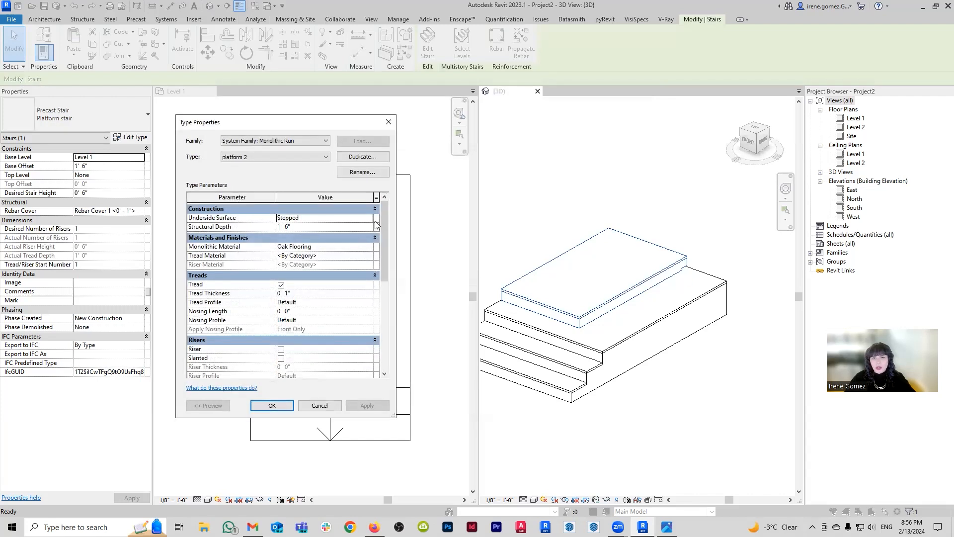
pyautogui.click(368, 220)
pyautogui.click(303, 227)
pyautogui.click(305, 226)
pyautogui.write('6')
pyautogui.click(368, 405)
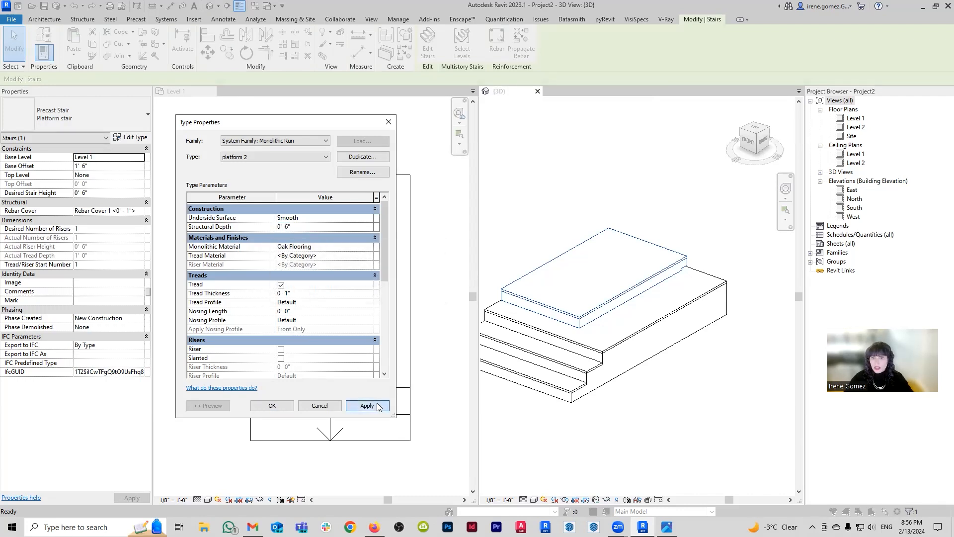
pyautogui.click(326, 406)
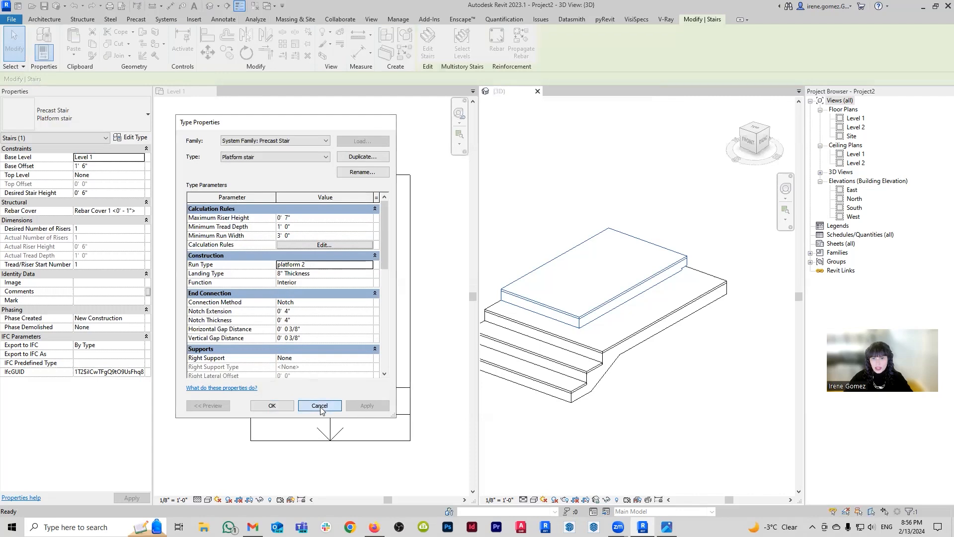
pyautogui.click(321, 406)
pyautogui.click(728, 392)
# - Check the upper stair's type properties and assigned run type, and close them without changes
pyautogui.click(614, 239)
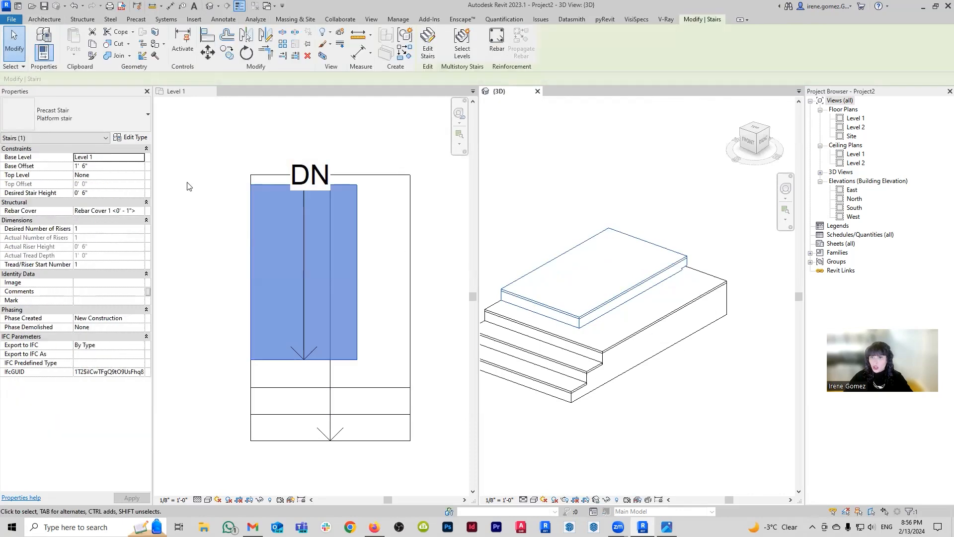
pyautogui.click(134, 138)
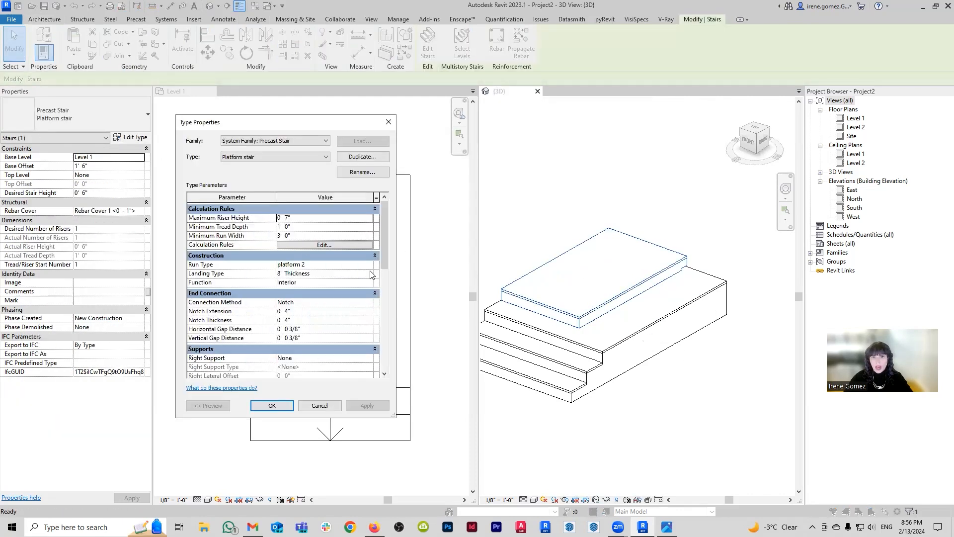
pyautogui.click(369, 265)
pyautogui.click(370, 266)
pyautogui.press('Escape')
pyautogui.press('Escape')
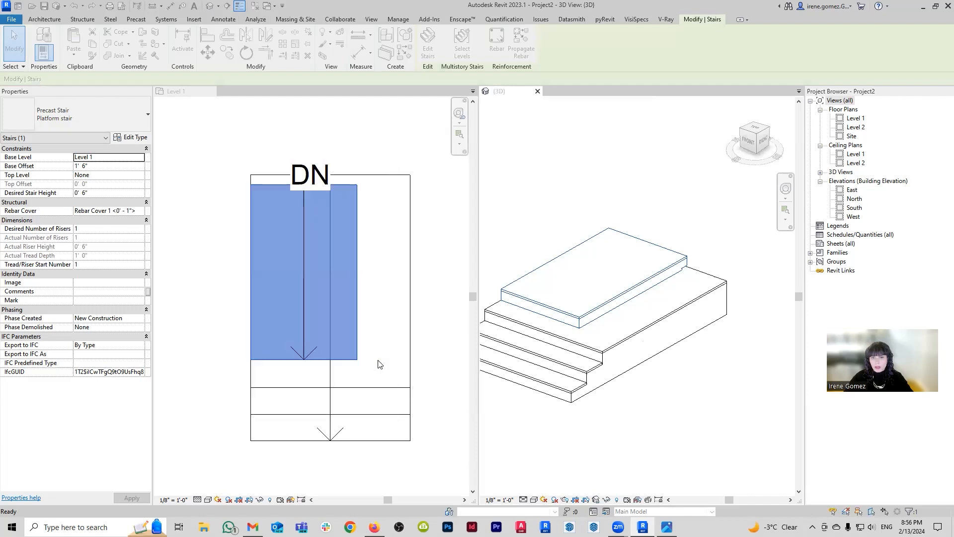
pyautogui.press('Escape')
# - Set the run type of the lower platform stair's type to platform
pyautogui.click(596, 394)
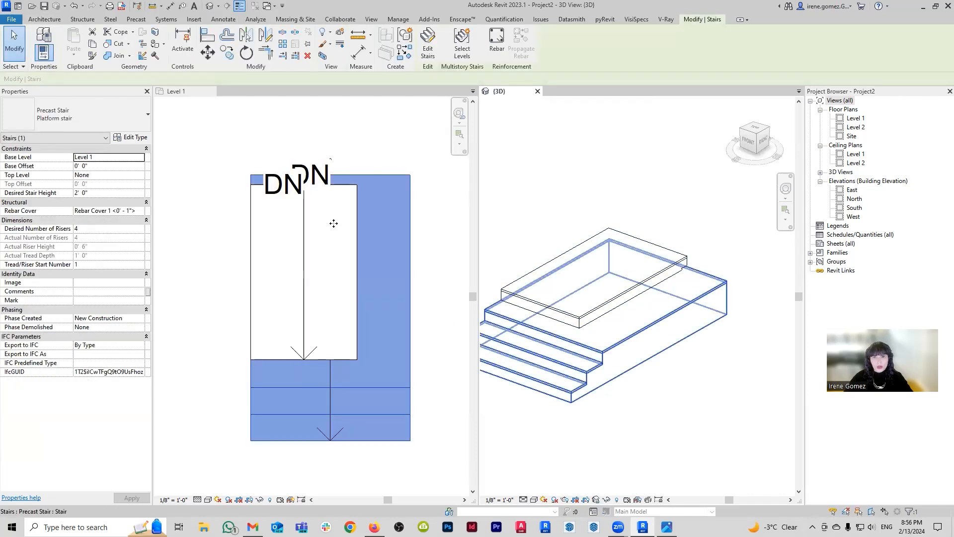
pyautogui.click(132, 138)
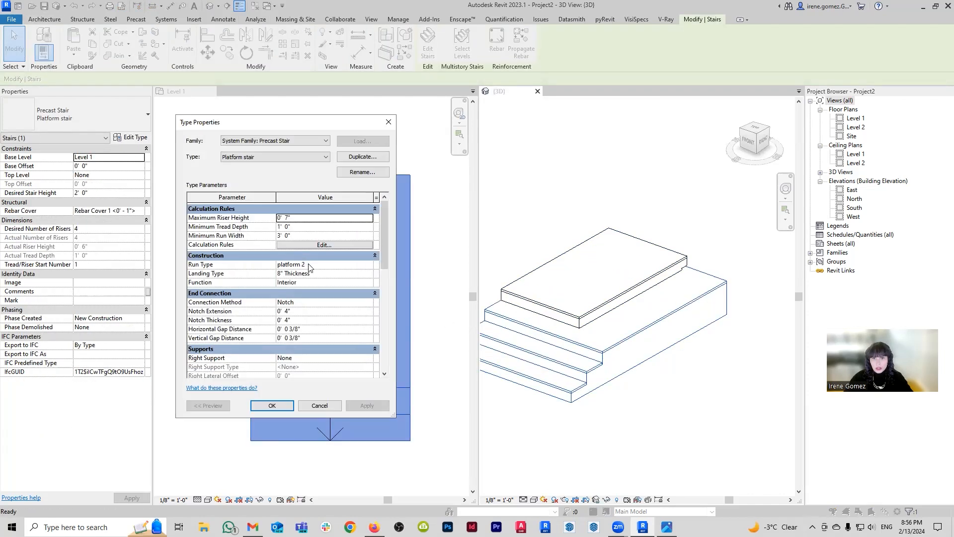
pyautogui.click(371, 267)
pyautogui.click(372, 267)
pyautogui.click(270, 157)
pyautogui.click(257, 180)
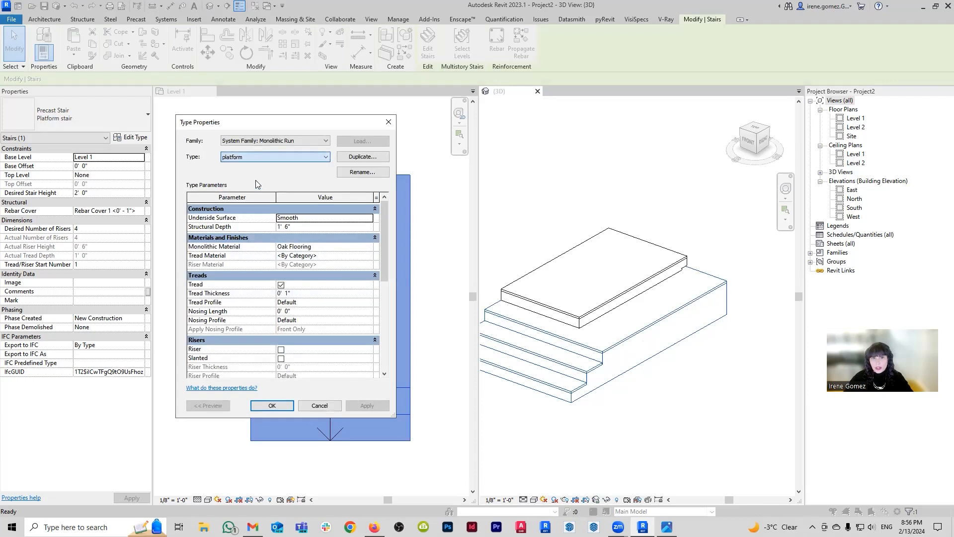
pyautogui.click(285, 407)
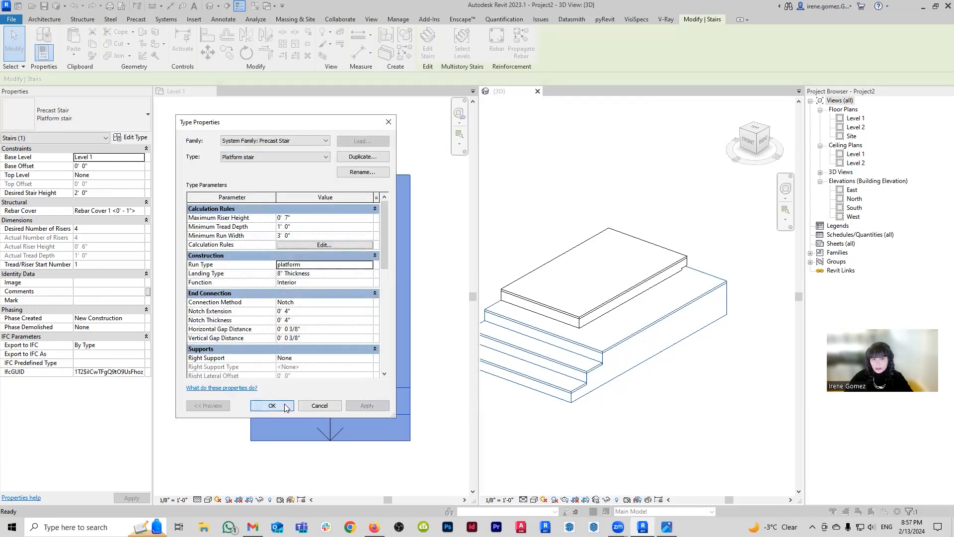
pyautogui.click(272, 400)
pyautogui.click(625, 399)
# - Duplicate the upper stair's type as Platform stair 2
pyautogui.click(602, 302)
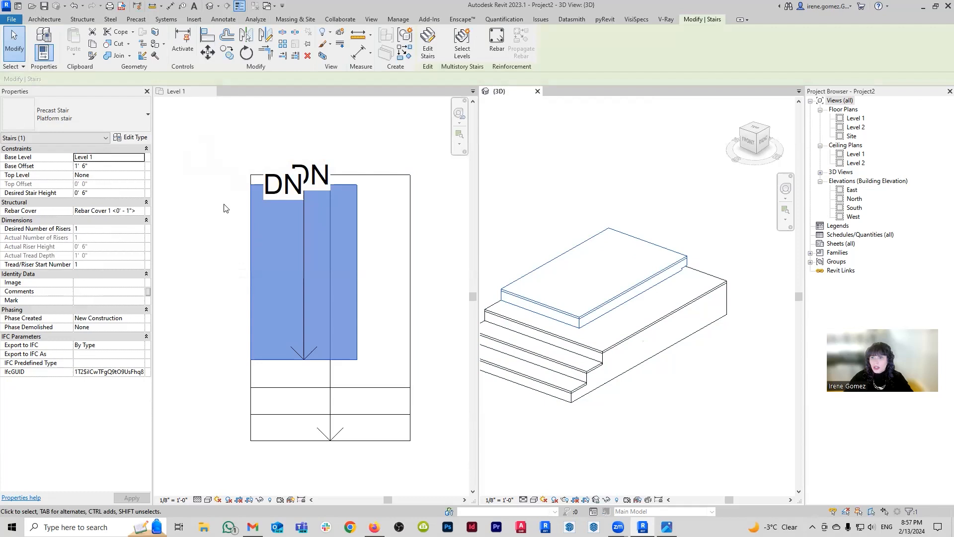
pyautogui.click(144, 138)
pyautogui.click(369, 266)
pyautogui.click(370, 264)
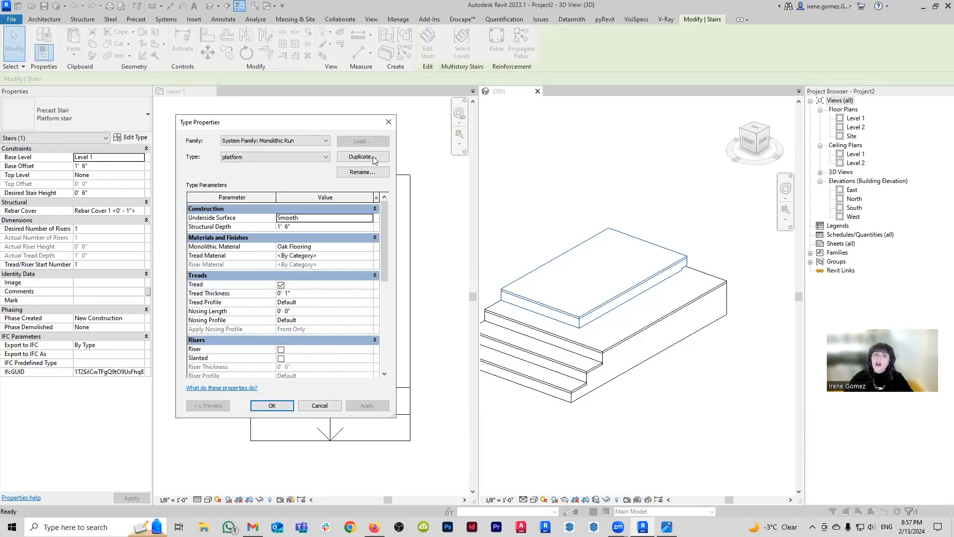
pyautogui.click(304, 406)
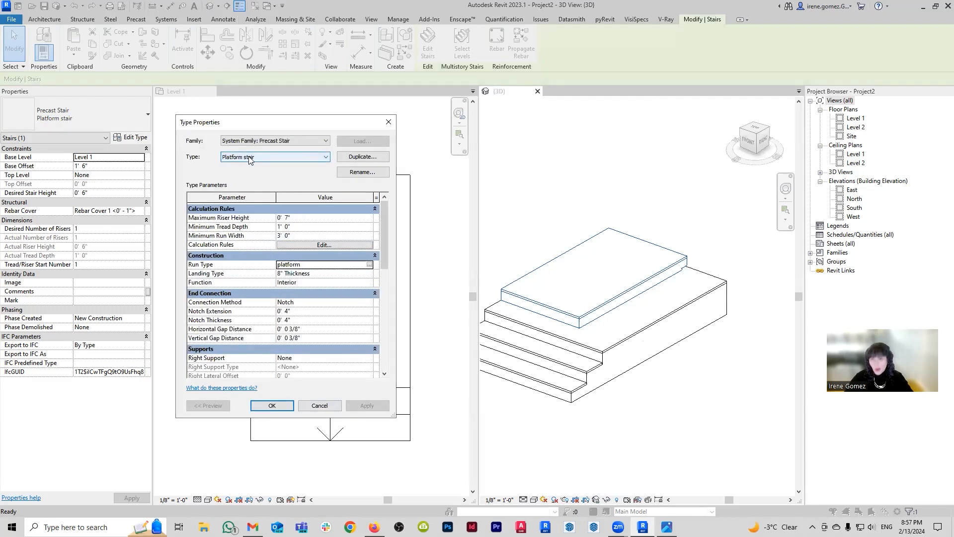
pyautogui.click(373, 158)
pyautogui.click(278, 183)
# - Assign platform 2 as the run type of Platform stair 2 and set the run's structural depth to 6"
pyautogui.doubleClick(377, 264)
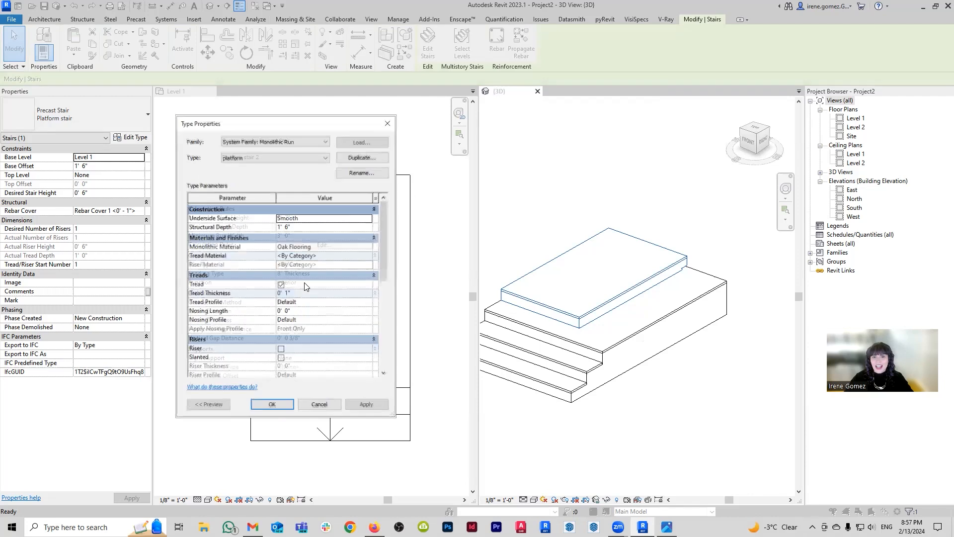
pyautogui.click(312, 158)
pyautogui.click(264, 186)
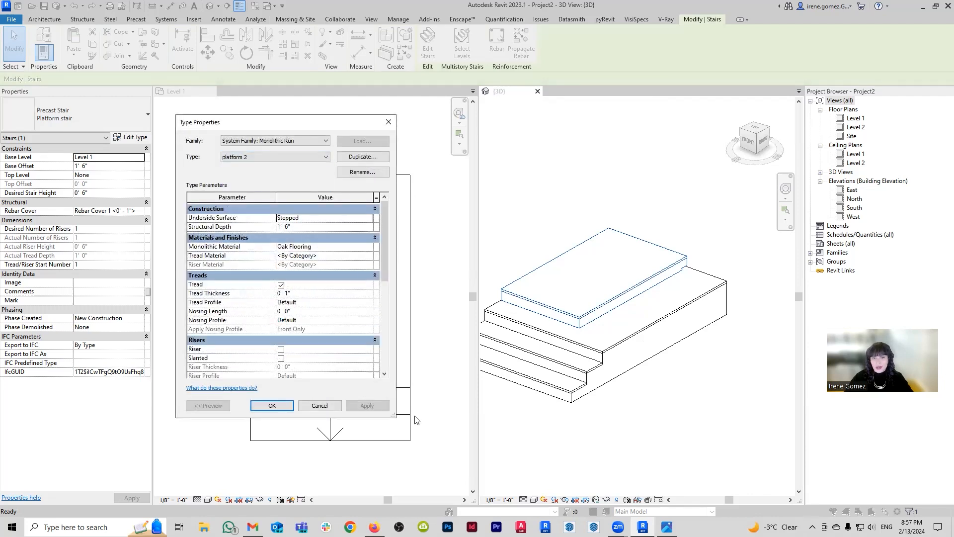
pyautogui.click(303, 227)
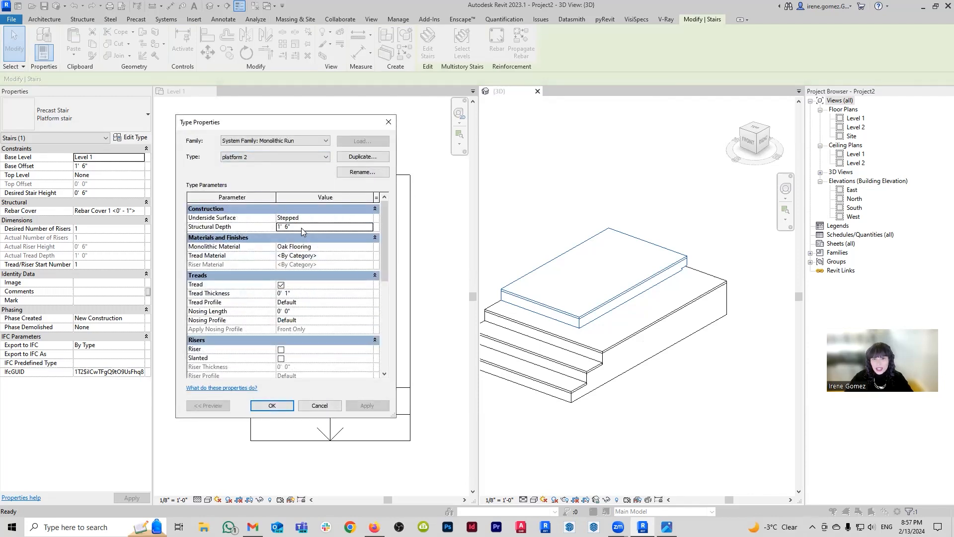
pyautogui.write('6"')
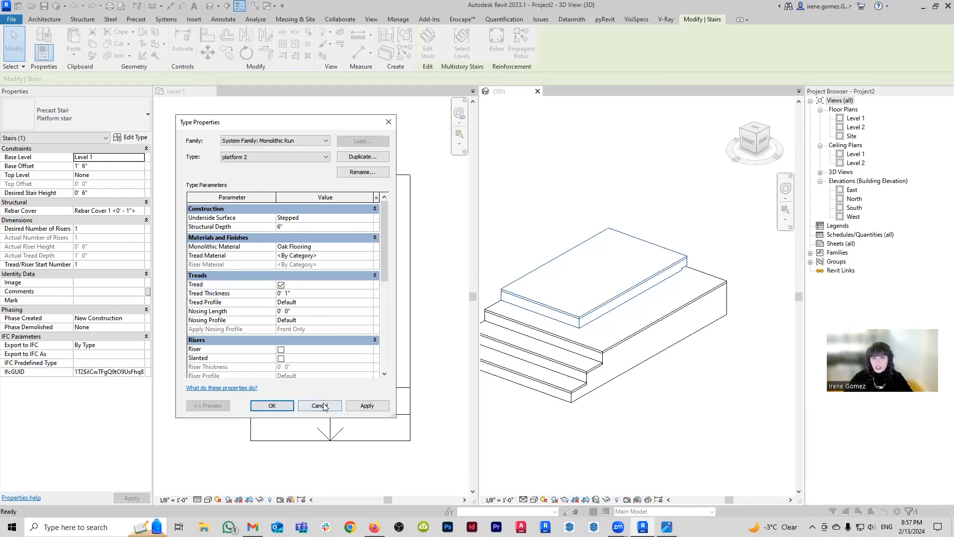
pyautogui.click(366, 405)
pyautogui.press('Return')
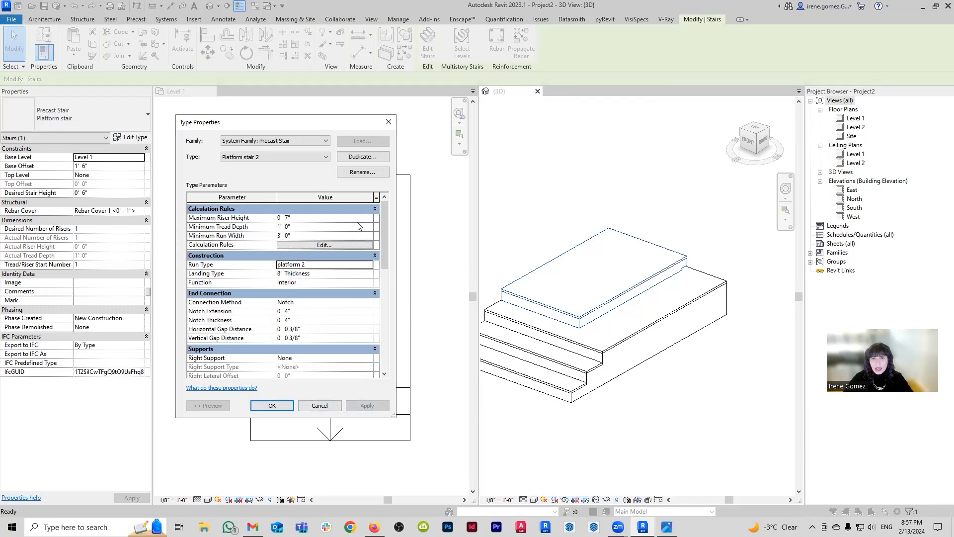
# - Set the platform 2 run type to a Smooth underside surface with a structural depth of 1' 0"
pyautogui.click(370, 265)
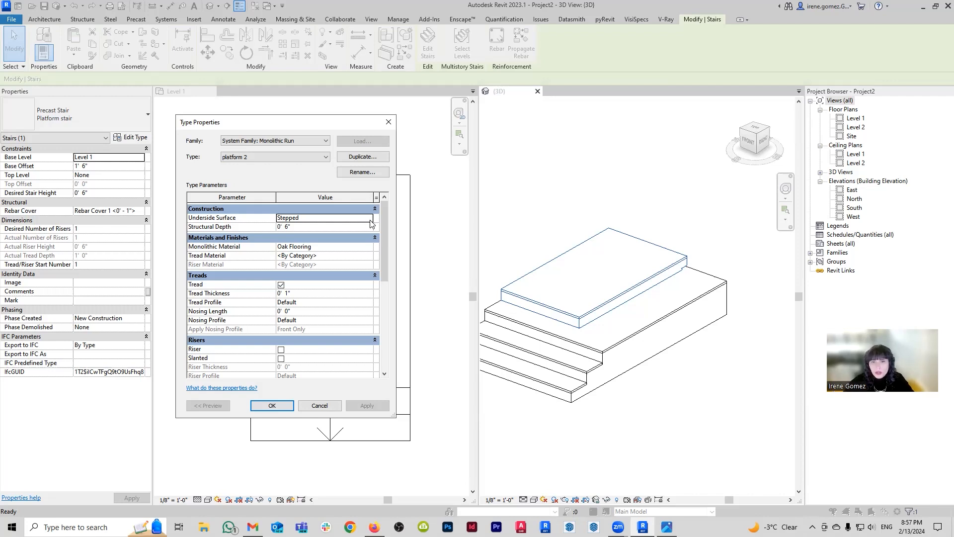
pyautogui.click(355, 231)
pyautogui.write('1')
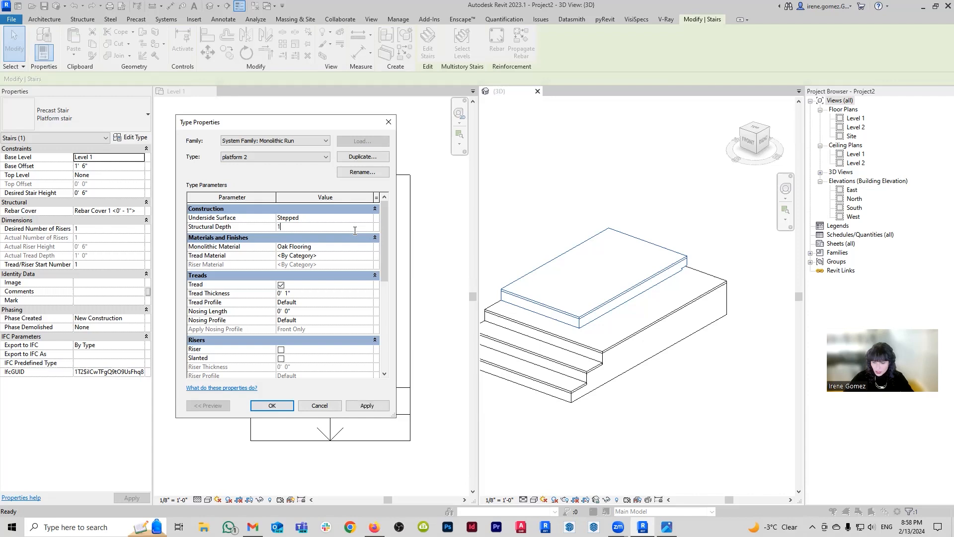
pyautogui.click(368, 218)
pyautogui.click(293, 234)
pyautogui.click(286, 409)
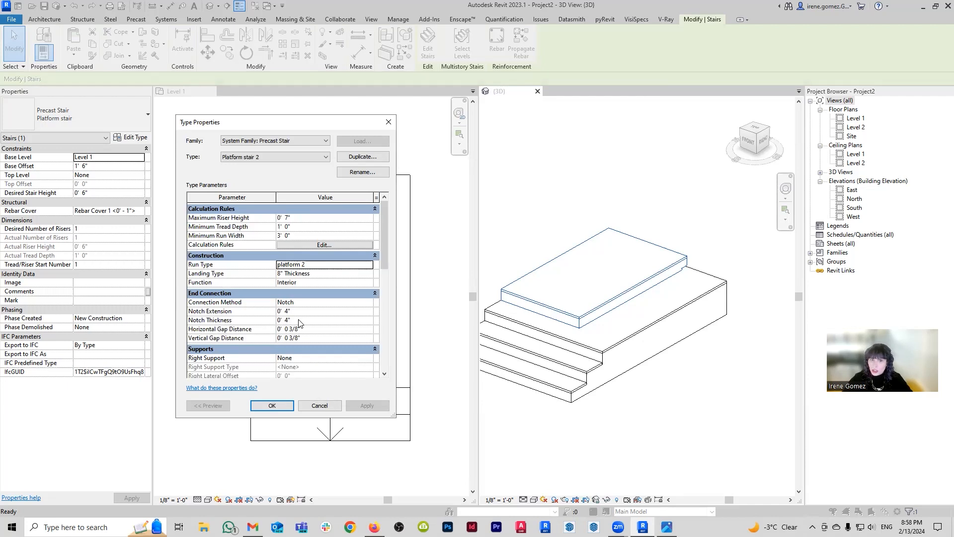
# - Change the end connection method of Platform stair 2 to Straight Cut and apply the type changes
pyautogui.click(371, 304)
pyautogui.click(371, 304)
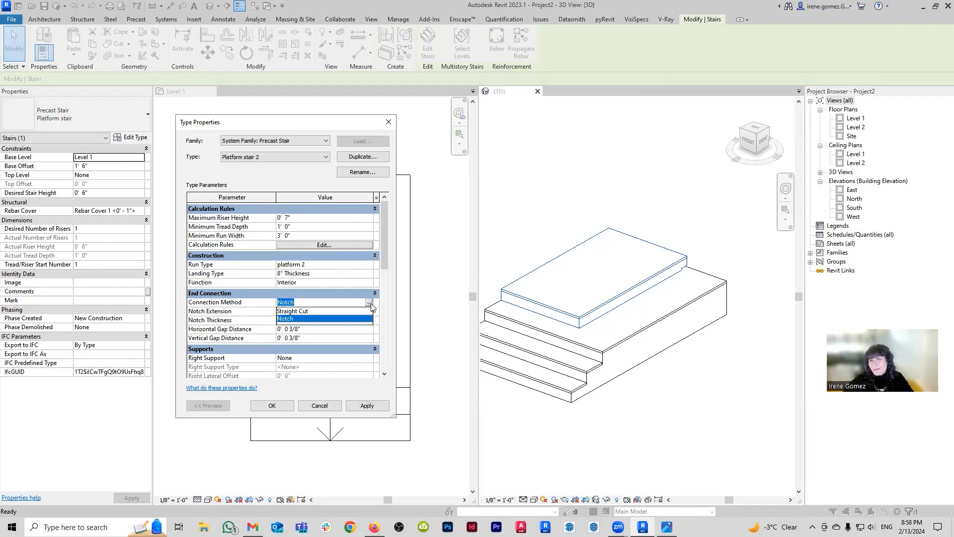
pyautogui.click(327, 311)
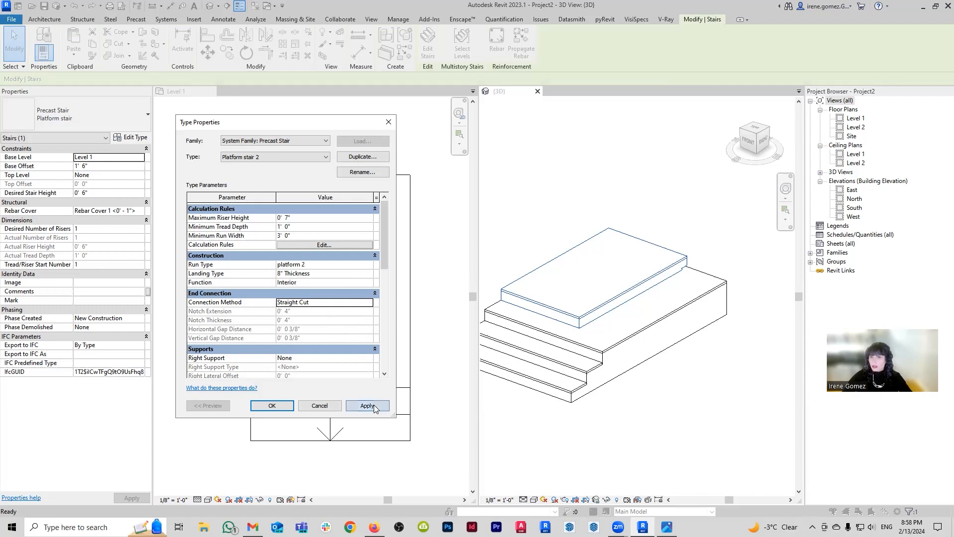
pyautogui.click(272, 405)
pyautogui.click(386, 407)
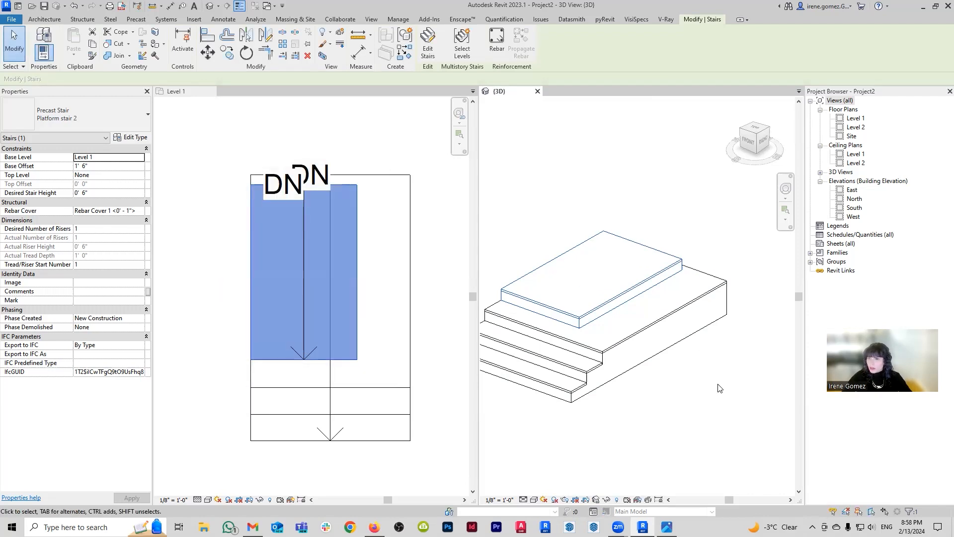
# - Inspect the upper stair in 3D and review its run type's underside and depth settings and its end connection settings
pyautogui.keyDown('shift'); pyautogui.moveTo(719, 343); pyautogui.dragTo(686, 326, button='middle'); pyautogui.keyUp('shift')
pyautogui.click(686, 326)
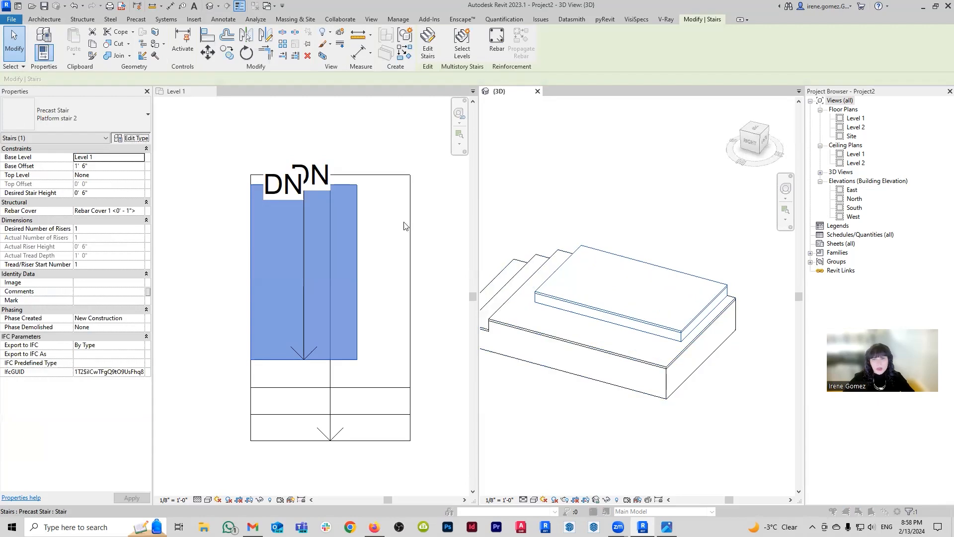
pyautogui.click(131, 137)
pyautogui.doubleClick(371, 267)
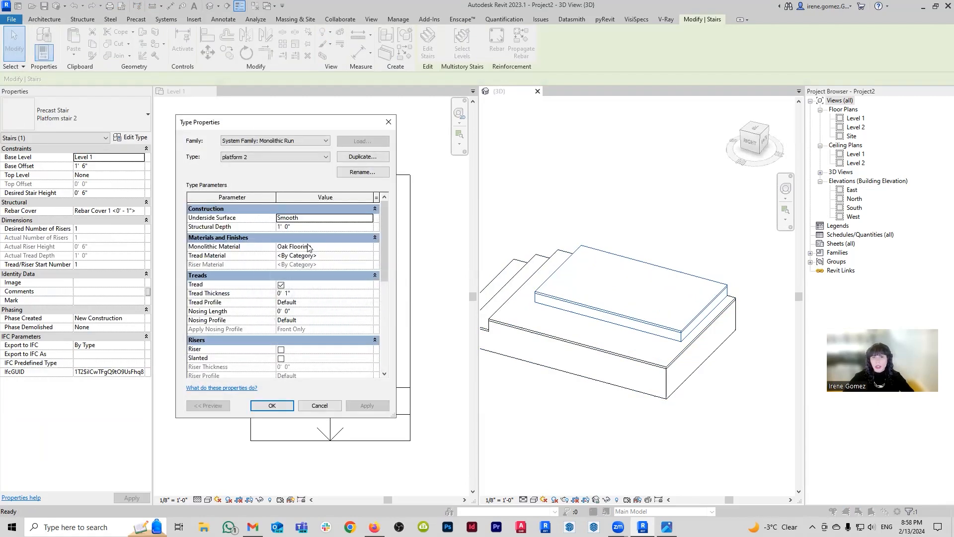
pyautogui.click(369, 218)
pyautogui.click(354, 226)
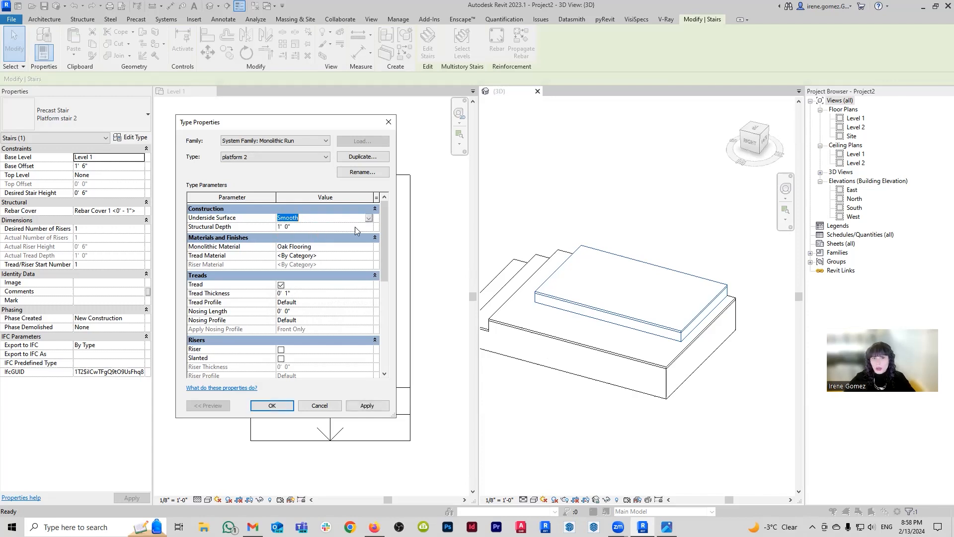
pyautogui.click(281, 405)
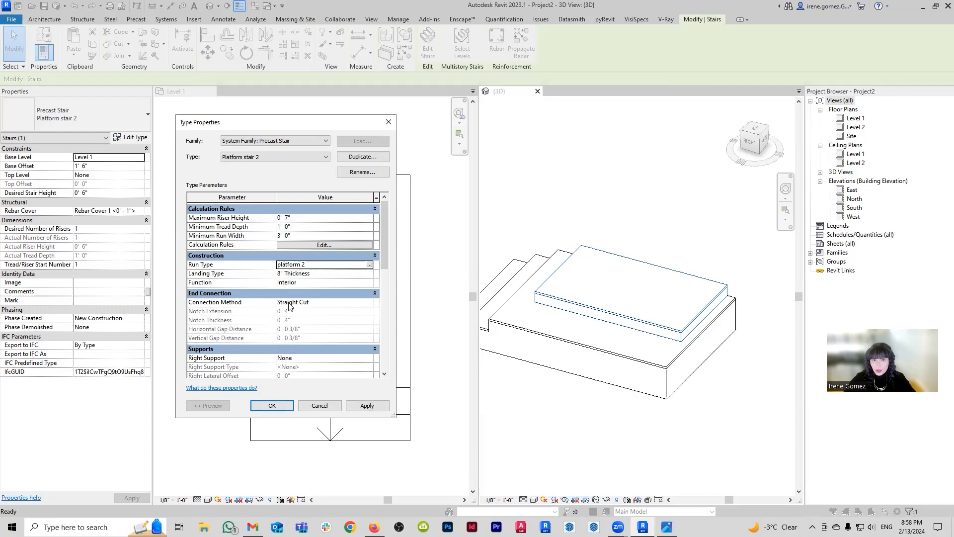
pyautogui.scroll(-1, 284, 311)
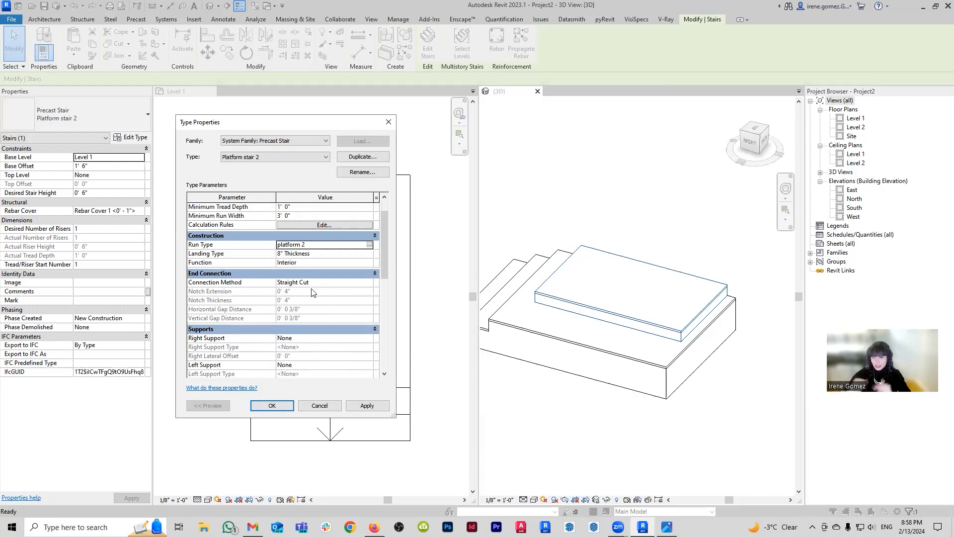
pyautogui.click(370, 409)
pyautogui.click(283, 405)
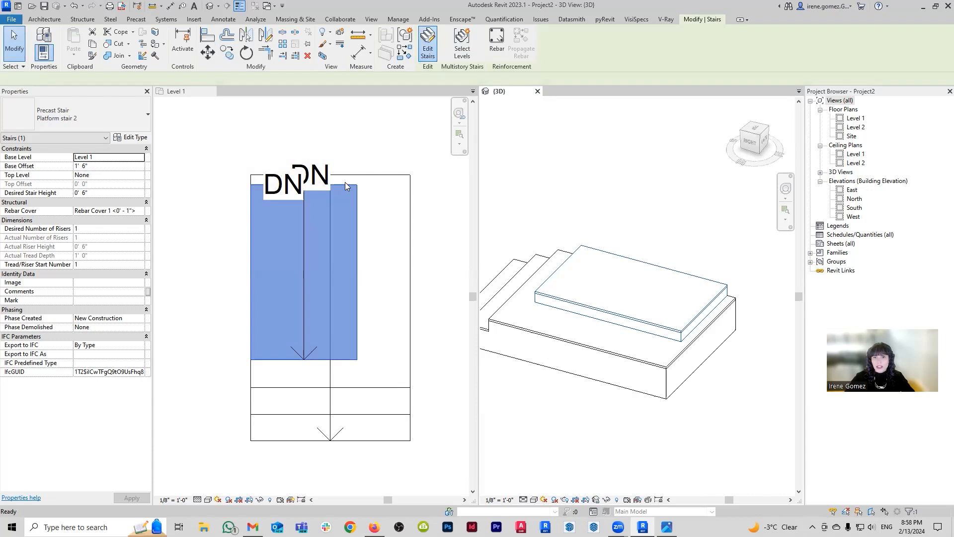
# - Edit the upper stair, extend its run to the lower platform's back edge in the Level 1 plan, and finish the edit
pyautogui.doubleClick(345, 182)
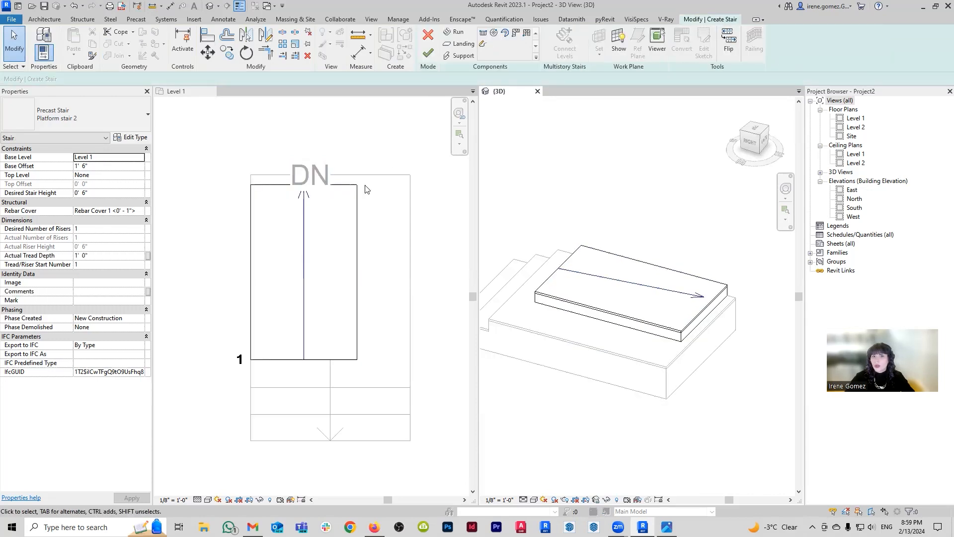
pyautogui.doubleClick(345, 190)
pyautogui.moveTo(344, 185); pyautogui.dragTo(347, 174)
pyautogui.click(429, 54)
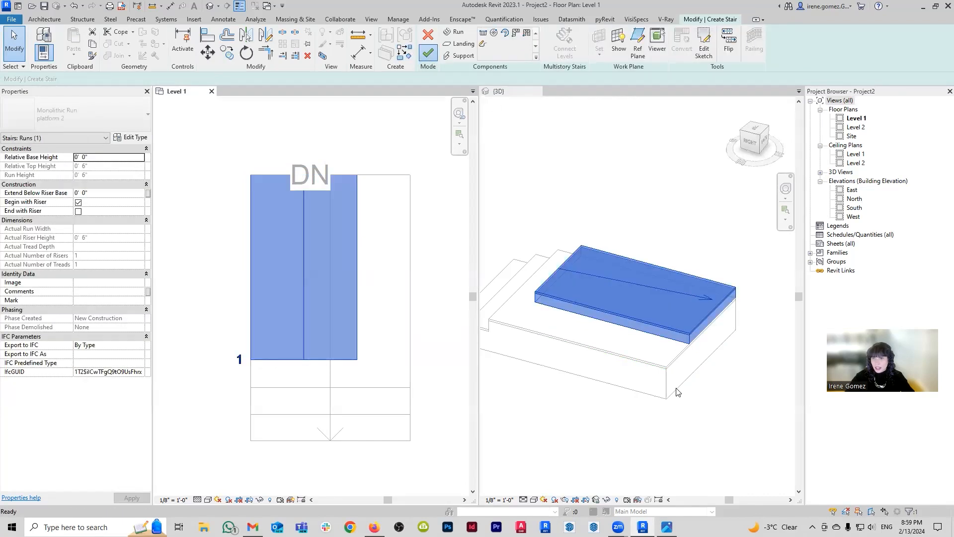
pyautogui.click(730, 435)
pyautogui.scroll(-1, 714, 354)
pyautogui.keyDown('shift'); pyautogui.moveTo(667, 377); pyautogui.dragTo(723, 390, button='middle'); pyautogui.keyUp('shift')
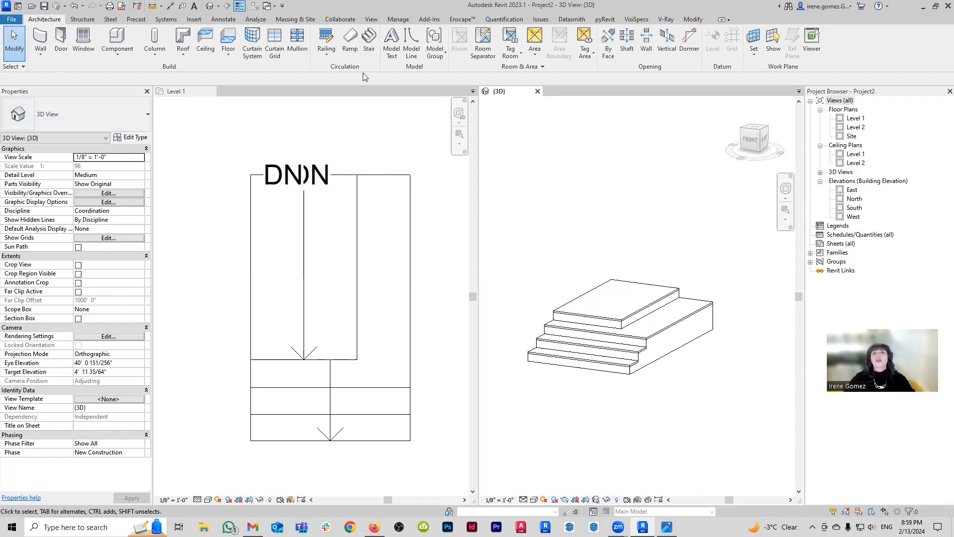
# - Start a new stair and set its railing to Glass Panel - Bottom Fill, positioned on the stringer
pyautogui.click(369, 44)
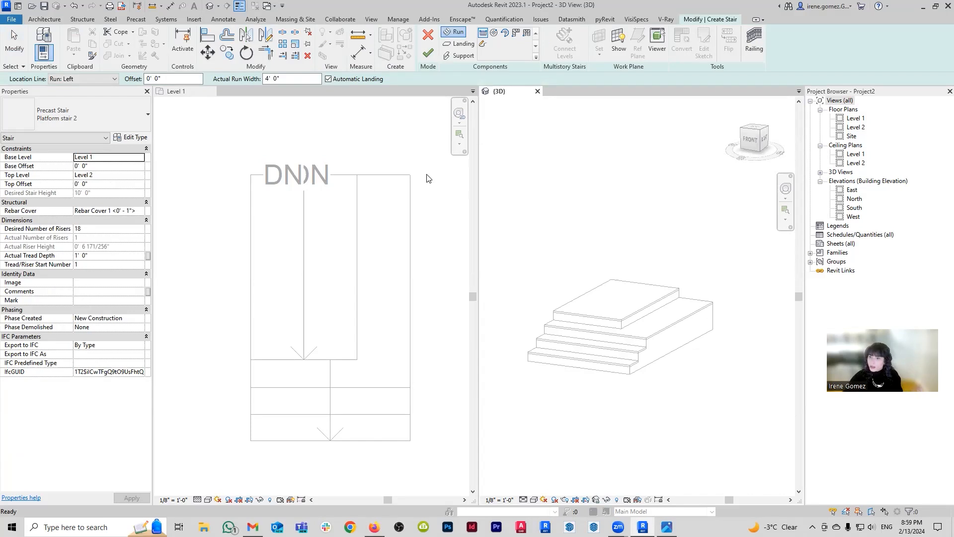
pyautogui.click(759, 43)
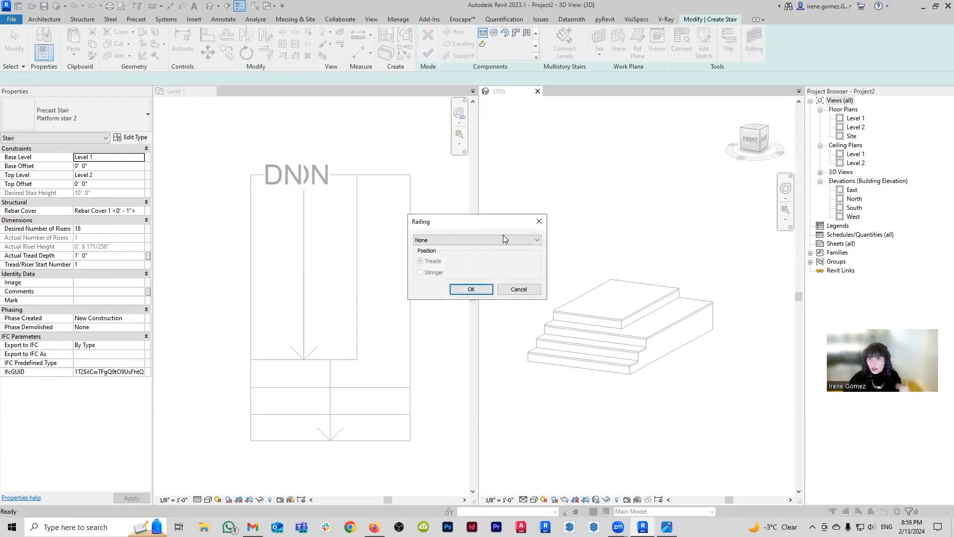
pyautogui.click(520, 241)
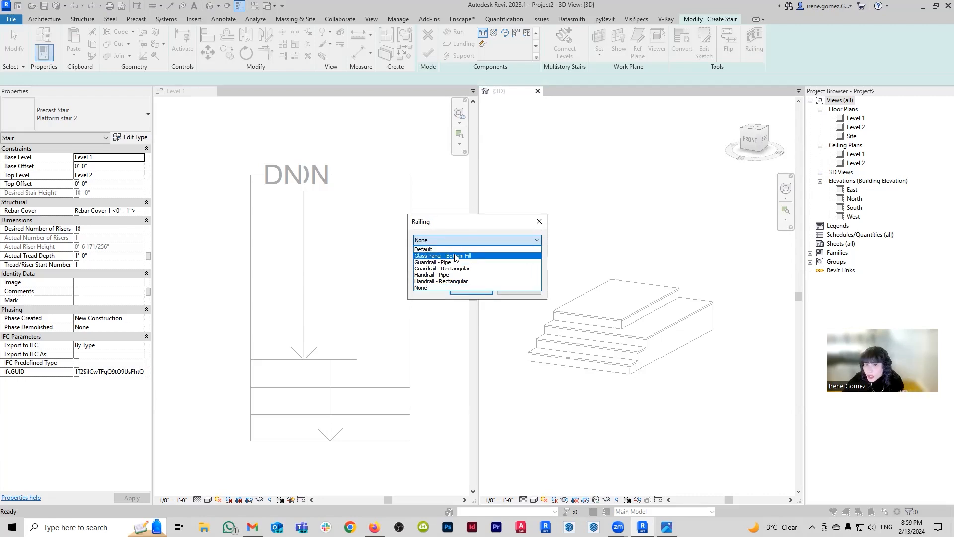
pyautogui.click(437, 256)
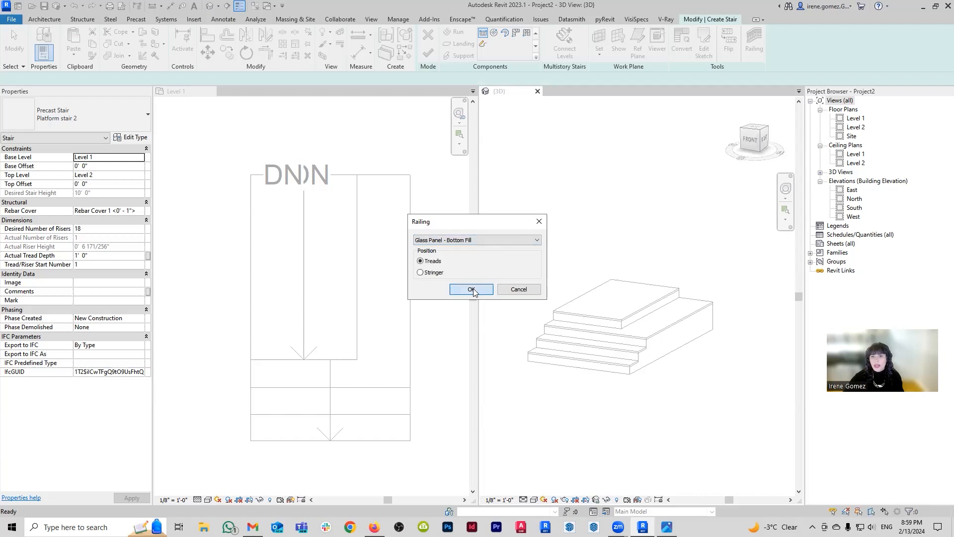
pyautogui.click(471, 291)
pyautogui.click(754, 42)
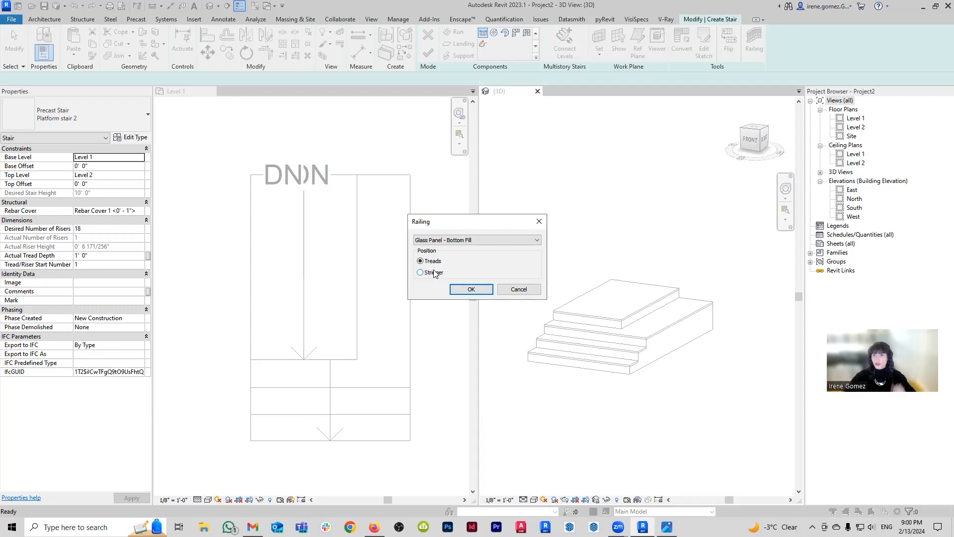
pyautogui.click(421, 272)
pyautogui.click(472, 290)
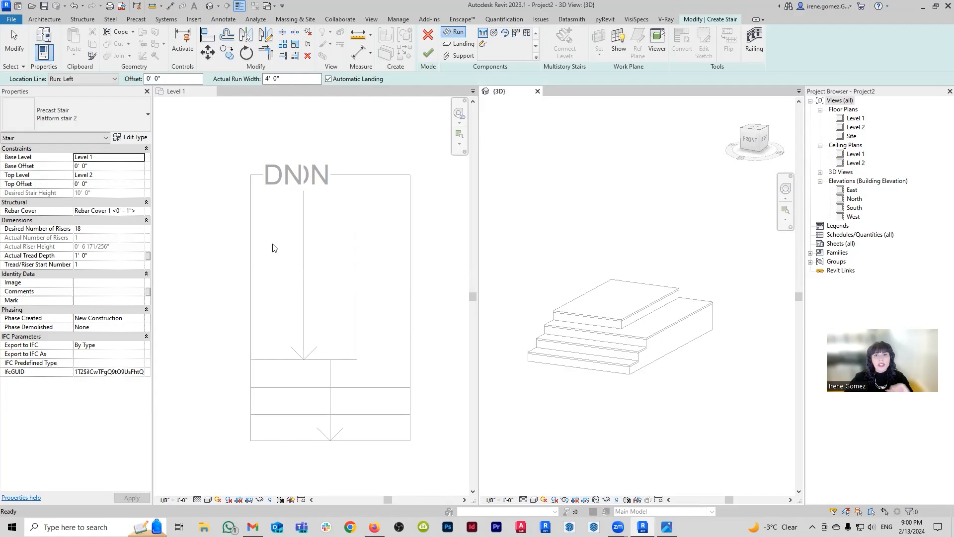
# - Set the new stair's base offset to 2' 0" and change its type to Assembled Stair 7" max riser 11" tread
pyautogui.click(101, 166)
pyautogui.write('2')
pyautogui.press('Return')
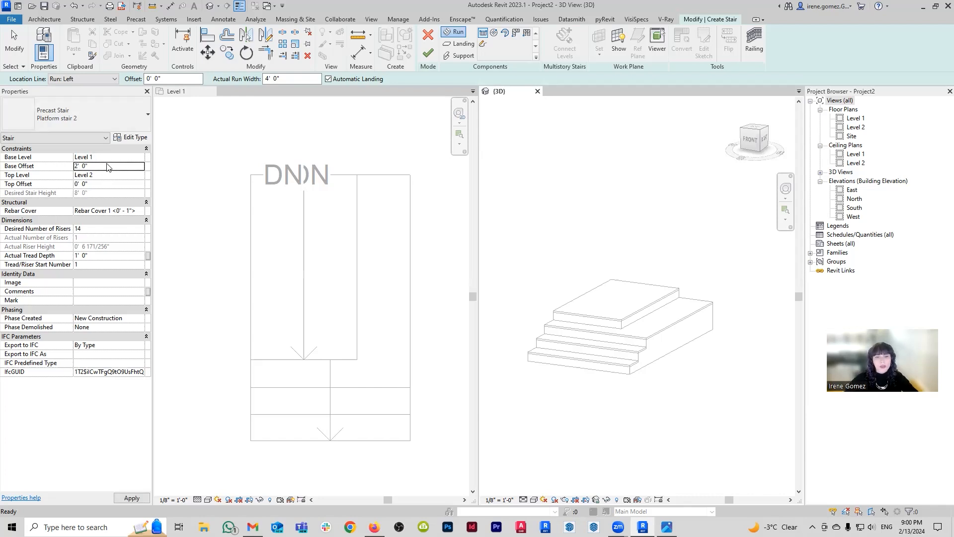
pyautogui.click(137, 113)
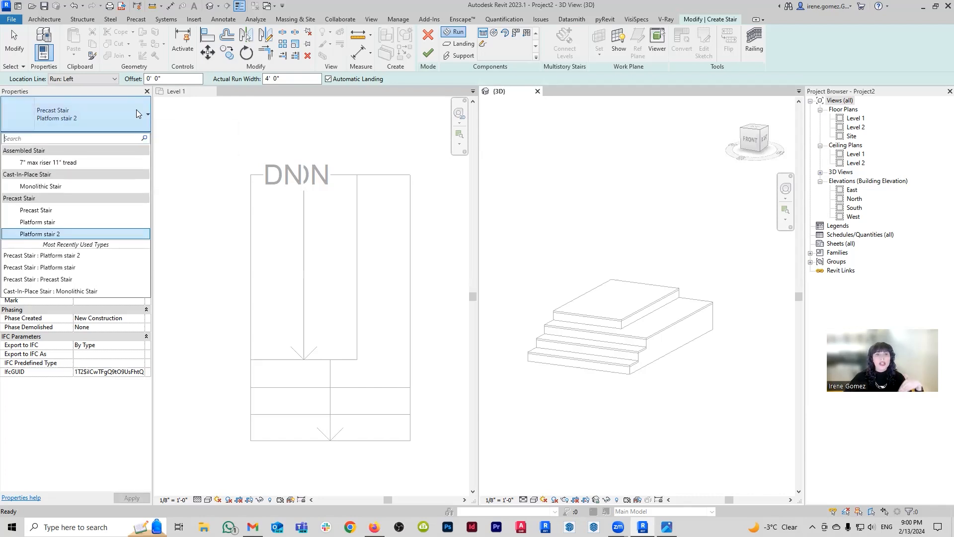
pyautogui.click(89, 162)
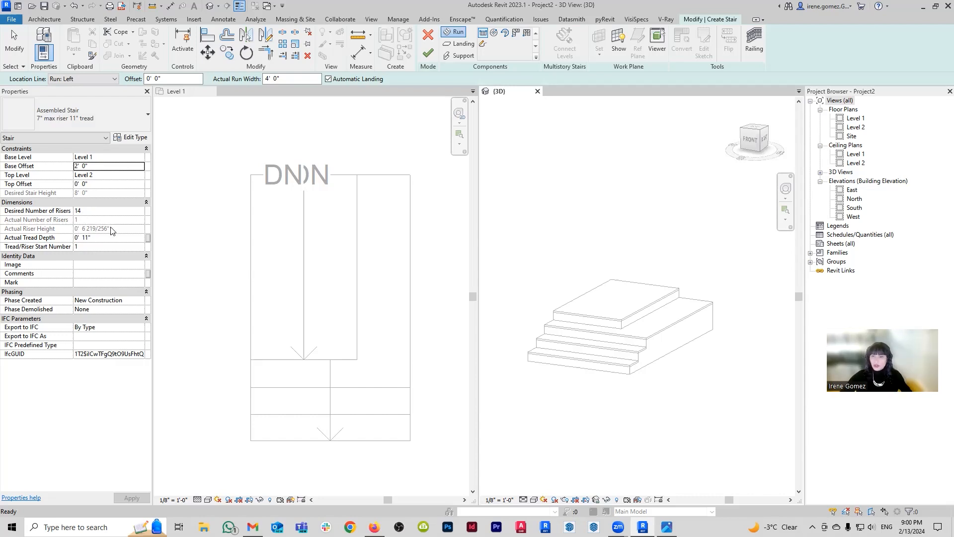
# - Set the actual run width for the new assembled stair to 3' 0"
pyautogui.click(299, 80)
pyautogui.doubleClick(267, 79)
pyautogui.write('3')
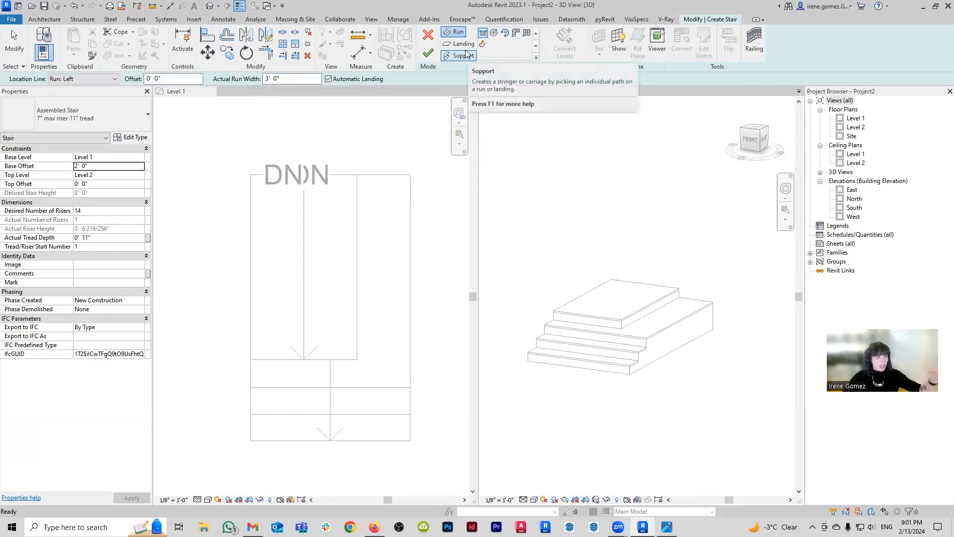
pyautogui.click(199, 313)
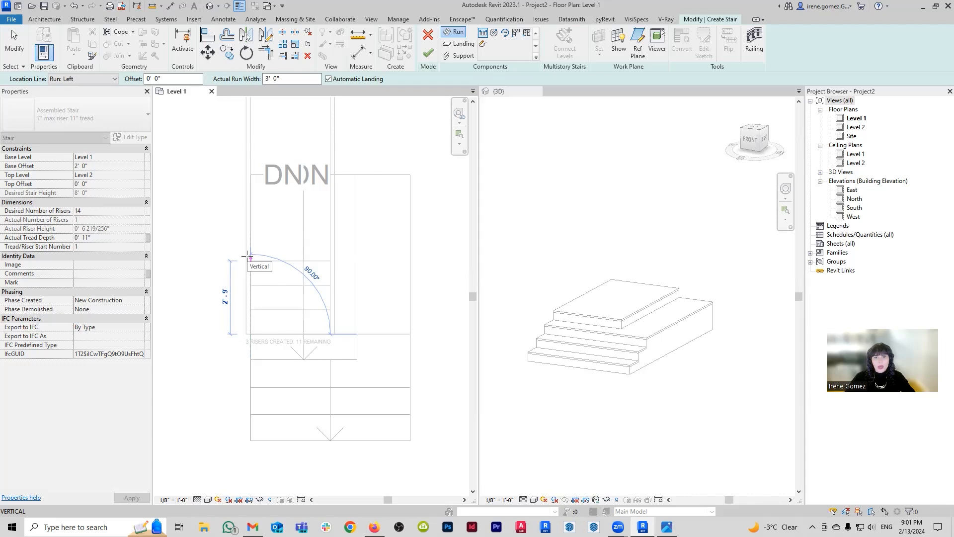
pyautogui.scroll(-4, 248, 256)
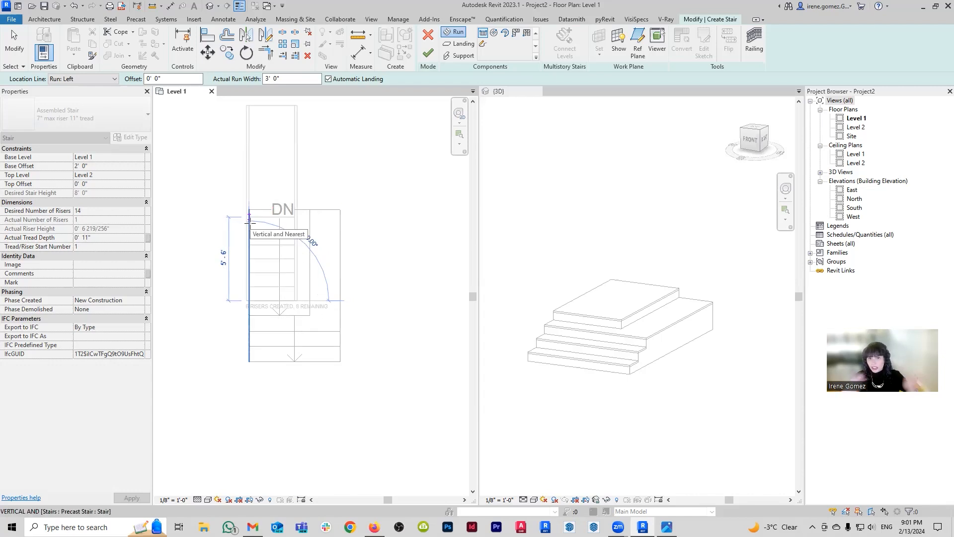
pyautogui.scroll(2, 249, 224)
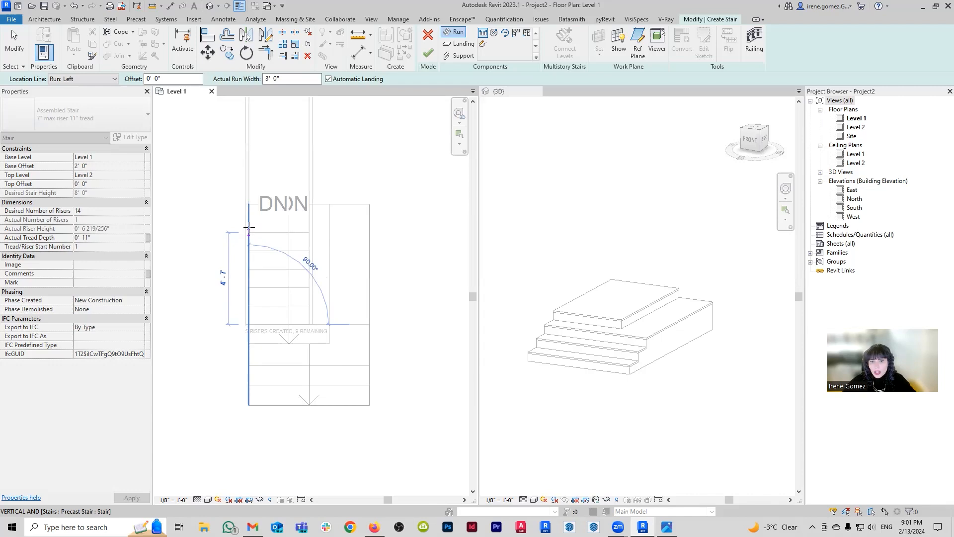
pyautogui.scroll(-2, 243, 244)
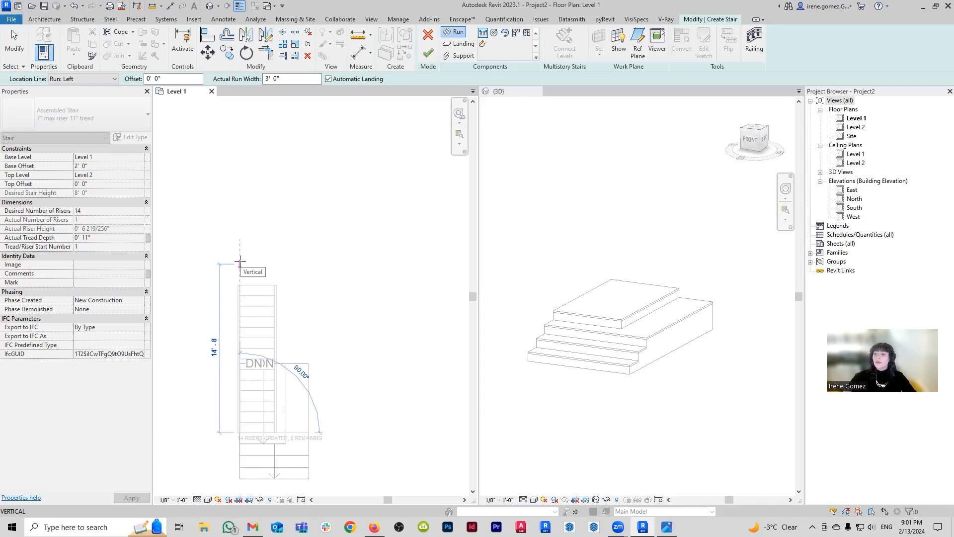
pyautogui.scroll(2, 219, 362)
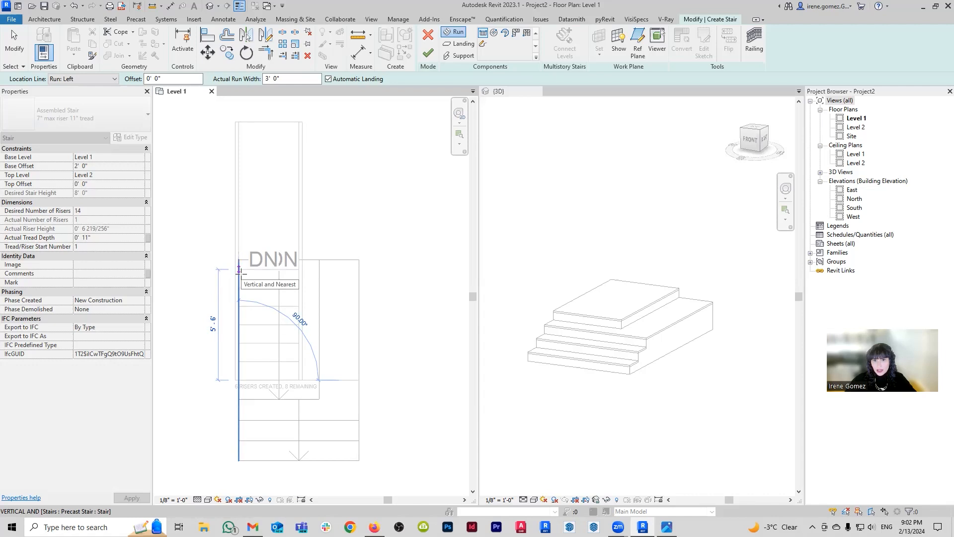
pyautogui.click(240, 269)
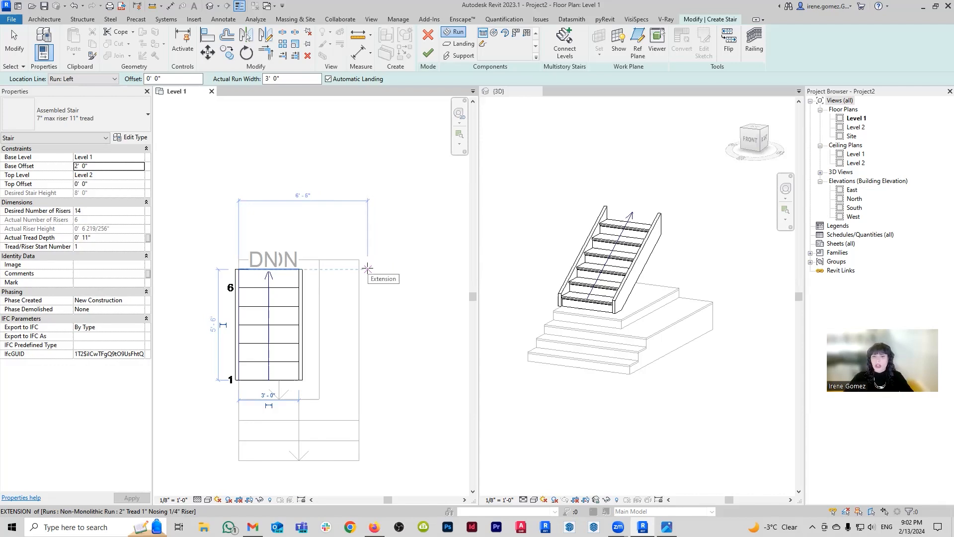
pyautogui.click(368, 268)
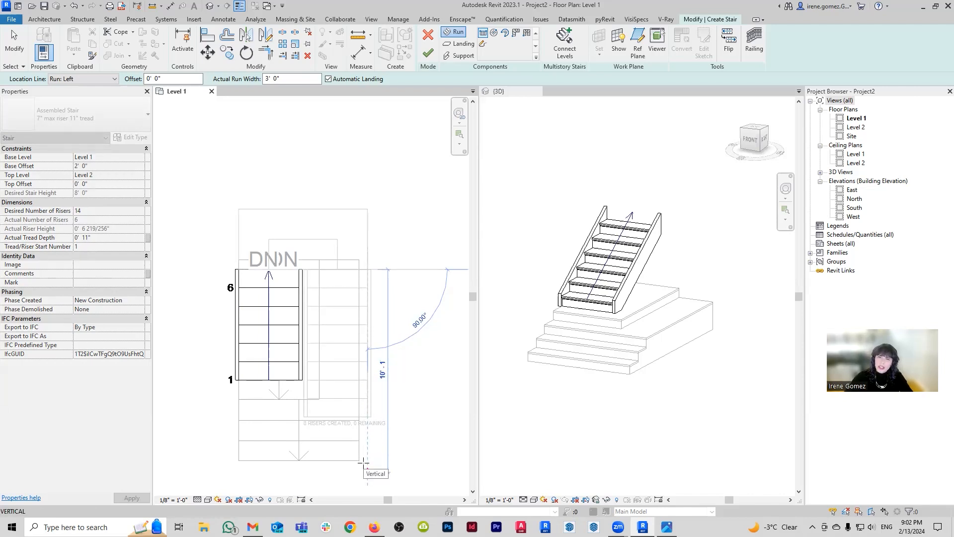
pyautogui.press('Escape')
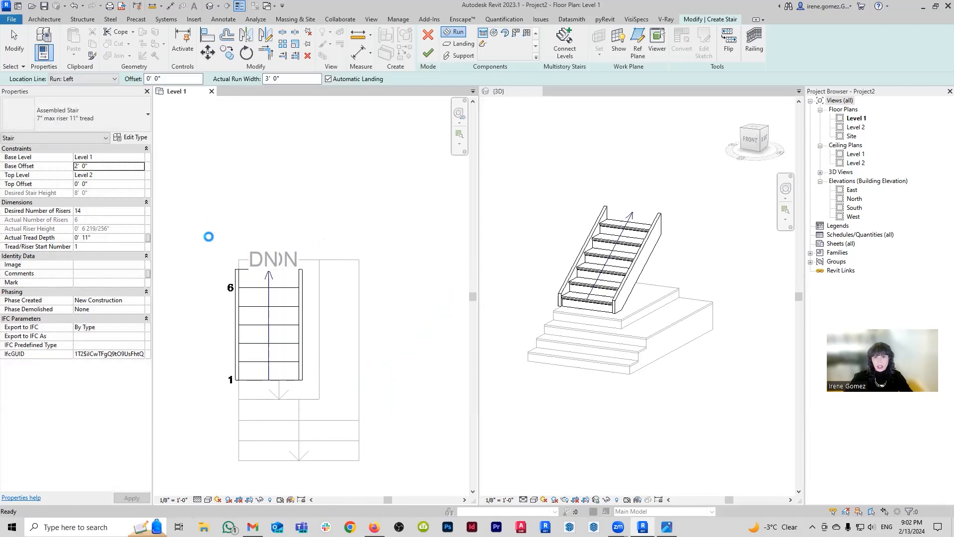
pyautogui.hotkey('ctrl', 'z')
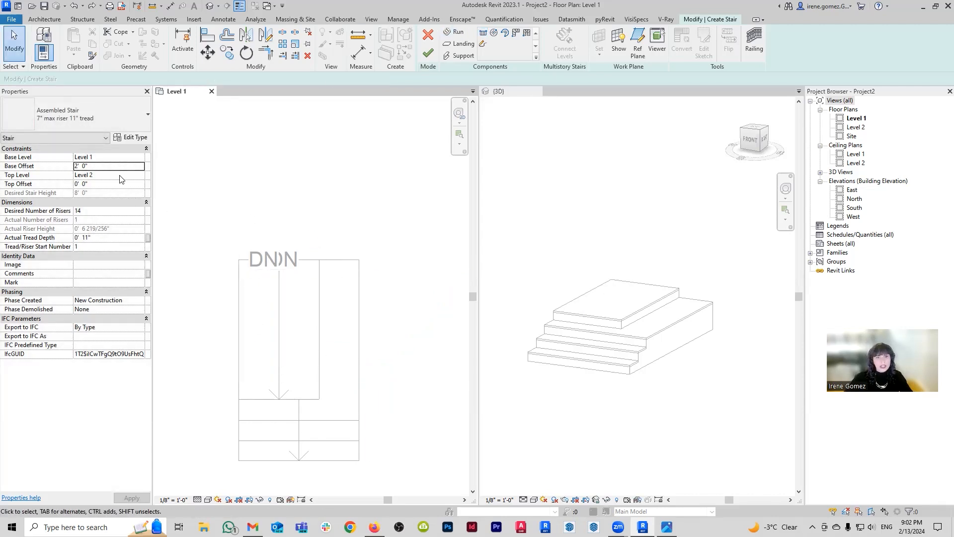
# - Draw a U-shaped stair in the Level 1 plan from the upper platform's side edge, with two parallel seven-riser runs joined by an automatic landing
pyautogui.moveTo(241, 349); pyautogui.dragTo(243, 348, button='middle')
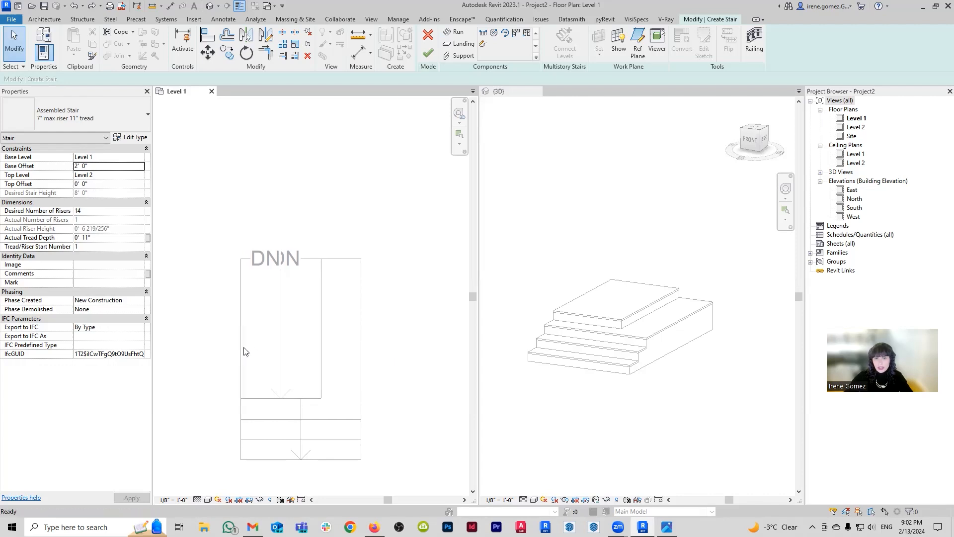
pyautogui.click(485, 37)
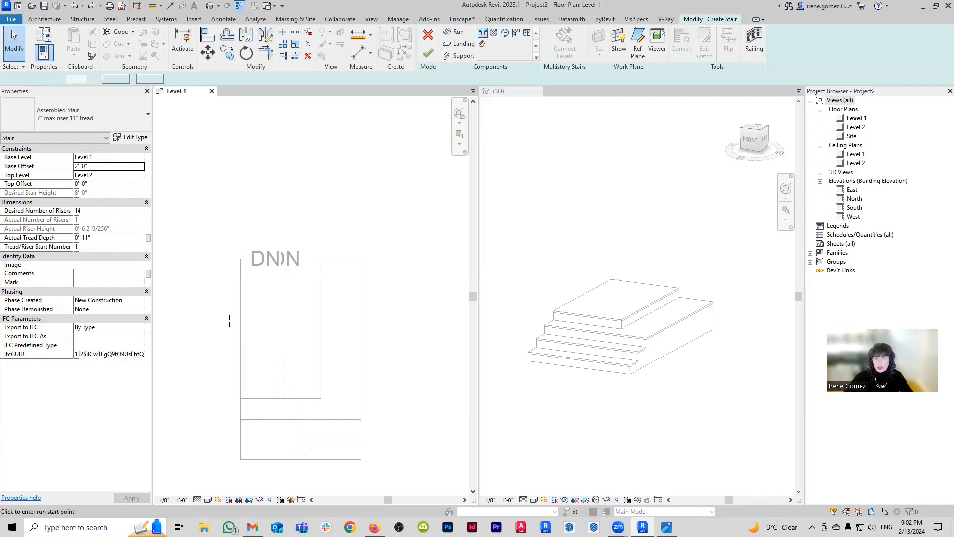
pyautogui.click(243, 377)
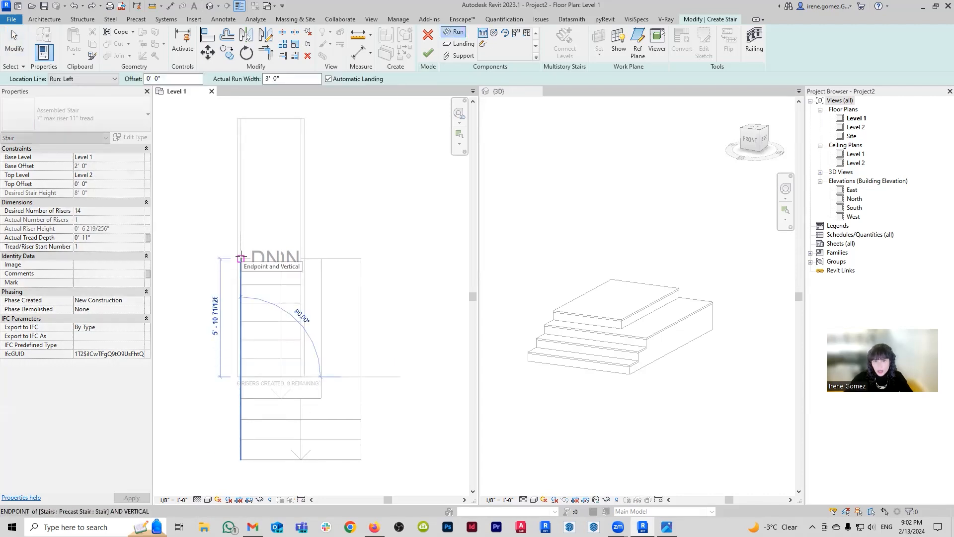
pyautogui.click(241, 248)
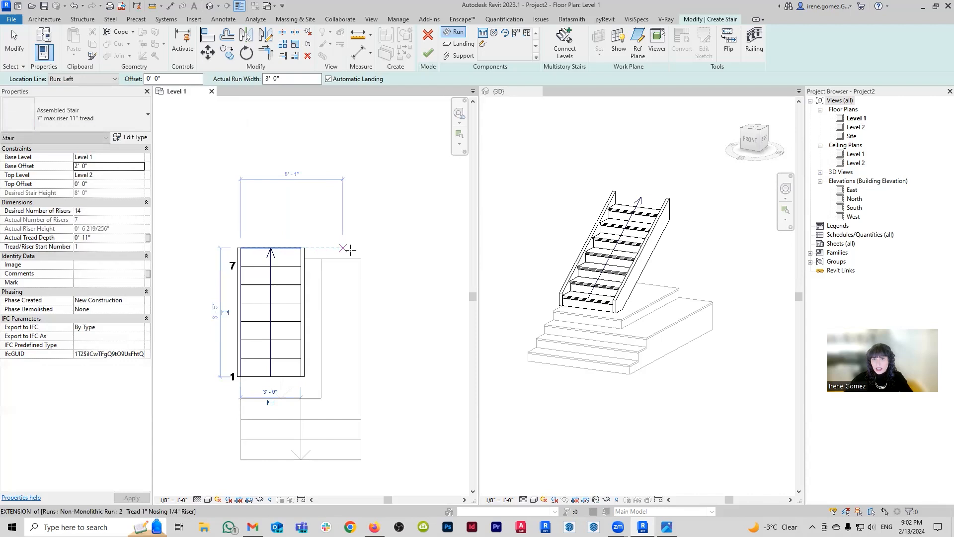
pyautogui.click(387, 248)
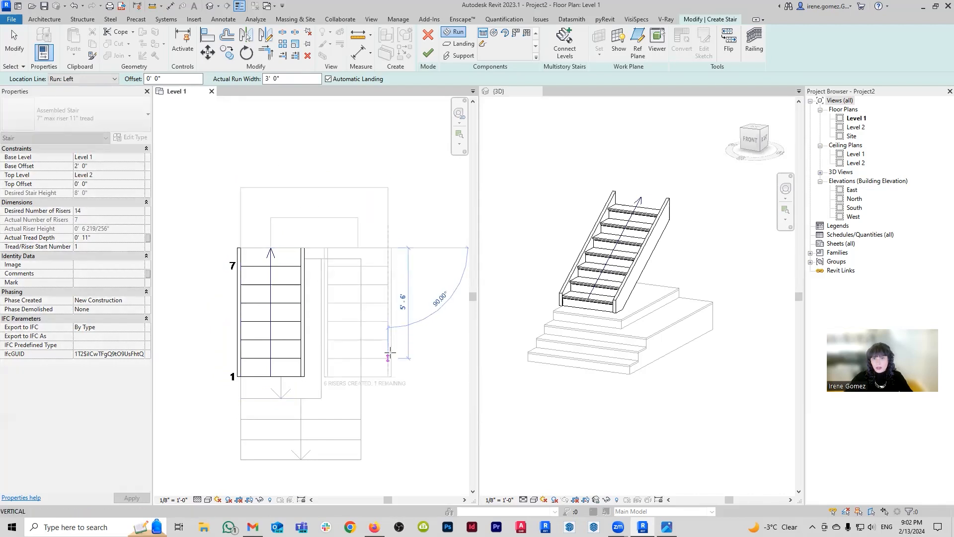
pyautogui.click(390, 395)
pyautogui.press('Escape')
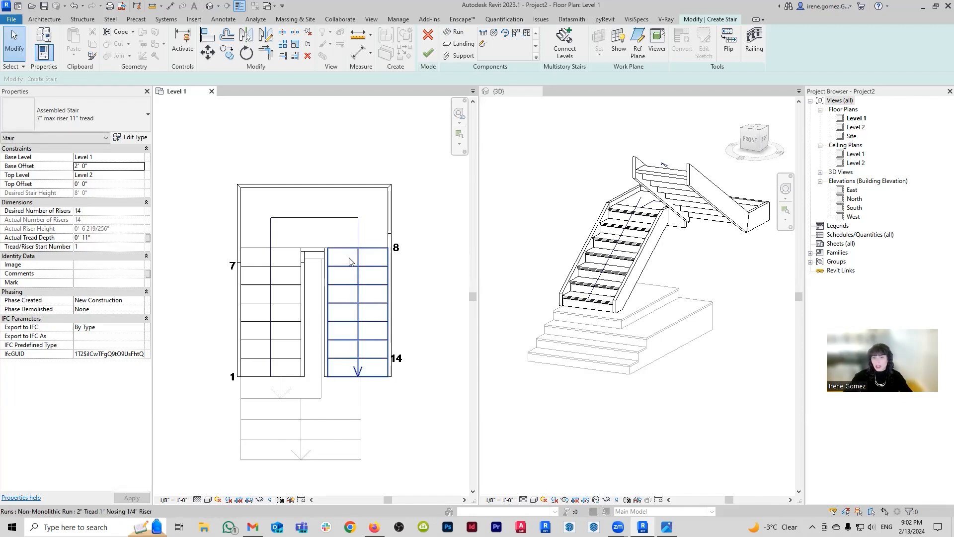
# - Pull the first run's outer edge inward so its stringer aligns with the platform edge, making the run 2' 10" wide
pyautogui.click(253, 306)
pyautogui.click(253, 307)
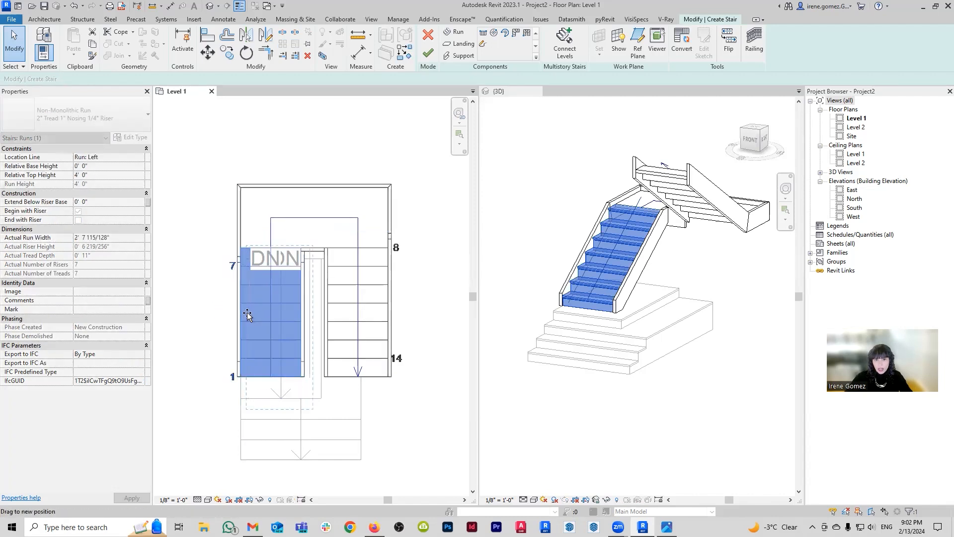
pyautogui.moveTo(246, 312); pyautogui.dragTo(244, 312)
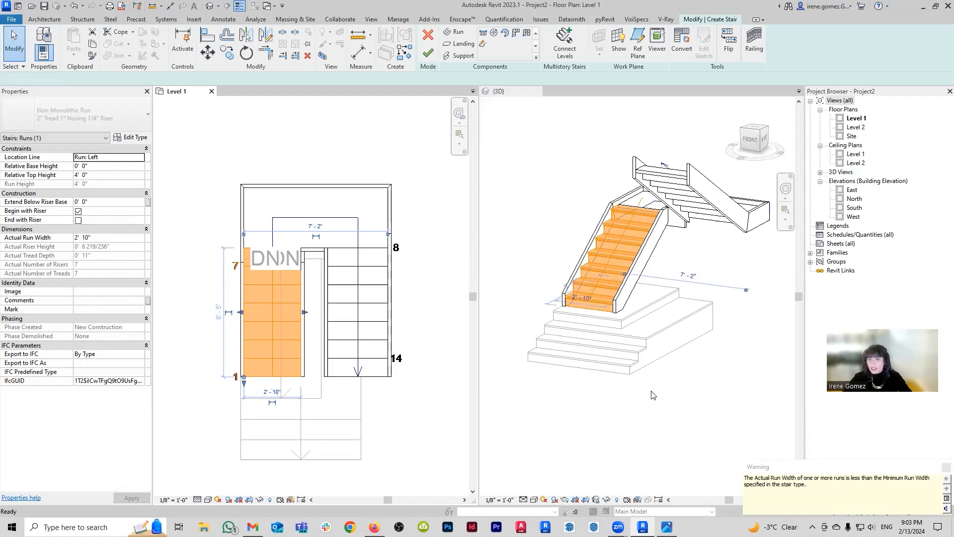
# - Extend the second run's inner edge toward the first run, leaving only a narrow gap between their stringers
pyautogui.moveTo(370, 350); pyautogui.dragTo(348, 328, button='middle')
pyautogui.scroll(3, 410, 346)
pyautogui.scroll(-1, 349, 329)
pyautogui.click(339, 316)
pyautogui.moveTo(321, 305); pyautogui.dragTo(299, 305)
pyautogui.click(434, 342)
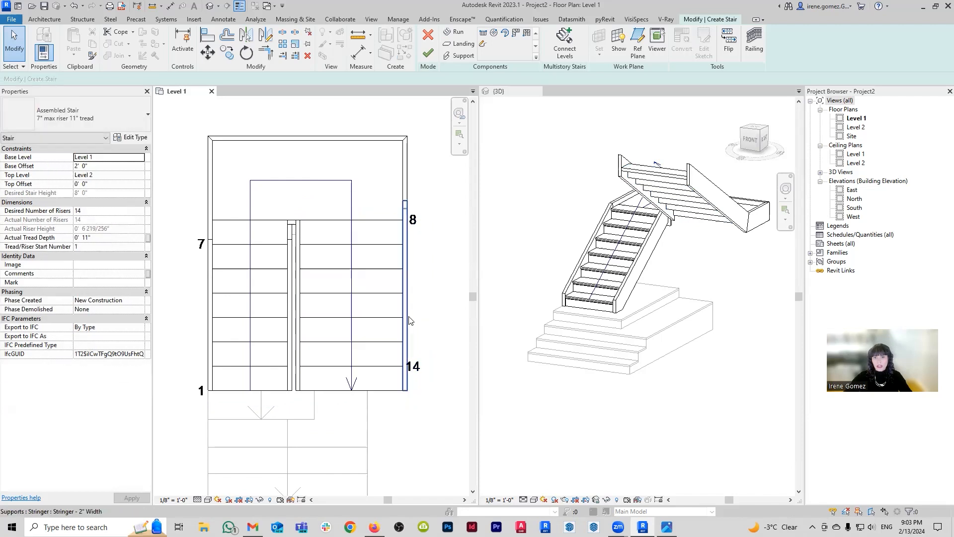
# - Pull the second run's outer edge inward to the lower platform's side edge, making the run about 2' 4 3/4" wide
pyautogui.click(408, 300)
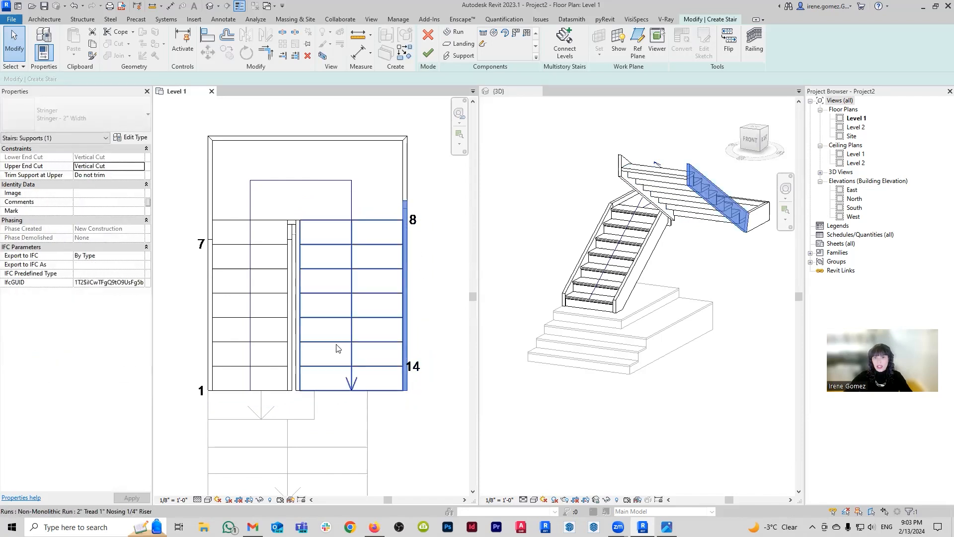
pyautogui.click(407, 303)
pyautogui.moveTo(403, 304); pyautogui.dragTo(364, 305)
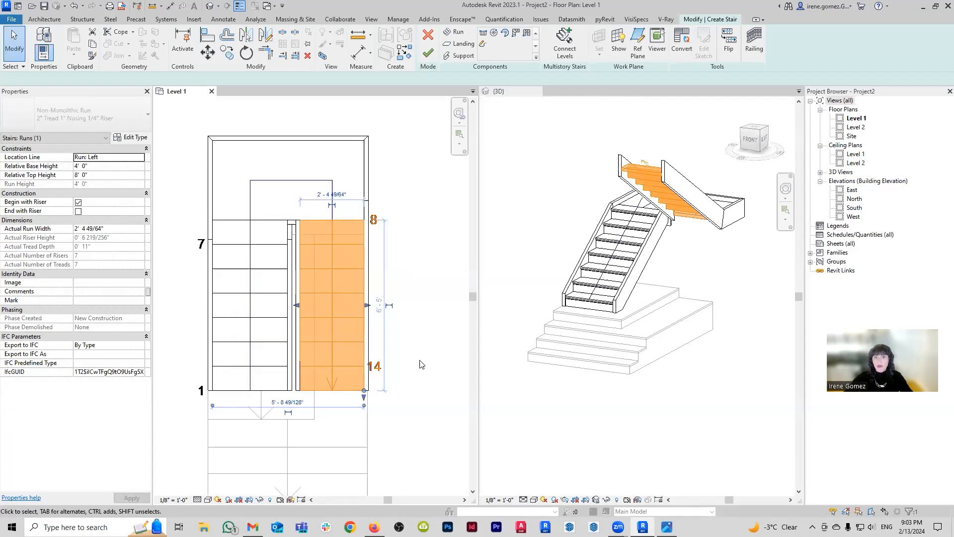
pyautogui.click(419, 365)
pyautogui.scroll(-2, 345, 273)
pyautogui.scroll(1, 364, 305)
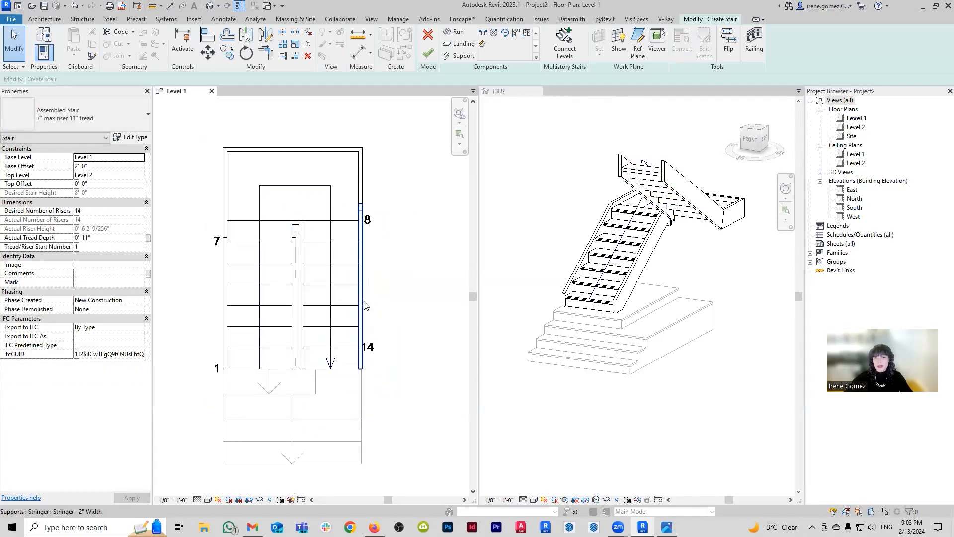
# - Move the second run outward, away from the first run, and widen the first run slightly toward the gap
pyautogui.click(356, 313)
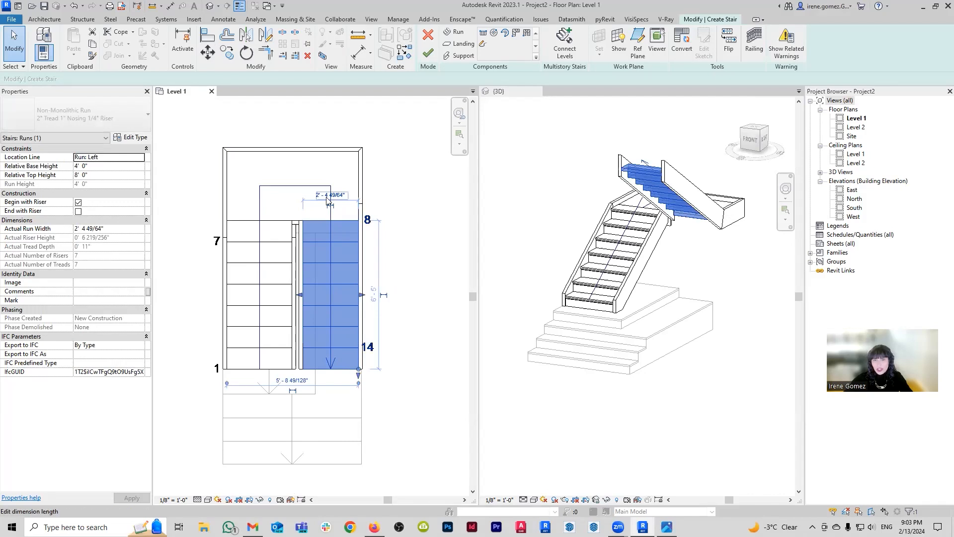
pyautogui.click(277, 277)
pyautogui.click(343, 294)
pyautogui.moveTo(343, 293); pyautogui.dragTo(380, 293)
pyautogui.click(286, 266)
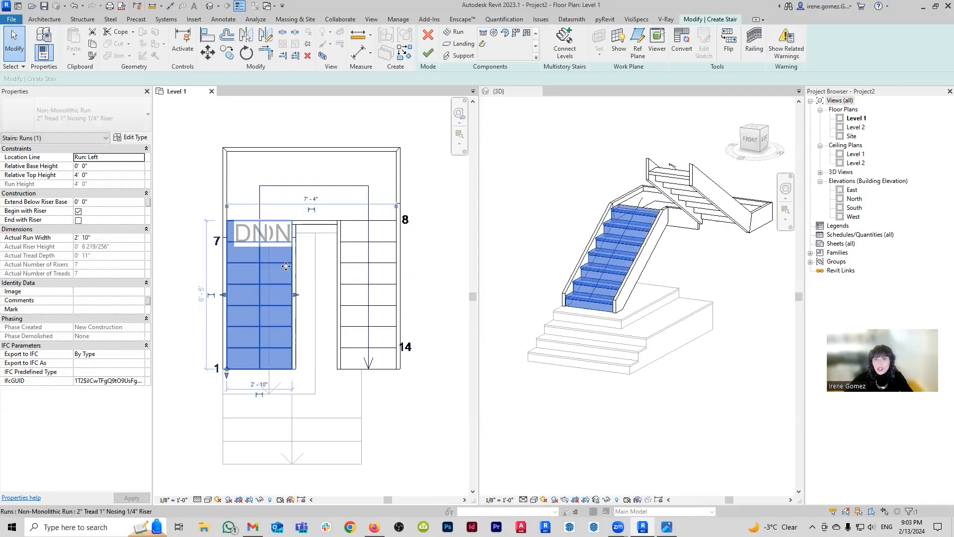
pyautogui.click(264, 384)
pyautogui.press('Return')
# - Move the second run back beside the first run, in line with the platform edge, and try to set its width to 3'
pyautogui.click(342, 293)
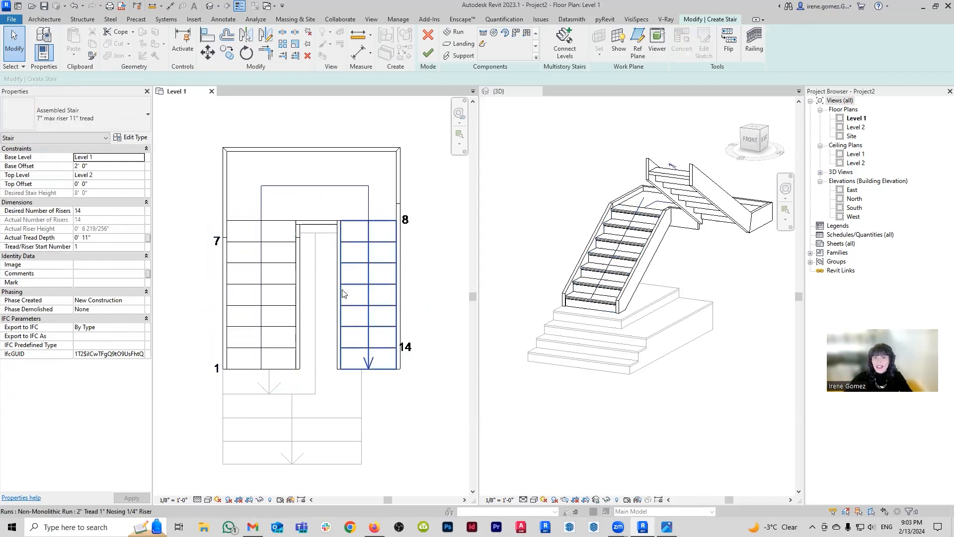
pyautogui.click(342, 293)
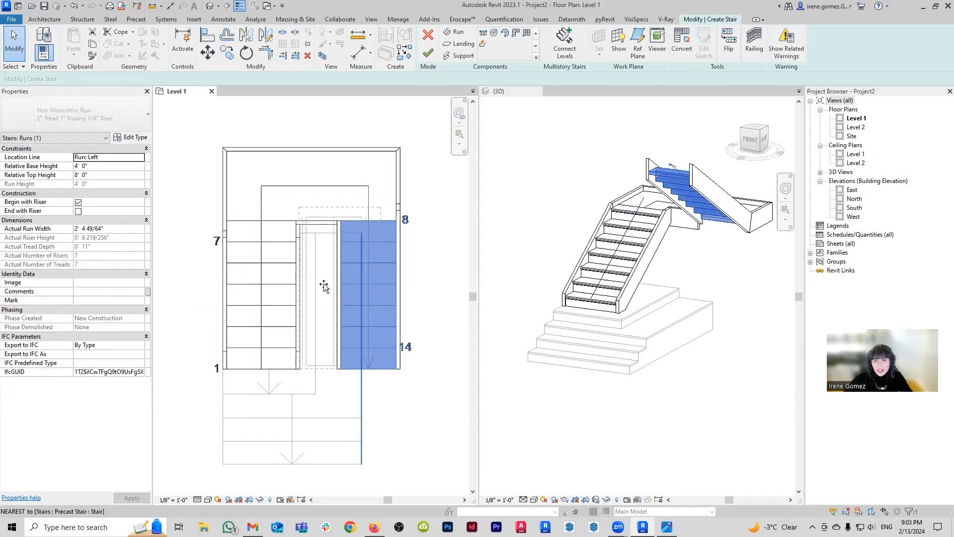
pyautogui.moveTo(325, 287); pyautogui.dragTo(323, 286)
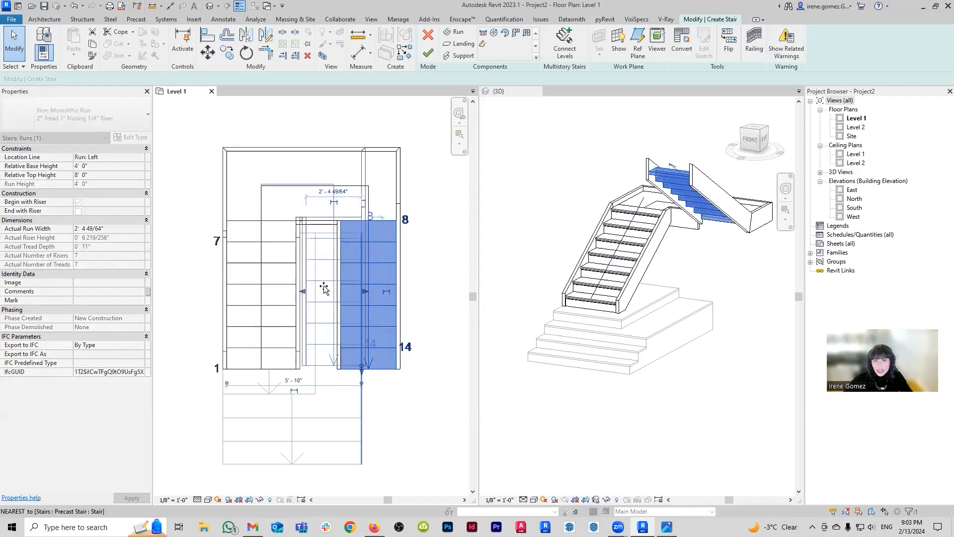
pyautogui.click(342, 195)
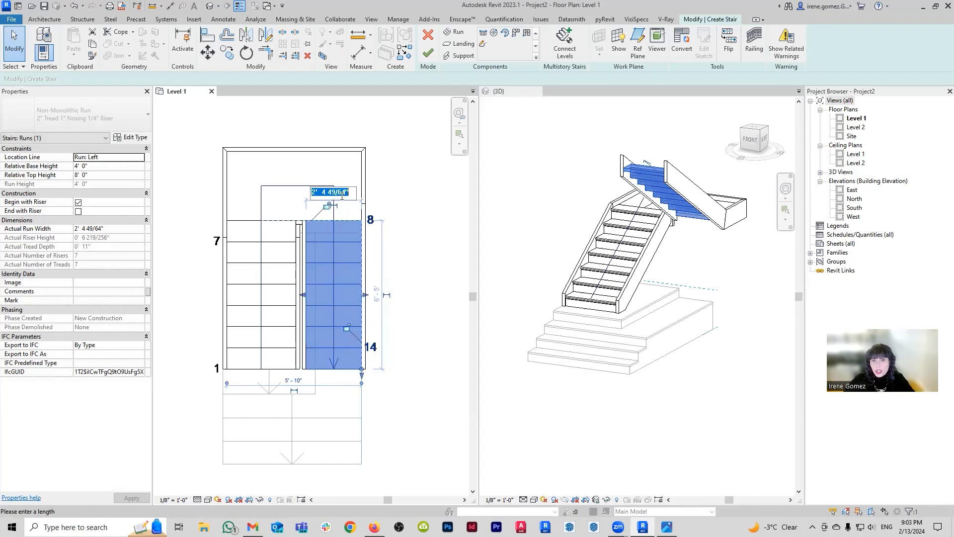
pyautogui.write("3'")
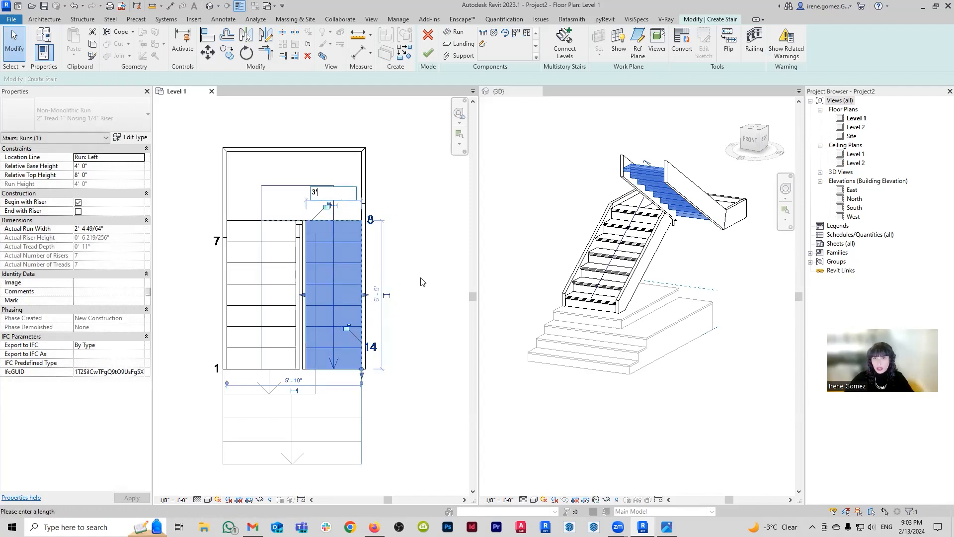
pyautogui.press('Return')
pyautogui.click(431, 316)
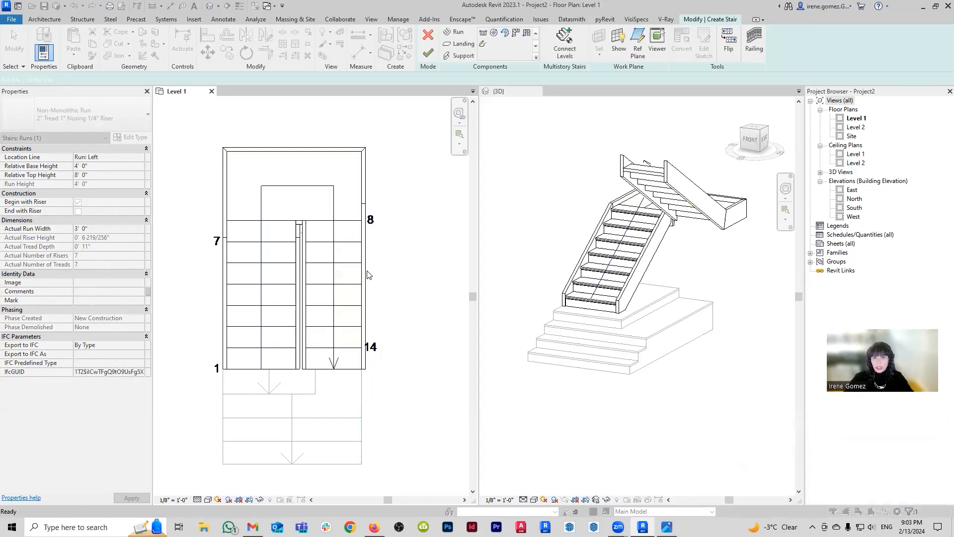
# - Move the second run outward to leave room beside the first run and set its width to 3'
pyautogui.click(366, 266)
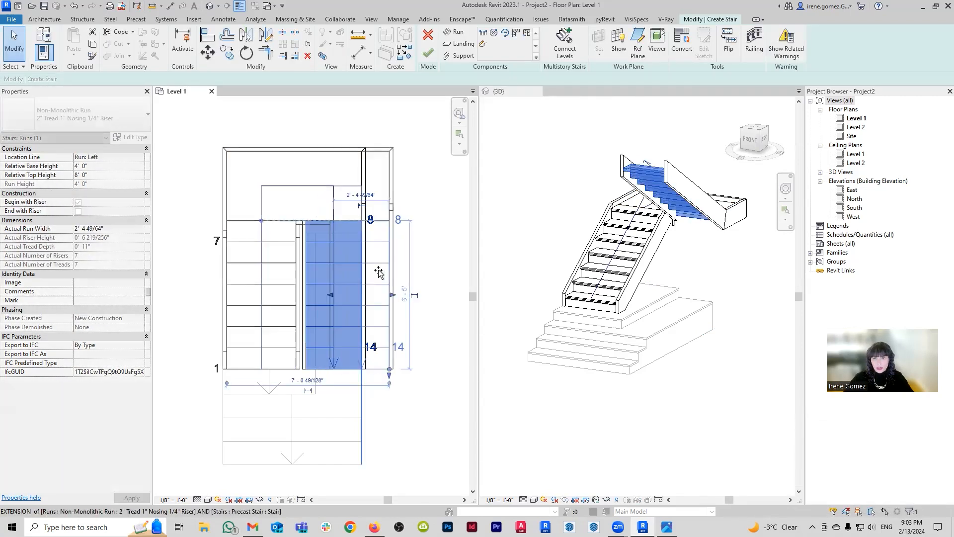
pyautogui.click(370, 203)
pyautogui.write("3'")
pyautogui.press('Return')
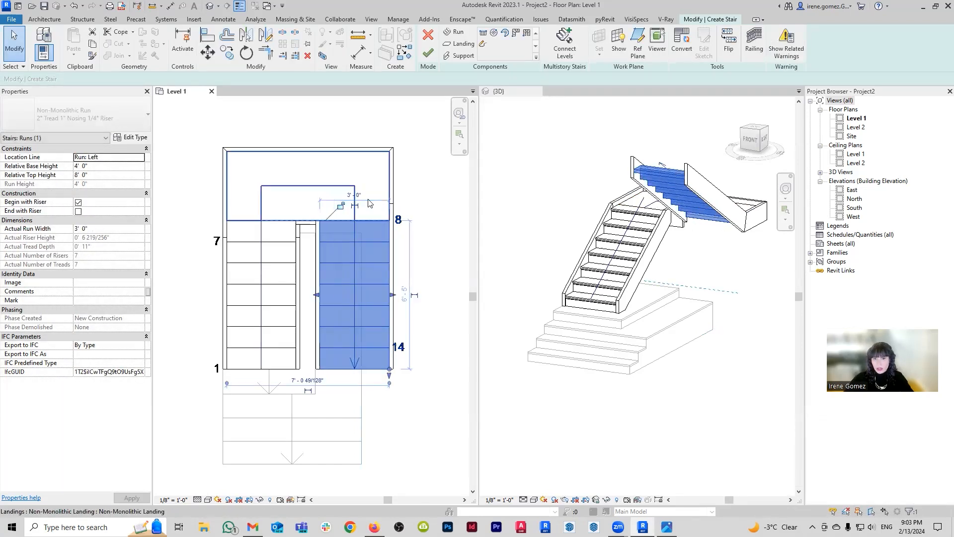
# - Move the second run slightly toward the first run to narrow the gap between them, and finish editing the U-shaped stair
pyautogui.moveTo(328, 258); pyautogui.dragTo(322, 258)
pyautogui.click(450, 273)
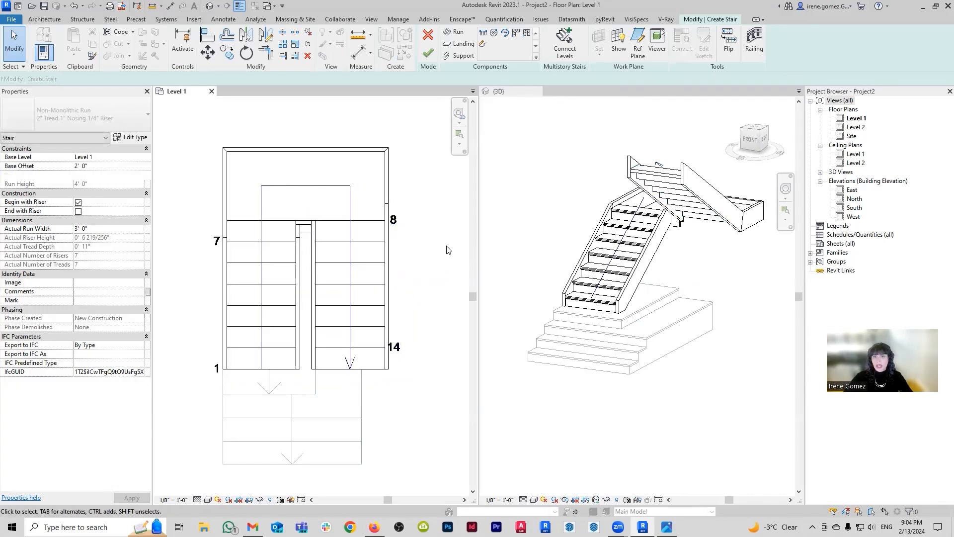
pyautogui.click(335, 166)
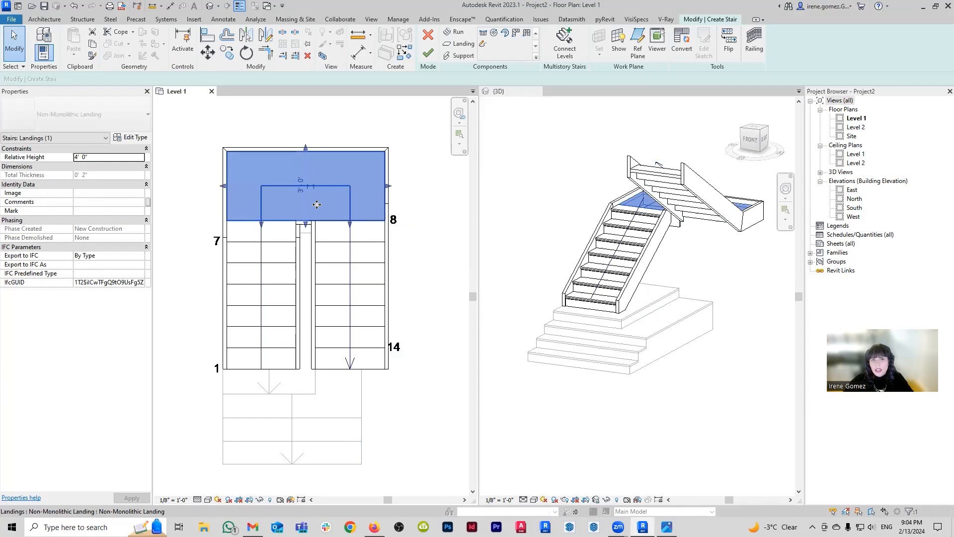
pyautogui.click(424, 162)
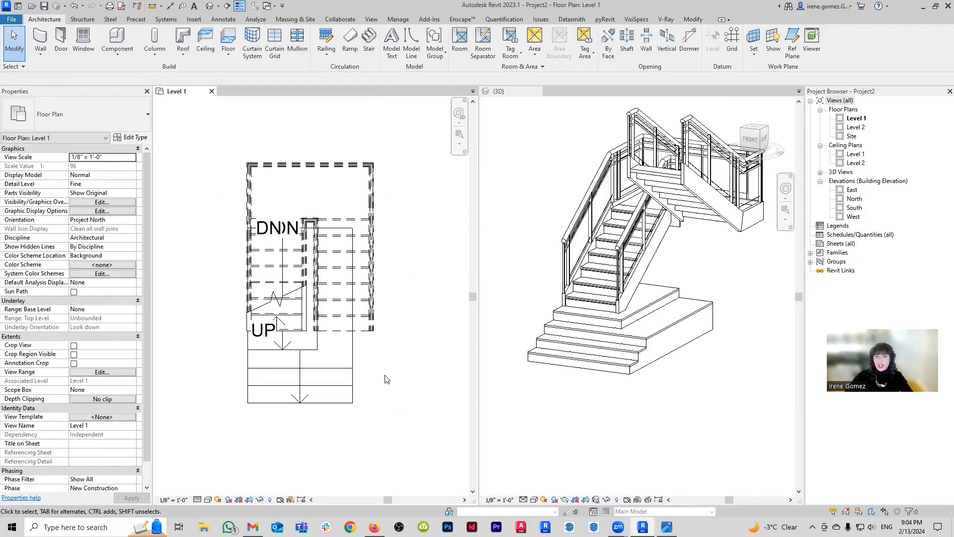
# - Extend the lower platform's side boundary outward to the second run's outer edge, 4' 3" from the stair path, and finish the stair
pyautogui.click(355, 344)
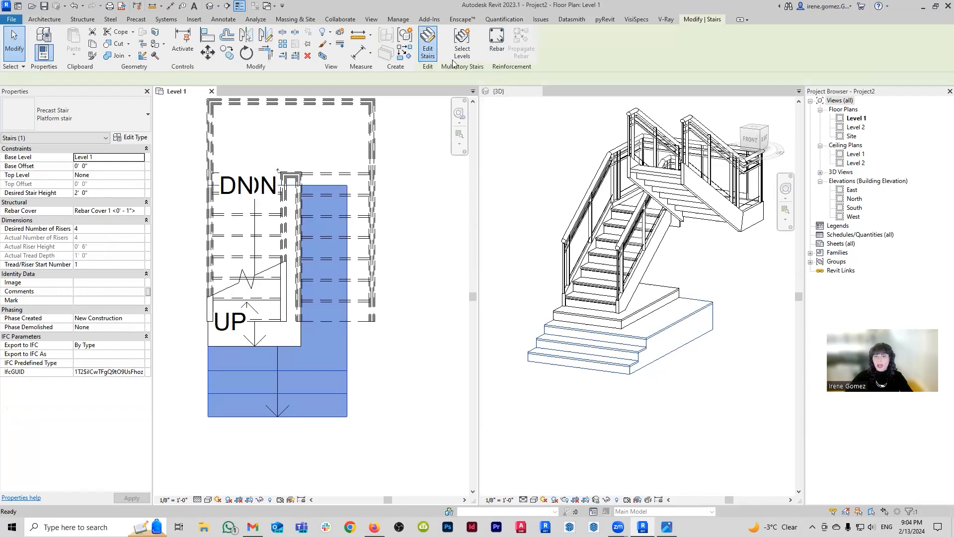
pyautogui.click(428, 42)
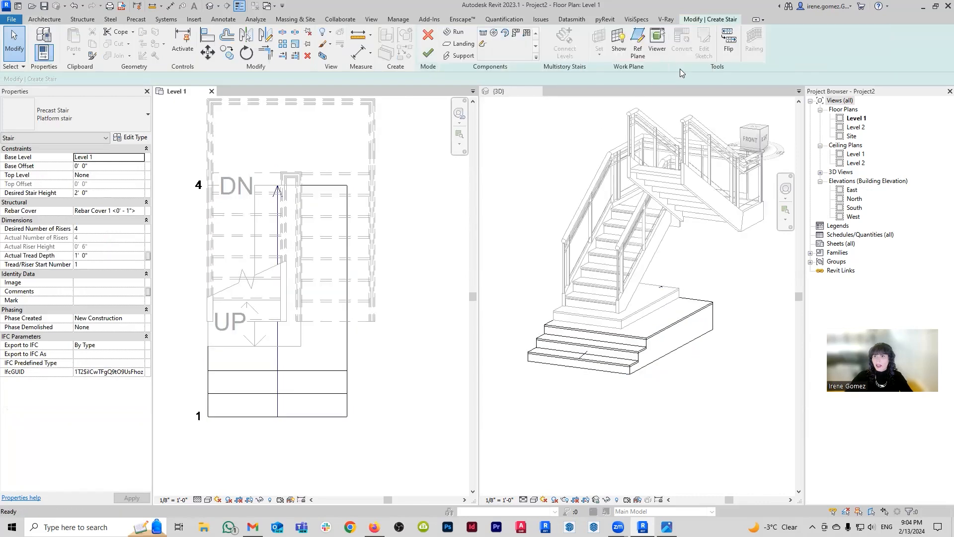
pyautogui.doubleClick(334, 351)
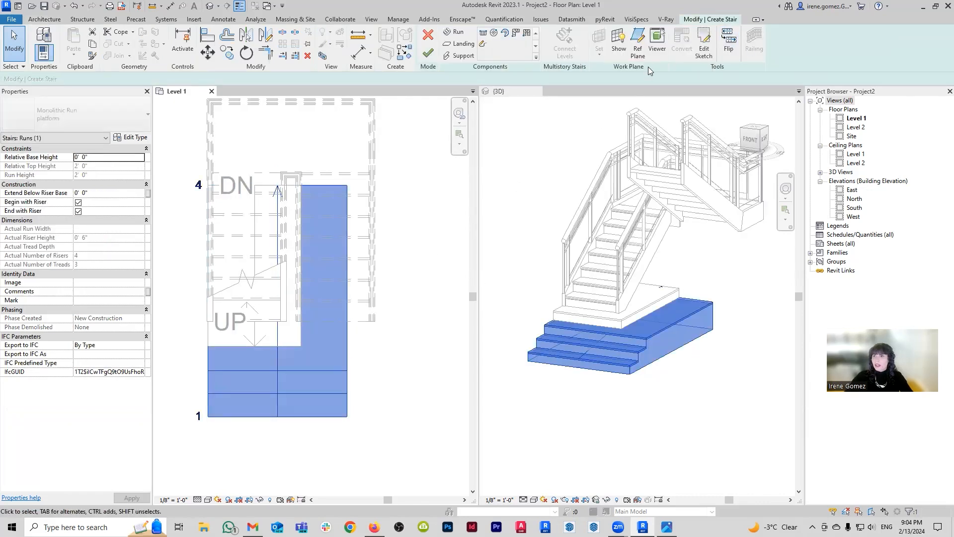
pyautogui.click(347, 342)
pyautogui.moveTo(347, 342); pyautogui.dragTo(375, 336)
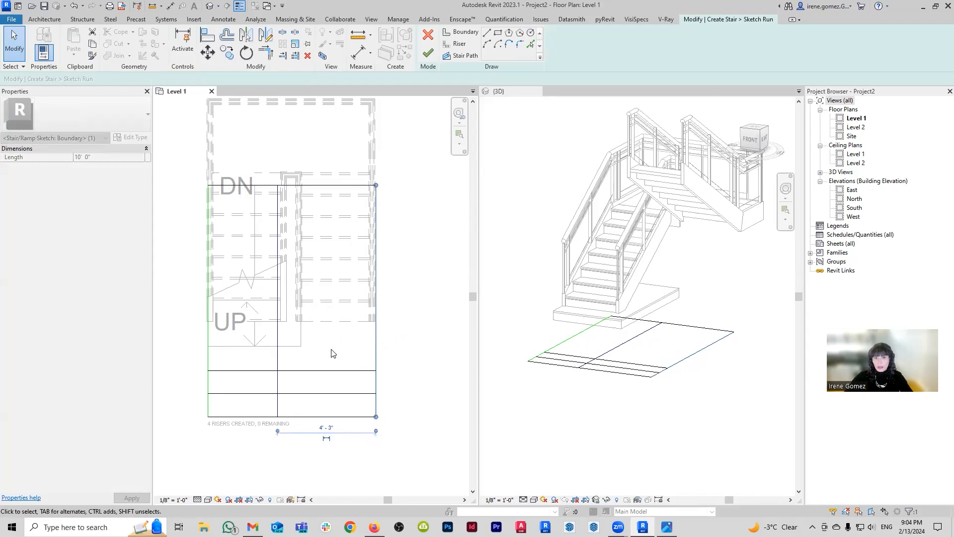
pyautogui.click(428, 53)
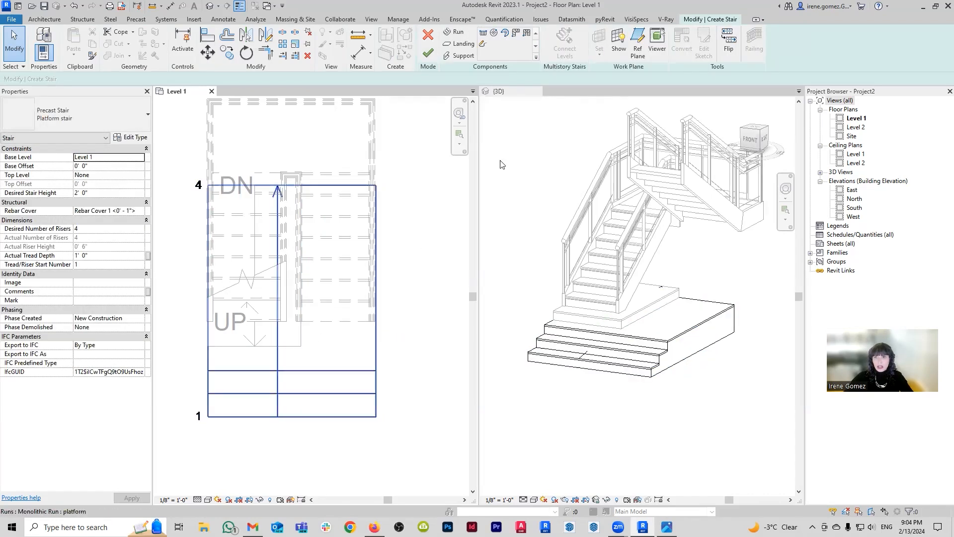
pyautogui.click(428, 52)
# - Widen the upper platform by moving its side boundary outward to 2' 11" from the stair path, and finish the stair
pyautogui.click(288, 344)
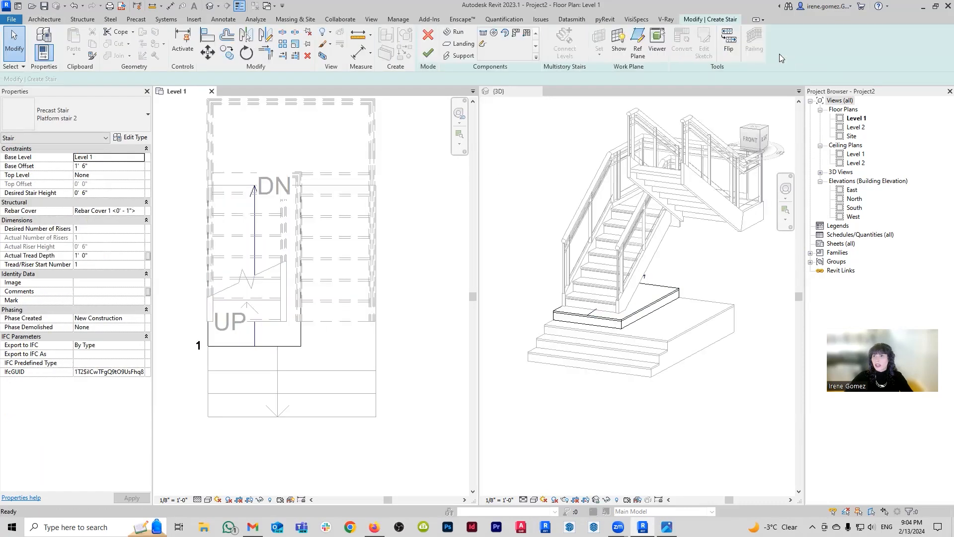
pyautogui.click(293, 343)
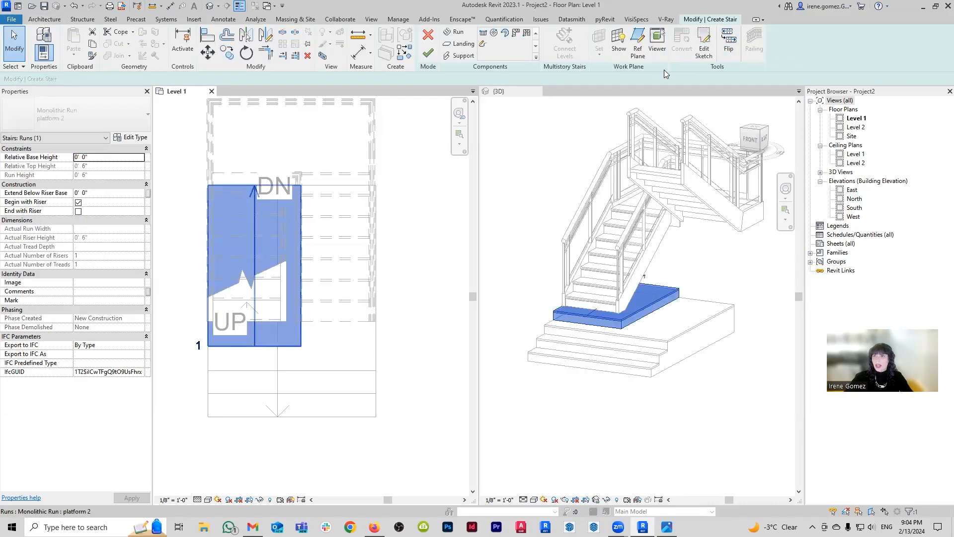
pyautogui.click(705, 48)
pyautogui.click(301, 329)
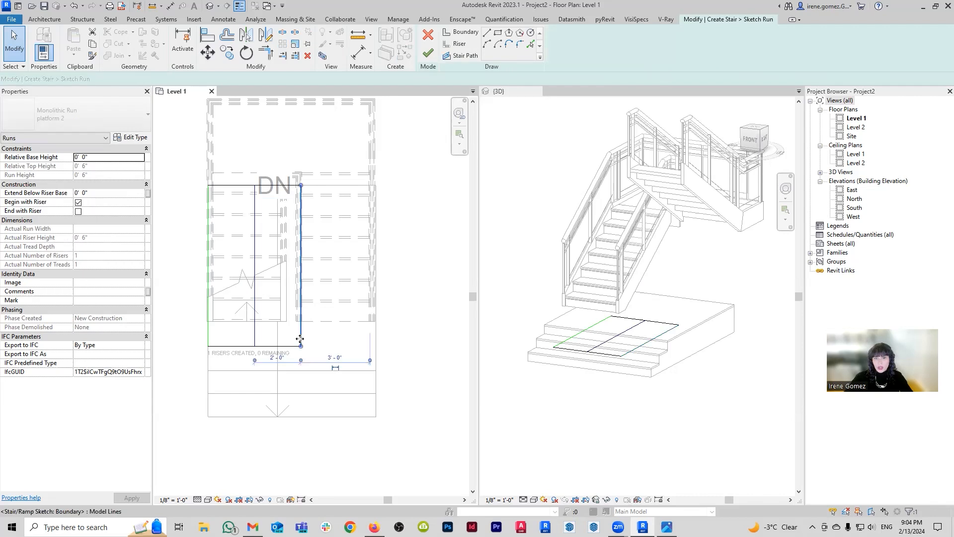
pyautogui.moveTo(301, 329); pyautogui.dragTo(335, 332)
pyautogui.click(398, 328)
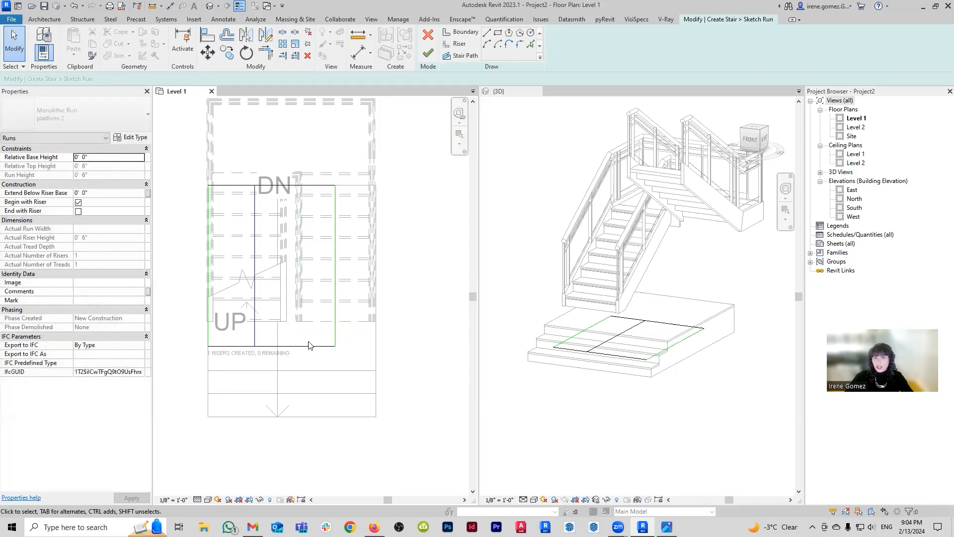
pyautogui.click(335, 332)
pyautogui.moveTo(335, 332); pyautogui.dragTo(322, 332)
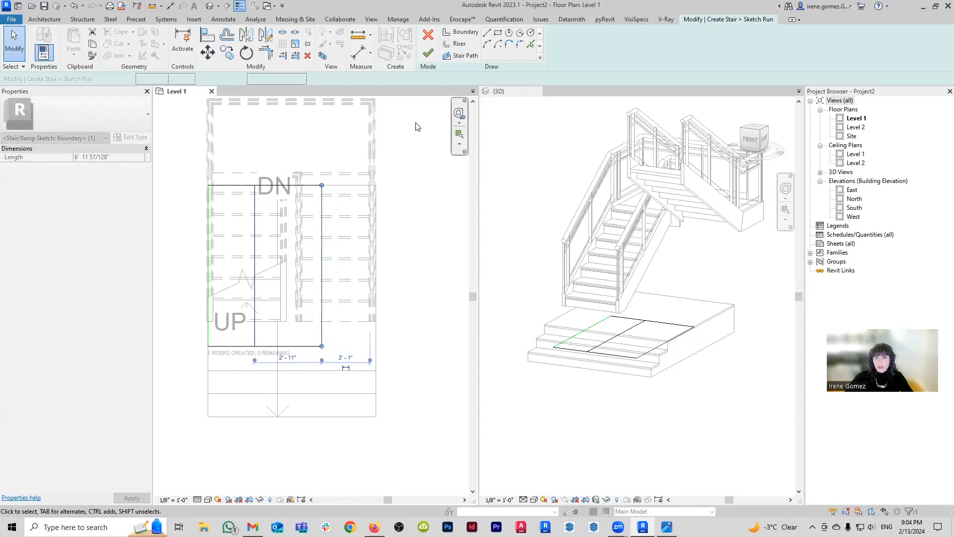
pyautogui.click(428, 53)
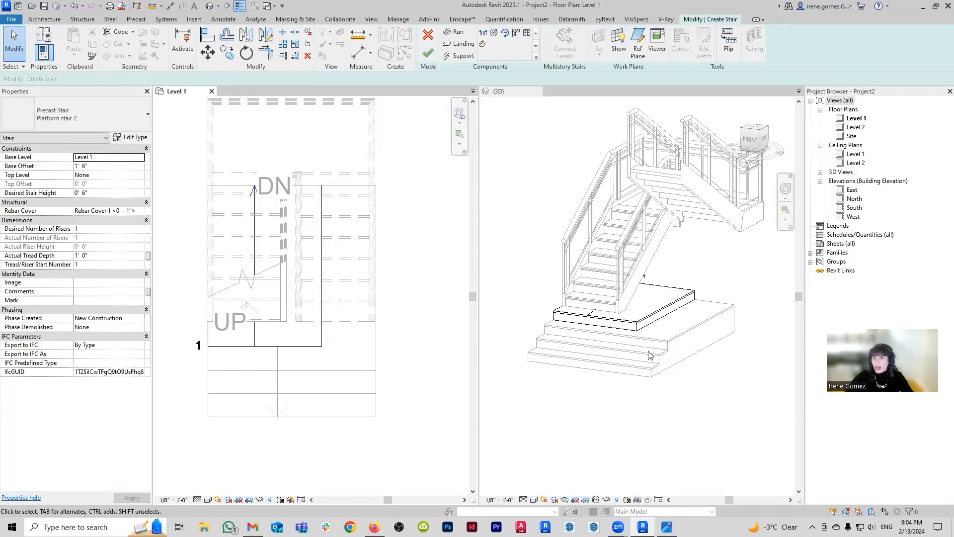
pyautogui.click(428, 52)
# - Duplicate the U-shaped assembled stair's type under the name "floating stair"
pyautogui.click(696, 438)
pyautogui.scroll(-1, 650, 332)
pyautogui.keyDown('shift'); pyautogui.moveTo(650, 331); pyautogui.dragTo(675, 278, button='middle'); pyautogui.keyUp('shift')
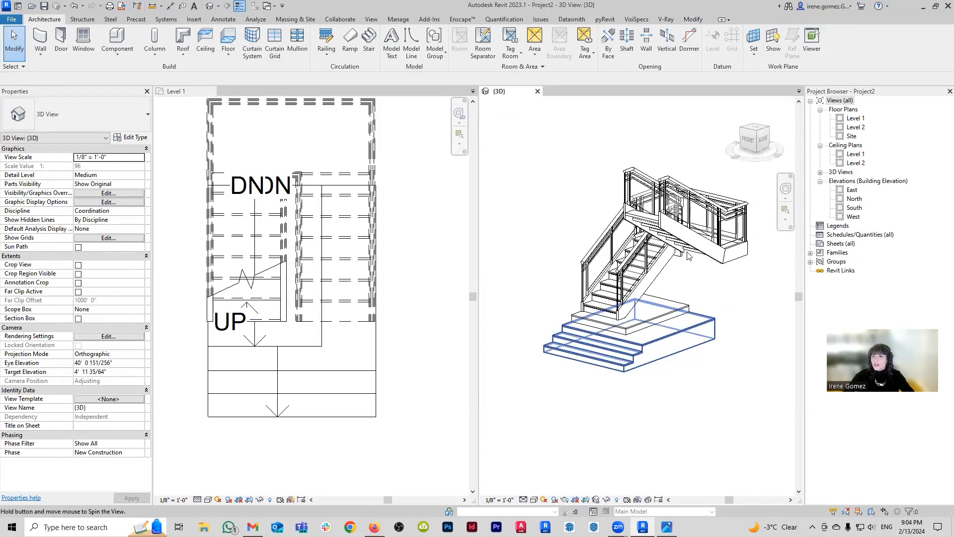
pyautogui.scroll(3, 716, 199)
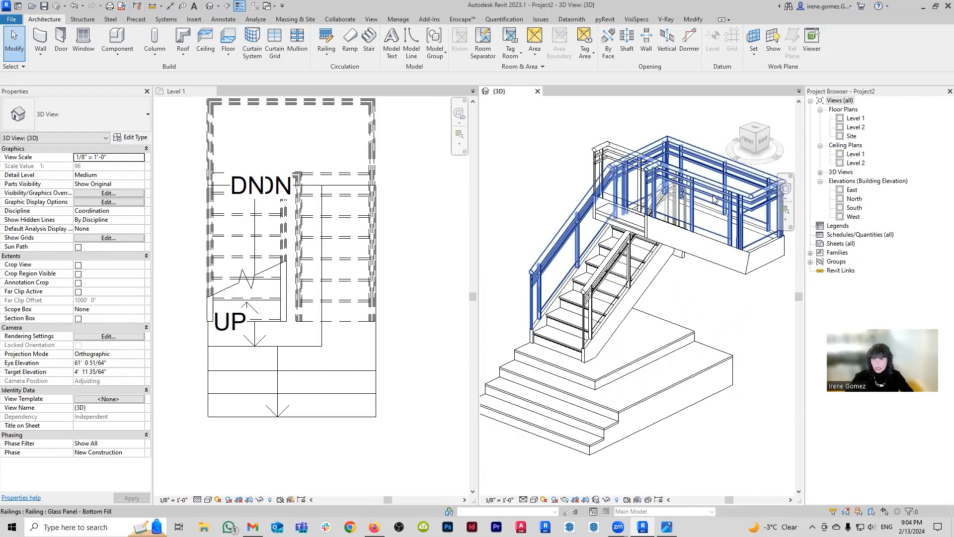
pyautogui.keyDown('shift'); pyautogui.moveTo(715, 200); pyautogui.dragTo(724, 211, button='middle'); pyautogui.keyUp('shift')
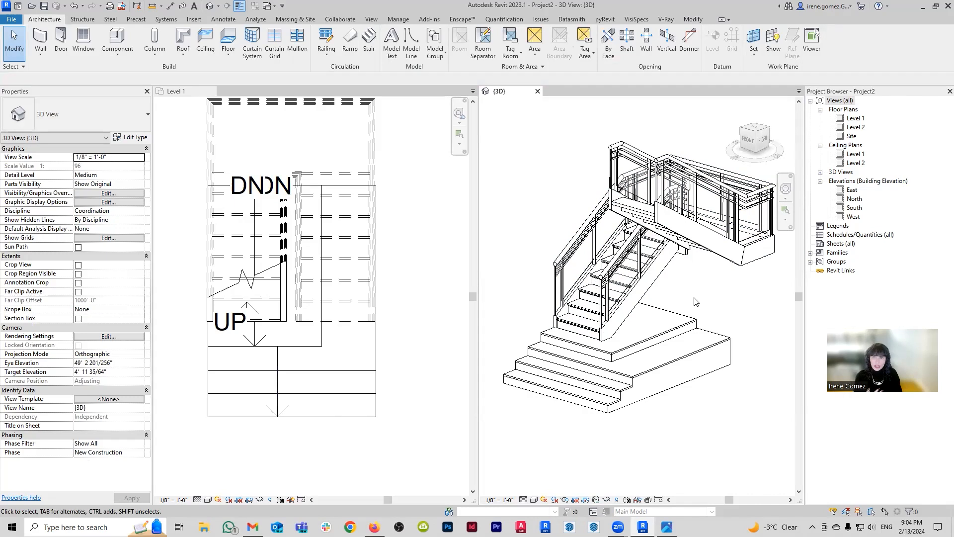
pyautogui.click(657, 276)
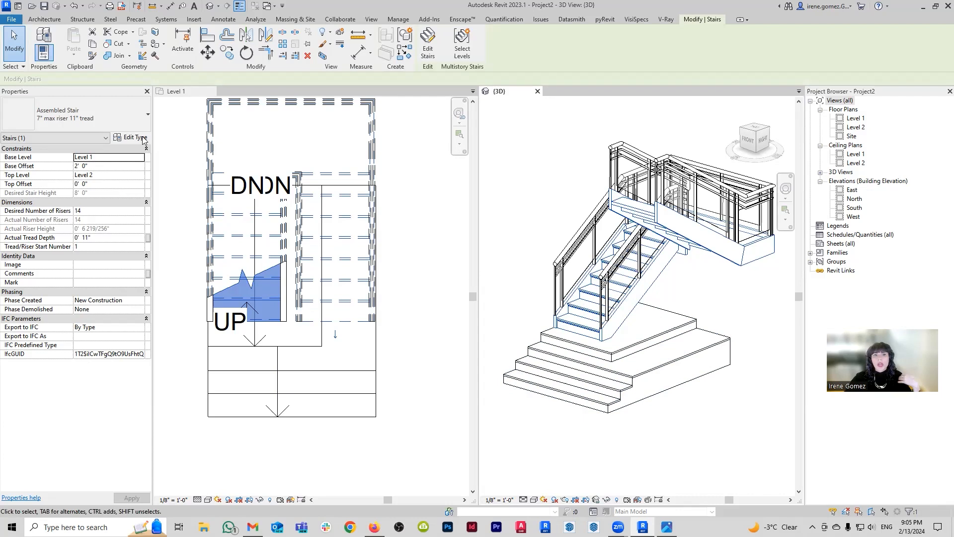
pyautogui.click(135, 137)
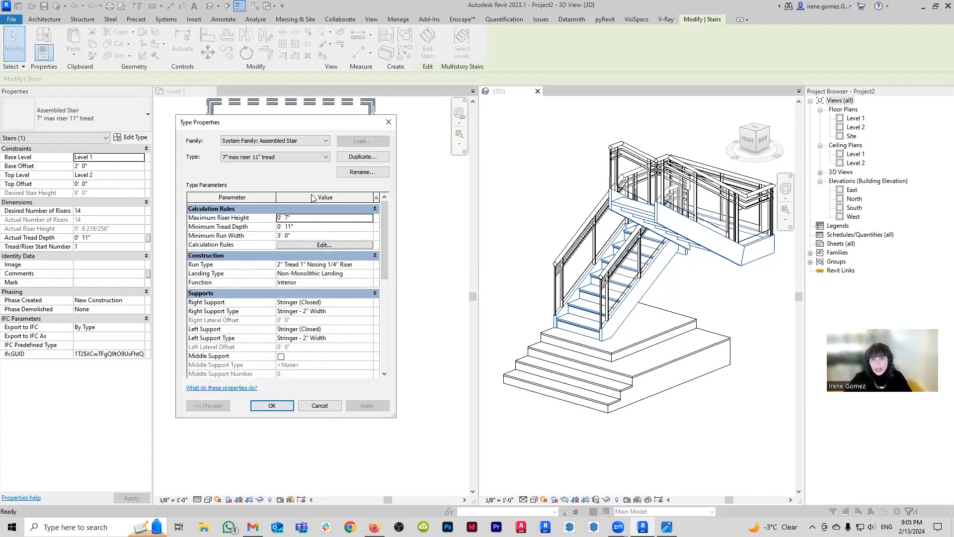
pyautogui.click(358, 157)
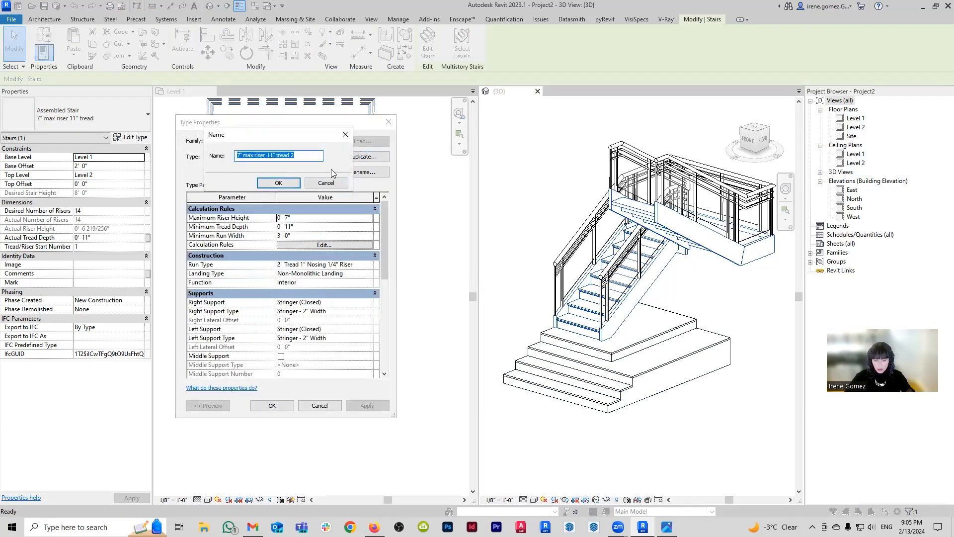
pyautogui.write('floating stair')
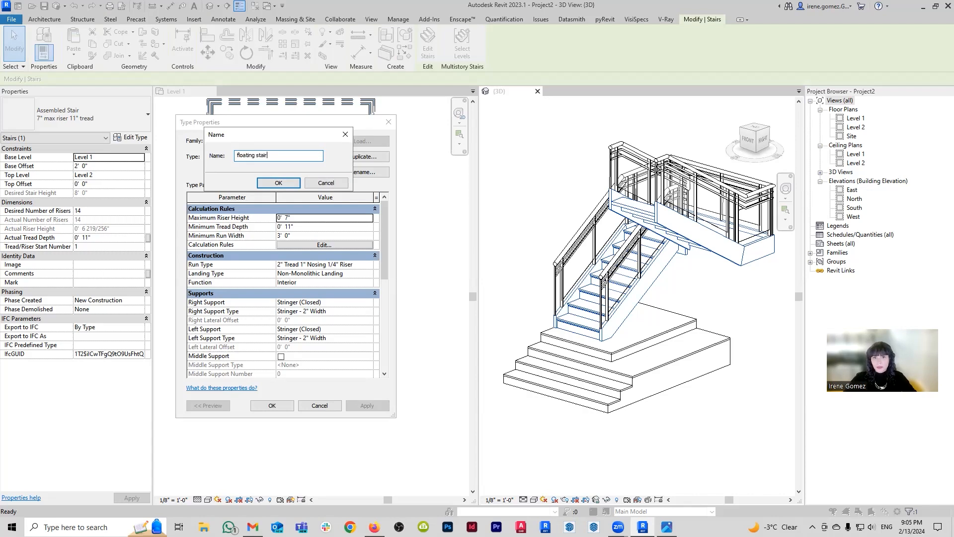
pyautogui.press('Return')
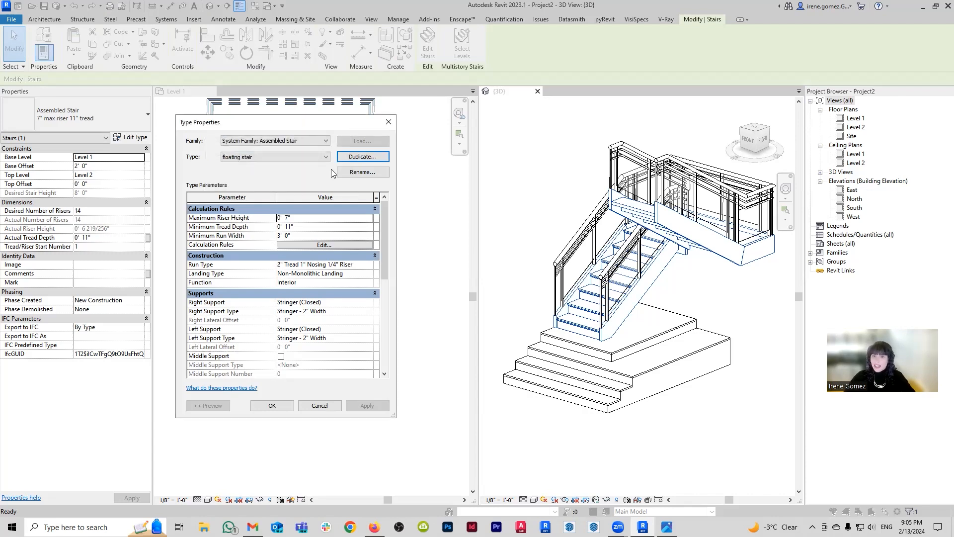
# - Open the type properties of the floating stair's run type, 2" Tread 1" Nosing 1/4" Riser
pyautogui.click(370, 266)
pyautogui.click(370, 264)
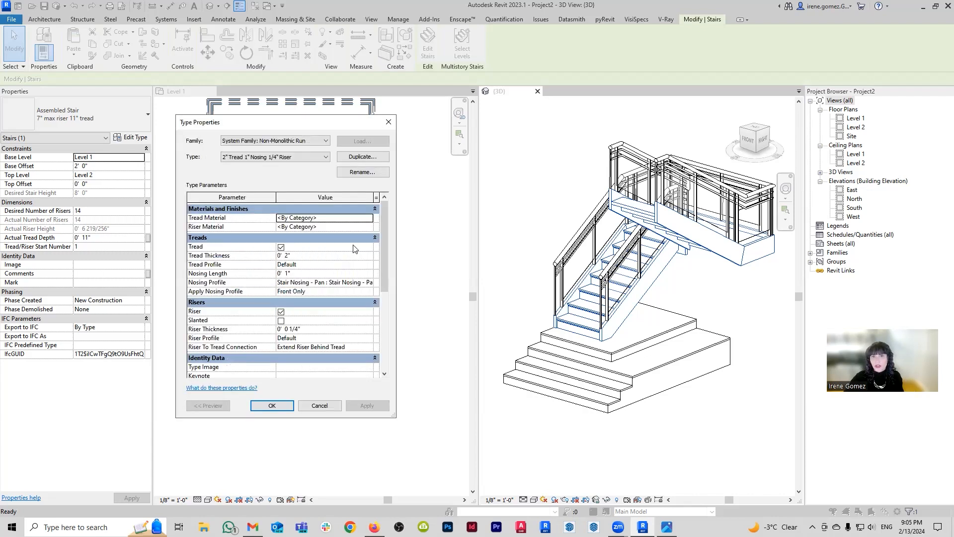
# - Duplicate the non-monolithic run type under the name floating
pyautogui.click(362, 157)
pyautogui.write('floating')
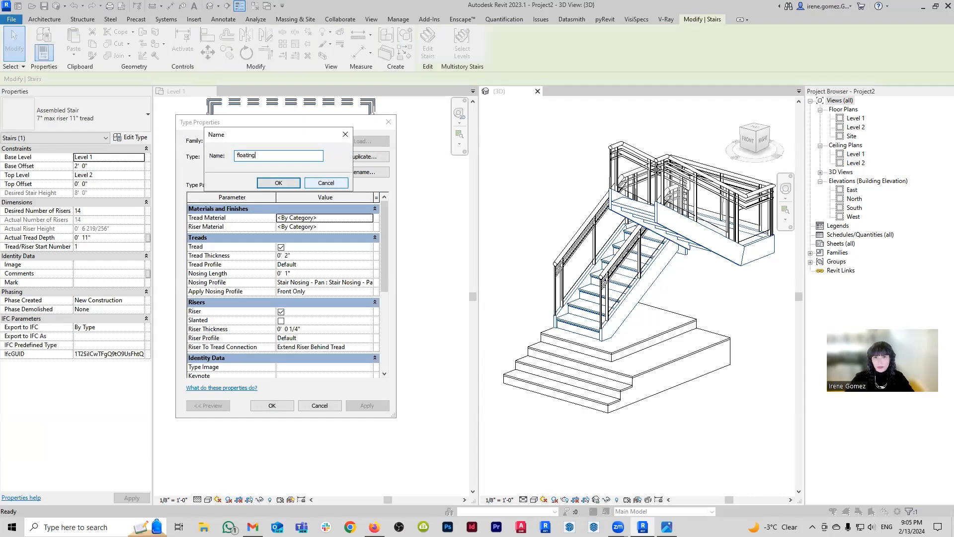
pyautogui.press('Return')
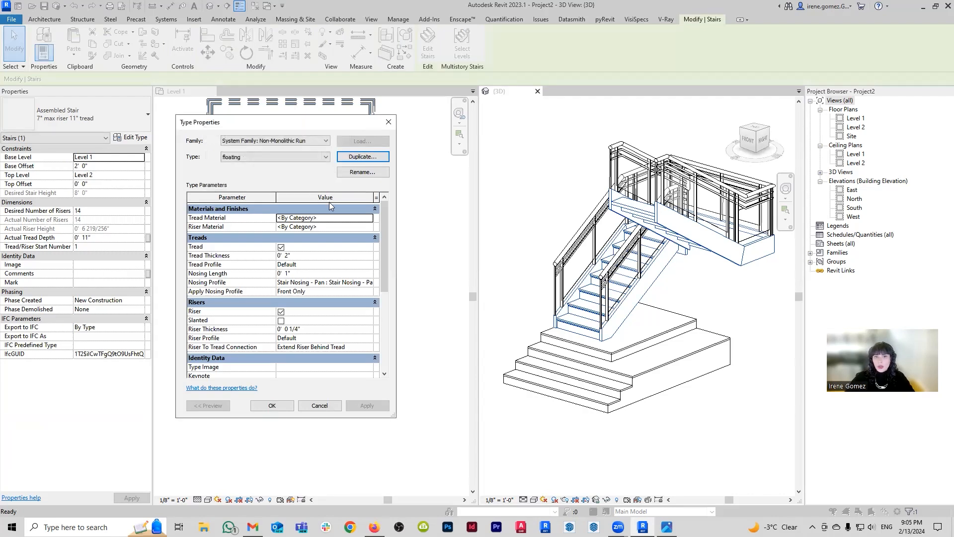
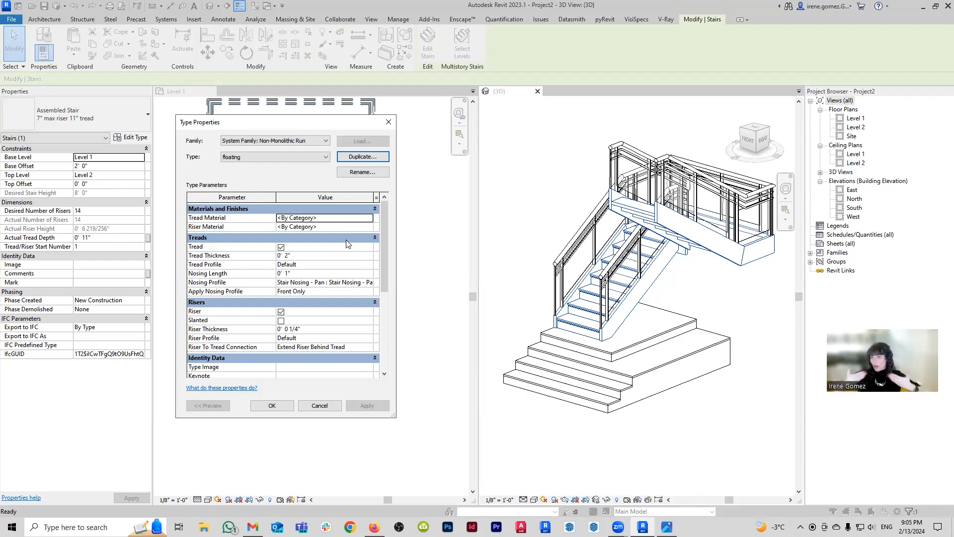
# - Turn off risers for the floating run type and accept the run and stair type changes
pyautogui.click(281, 312)
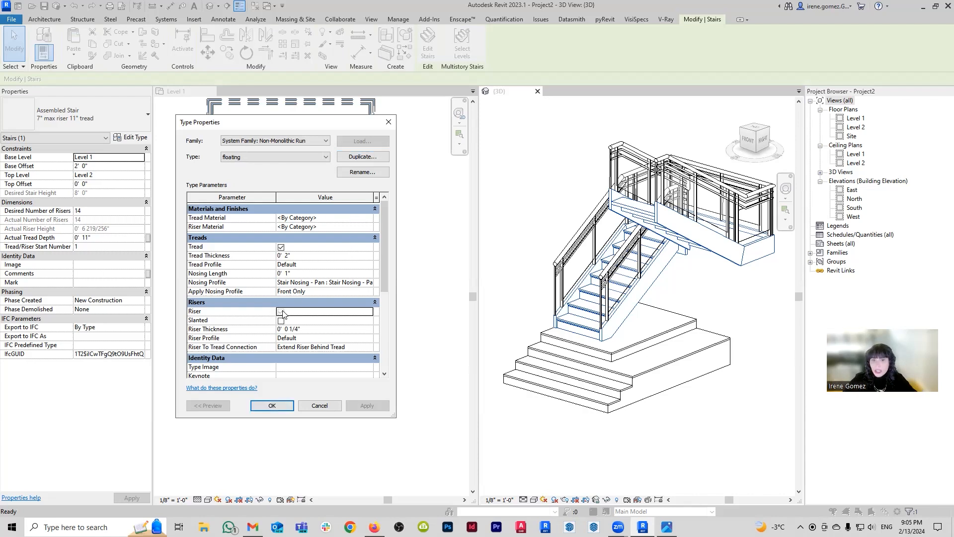
pyautogui.click(376, 406)
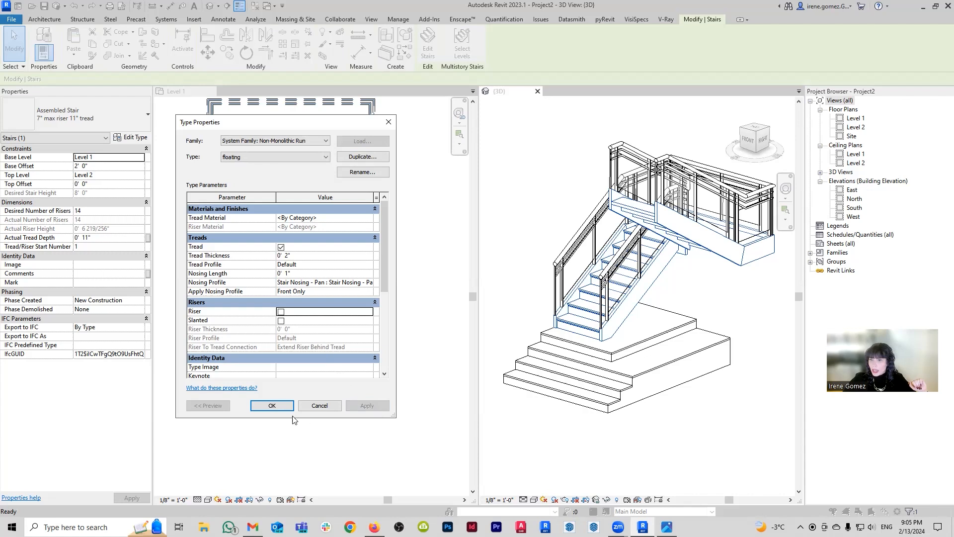
pyautogui.click(272, 405)
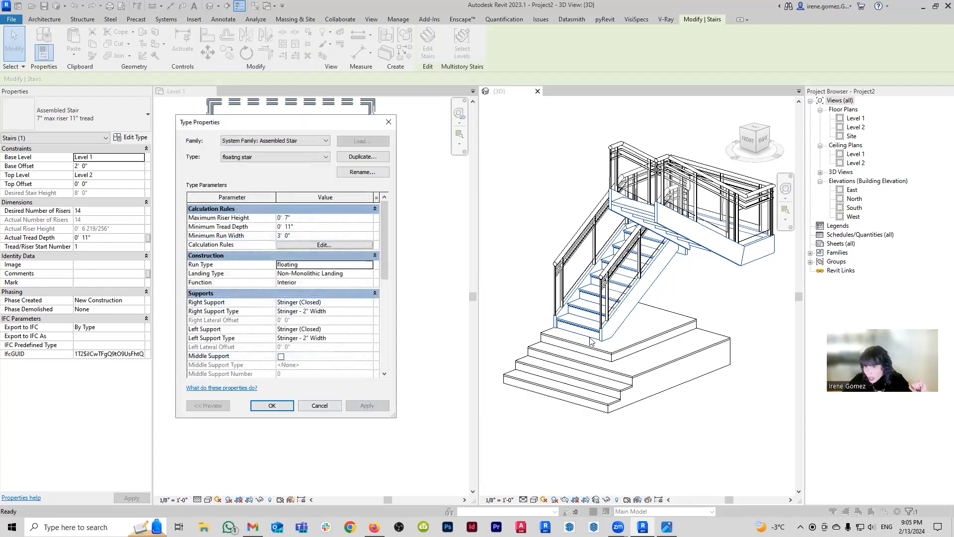
pyautogui.click(272, 405)
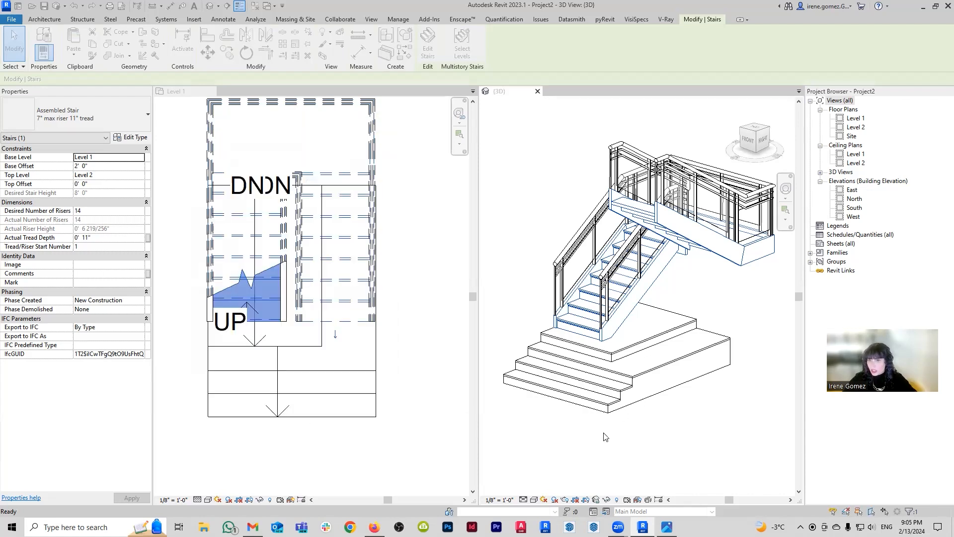
# - Examine the lower flight's treads and open risers up close in the 3D view
pyautogui.click(678, 348)
pyautogui.scroll(5, 574, 349)
pyautogui.keyDown('shift'); pyautogui.moveTo(598, 343); pyautogui.dragTo(569, 330, button='middle'); pyautogui.keyUp('shift')
pyautogui.moveTo(567, 329); pyautogui.dragTo(667, 344, button='middle')
pyautogui.moveTo(642, 343)
pyautogui.keyDown('shift'); pyautogui.mouseDown(button='middle')
pyautogui.moveTo(654, 363)
pyautogui.moveTo(652, 351)
pyautogui.moveTo(743, 296)
pyautogui.moveTo(715, 308)
pyautogui.moveTo(724, 317)
pyautogui.moveTo(641, 332)
pyautogui.mouseUp(button='middle'); pyautogui.keyUp('shift')
pyautogui.scroll(-3, 585, 357)
pyautogui.scroll(3, 587, 329)
pyautogui.scroll(3, 569, 321)
pyautogui.scroll(-5, 567, 316)
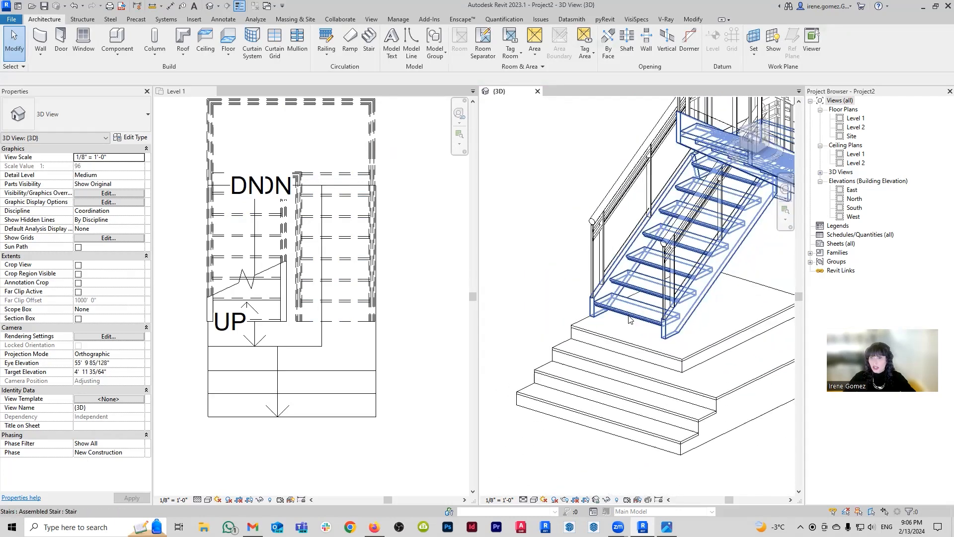
# - Set the nosing profile of the floating stair's run type to Default and apply it
pyautogui.click(635, 313)
pyautogui.click(130, 137)
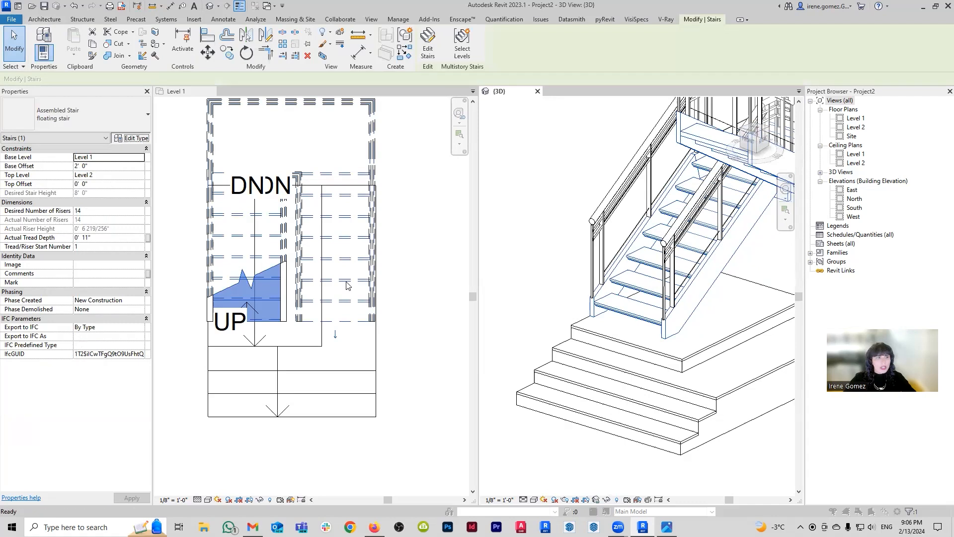
pyautogui.click(323, 264)
pyautogui.click(375, 264)
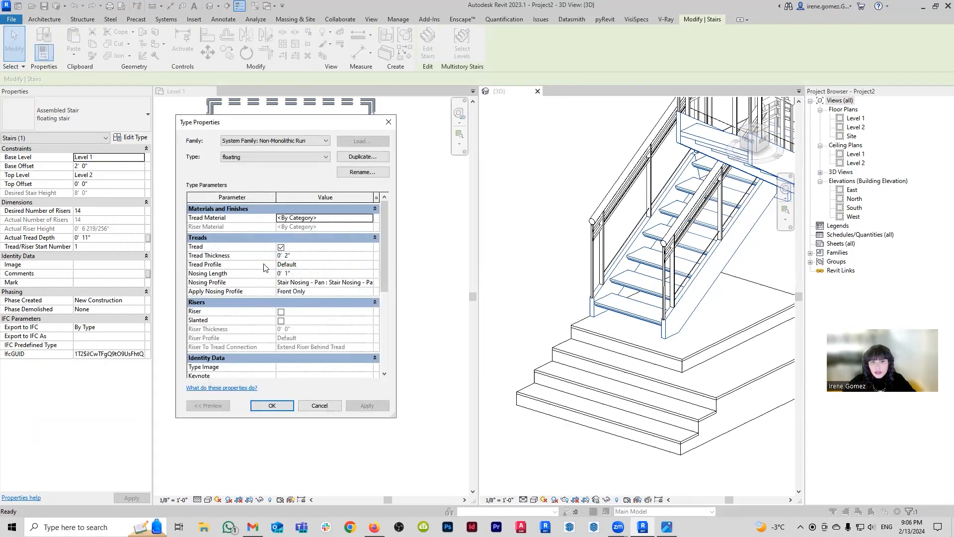
pyautogui.click(369, 282)
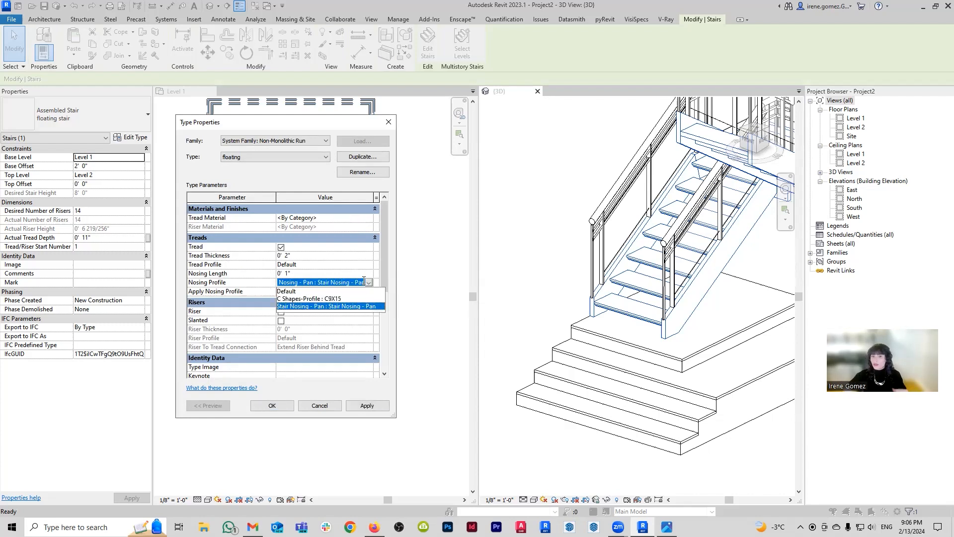
pyautogui.click(287, 291)
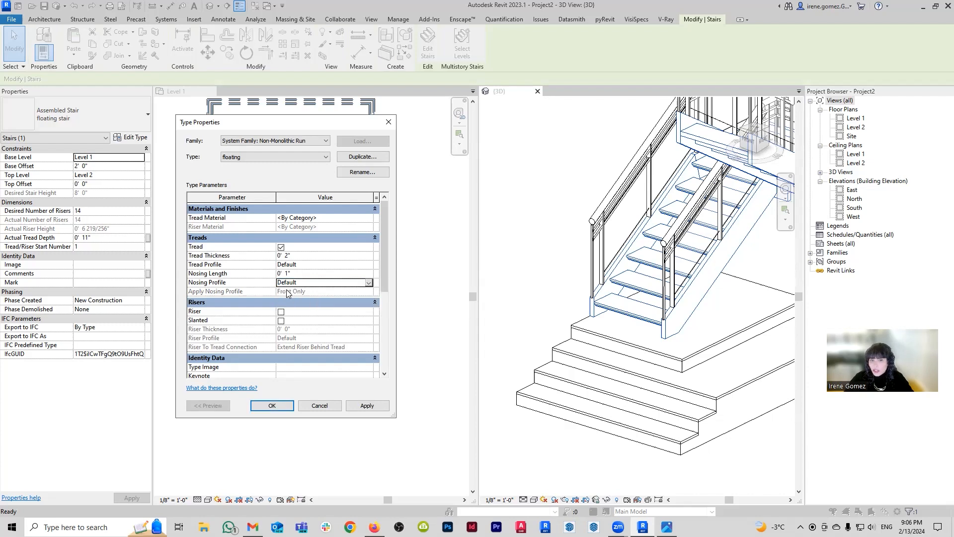
pyautogui.click(374, 406)
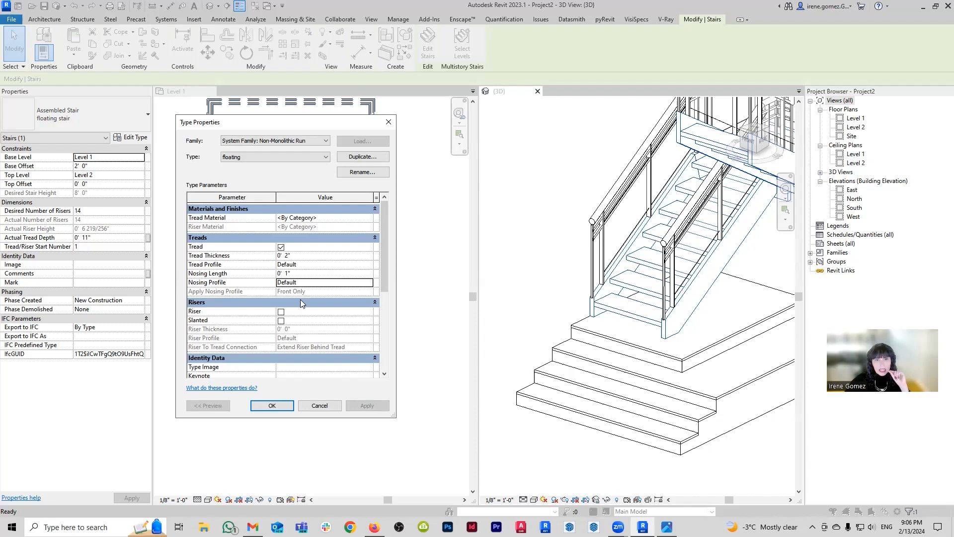
# - Set the floating run type's tread thickness to 3" and apply it
pyautogui.click(298, 255)
pyautogui.write('3"')
pyautogui.press('Return')
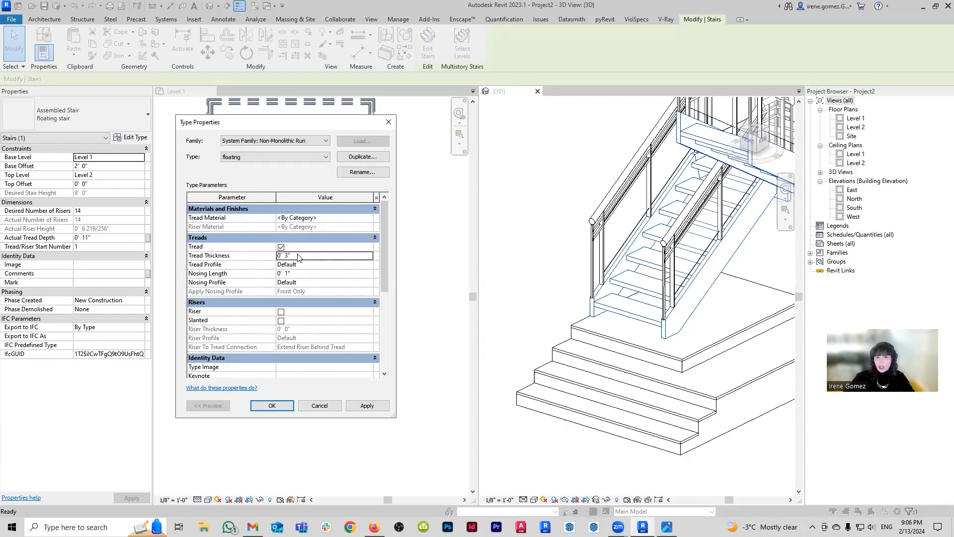
pyautogui.click(367, 406)
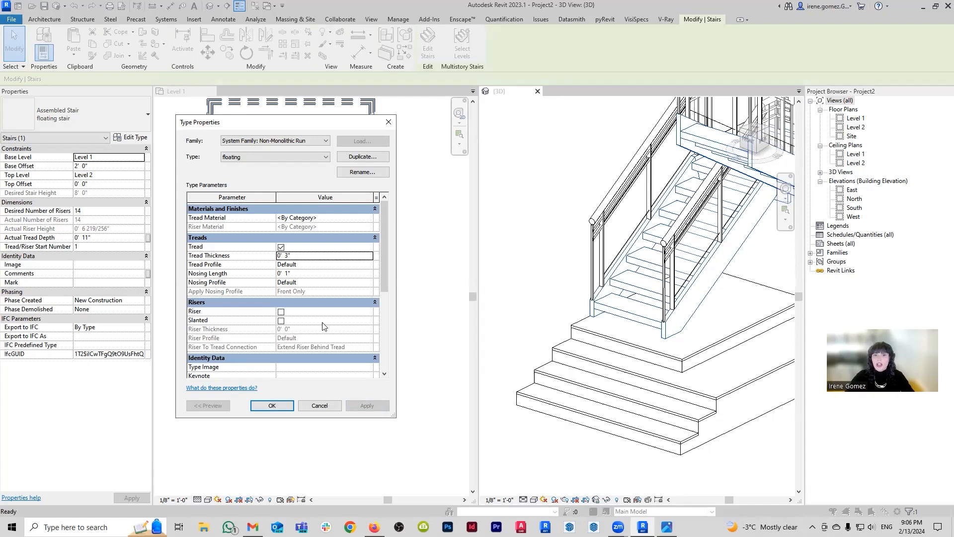
# - Set the floating run type's nosing length to 0" and apply it
pyautogui.click(302, 273)
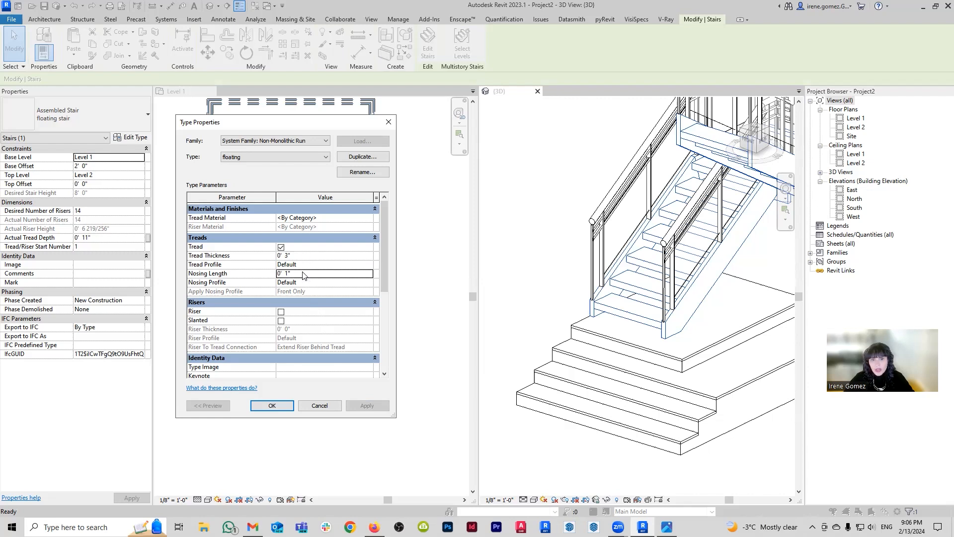
pyautogui.write('0')
pyautogui.click(362, 404)
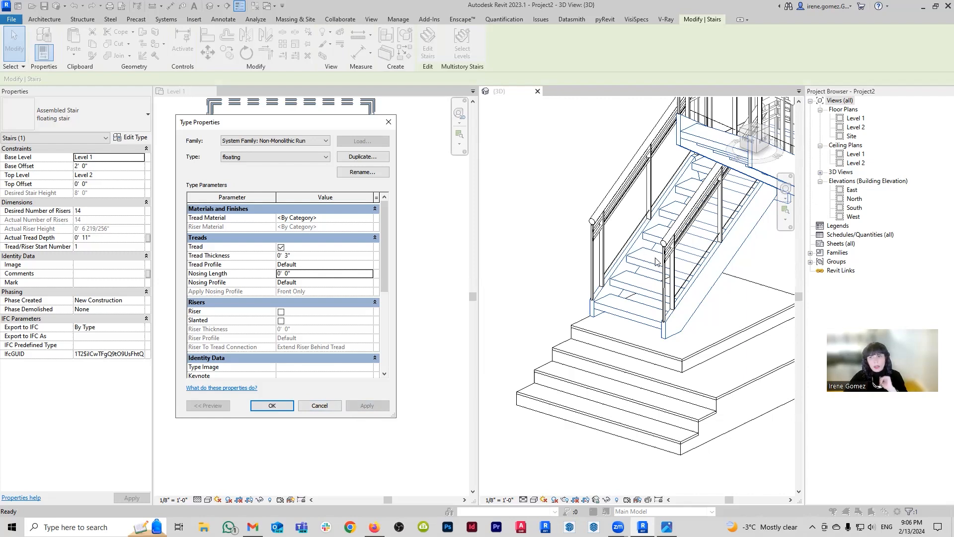
# - Set the floating run type's nosing length to 2" and apply it
pyautogui.click(334, 273)
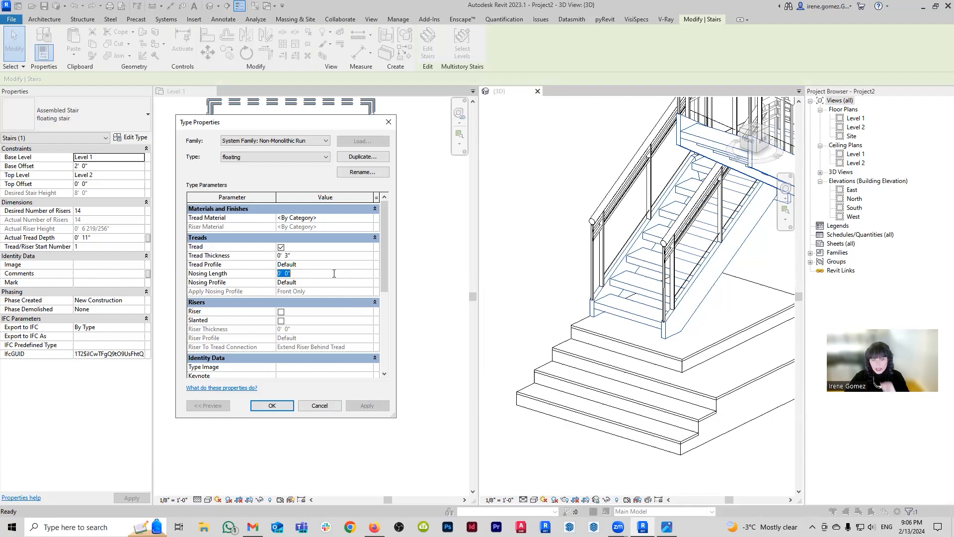
pyautogui.write('2')
pyautogui.press('Return')
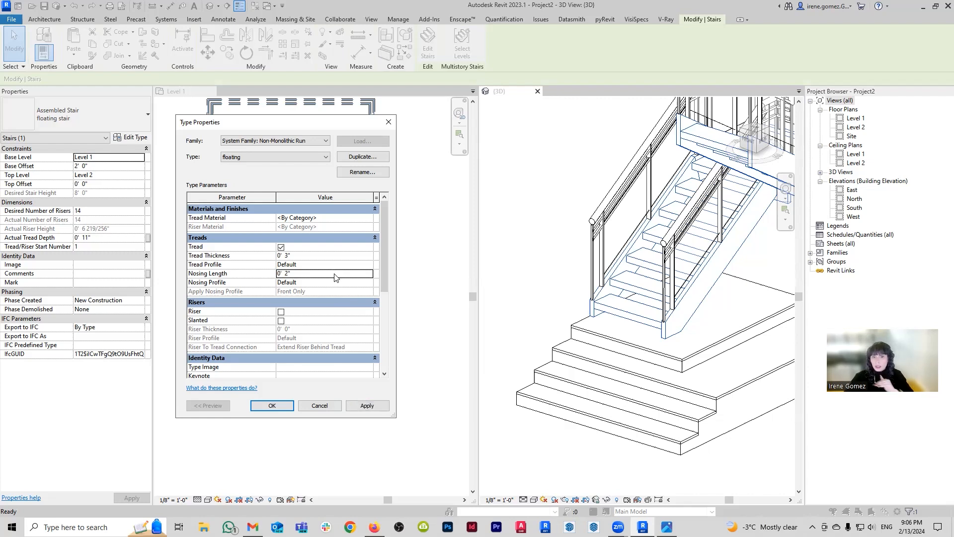
pyautogui.click(363, 404)
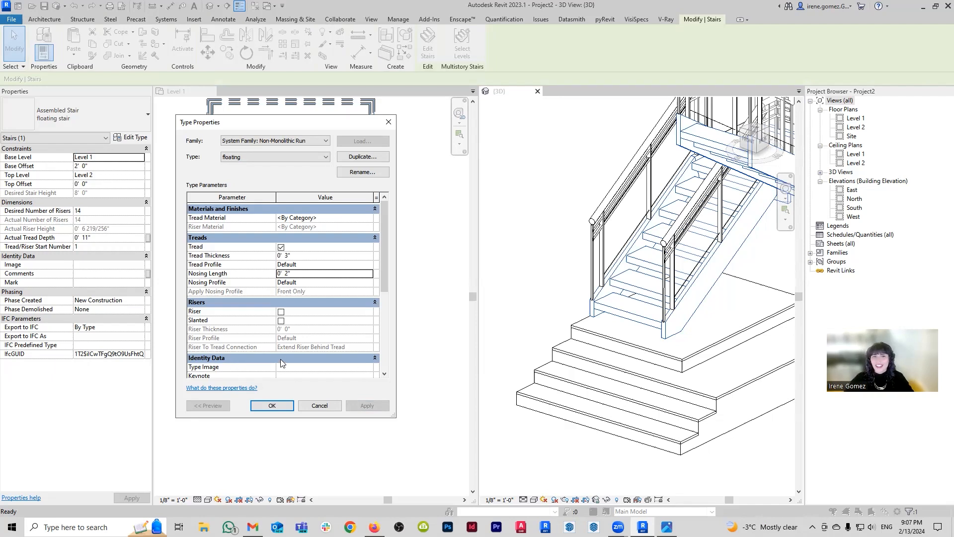
# - Assign Oak Flooring as the floating run's tread material and accept the run and stair type settings
pyautogui.click(365, 218)
pyautogui.click(369, 218)
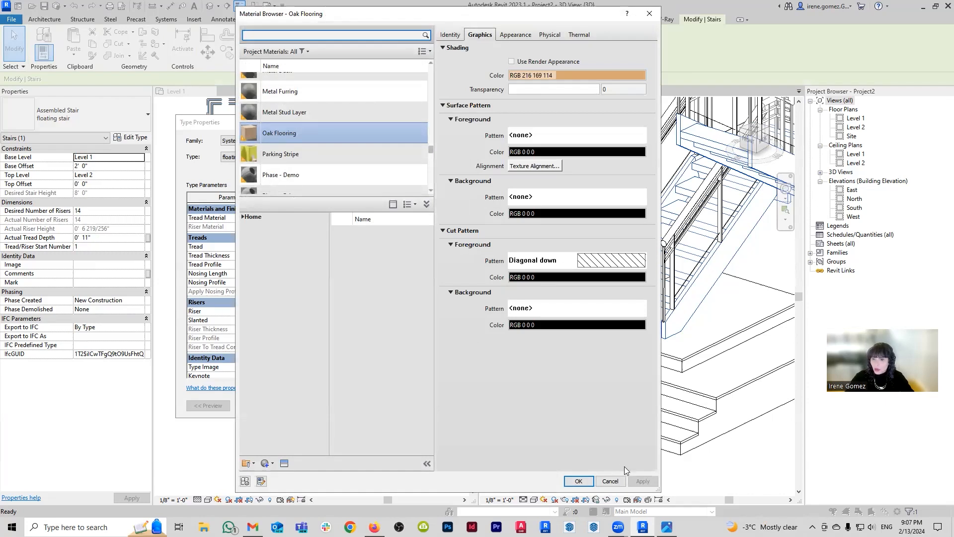
pyautogui.click(579, 481)
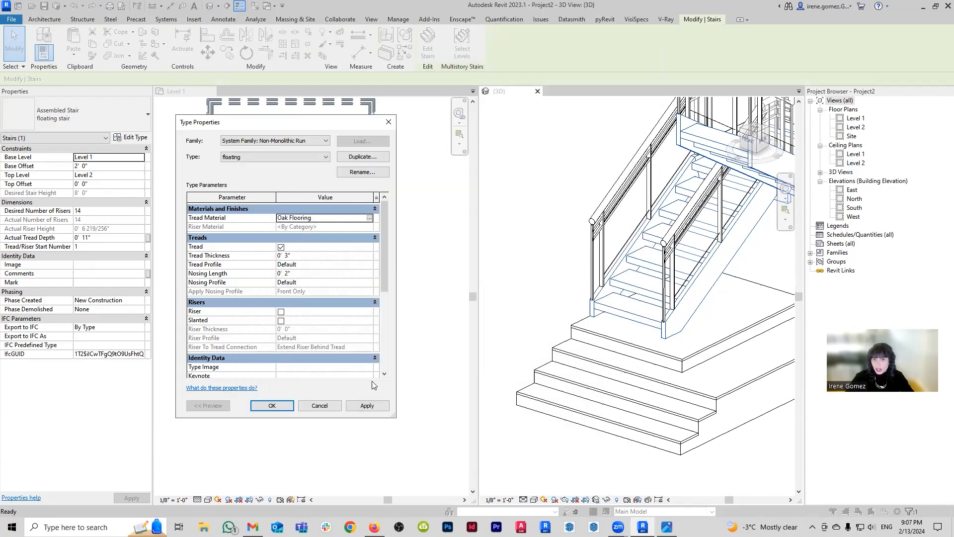
pyautogui.click(366, 406)
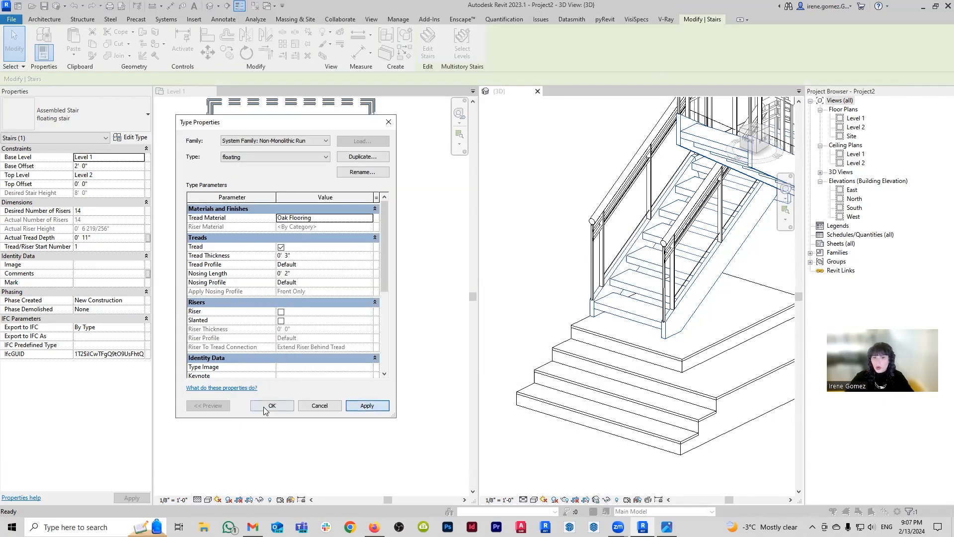
pyautogui.click(272, 405)
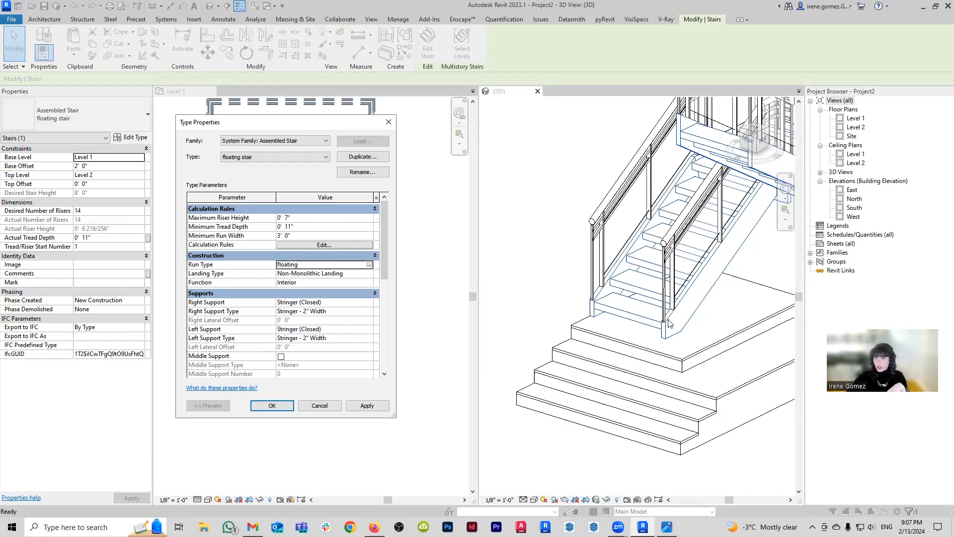
pyautogui.click(272, 406)
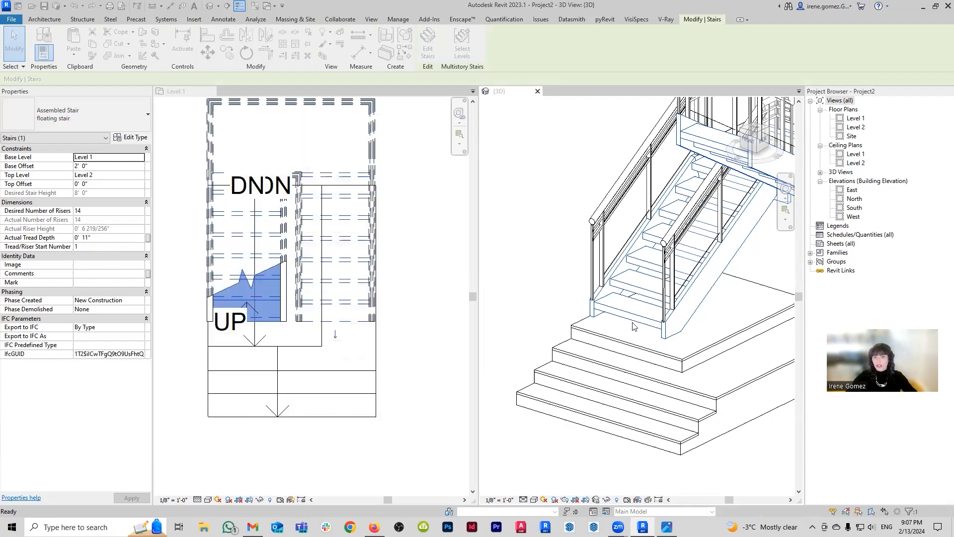
# - Duplicate the stringer type of the floating stair's right support as Stringer - 3" Width
pyautogui.keyDown('shift'); pyautogui.moveTo(646, 343); pyautogui.dragTo(755, 327, button='middle'); pyautogui.keyUp('shift')
pyautogui.click(754, 327)
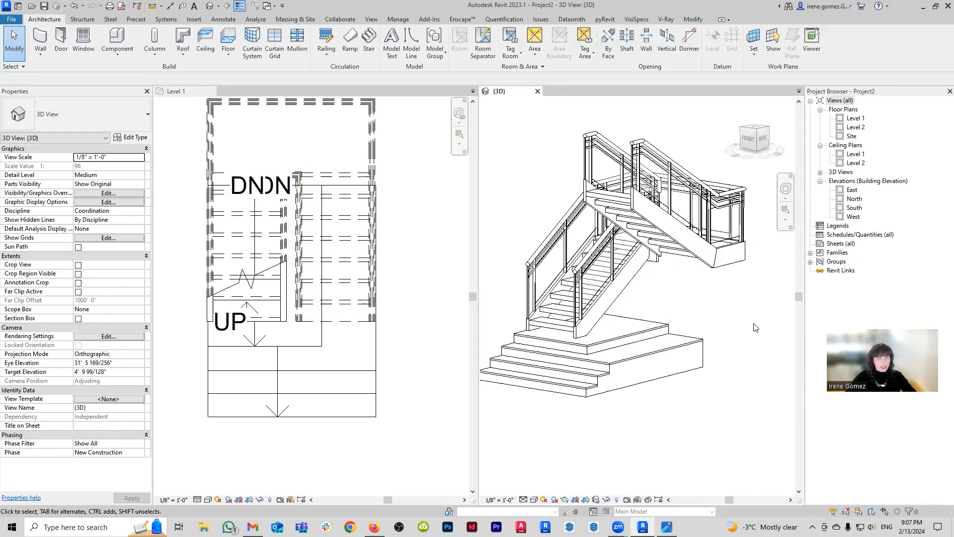
pyautogui.keyDown('shift'); pyautogui.moveTo(666, 323); pyautogui.dragTo(631, 337, button='middle'); pyautogui.keyUp('shift')
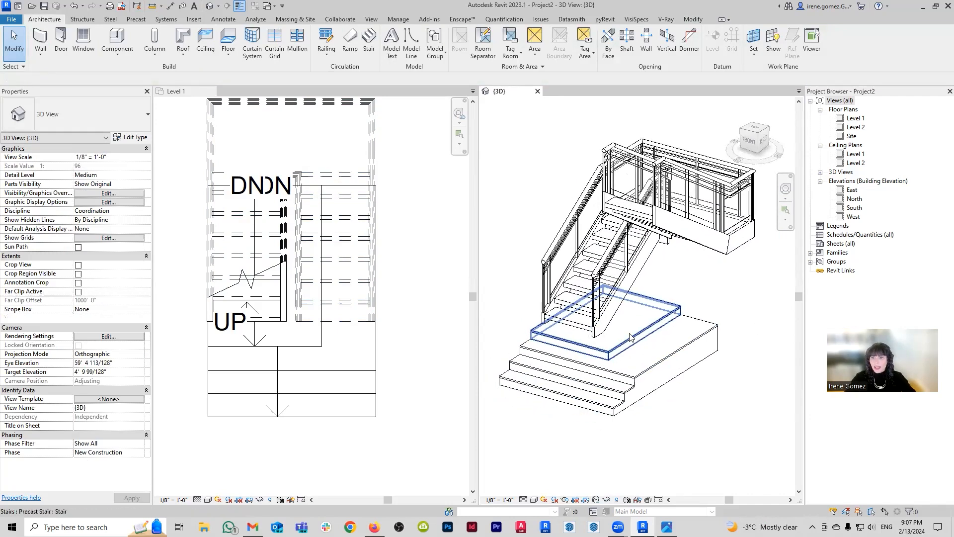
pyautogui.click(613, 289)
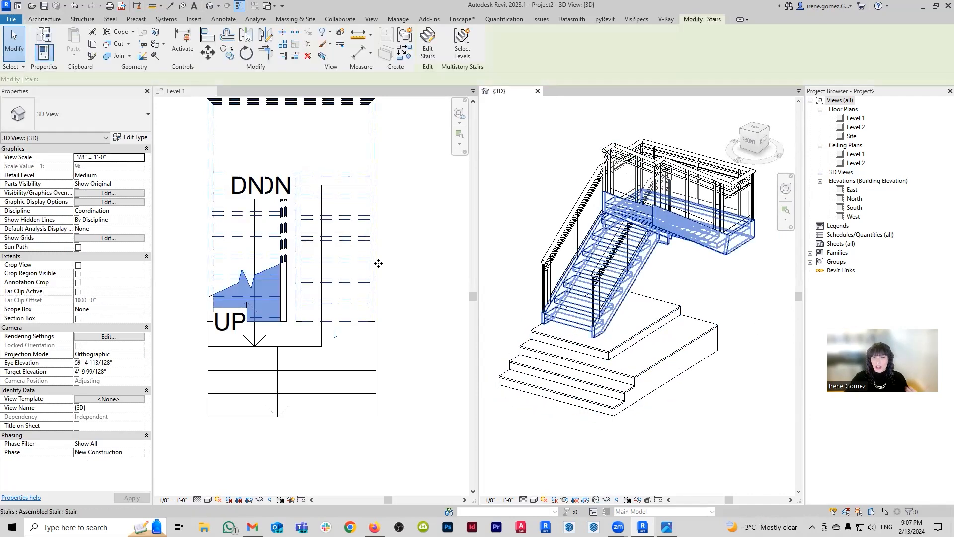
pyautogui.click(144, 140)
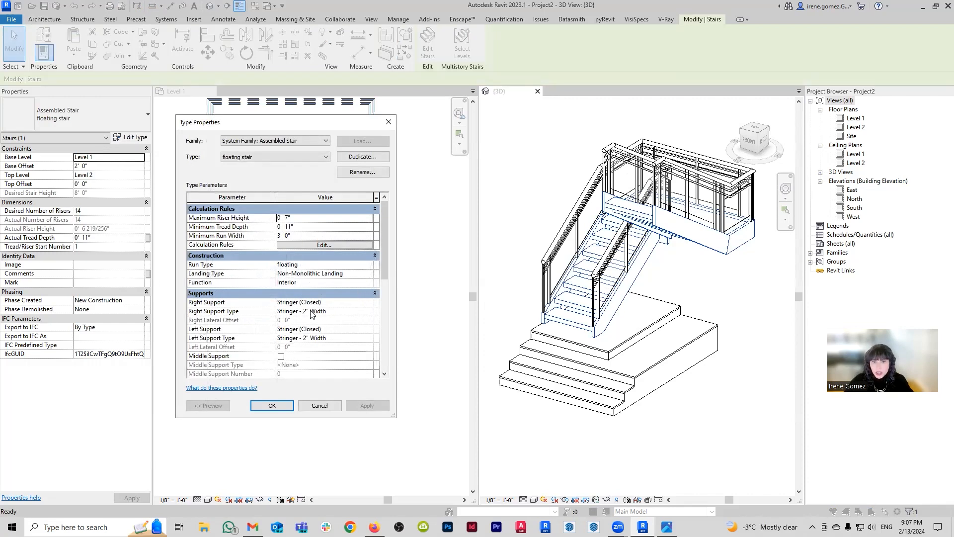
pyautogui.click(370, 312)
pyautogui.click(370, 312)
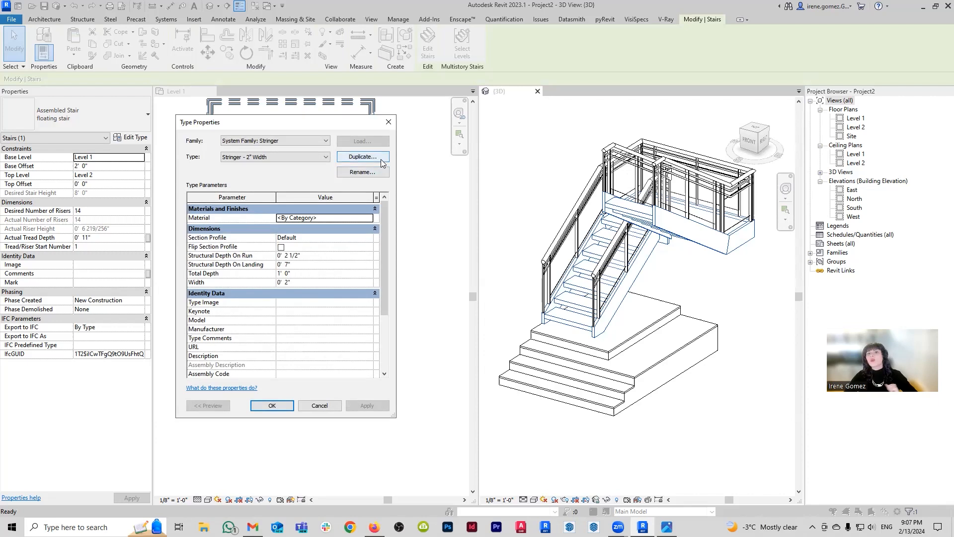
pyautogui.click(361, 157)
pyautogui.click(265, 157)
pyautogui.press('BackSpace')
pyautogui.write('3')
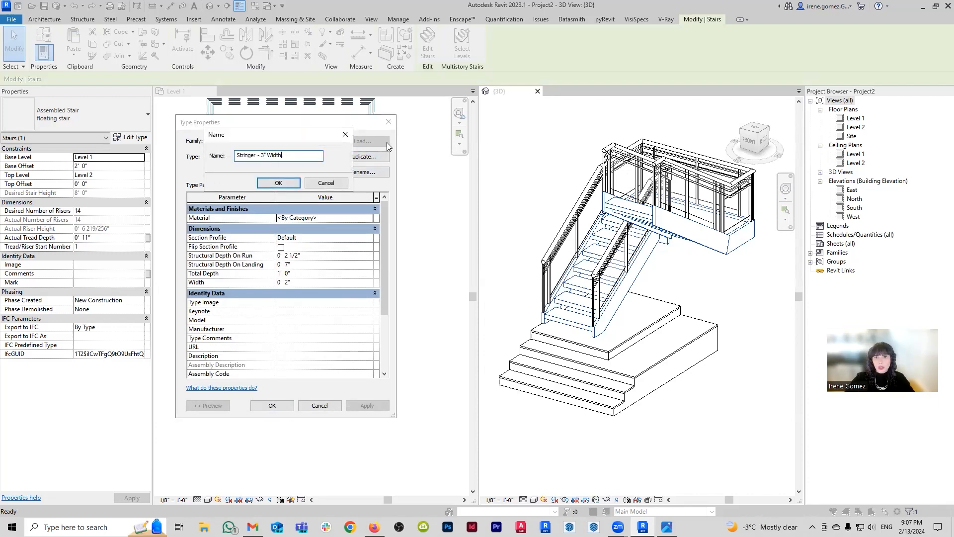
pyautogui.click(279, 182)
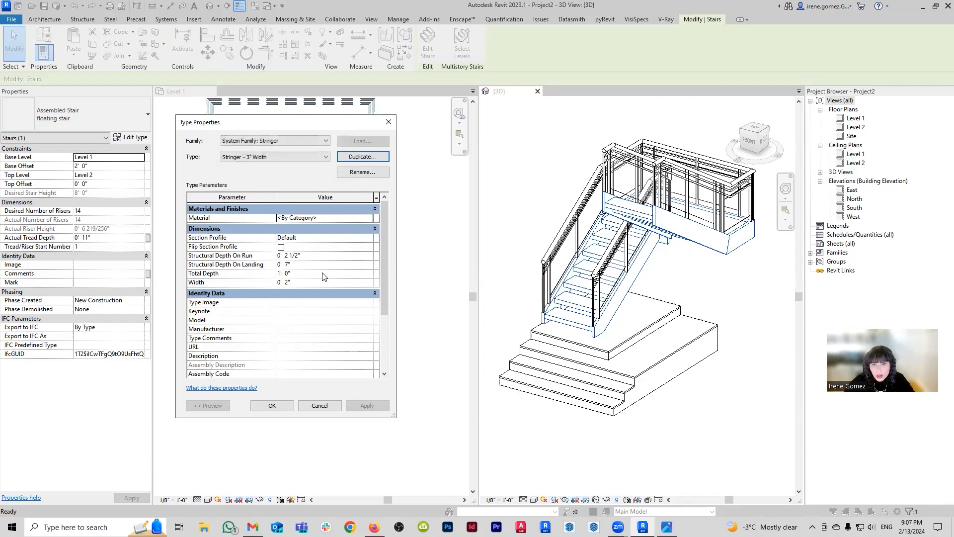
# - Set the width of the Stringer - 3" Width type to 3" and accept the change
pyautogui.click(296, 283)
pyautogui.write('3"')
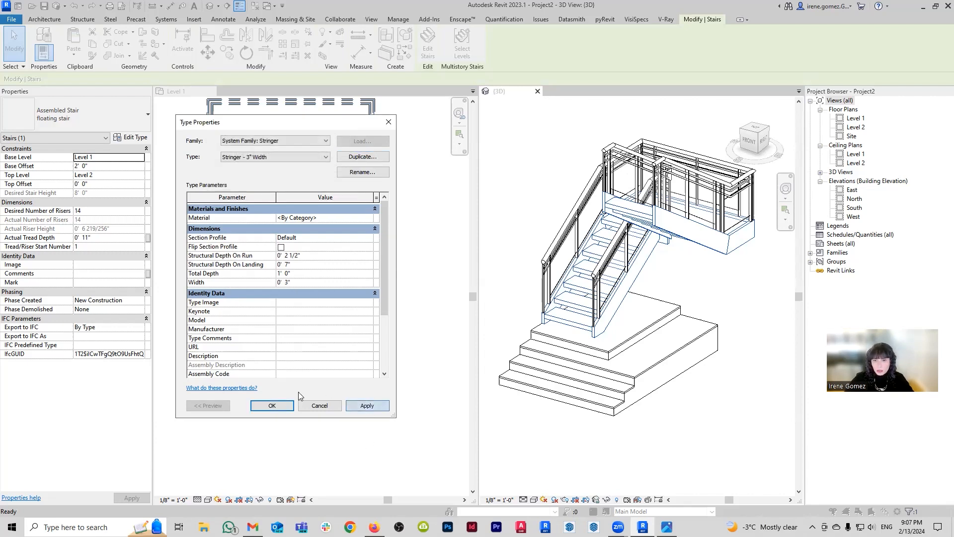
pyautogui.click(272, 405)
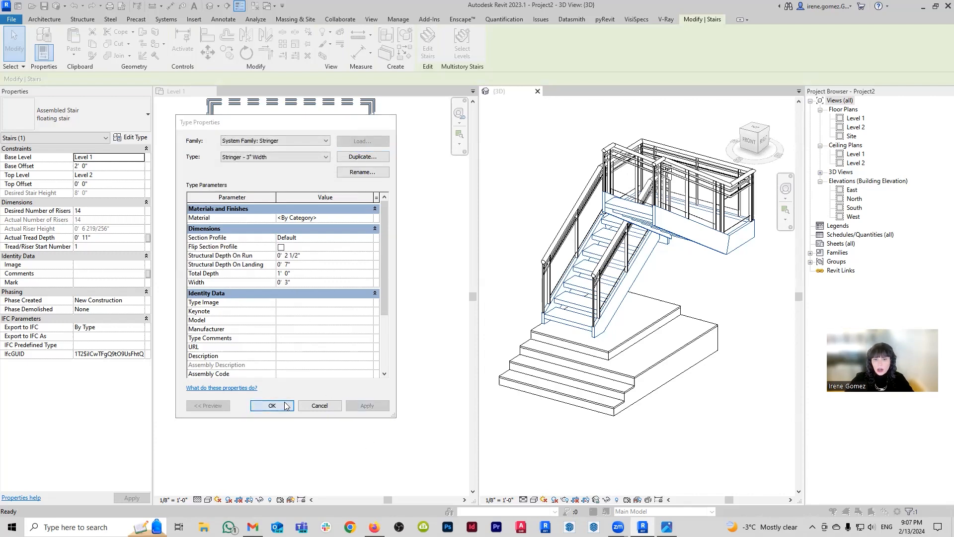
# - Set the floating stair's left support type to Stringer - 3" Width, then apply and accept the stair type settings
pyautogui.click(348, 338)
pyautogui.click(370, 338)
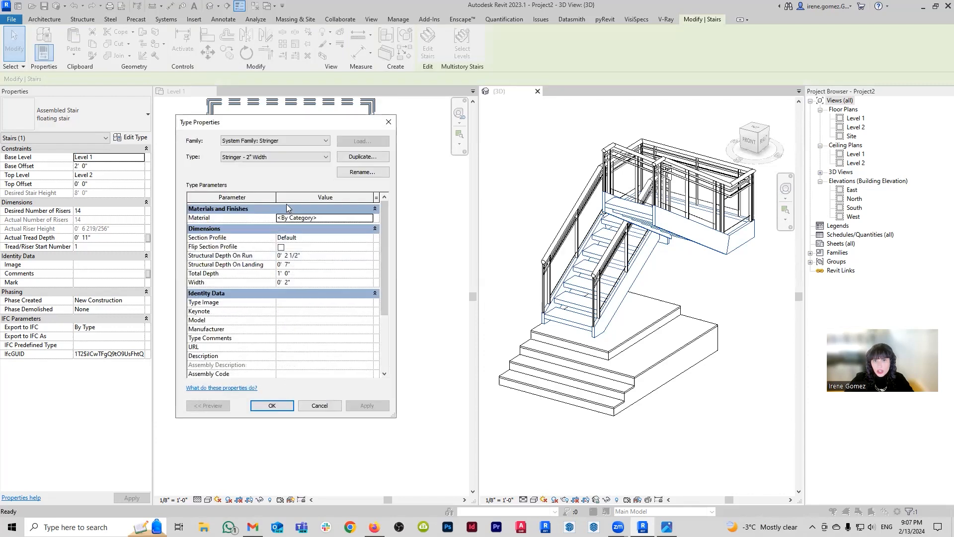
pyautogui.click(298, 156)
pyautogui.click(258, 173)
pyautogui.click(278, 406)
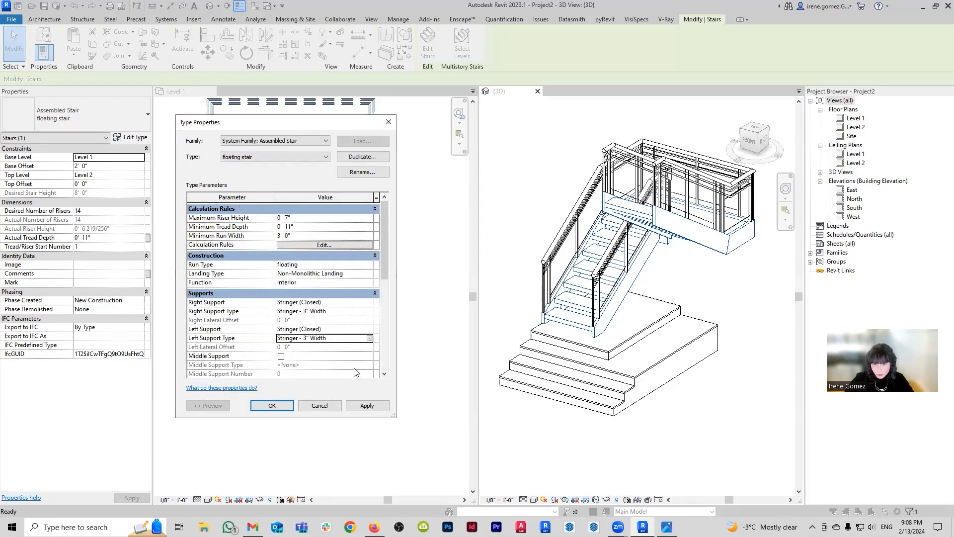
pyautogui.click(368, 406)
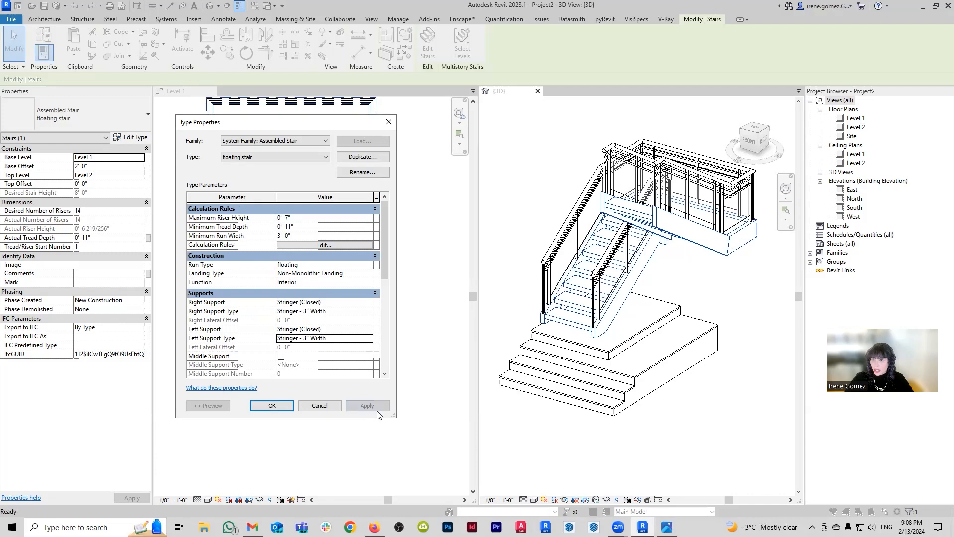
pyautogui.click(272, 406)
# - Change the 3D view's visual style so that the stair's material textures are displayed
pyautogui.click(689, 443)
pyautogui.keyDown('shift'); pyautogui.moveTo(687, 425); pyautogui.dragTo(664, 400, button='middle'); pyautogui.keyUp('shift')
pyautogui.click(534, 500)
pyautogui.click(550, 489)
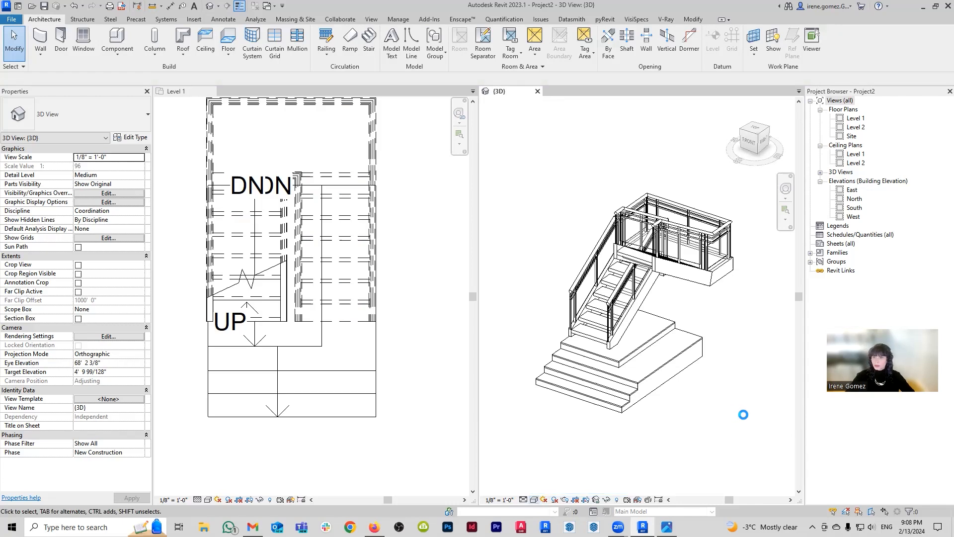
pyautogui.moveTo(731, 418)
pyautogui.keyDown('shift'); pyautogui.mouseDown(button='middle')
pyautogui.moveTo(701, 429)
pyautogui.moveTo(710, 415)
pyautogui.moveTo(729, 413)
pyautogui.moveTo(697, 453)
pyautogui.moveTo(658, 382)
pyautogui.mouseUp(button='middle'); pyautogui.keyUp('shift')
# - Set the tread material of the lower platform stair's run type to Oak Flooring, matching its monolithic material, and accept the type settings
pyautogui.click(627, 375)
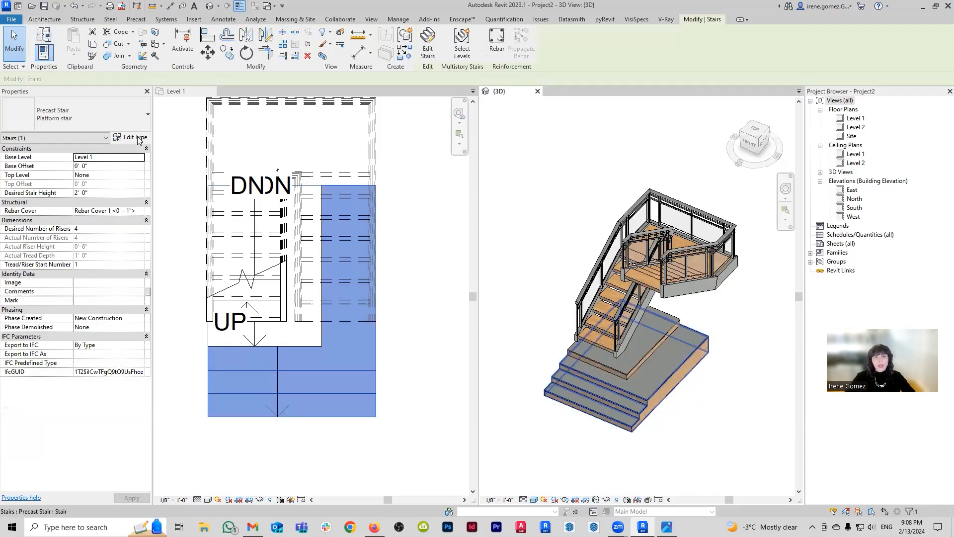
pyautogui.click(131, 137)
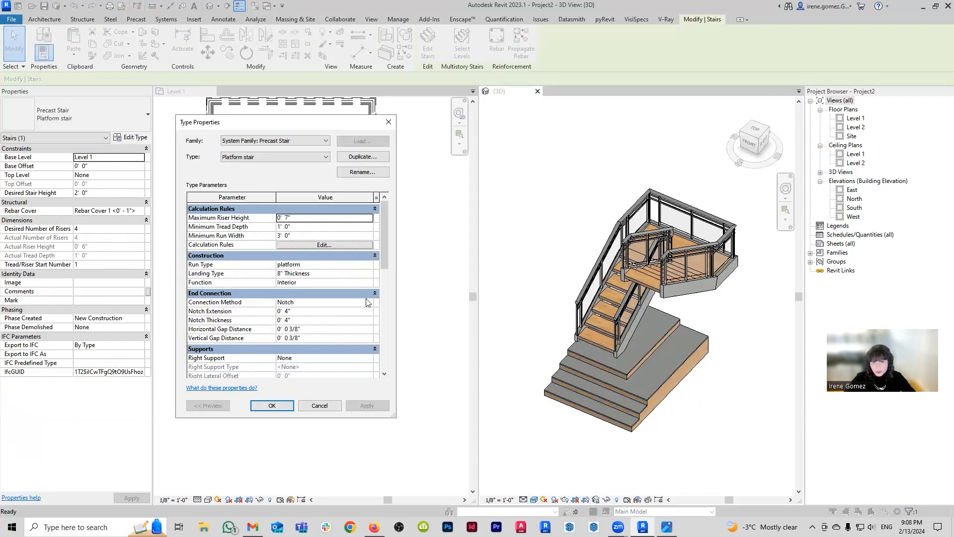
pyautogui.click(372, 265)
pyautogui.click(373, 264)
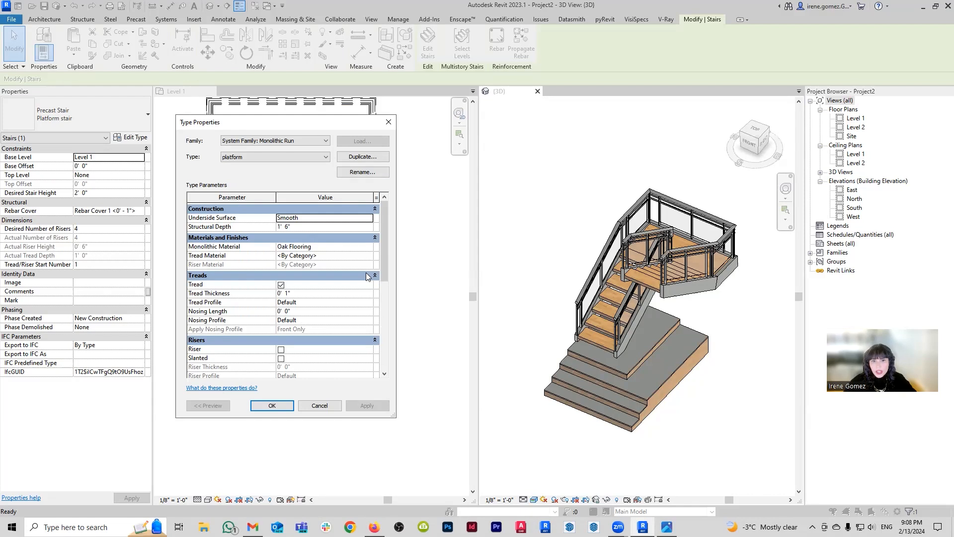
pyautogui.click(337, 247)
pyautogui.hotkey('ctrl', 'c')
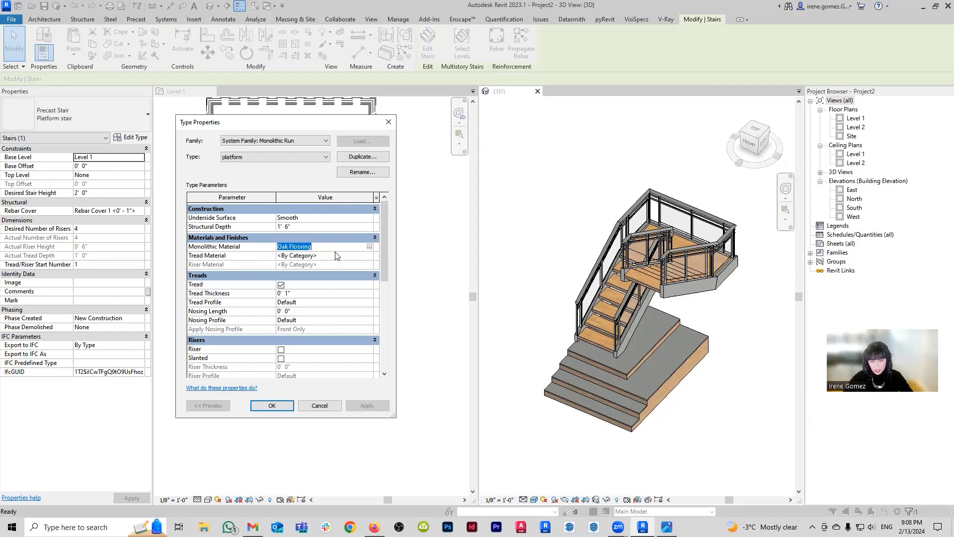
pyautogui.click(338, 256)
pyautogui.hotkey('ctrl', 'v')
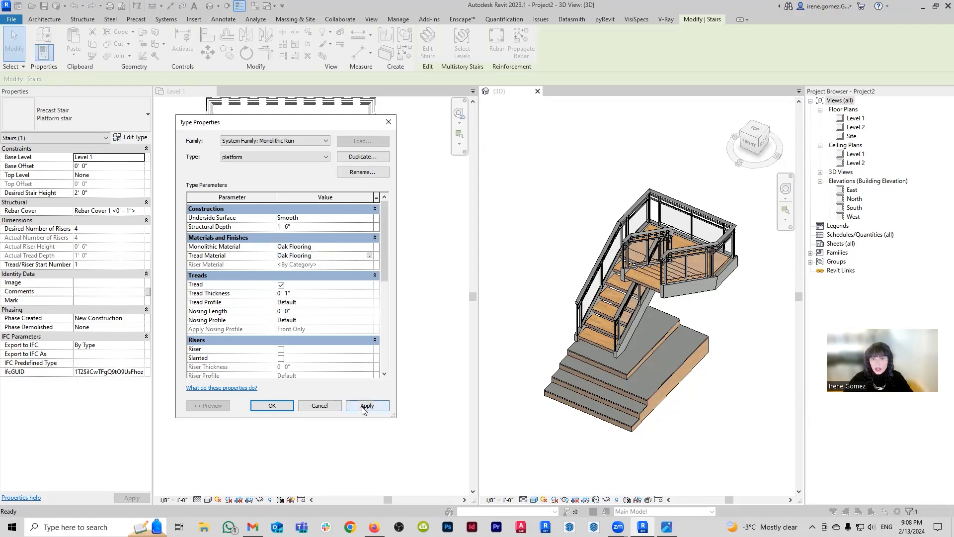
pyautogui.click(364, 408)
pyautogui.click(279, 407)
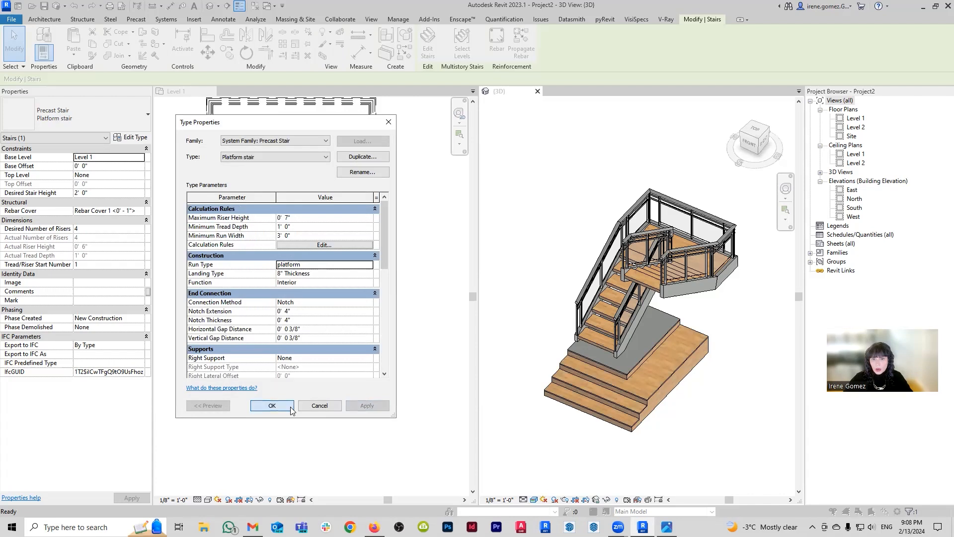
pyautogui.click(289, 407)
# - Set the tread material of the upper platform's run type, platform 2, to Oak Flooring and accept the type settings
pyautogui.click(646, 331)
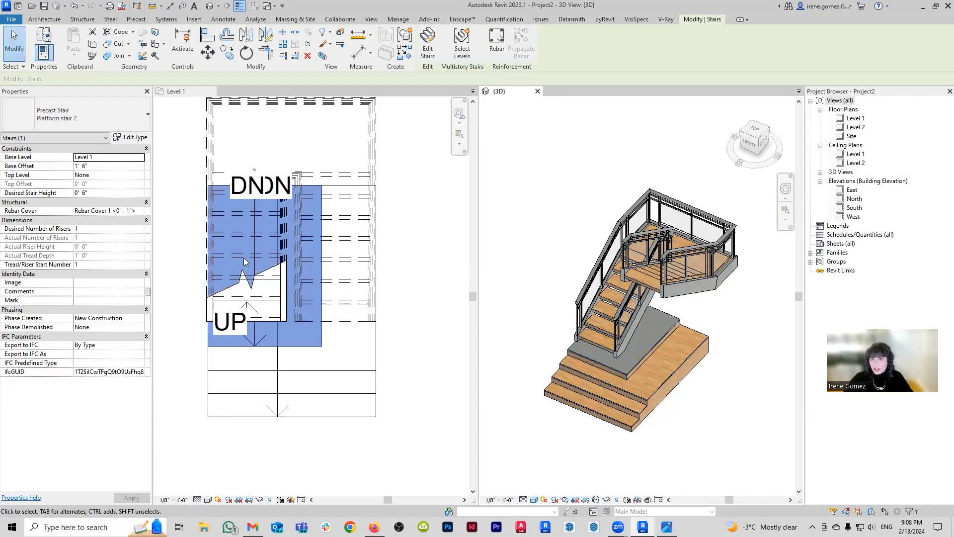
pyautogui.click(136, 140)
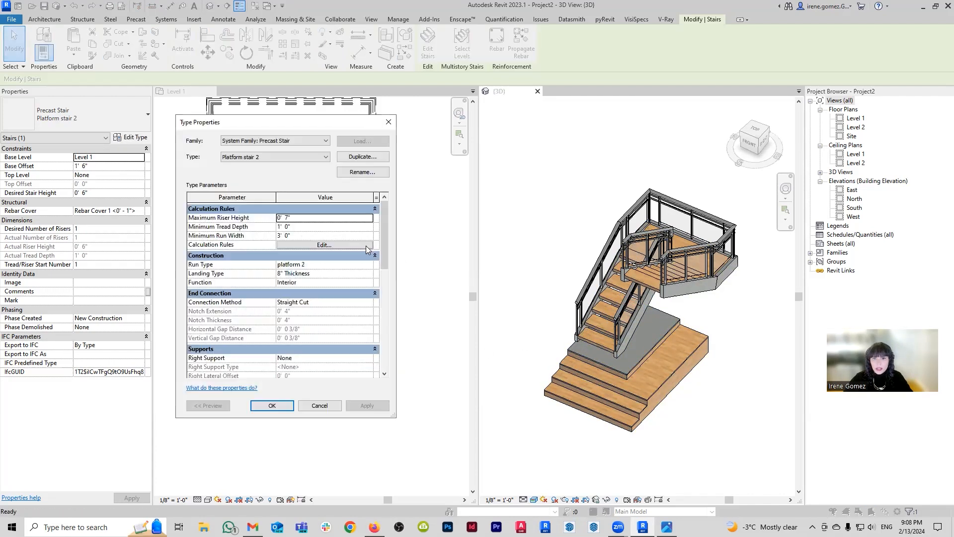
pyautogui.click(372, 266)
pyautogui.click(371, 264)
pyautogui.click(328, 247)
pyautogui.hotkey('ctrl', 'a')
pyautogui.hotkey('ctrl', 'c')
pyautogui.click(329, 255)
pyautogui.hotkey('ctrl', 'v')
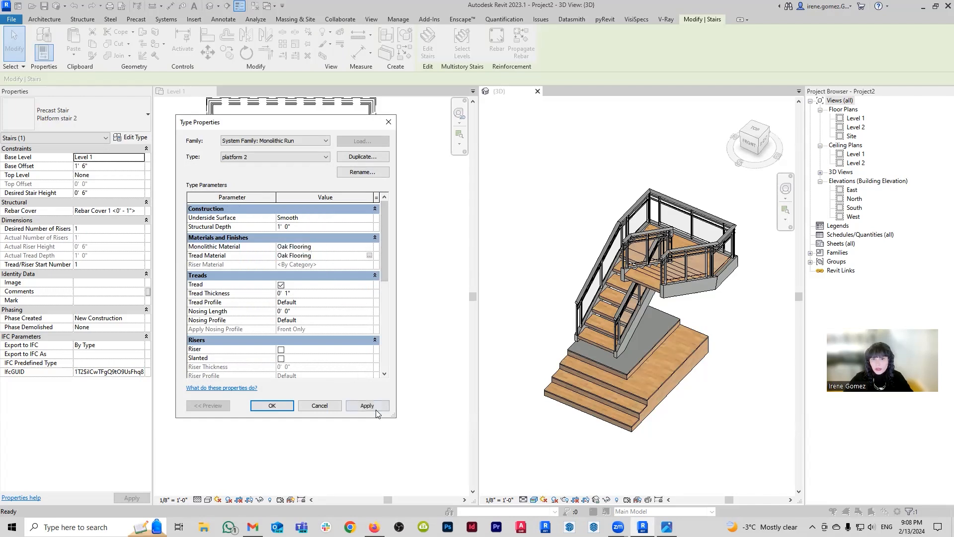
pyautogui.click(367, 406)
pyautogui.click(273, 406)
pyautogui.click(276, 405)
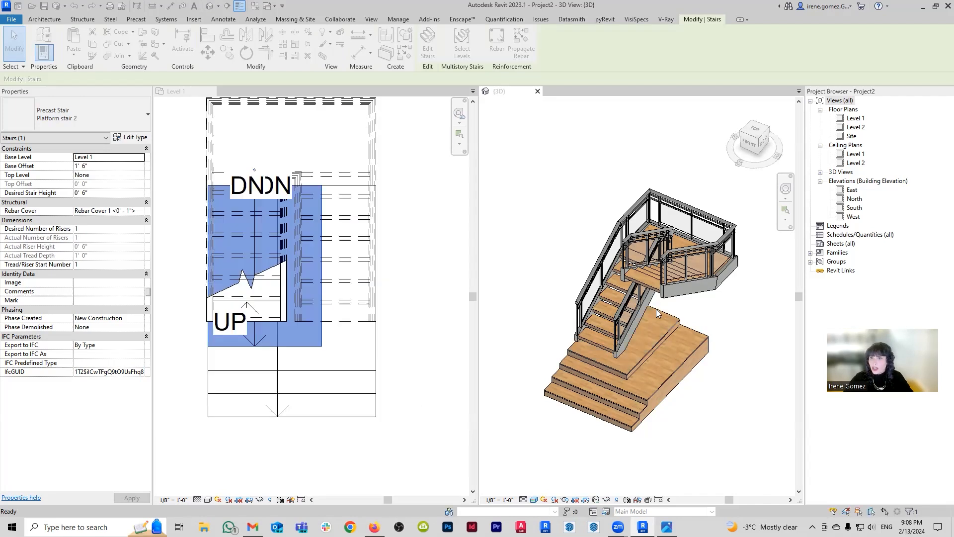
# - Assign Oak Flooring as the material of the floating stair's Stringer - 3" Width type and accept the stair type settings
pyautogui.click(247, 216)
pyautogui.click(132, 137)
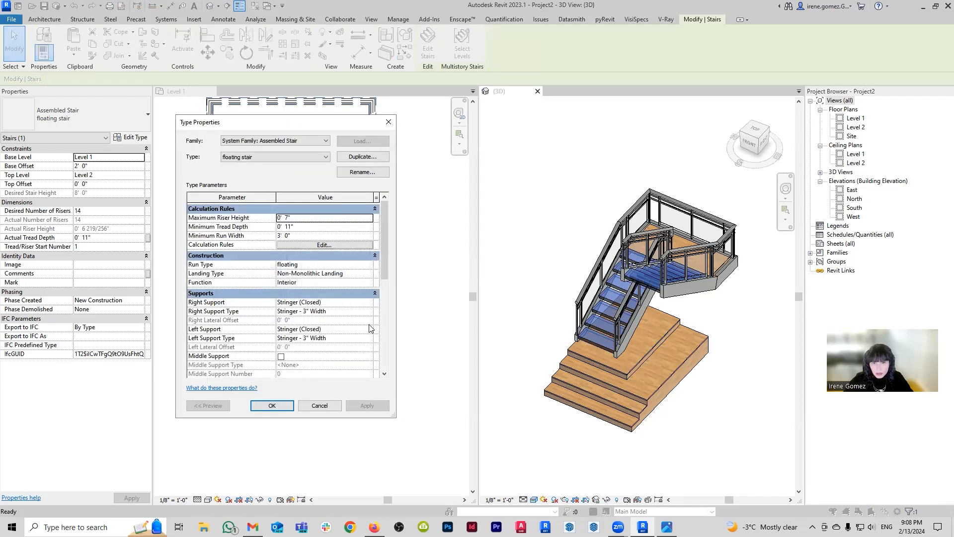
pyautogui.scroll(-1, 351, 328)
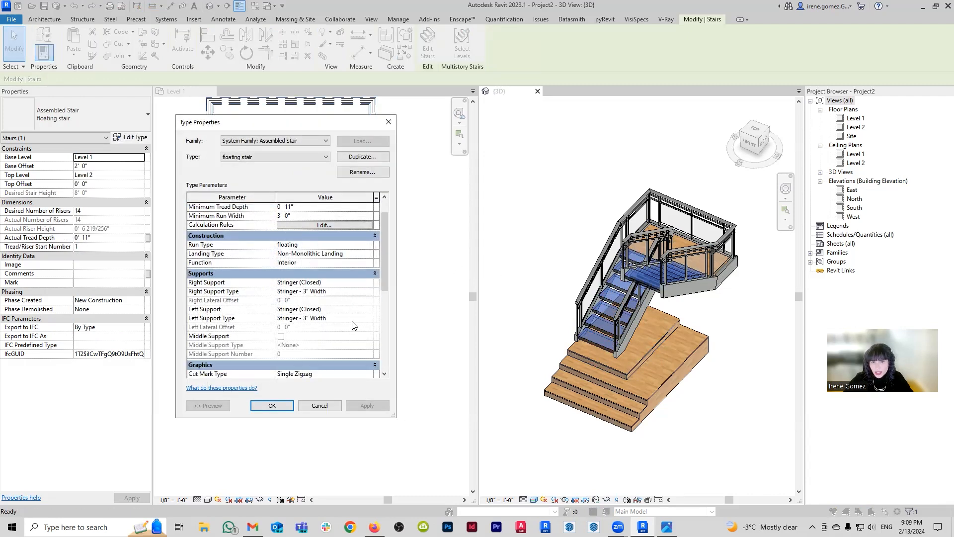
pyautogui.scroll(-1, 354, 325)
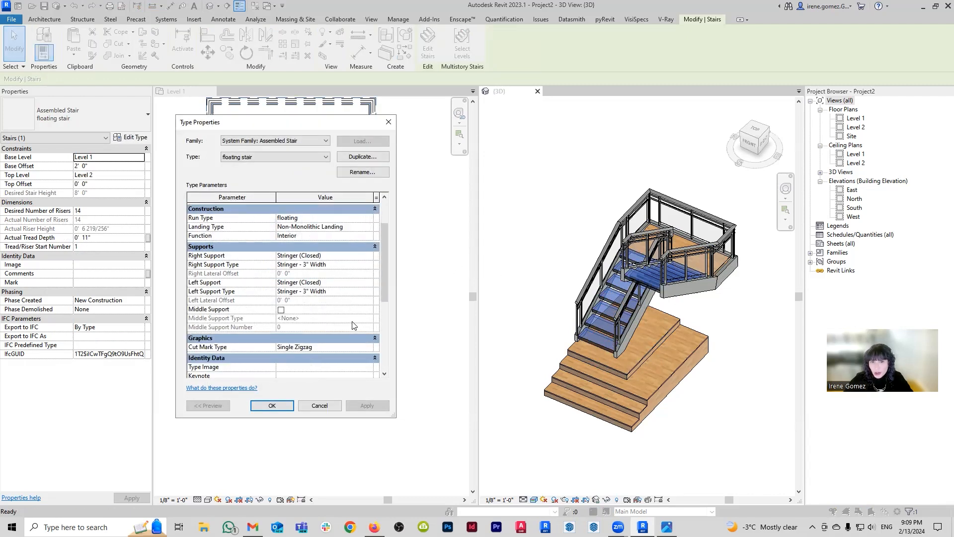
pyautogui.click(370, 264)
pyautogui.click(371, 265)
pyautogui.click(327, 217)
pyautogui.hotkey('ctrl', 'v')
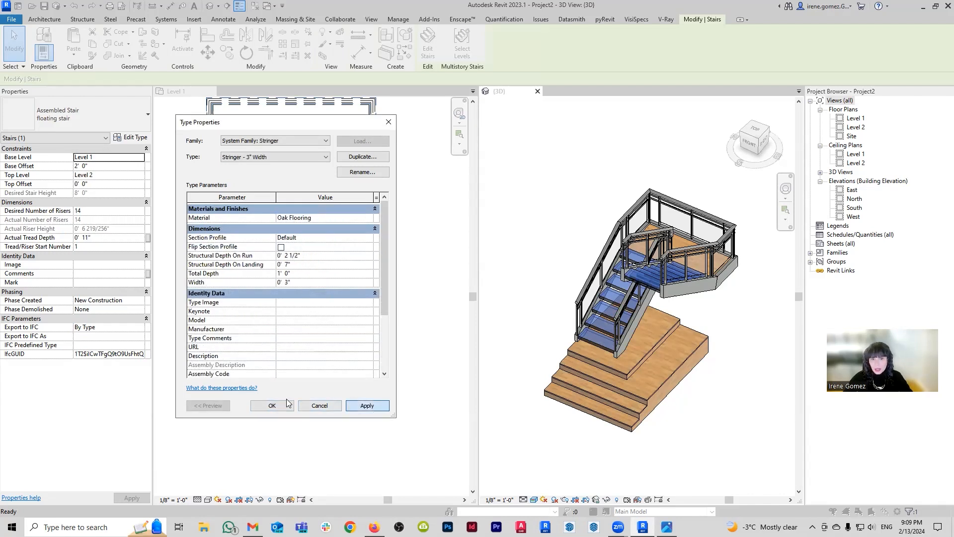
pyautogui.click(292, 406)
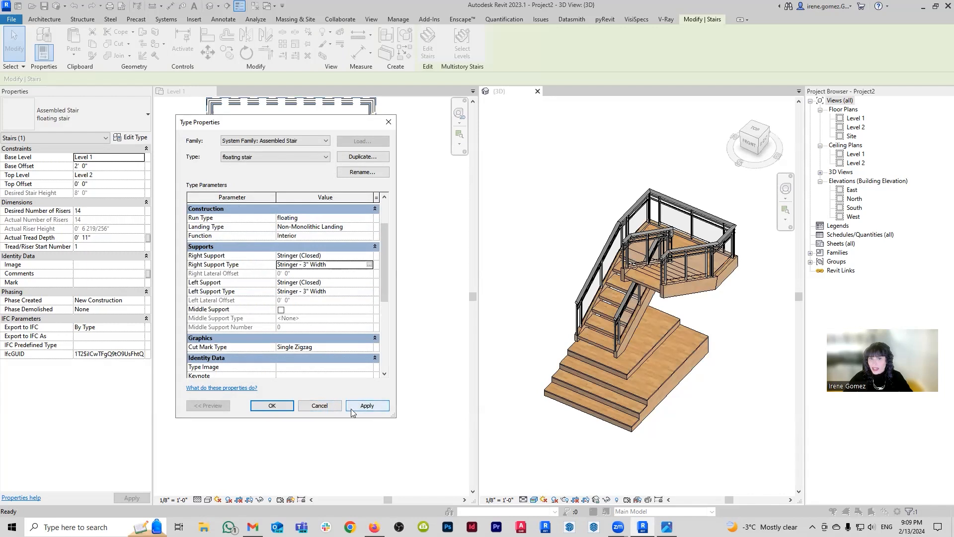
pyautogui.click(273, 409)
# - Examine the floating stair's treads, open risers, stringers and railings from several angles in the 3D view
pyautogui.click(713, 400)
pyautogui.keyDown('shift'); pyautogui.moveTo(692, 380); pyautogui.dragTo(665, 340, button='middle'); pyautogui.keyUp('shift')
pyautogui.scroll(2, 676, 226)
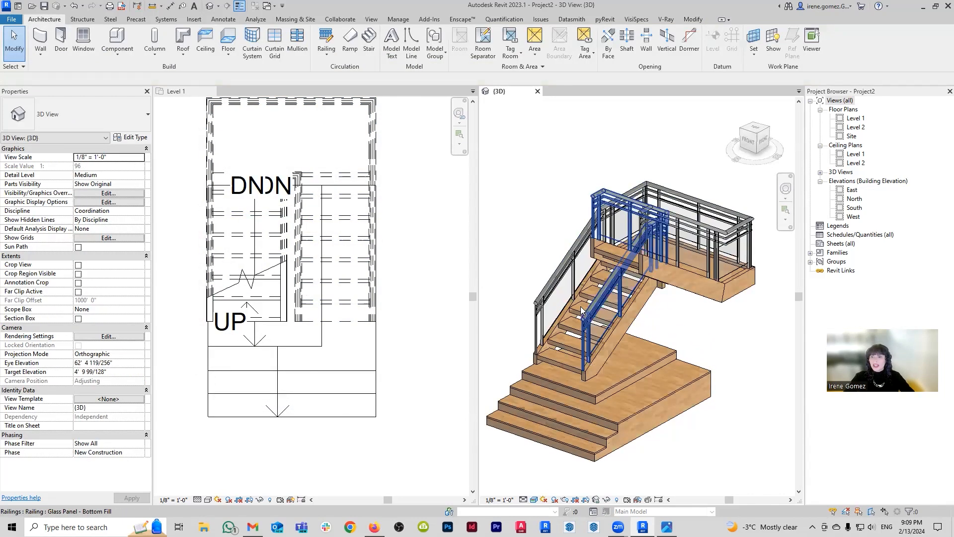
pyautogui.scroll(3, 649, 308)
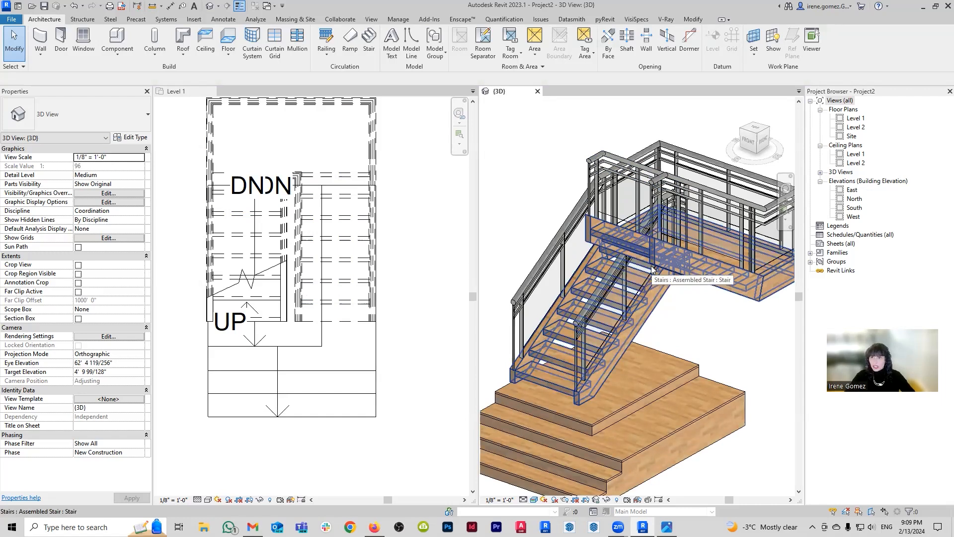
pyautogui.keyDown('shift'); pyautogui.moveTo(626, 281); pyautogui.dragTo(708, 345, button='middle'); pyautogui.keyUp('shift')
pyautogui.scroll(3, 733, 365)
pyautogui.keyDown('shift'); pyautogui.moveTo(686, 415); pyautogui.dragTo(642, 344, button='middle'); pyautogui.keyUp('shift')
pyautogui.scroll(2, 634, 328)
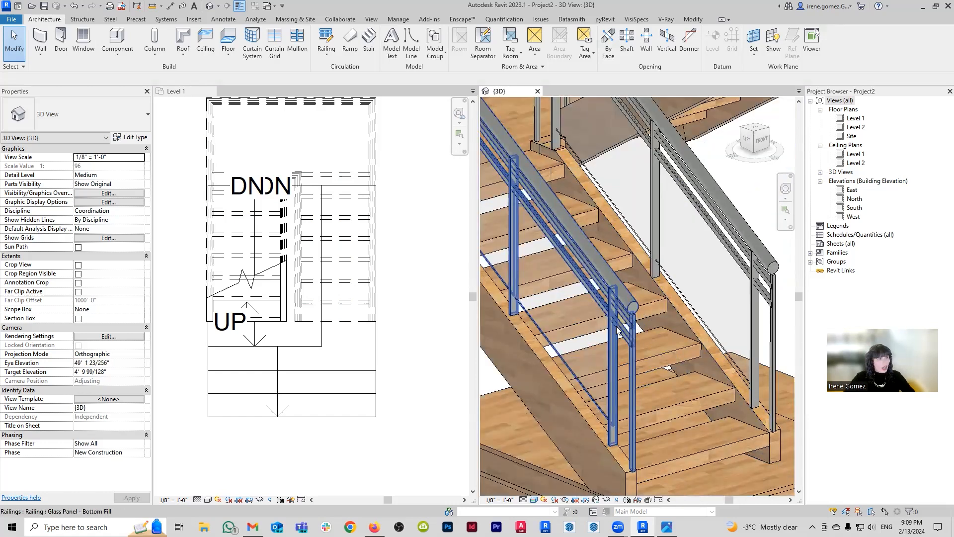
pyautogui.keyDown('shift'); pyautogui.moveTo(618, 332); pyautogui.dragTo(646, 284, button='middle'); pyautogui.keyUp('shift')
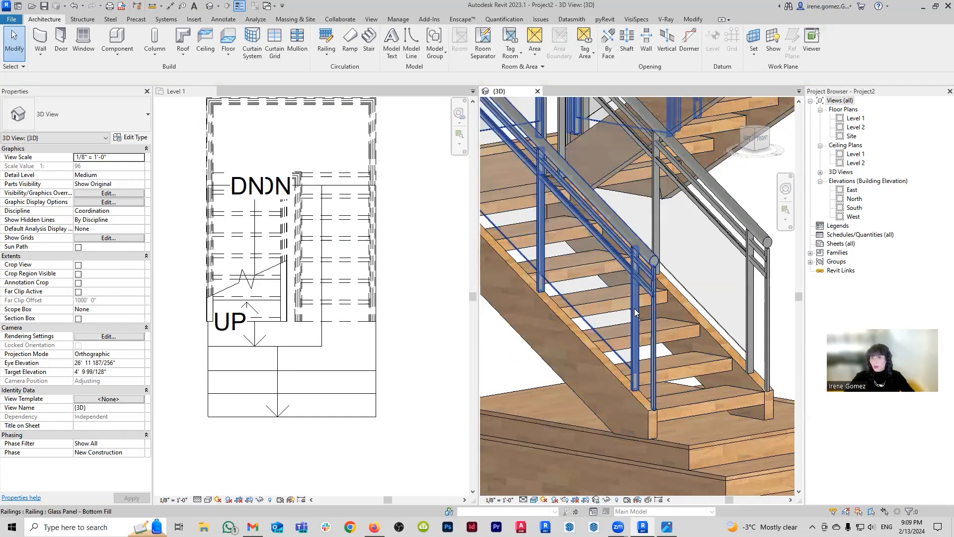
pyautogui.scroll(-6, 533, 196)
pyautogui.keyDown('shift'); pyautogui.moveTo(533, 195); pyautogui.dragTo(646, 343, button='middle'); pyautogui.keyUp('shift')
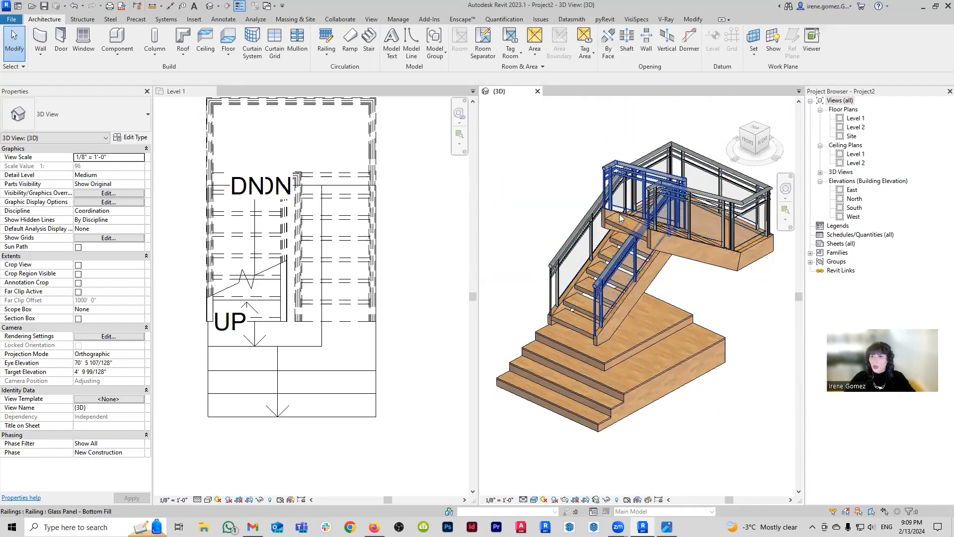
pyautogui.moveTo(793, 208); pyautogui.dragTo(716, 213, button='middle')
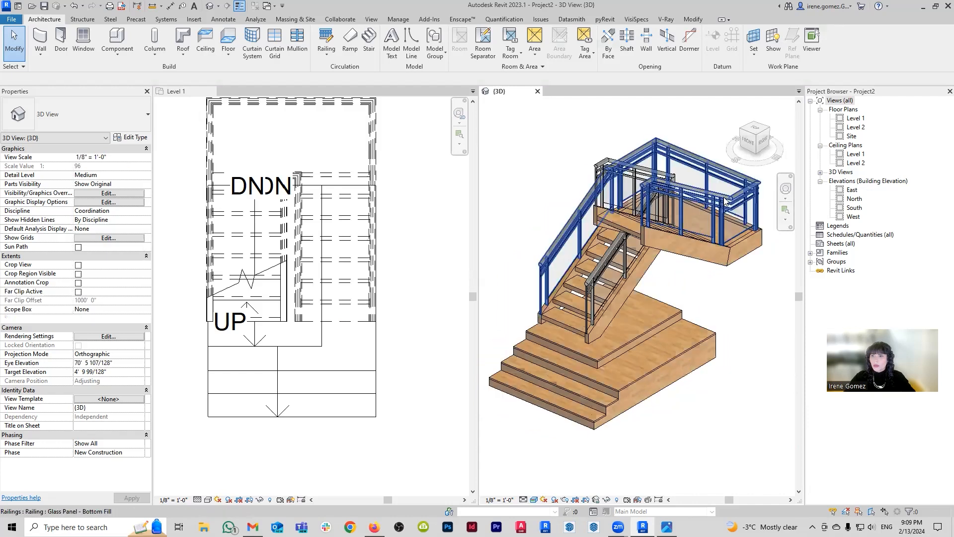
# - Duplicate the outer railing's Glass Panel - Bottom Fill type as Glass Panel - Custom
pyautogui.click(716, 213)
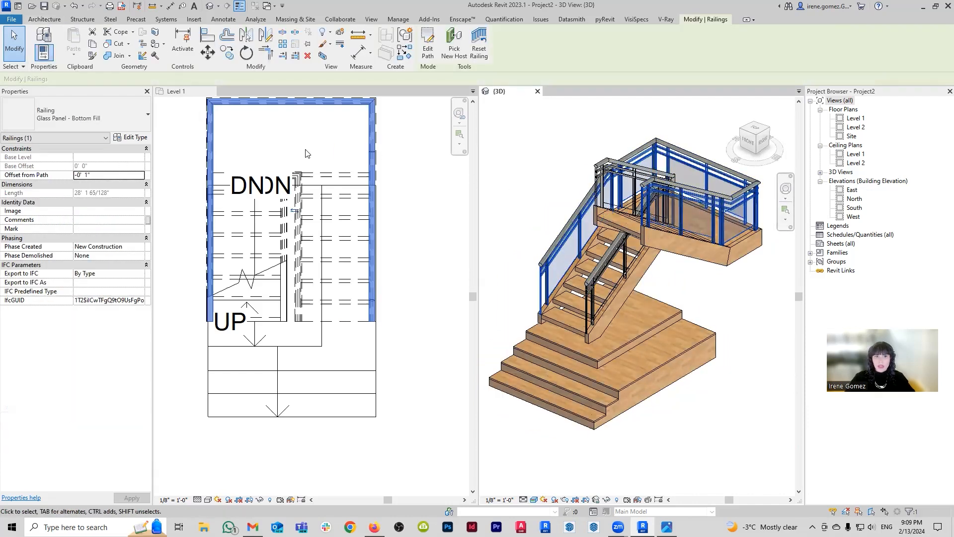
pyautogui.click(130, 137)
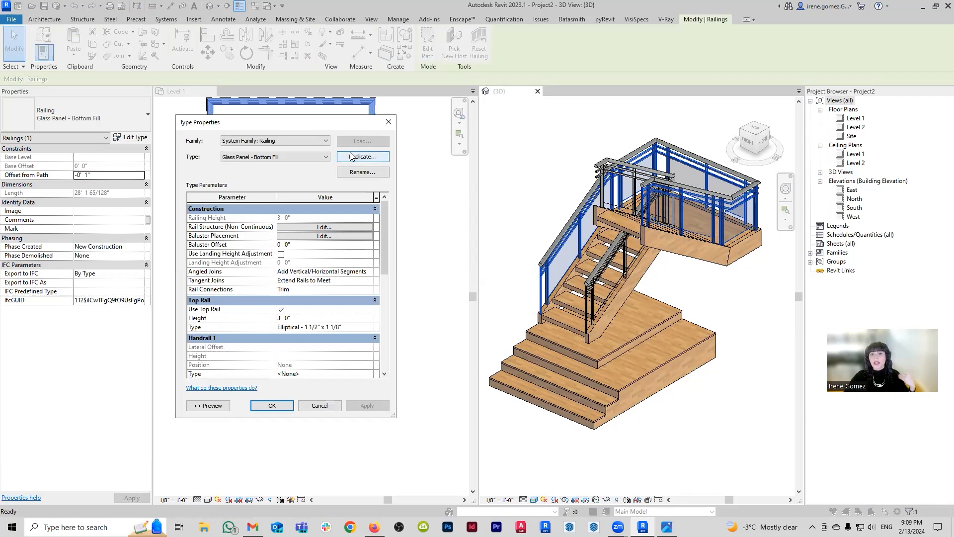
pyautogui.click(350, 157)
pyautogui.click(315, 153)
pyautogui.moveTo(316, 154); pyautogui.dragTo(275, 156)
pyautogui.write('Cu')
pyautogui.press('Return')
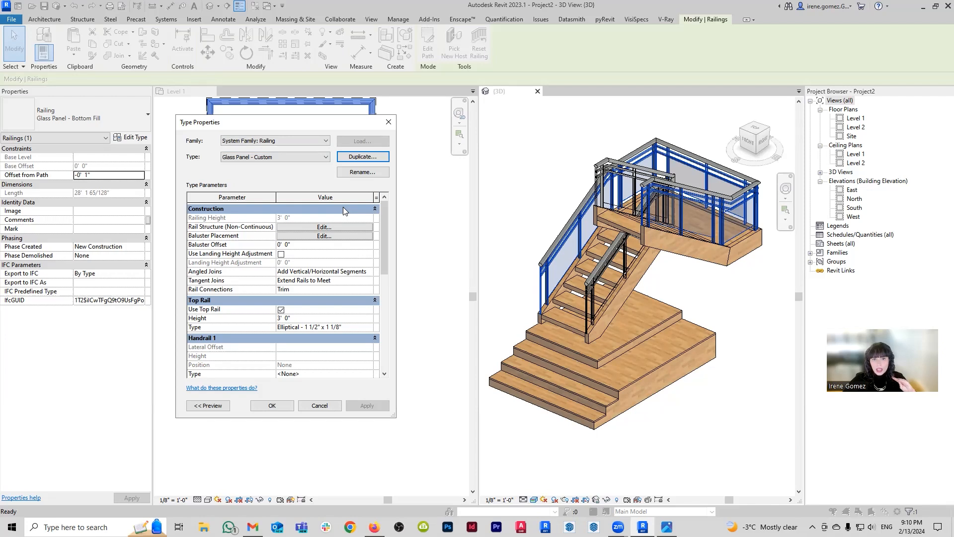
# - Delete Rail 2 from the non-continuous rail structure of the Glass Panel - Custom railing and apply the type changes
pyautogui.click(332, 228)
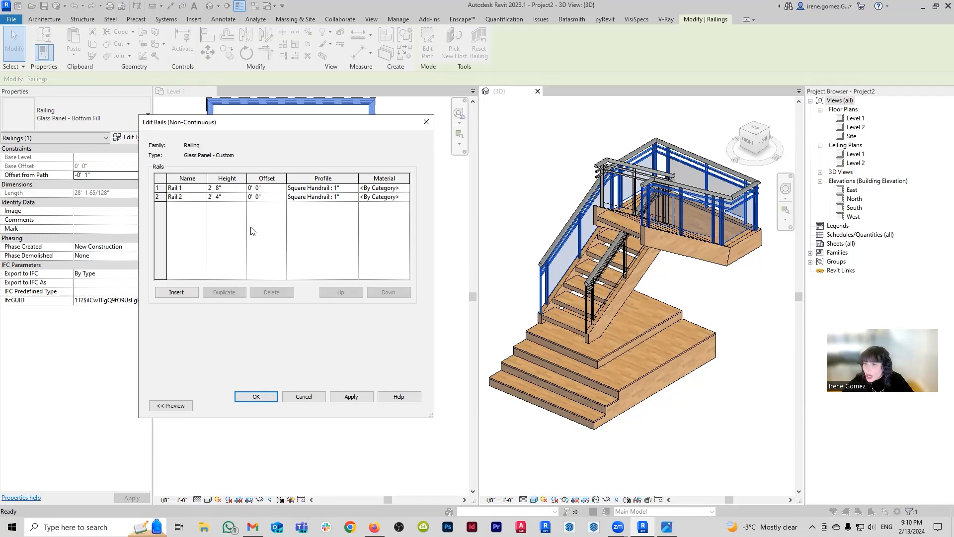
pyautogui.click(175, 196)
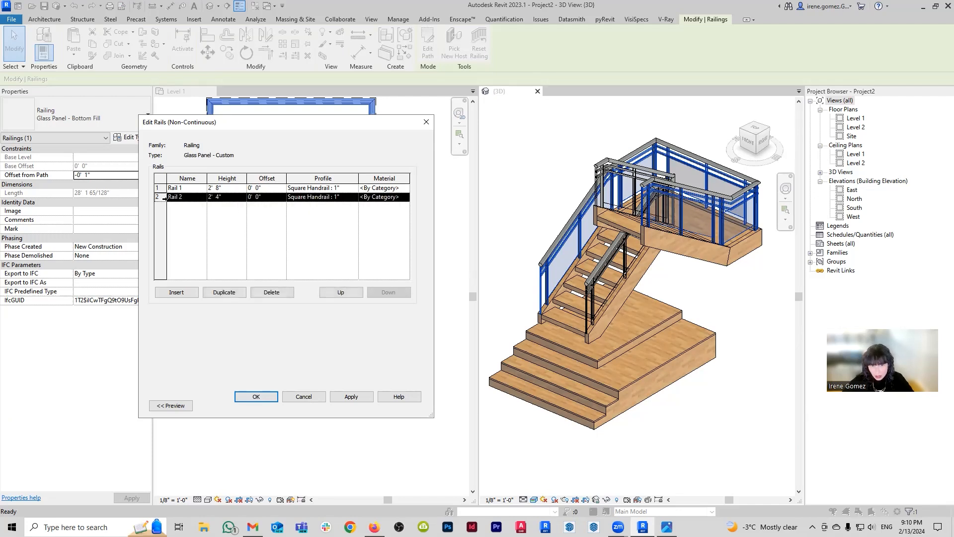
pyautogui.click(171, 189)
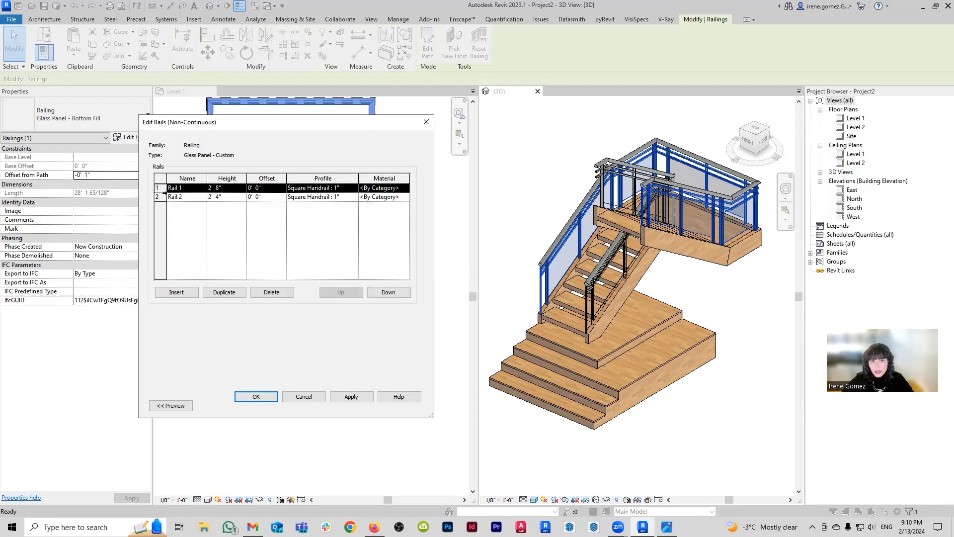
pyautogui.click(162, 197)
pyautogui.click(262, 293)
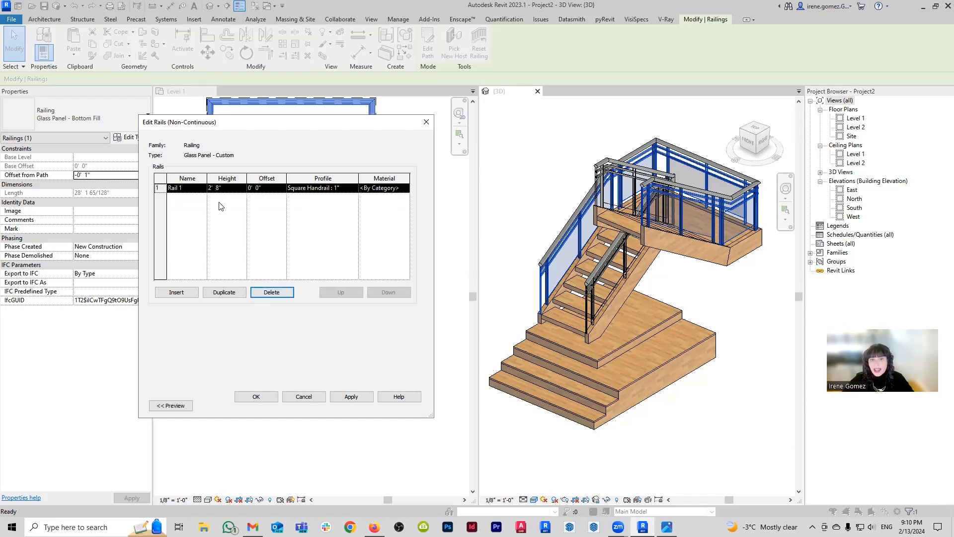
pyautogui.click(343, 400)
pyautogui.click(266, 397)
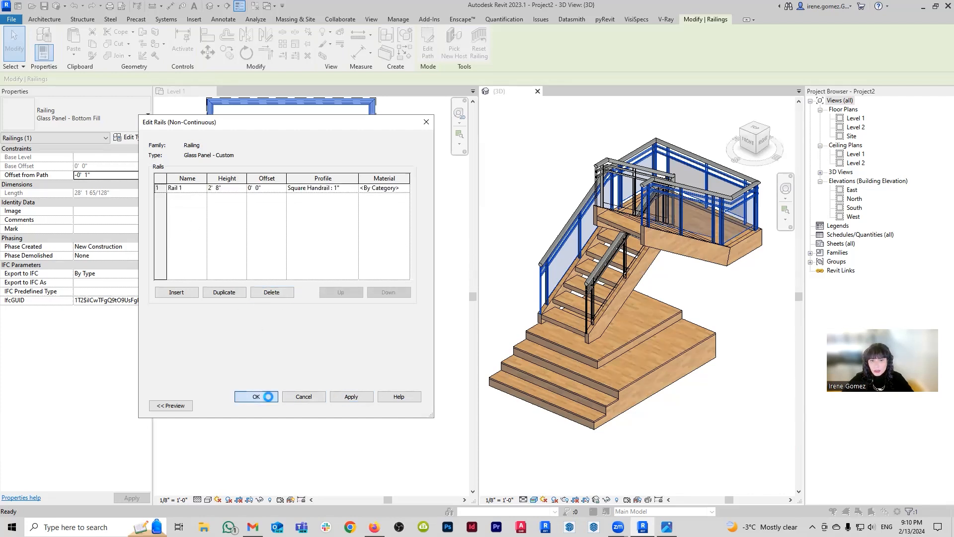
pyautogui.click(372, 408)
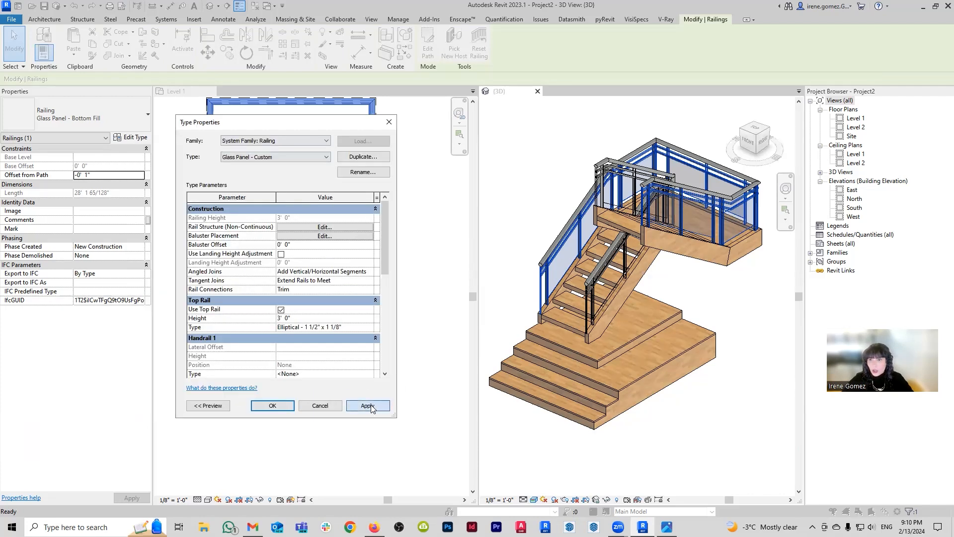
pyautogui.click(272, 405)
pyautogui.scroll(6, 598, 262)
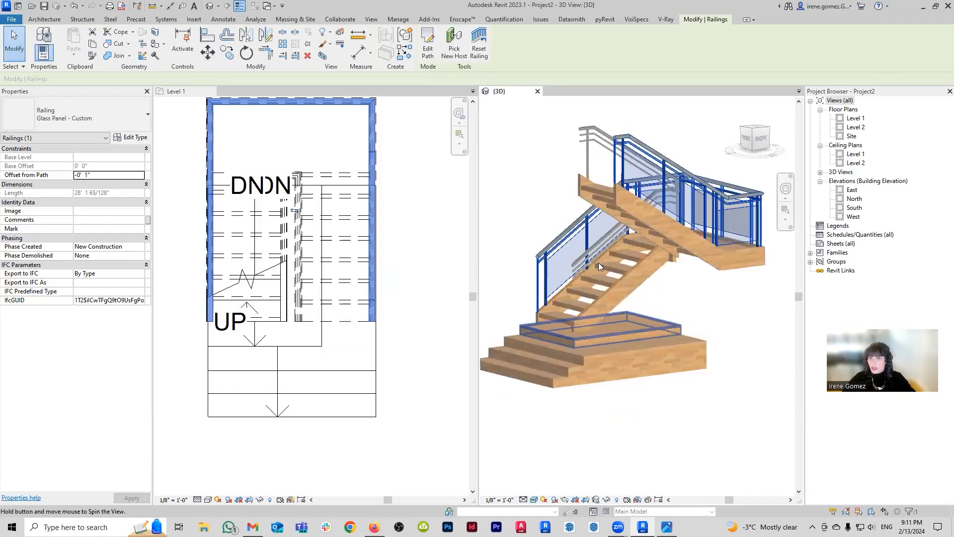
# - Change the stair's inner railing to the Glass Panel - Custom type
pyautogui.scroll(-4, 521, 262)
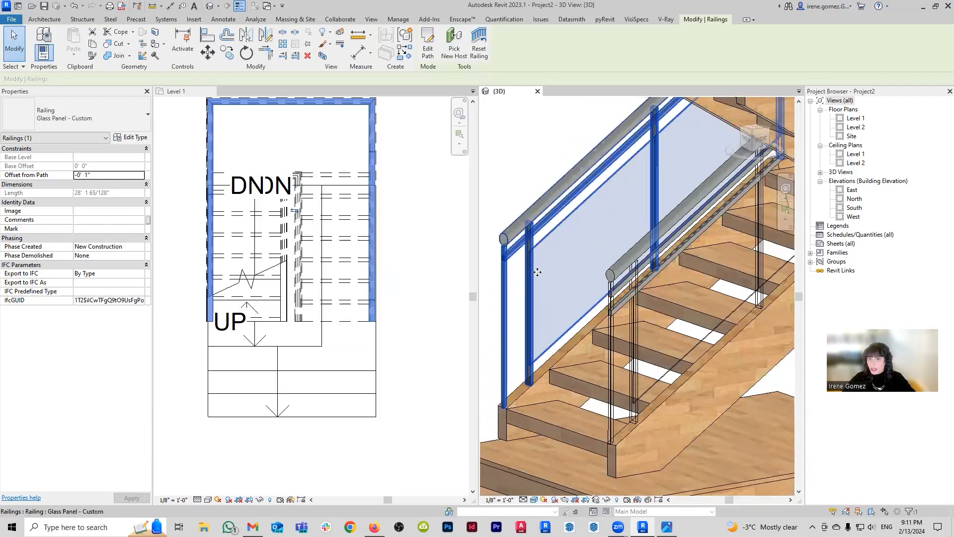
pyautogui.click(632, 304)
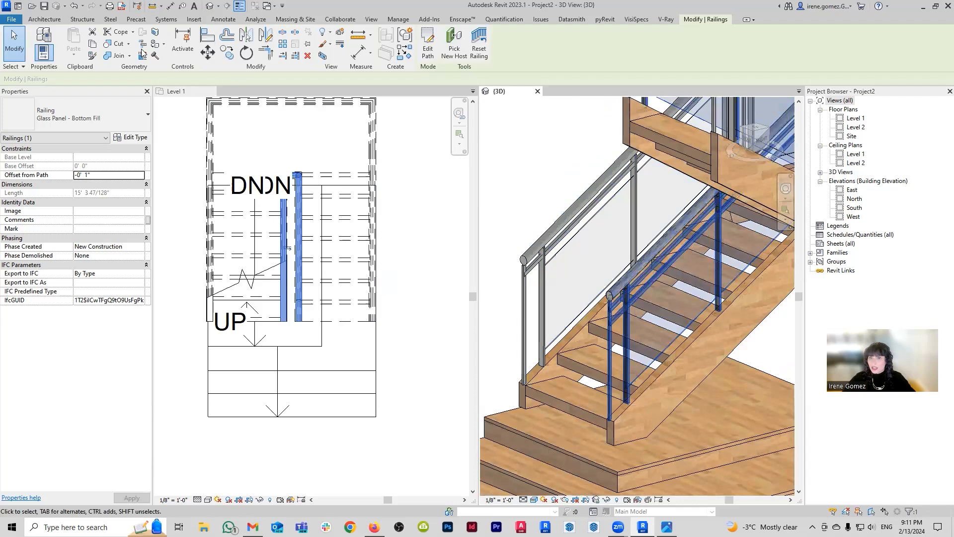
pyautogui.click(101, 113)
pyautogui.click(90, 185)
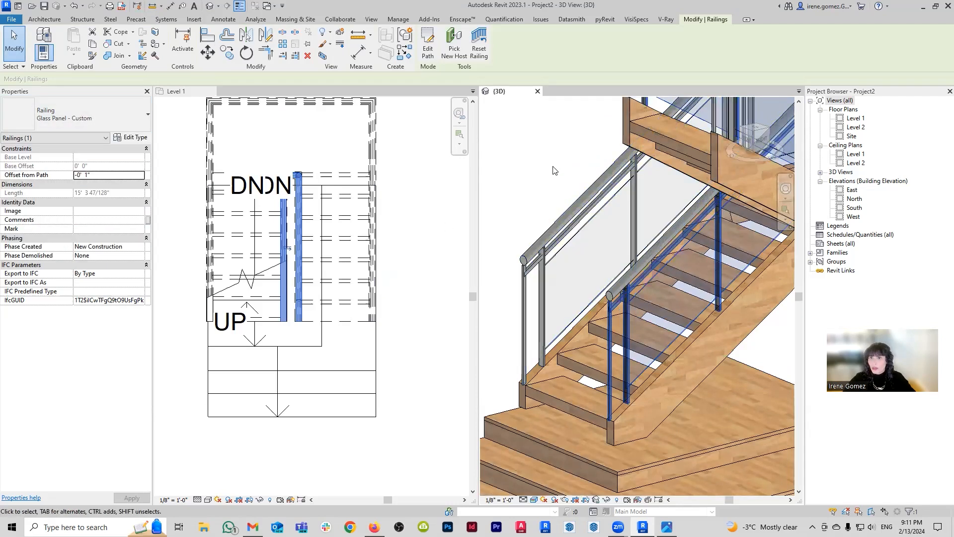
pyautogui.click(552, 174)
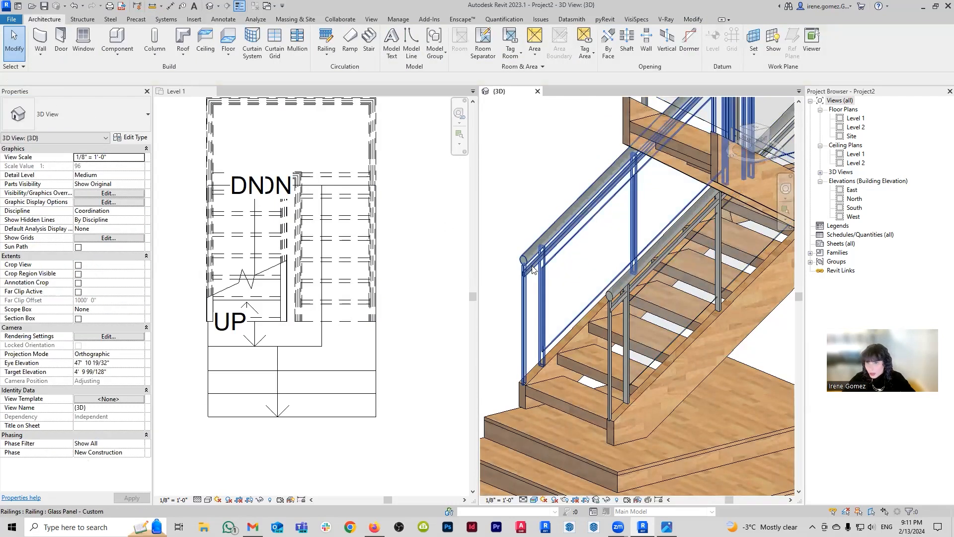
# - Set Rail 1's height to 0 in the Glass Panel - Custom railing's non-continuous rail structure and apply the type changes
pyautogui.click(544, 248)
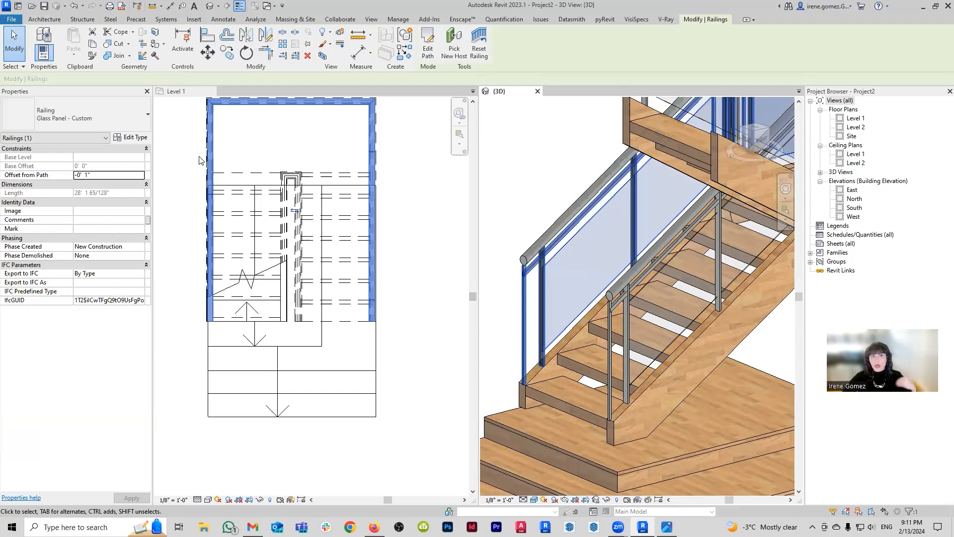
pyautogui.press('t')
pyautogui.press('p')
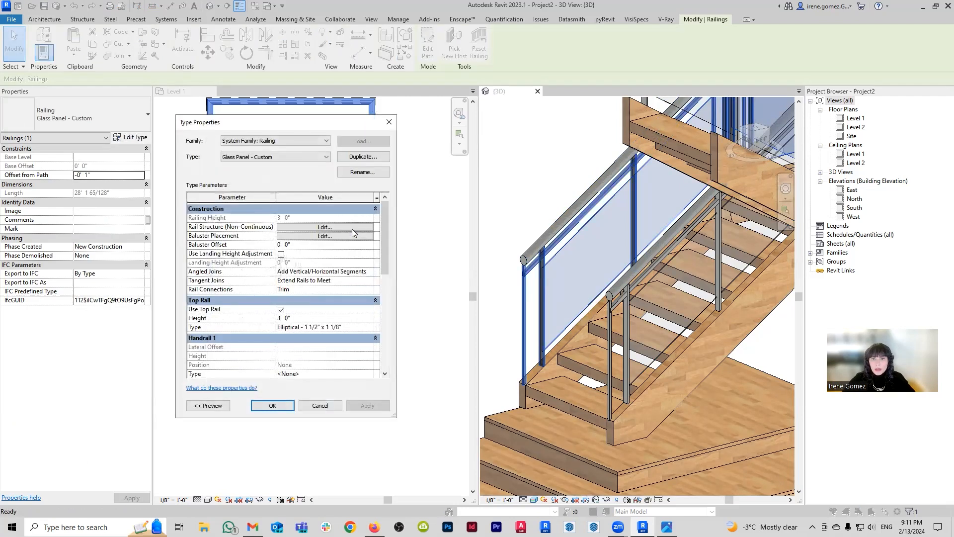
pyautogui.click(352, 229)
pyautogui.click(233, 192)
pyautogui.write('0')
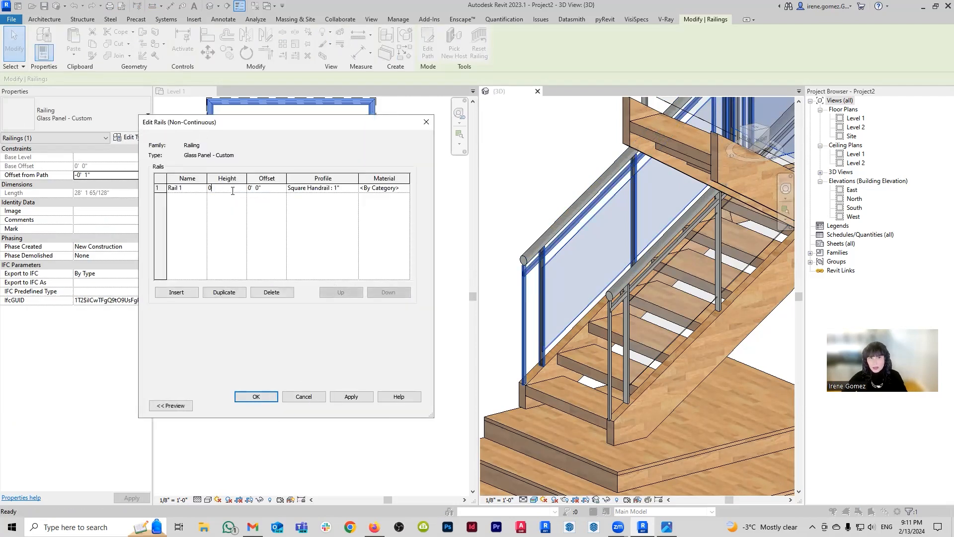
pyautogui.press('Tab')
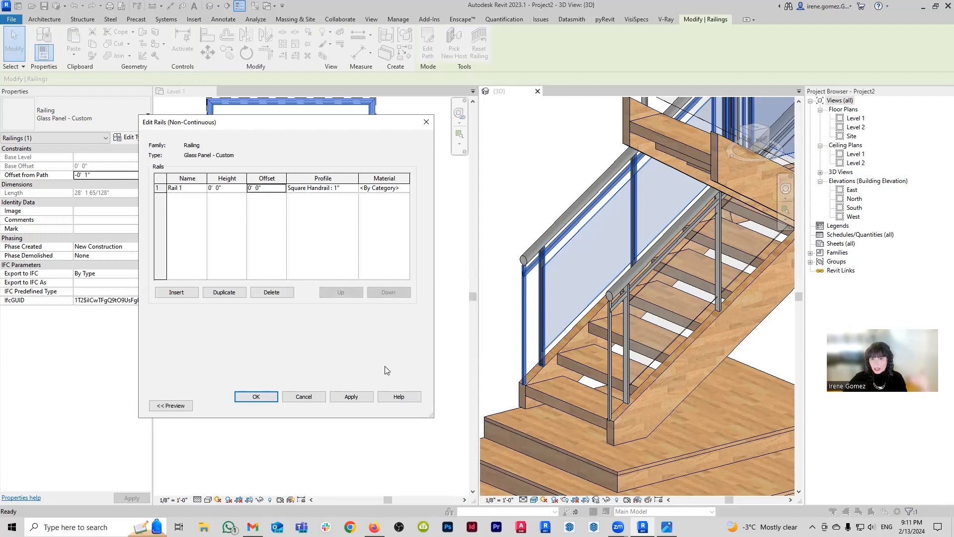
pyautogui.click(259, 397)
pyautogui.click(368, 405)
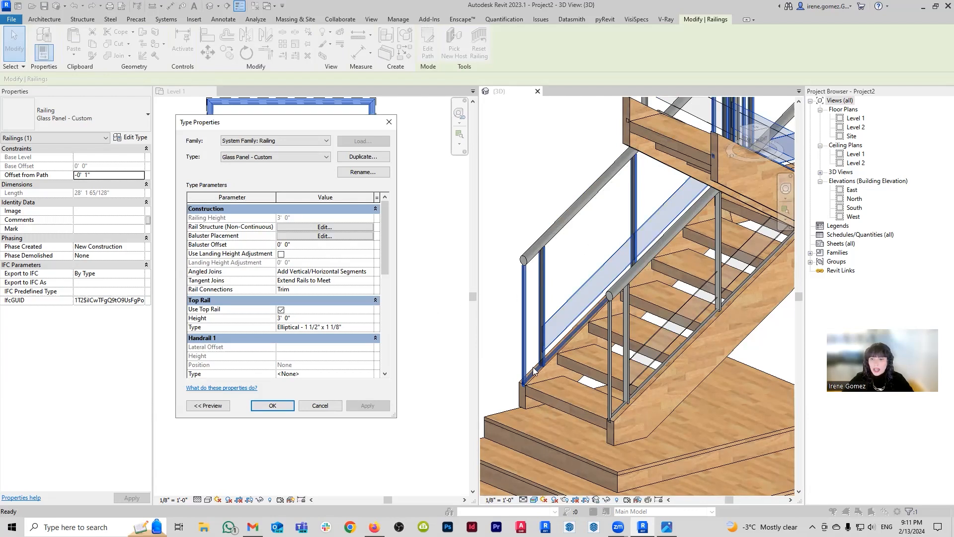
pyautogui.click(273, 405)
# - Examine how the outer railing's bottom rail sits on the stringer at the foot of the stair
pyautogui.scroll(5, 522, 403)
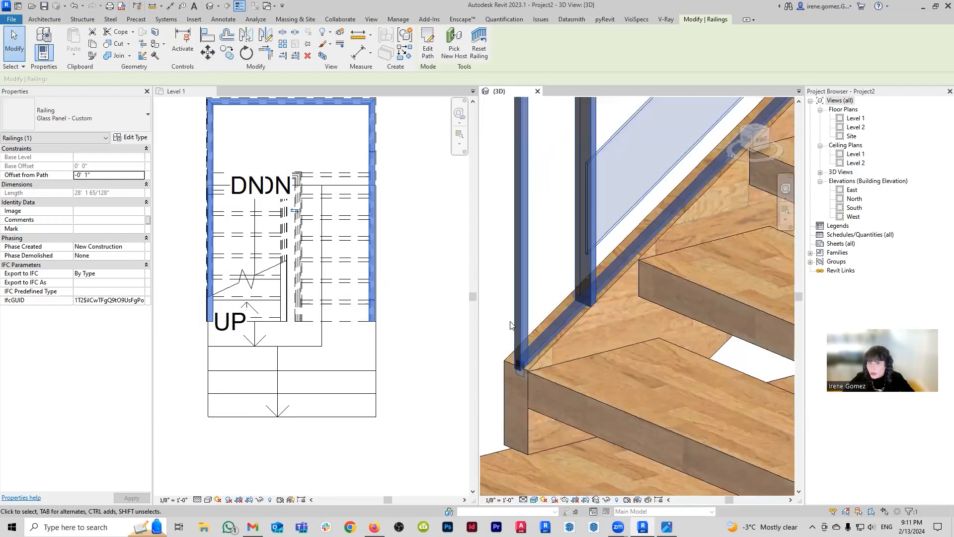
pyautogui.click(511, 326)
pyautogui.scroll(2, 567, 350)
pyautogui.keyDown('shift'); pyautogui.moveTo(566, 351); pyautogui.dragTo(615, 343, button='middle'); pyautogui.keyUp('shift')
pyautogui.moveTo(631, 382); pyautogui.dragTo(697, 289, button='middle')
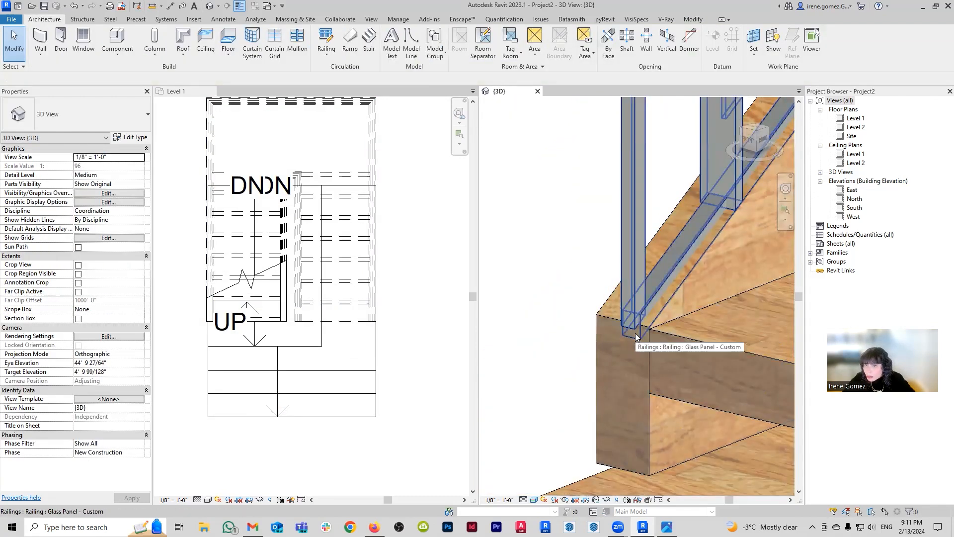
pyautogui.scroll(-3, 636, 332)
pyautogui.moveTo(637, 325); pyautogui.dragTo(583, 314, button='middle')
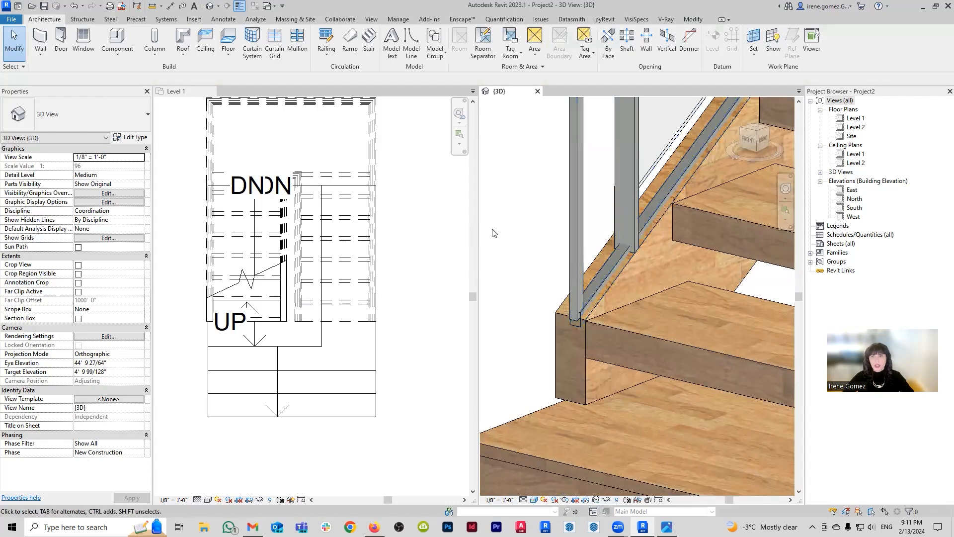
# - Set Rail 1's height to 1/2" in the Glass Panel - Custom railing's non-continuous rail structure and apply the type changes
pyautogui.click(573, 223)
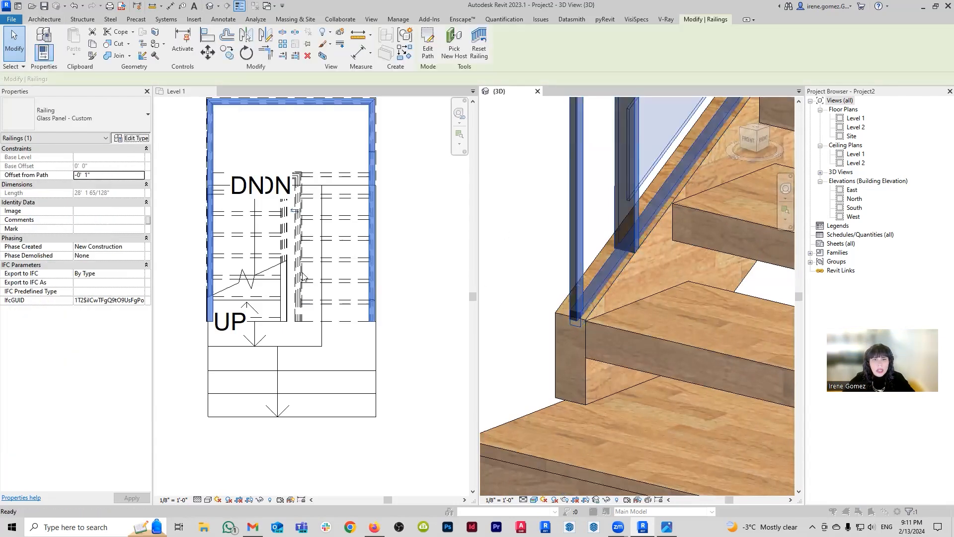
pyautogui.click(131, 138)
pyautogui.click(348, 225)
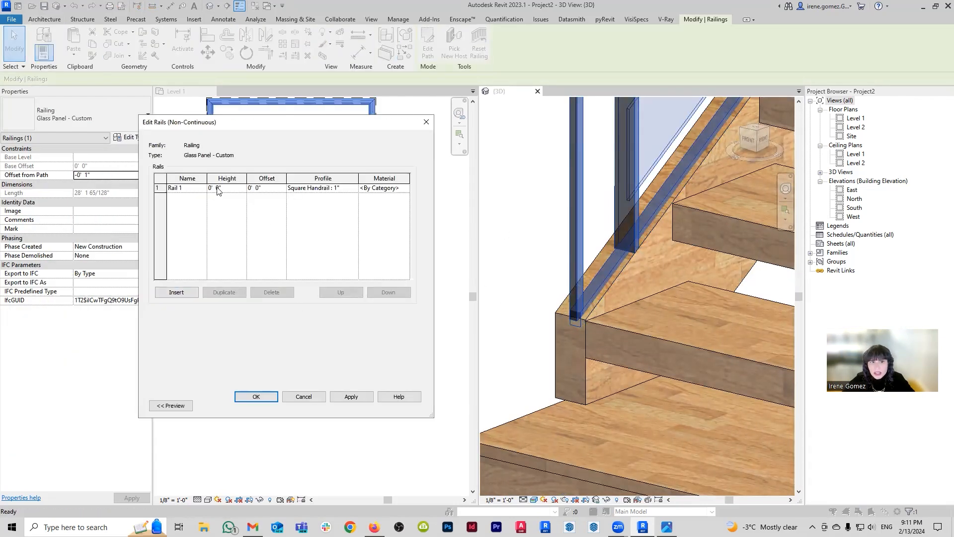
pyautogui.click(233, 189)
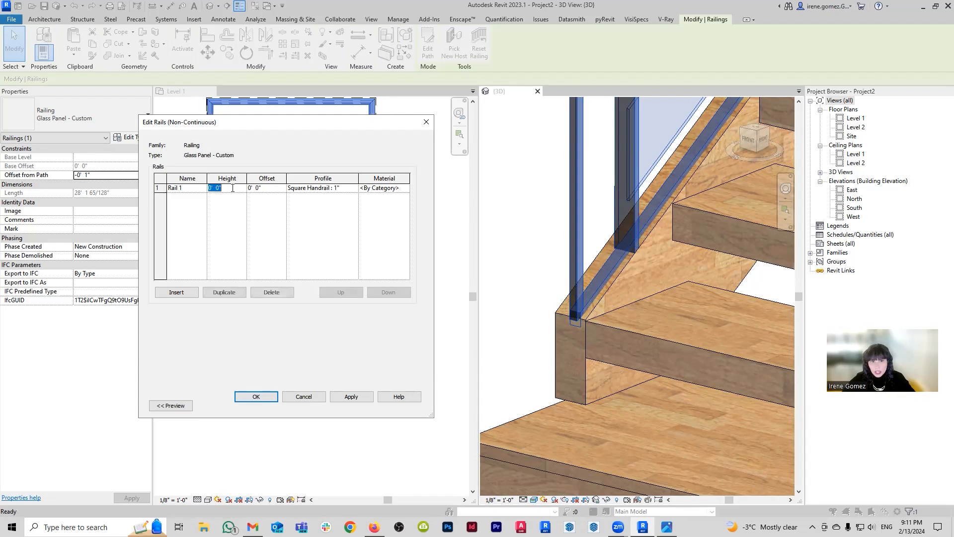
pyautogui.write('1/2')
pyautogui.press('Tab')
pyautogui.click(351, 401)
pyautogui.click(274, 400)
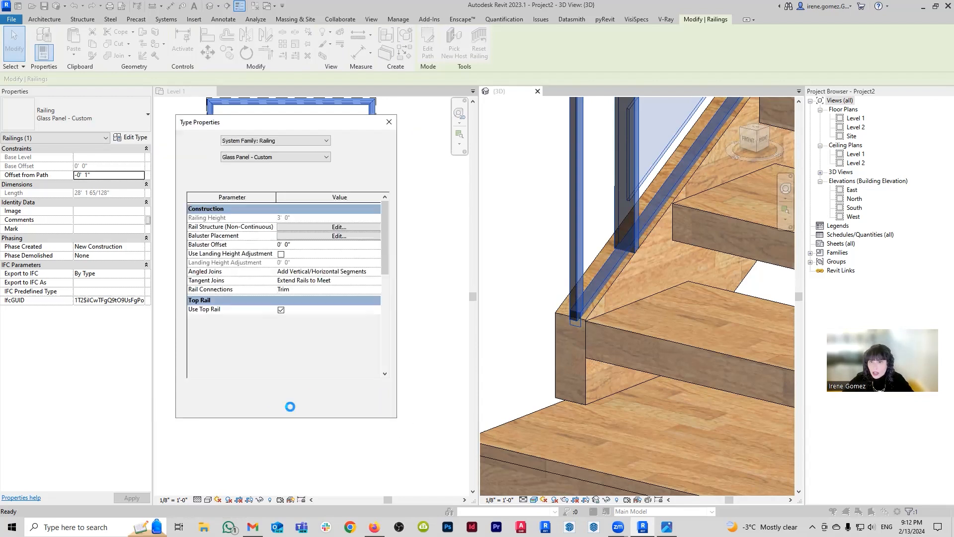
pyautogui.click(367, 403)
pyautogui.click(293, 404)
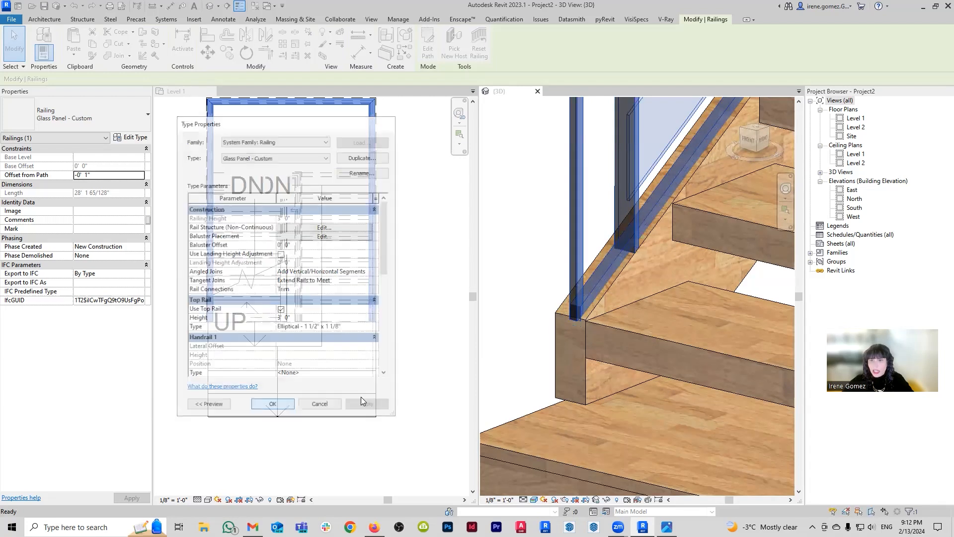
# - Delete the steel flat upright baluster from the Glass Panel - Custom railing's main baluster pattern and apply the change
pyautogui.scroll(-4, 522, 276)
pyautogui.keyDown('shift'); pyautogui.moveTo(530, 269); pyautogui.dragTo(552, 293, button='middle'); pyautogui.keyUp('shift')
pyautogui.scroll(3, 551, 289)
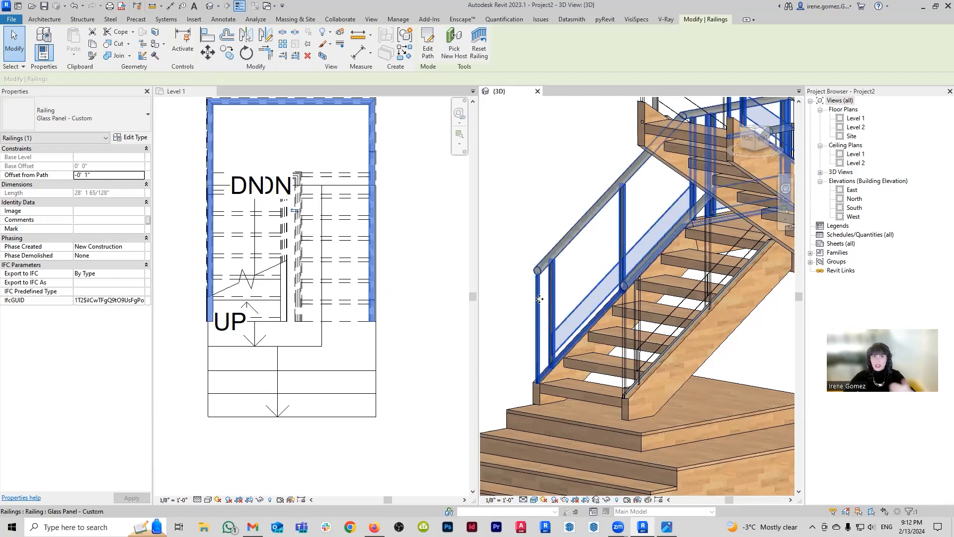
pyautogui.click(132, 137)
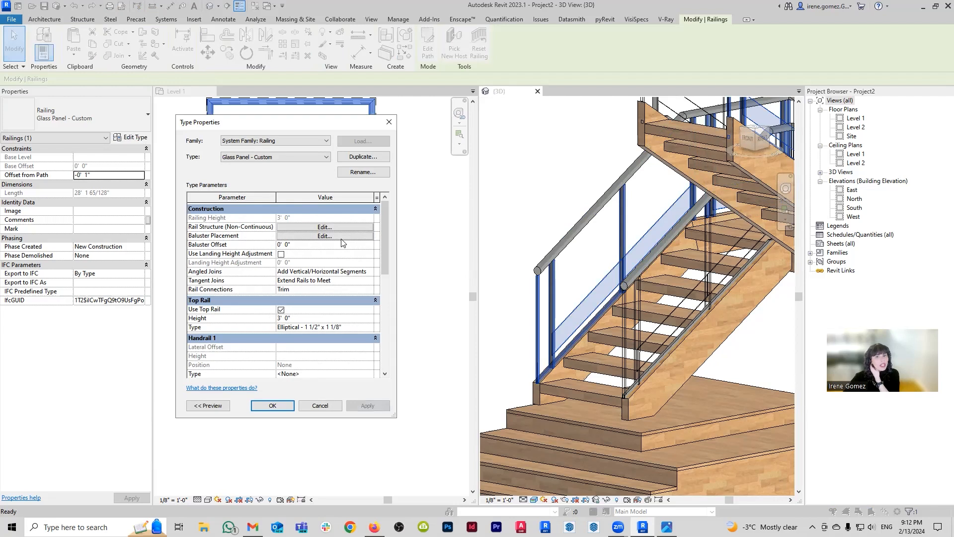
pyautogui.click(306, 236)
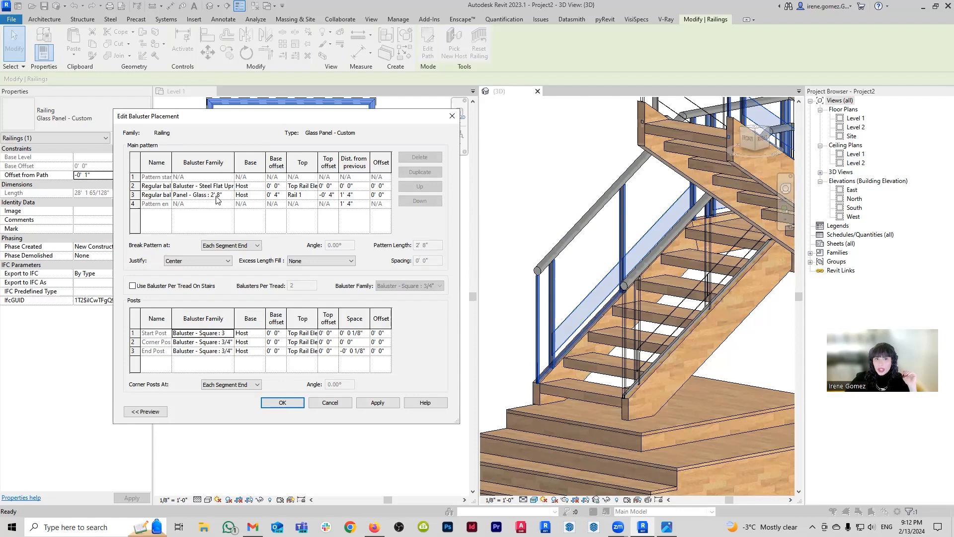
pyautogui.moveTo(171, 164); pyautogui.dragTo(177, 163)
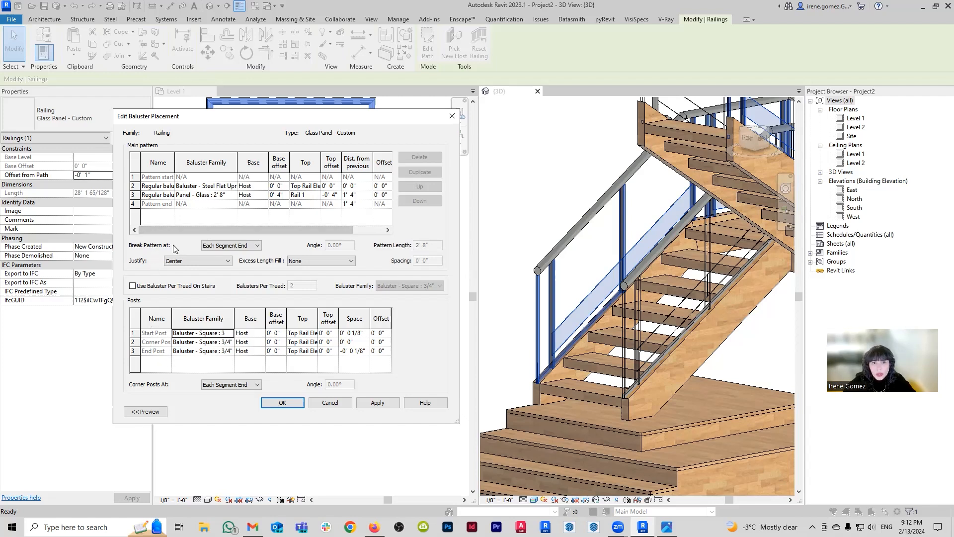
pyautogui.click(134, 185)
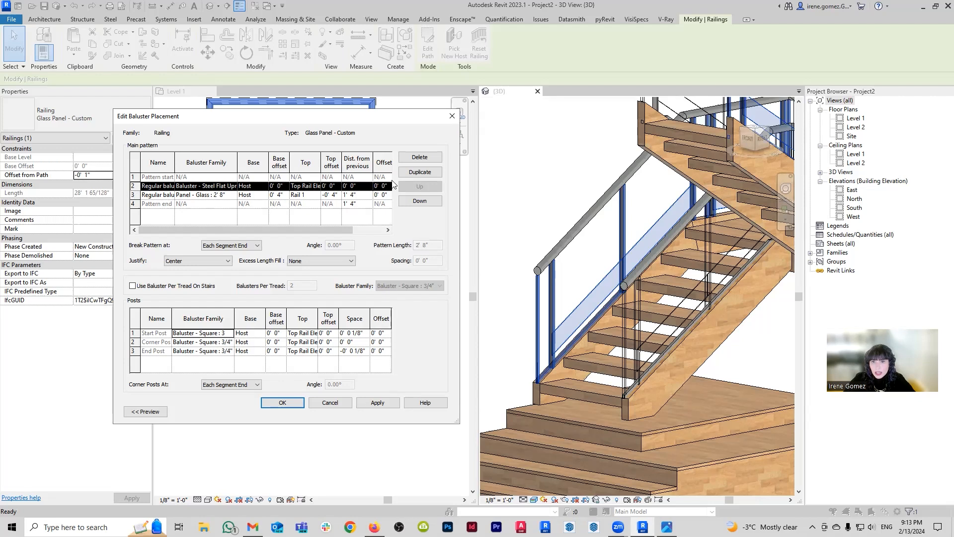
pyautogui.click(420, 157)
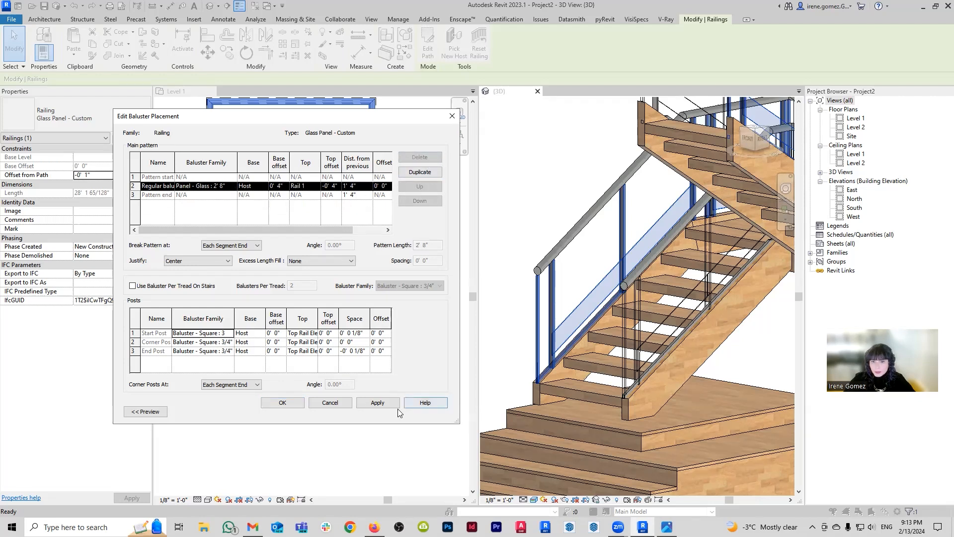
pyautogui.click(301, 404)
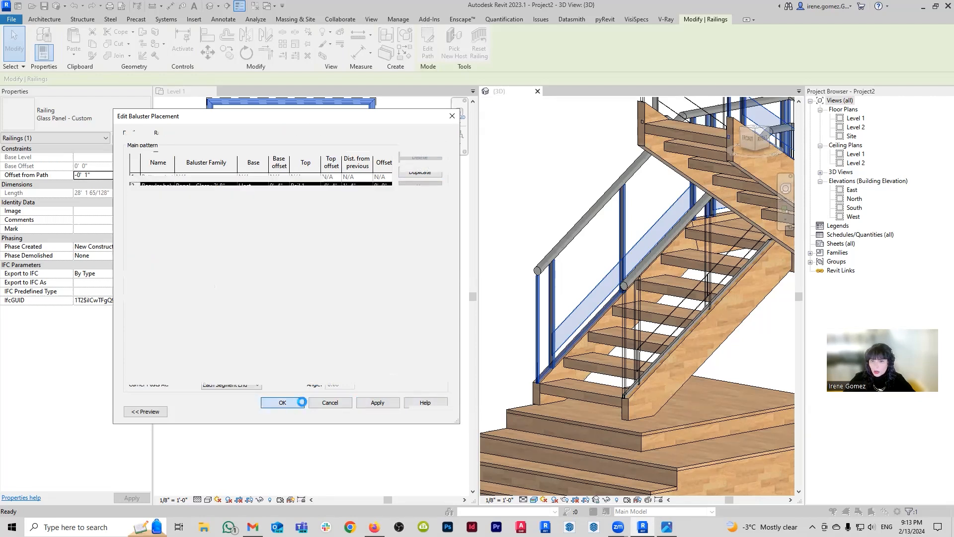
pyautogui.click(378, 407)
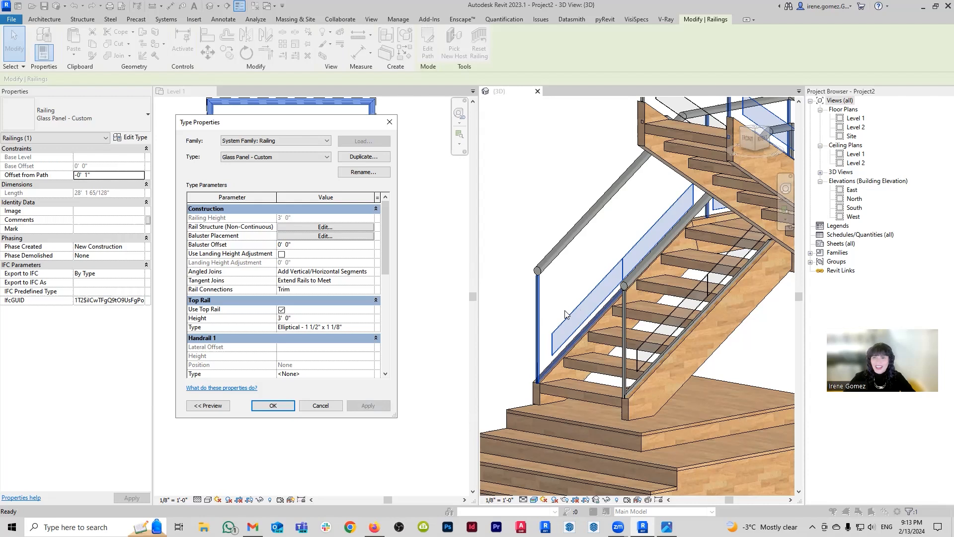
# - Set the glass panel's base offset to 1" and its top offset to 0 in the railing's main baluster pattern
pyautogui.click(330, 236)
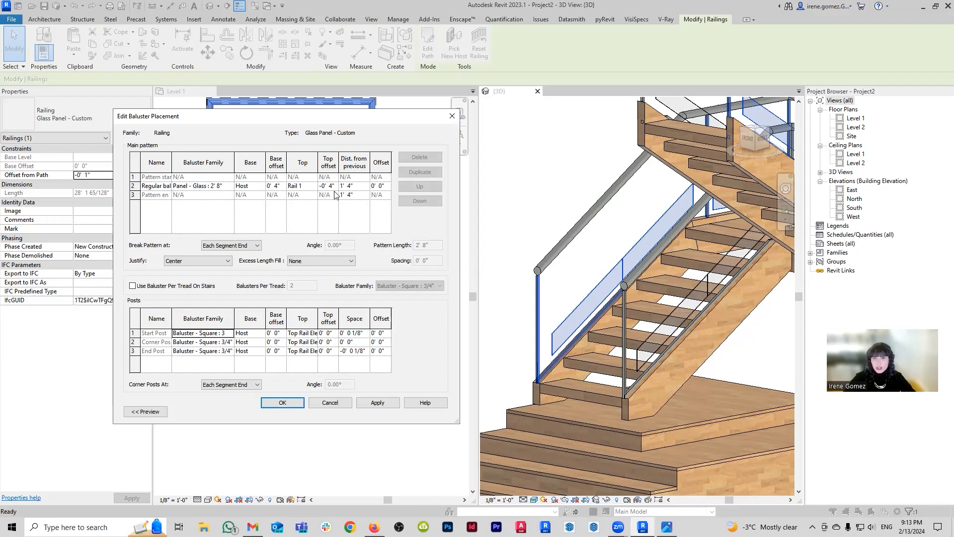
pyautogui.click(282, 188)
pyautogui.doubleClick(282, 187)
pyautogui.write('1')
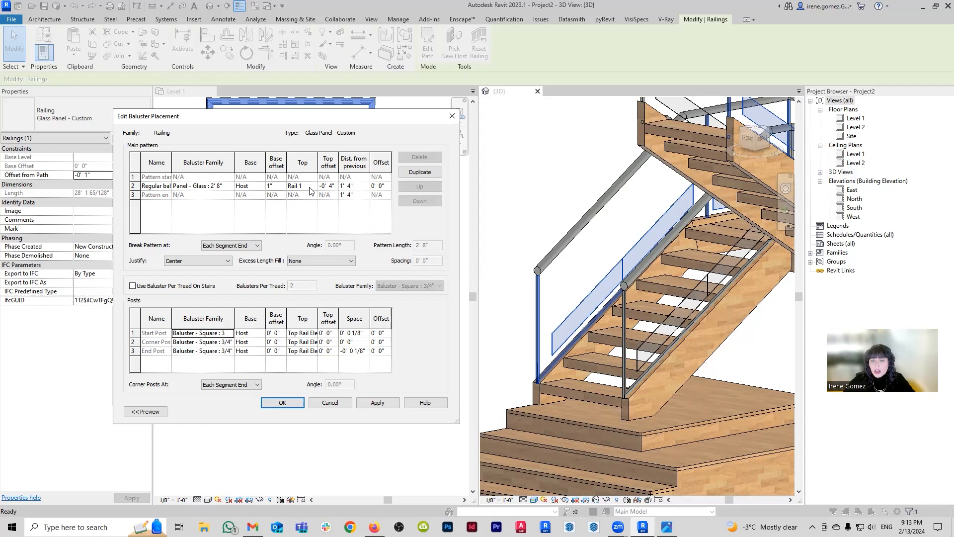
pyautogui.doubleClick(334, 186)
pyautogui.write('0')
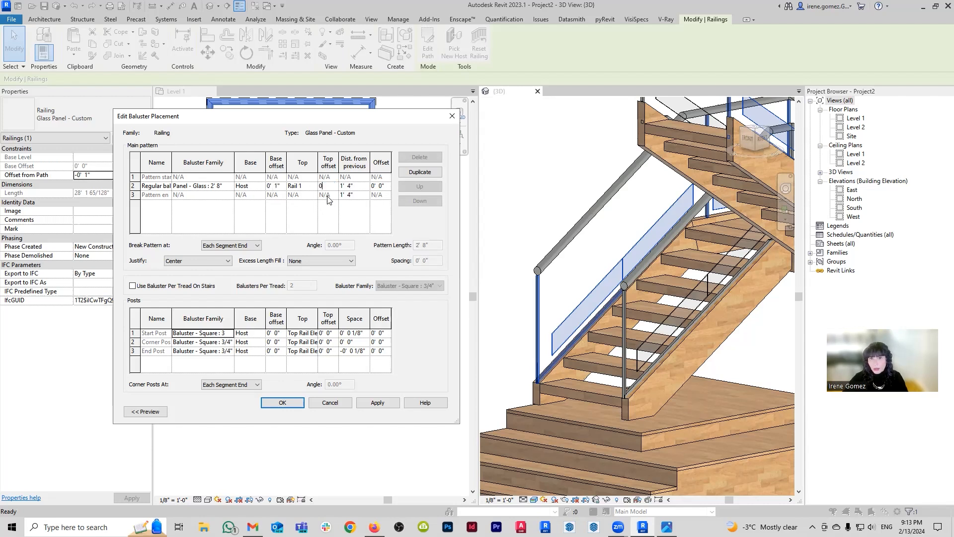
pyautogui.press('Tab')
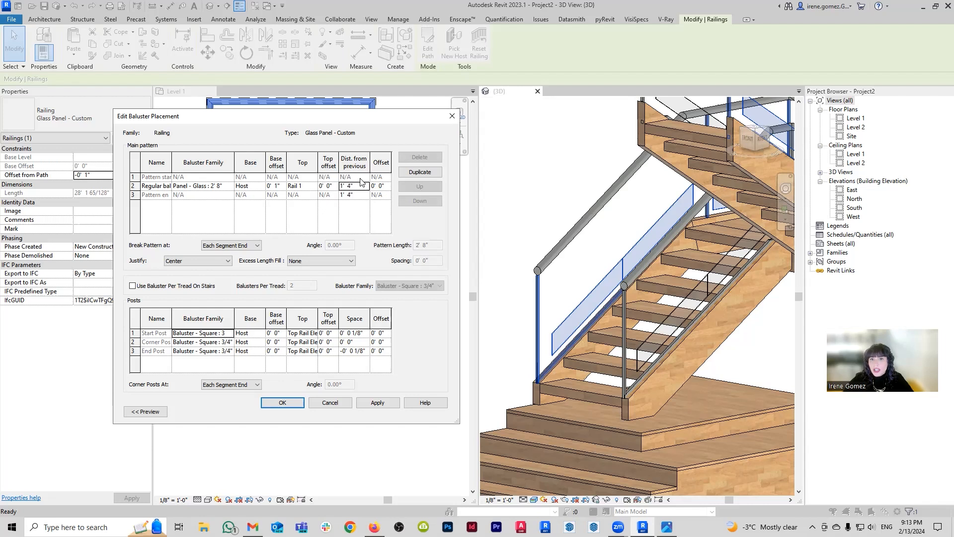
# - Set the glass panel's distance from previous to 0 and apply the baluster placement to the Glass Panel - Custom railing type
pyautogui.click(361, 187)
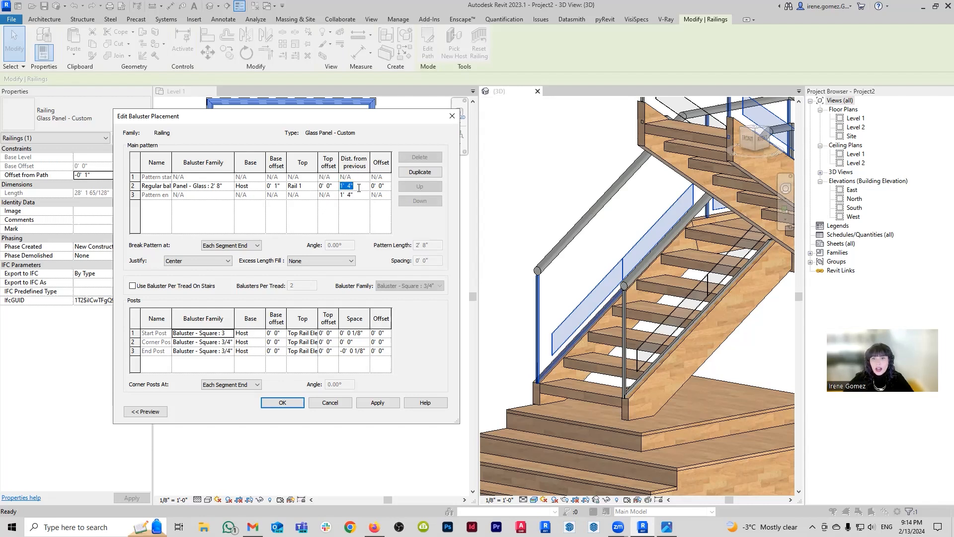
pyautogui.write('0')
pyautogui.press('Tab')
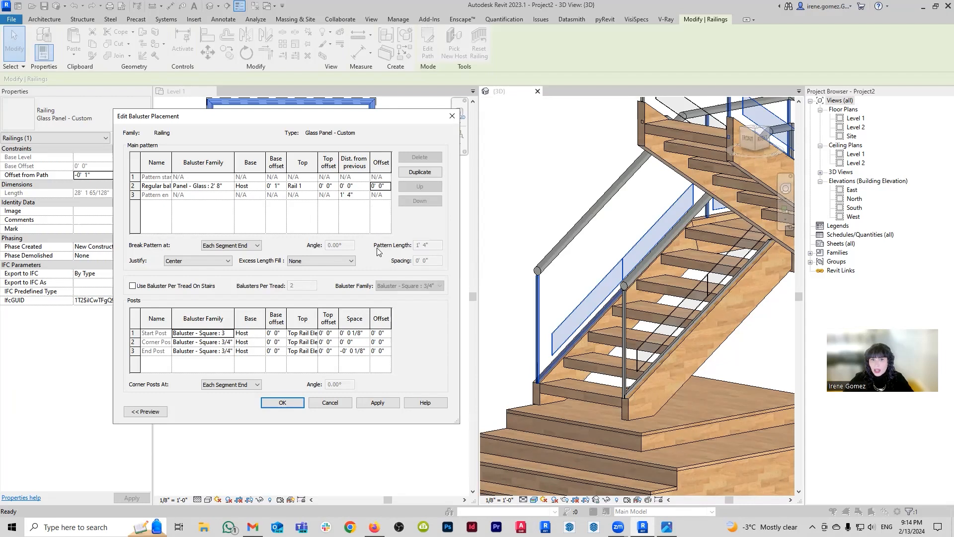
pyautogui.click(393, 404)
pyautogui.click(279, 403)
pyautogui.click(368, 406)
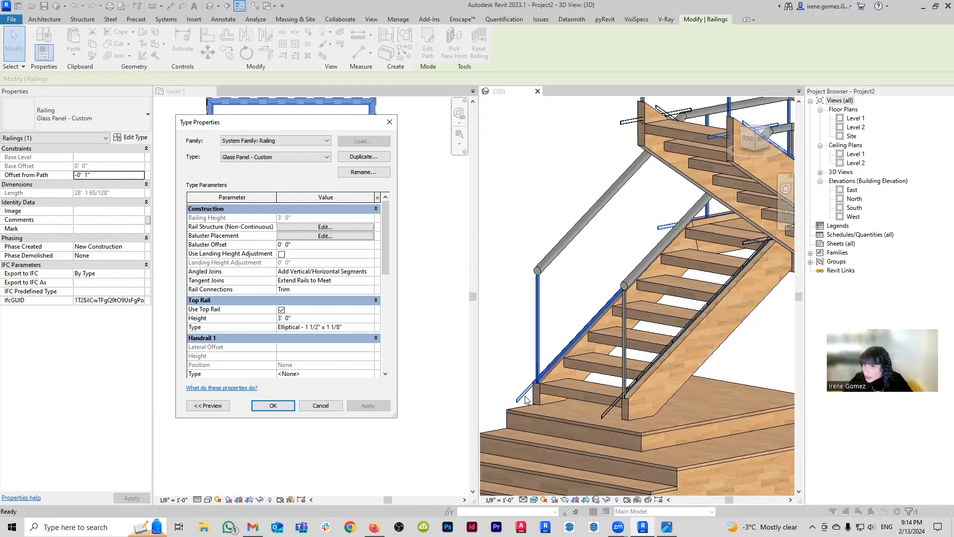
pyautogui.click(273, 405)
pyautogui.scroll(-4, 626, 329)
pyautogui.moveTo(617, 320); pyautogui.dragTo(649, 338, button='middle')
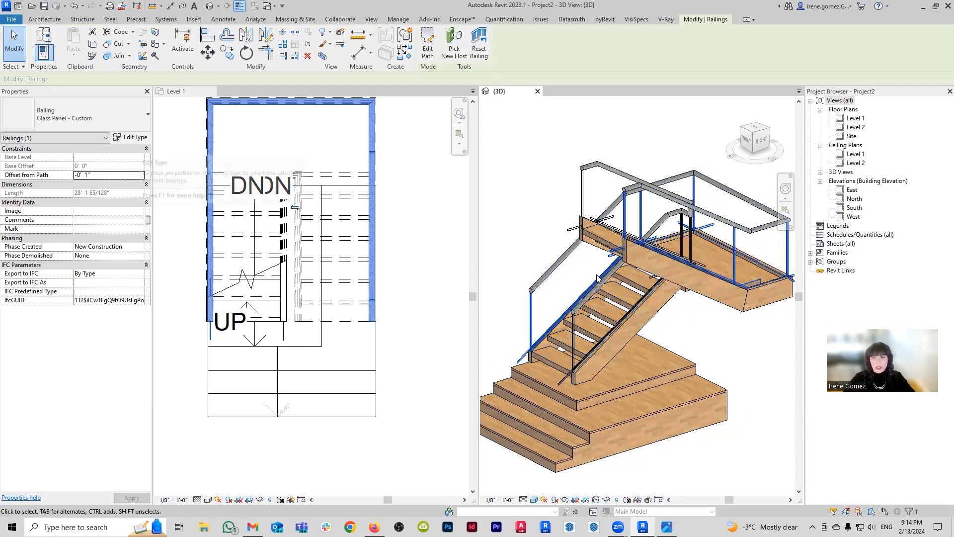
pyautogui.scroll(-2, 609, 287)
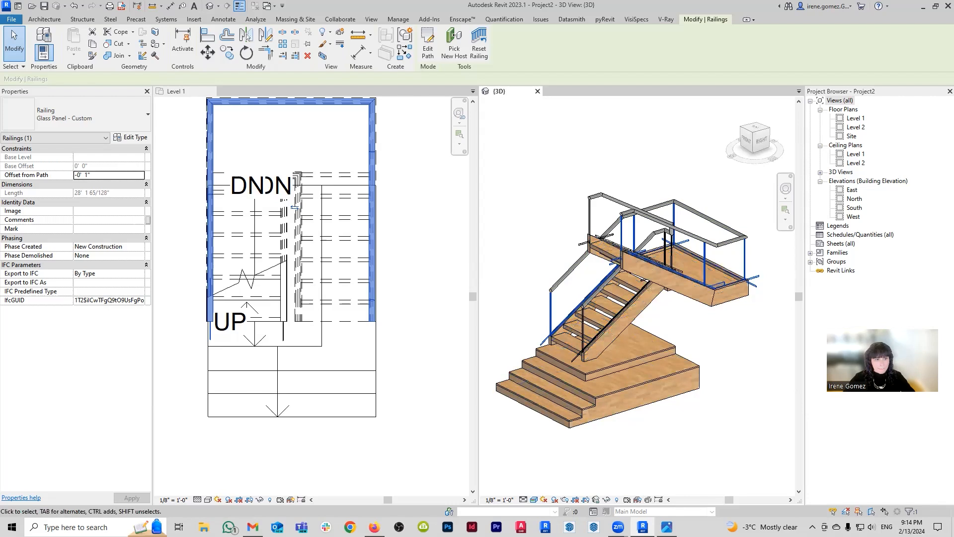
pyautogui.press('Escape')
pyautogui.click(661, 221)
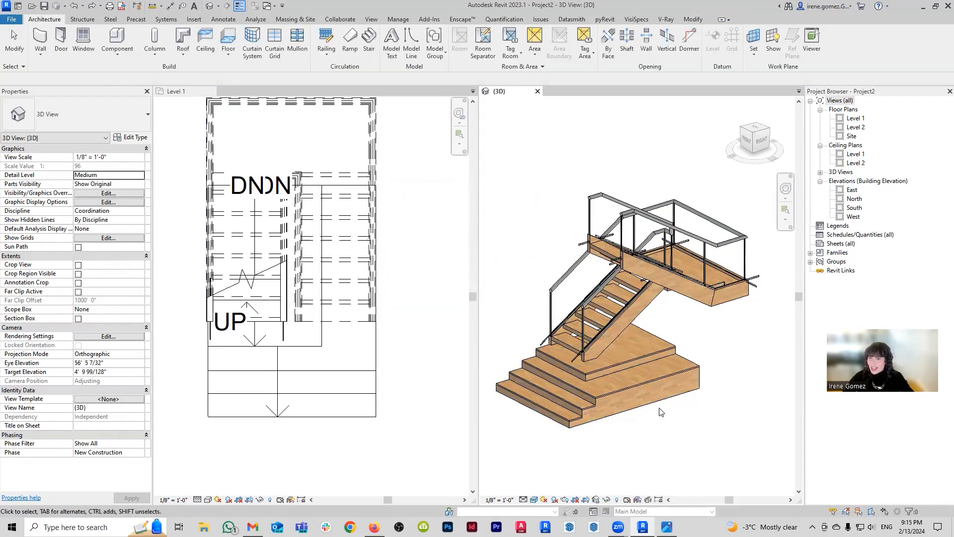
# - Set the glass panel's top to Top Rail Element in the main baluster pattern and apply it to the Glass Panel - Custom railing type
pyautogui.click(590, 208)
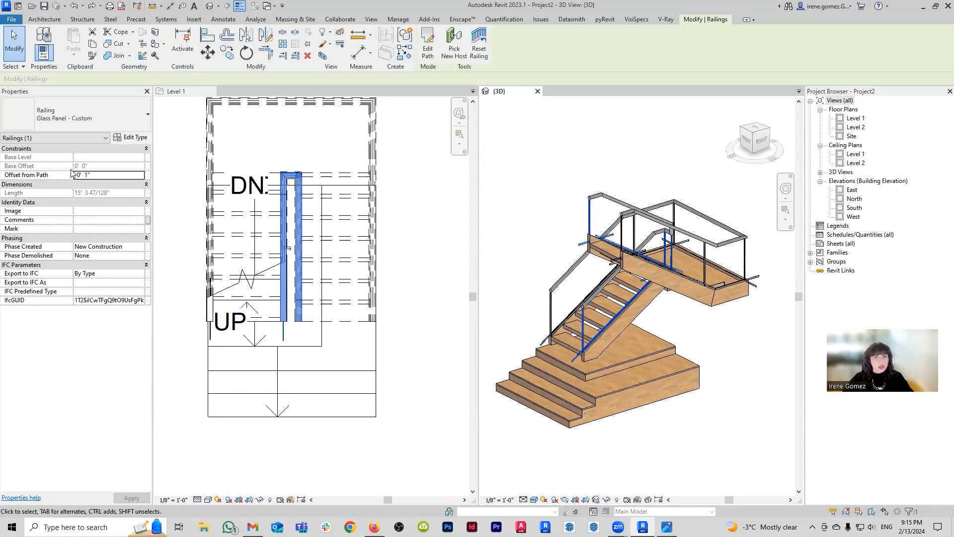
pyautogui.click(132, 138)
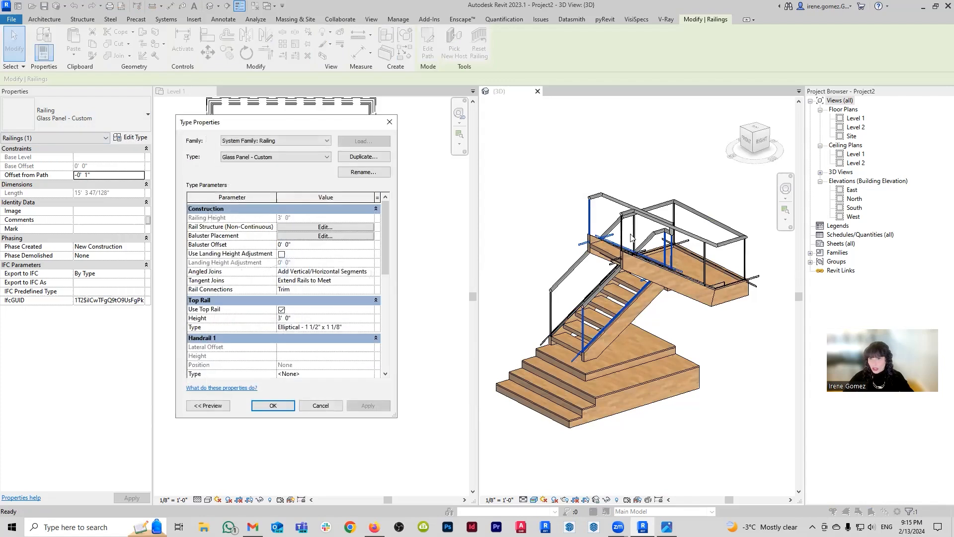
pyautogui.click(357, 237)
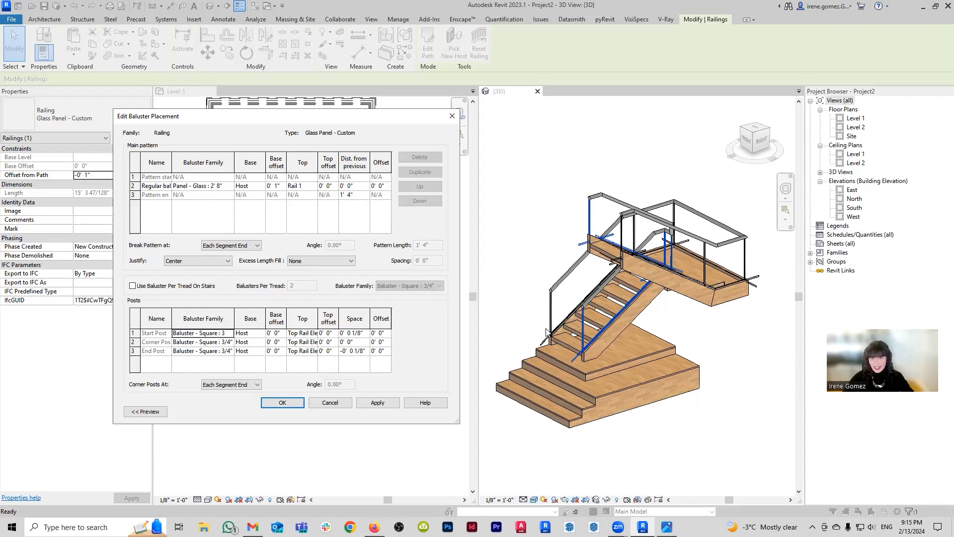
pyautogui.click(315, 188)
pyautogui.click(313, 186)
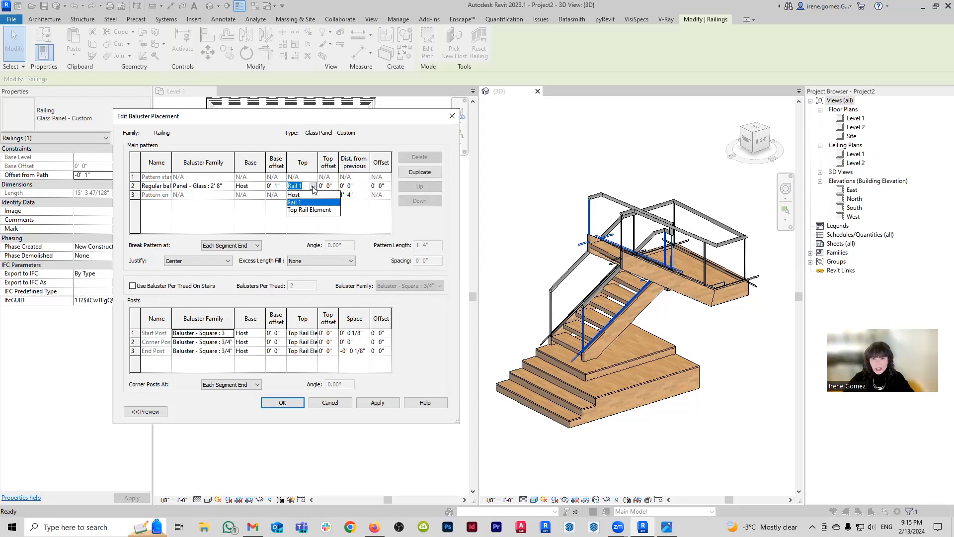
pyautogui.click(311, 209)
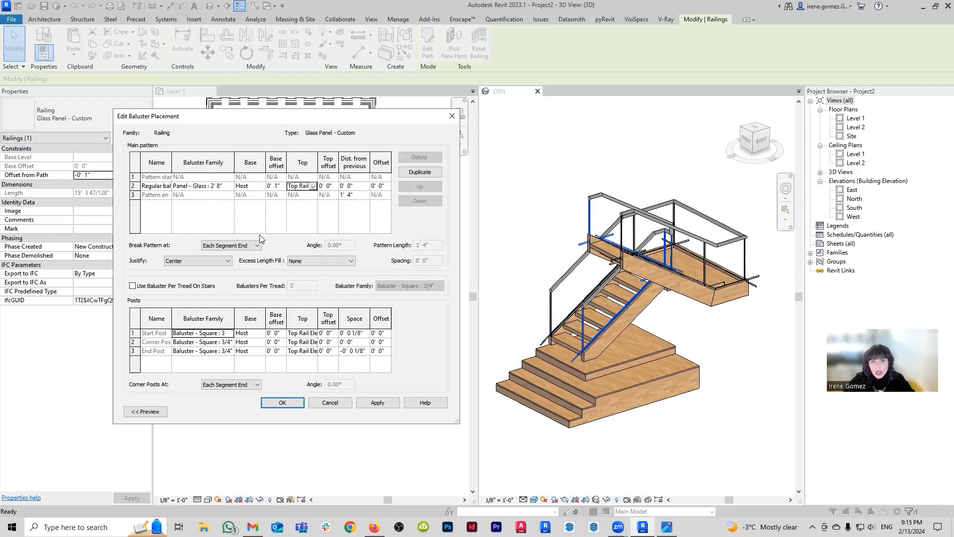
pyautogui.click(279, 402)
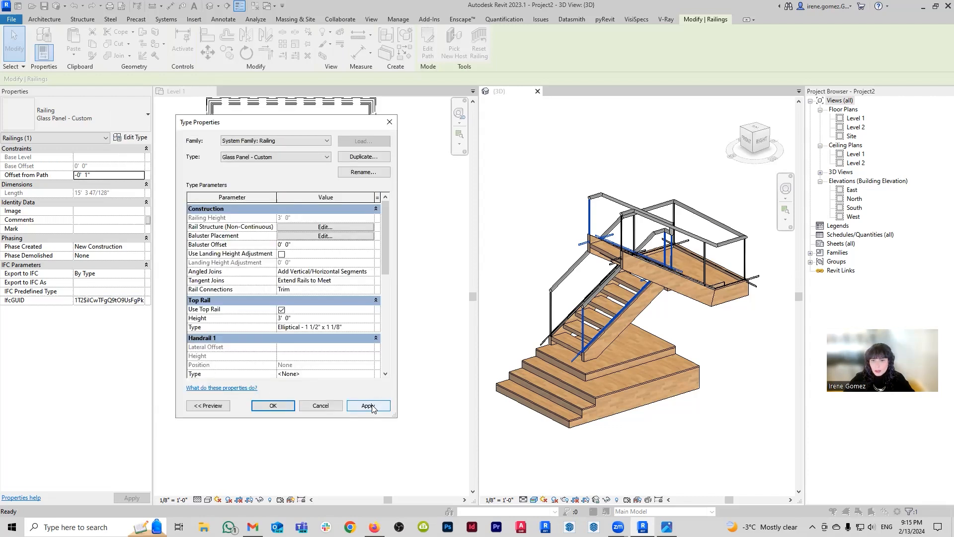
pyautogui.click(372, 404)
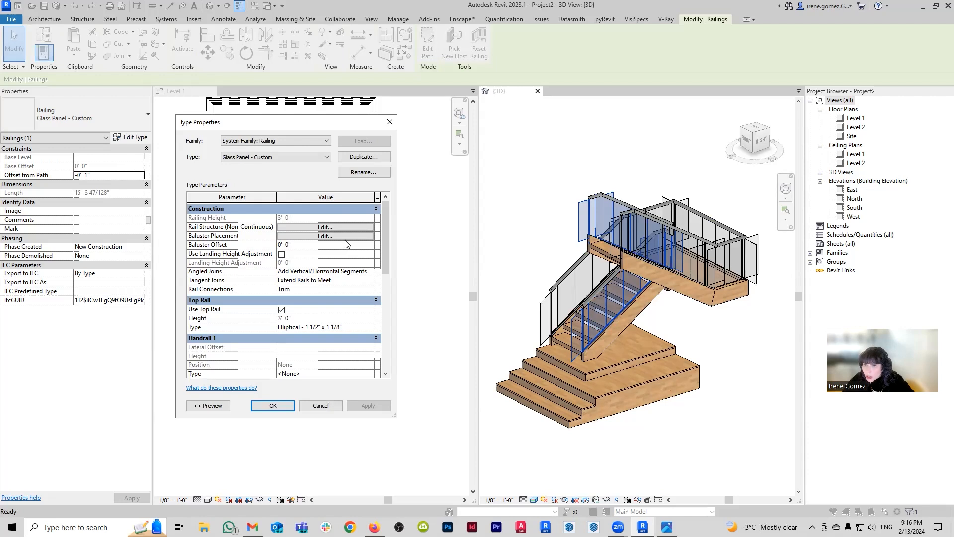
pyautogui.click(273, 406)
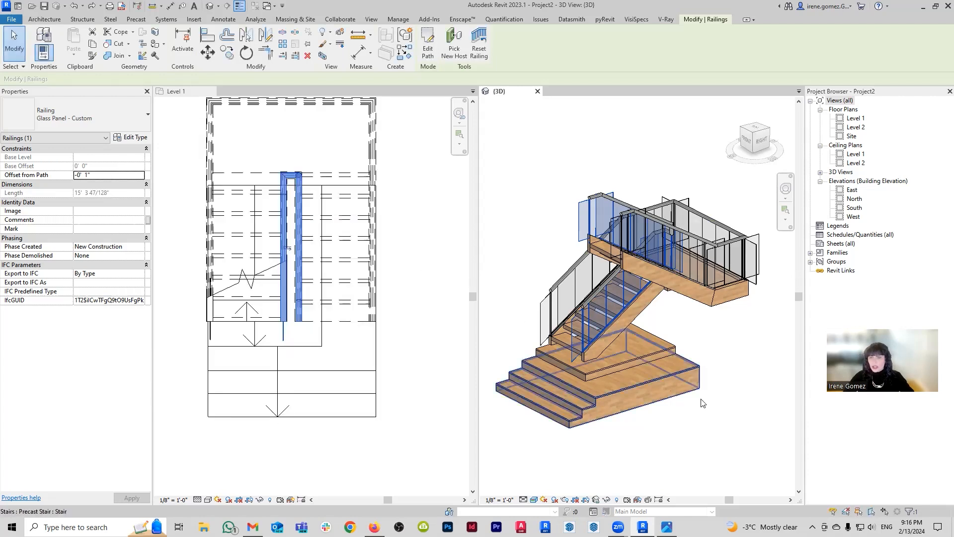
pyautogui.press('Escape')
# - Examine the glass panels along the stair flights and platform from several sides in the 3D view
pyautogui.scroll(5, 543, 324)
pyautogui.keyDown('shift'); pyautogui.moveTo(543, 324); pyautogui.dragTo(711, 323, button='middle'); pyautogui.keyUp('shift')
pyautogui.scroll(1, 597, 251)
pyautogui.moveTo(586, 250)
pyautogui.keyDown('shift'); pyautogui.mouseDown(button='middle')
pyautogui.moveTo(636, 259)
pyautogui.moveTo(571, 256)
pyautogui.mouseUp(button='middle'); pyautogui.keyUp('shift')
pyautogui.scroll(-3, 570, 256)
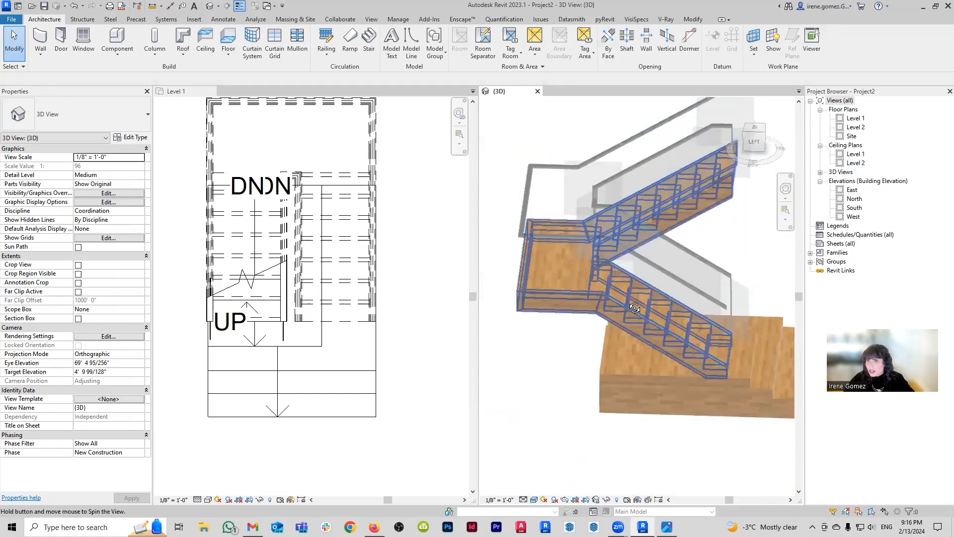
pyautogui.scroll(3, 749, 362)
pyautogui.keyDown('shift'); pyautogui.moveTo(749, 362); pyautogui.dragTo(788, 398, button='middle'); pyautogui.keyUp('shift')
pyautogui.moveTo(715, 268); pyautogui.dragTo(661, 308, button='middle')
pyautogui.scroll(-2, 646, 318)
pyautogui.keyDown('shift'); pyautogui.moveTo(626, 348); pyautogui.dragTo(452, 246, button='middle'); pyautogui.keyUp('shift')
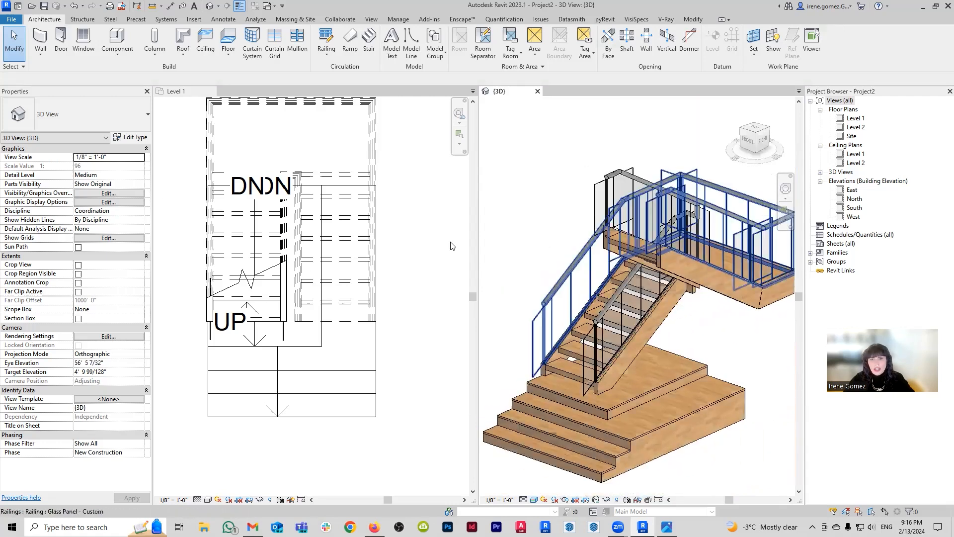
# - Set the pattern end's distance from previous to 0 in the railing's main baluster pattern and apply the type changes
pyautogui.click(559, 287)
pyautogui.click(140, 138)
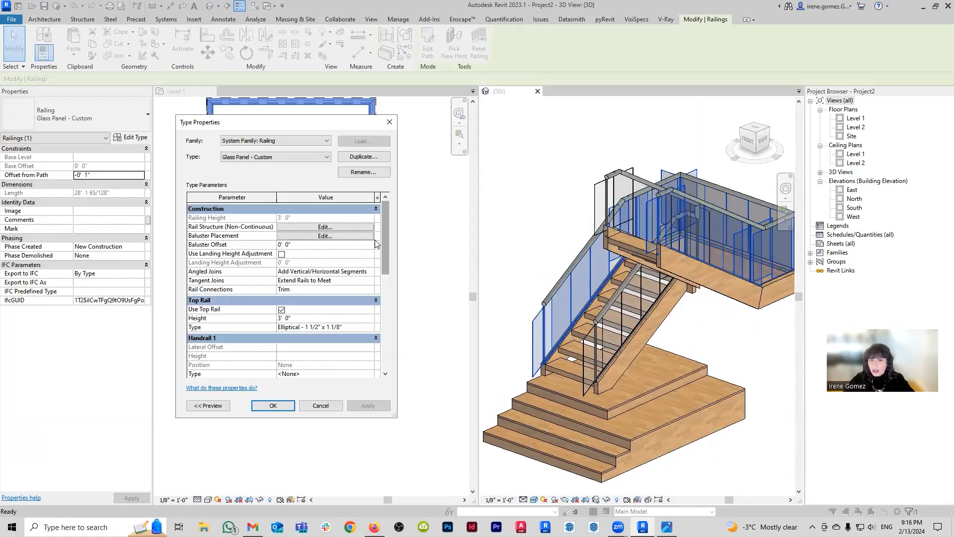
pyautogui.click(350, 235)
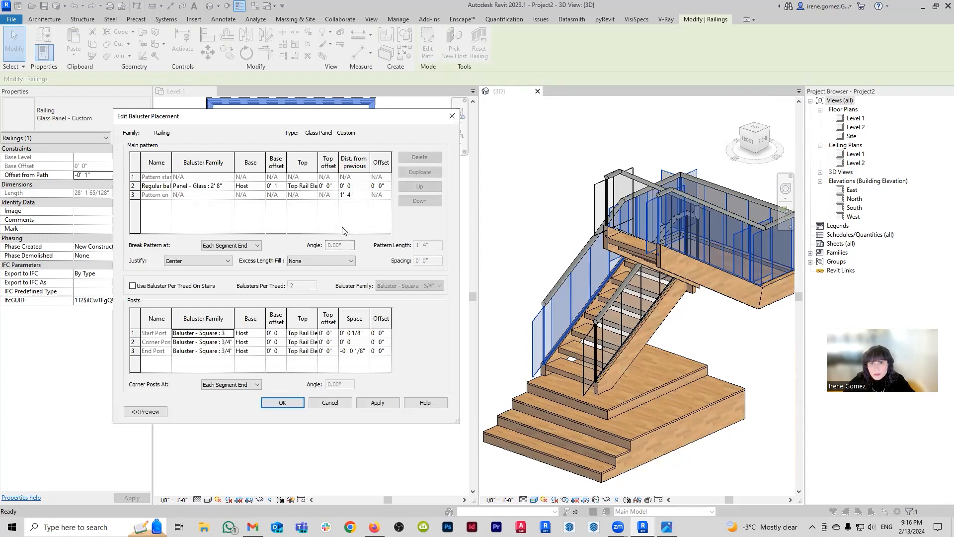
pyautogui.click(361, 194)
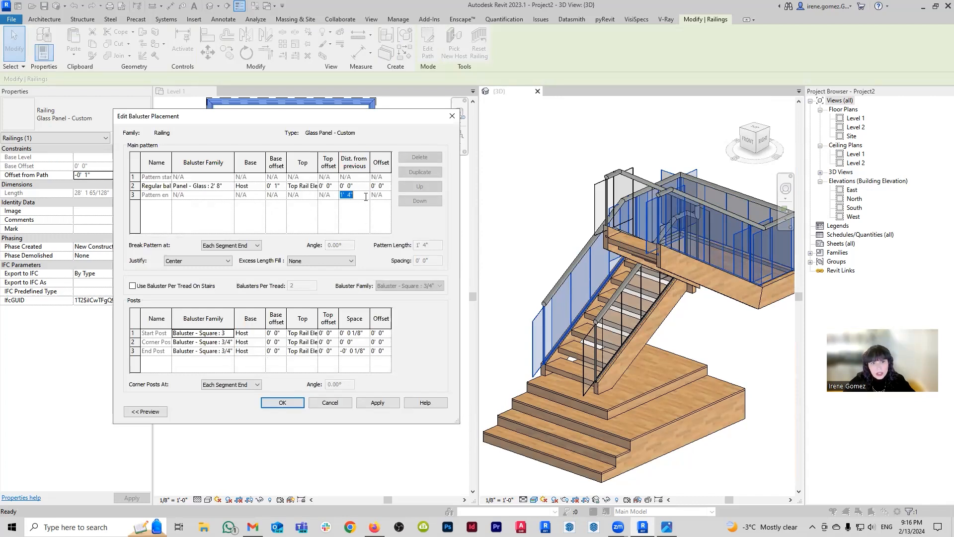
pyautogui.write('0')
pyautogui.click(353, 185)
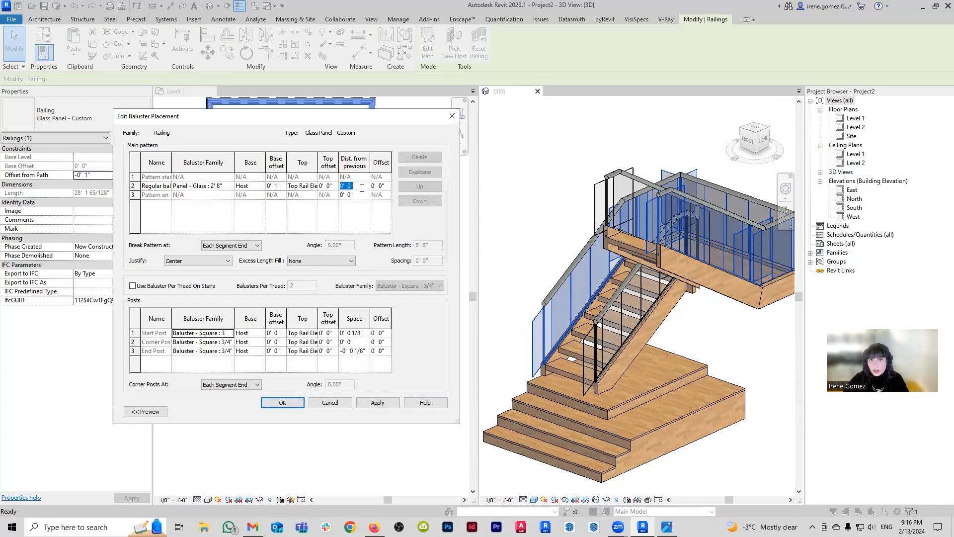
pyautogui.click(377, 403)
pyautogui.click(281, 403)
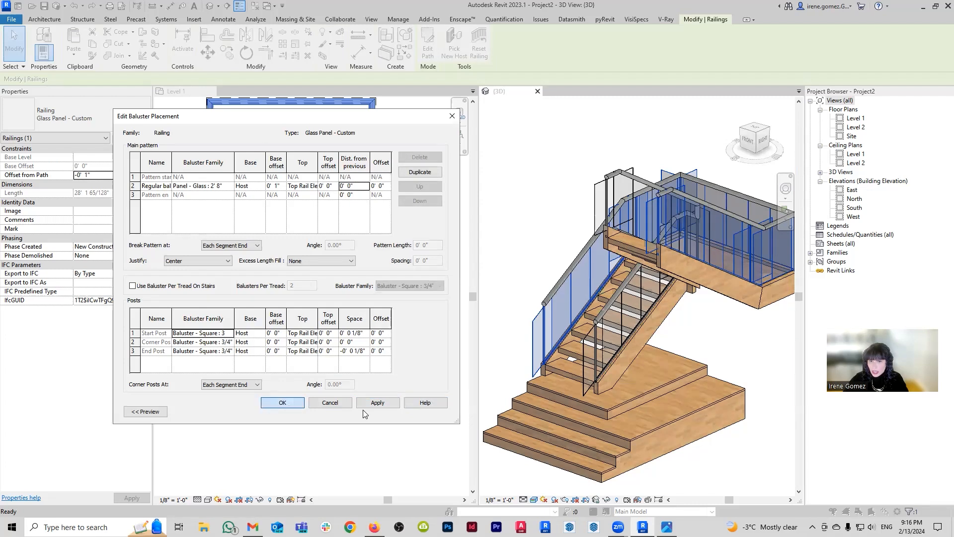
pyautogui.click(376, 406)
# - Set the distance from previous to 1" for both the pattern end and the glass panel, and apply the baluster placement to the railing type
pyautogui.click(343, 236)
pyautogui.click(362, 195)
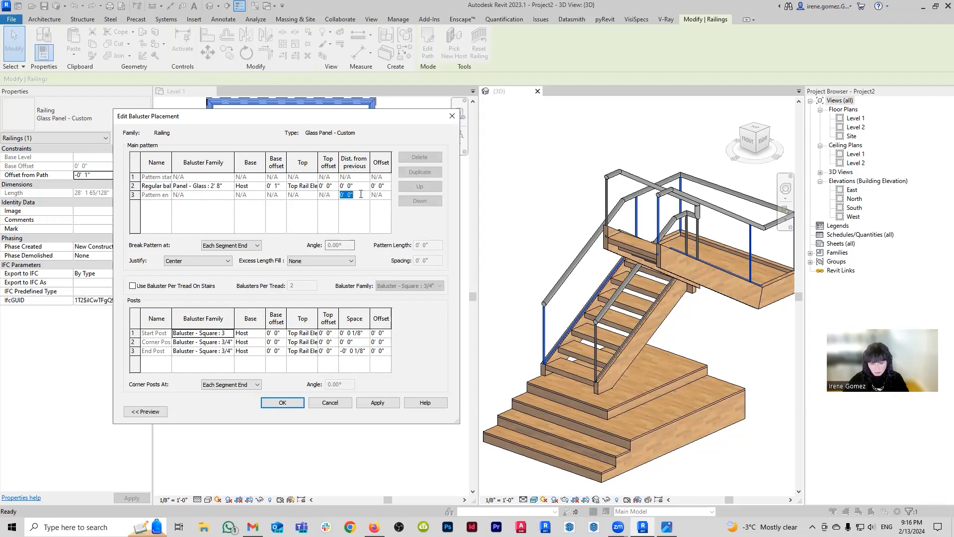
pyautogui.write('1')
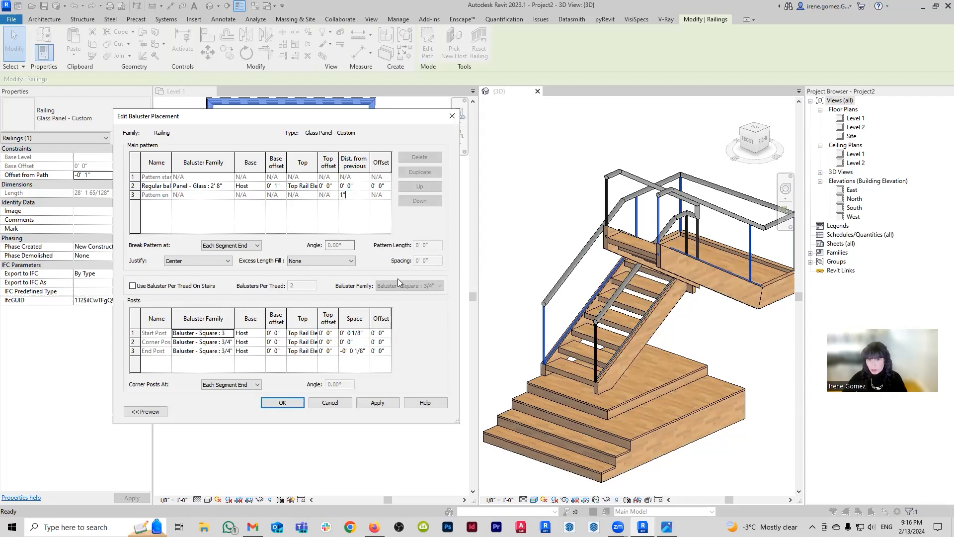
pyautogui.click(363, 188)
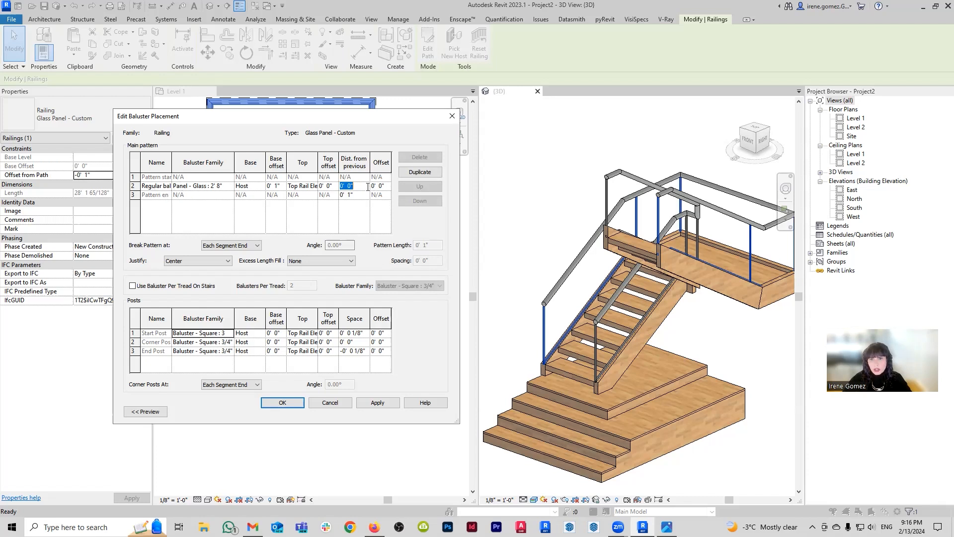
pyautogui.write('1')
pyautogui.press('Tab')
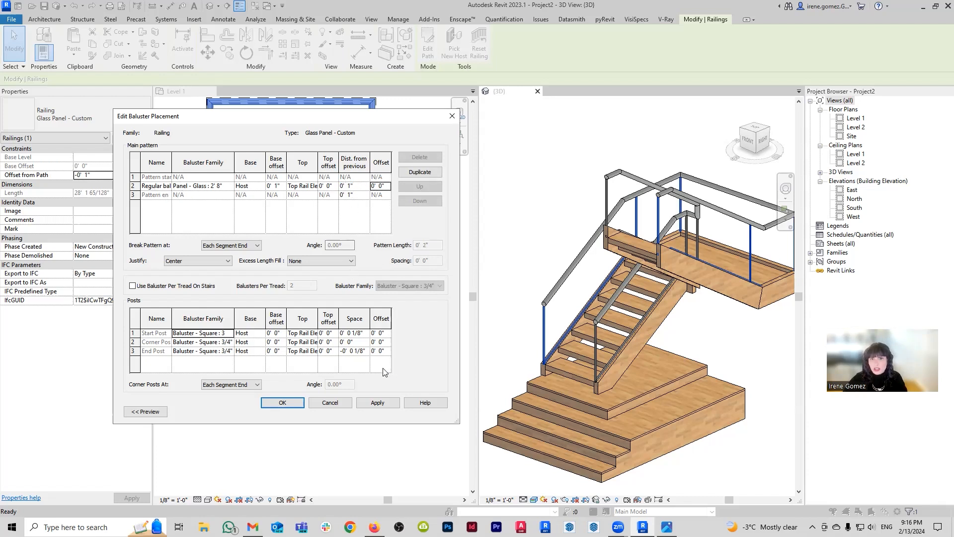
pyautogui.click(284, 403)
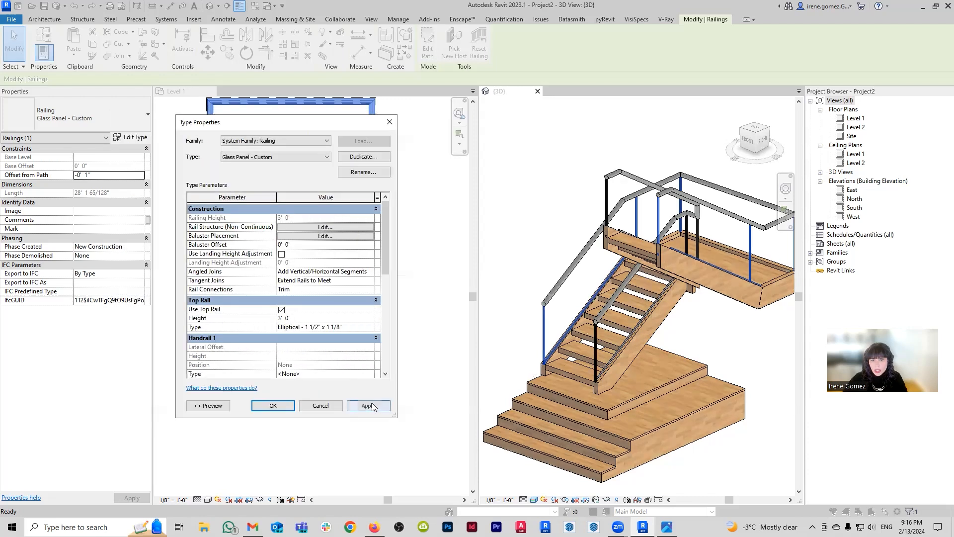
pyautogui.click(368, 405)
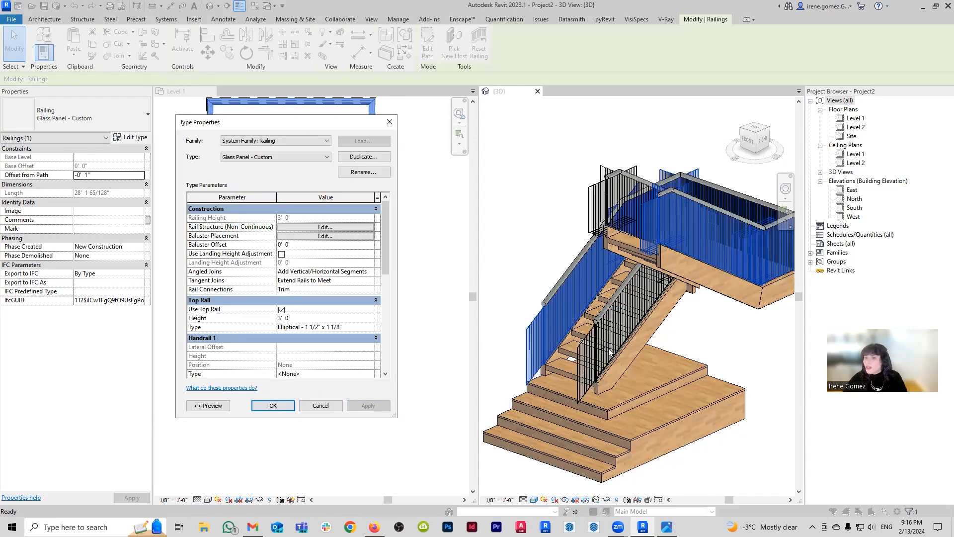
# - Set the glass panel's distance from previous to 3' in the main baluster pattern and apply the type changes
pyautogui.click(349, 236)
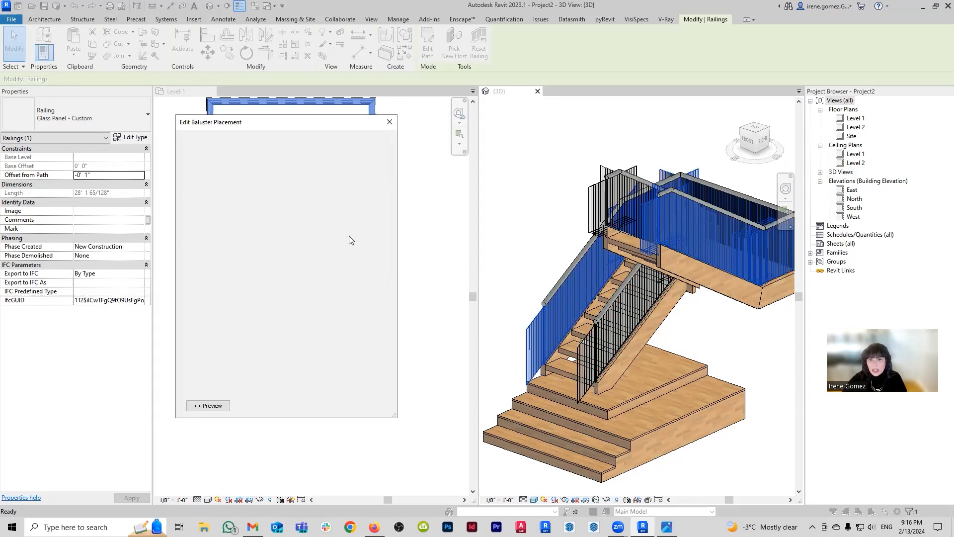
pyautogui.click(362, 186)
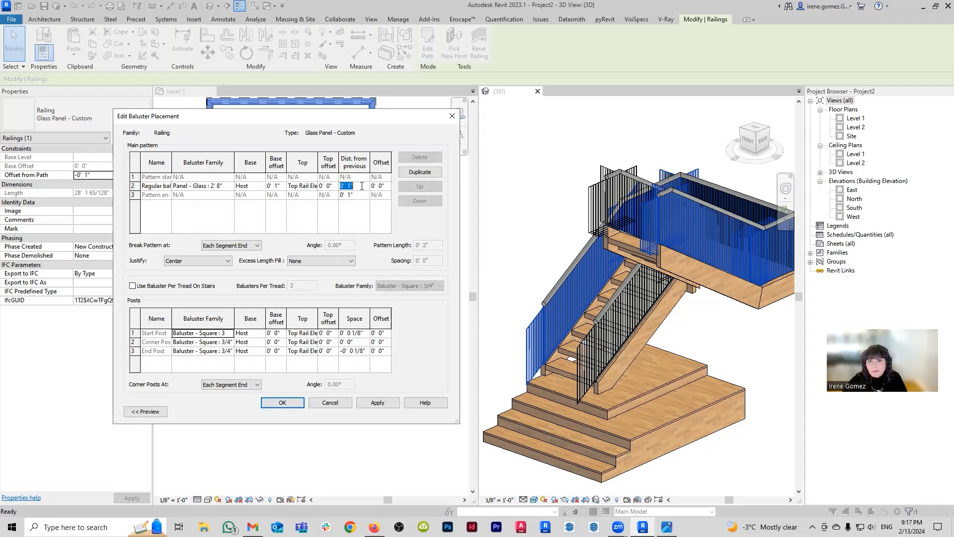
pyautogui.write("3'")
pyautogui.press('Tab')
pyautogui.click(378, 403)
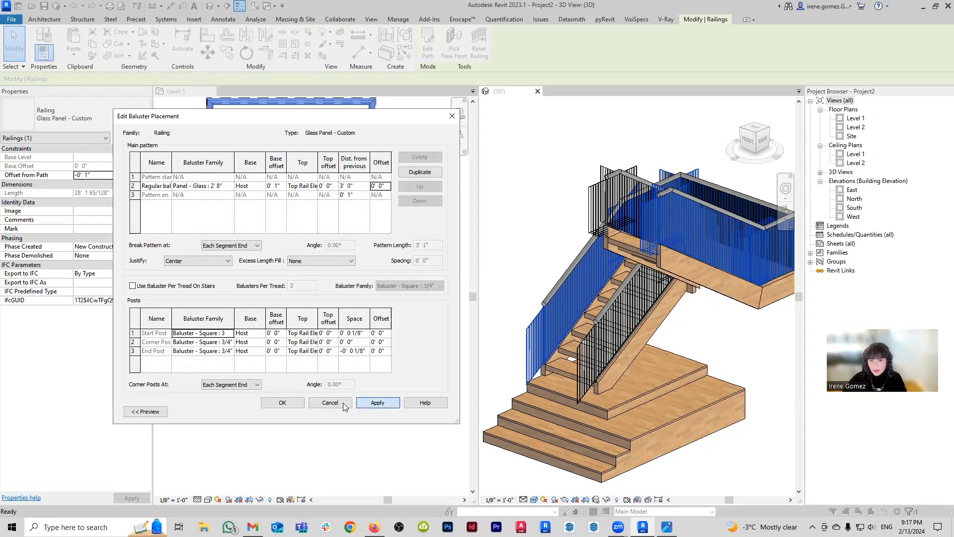
pyautogui.click(344, 406)
pyautogui.click(368, 406)
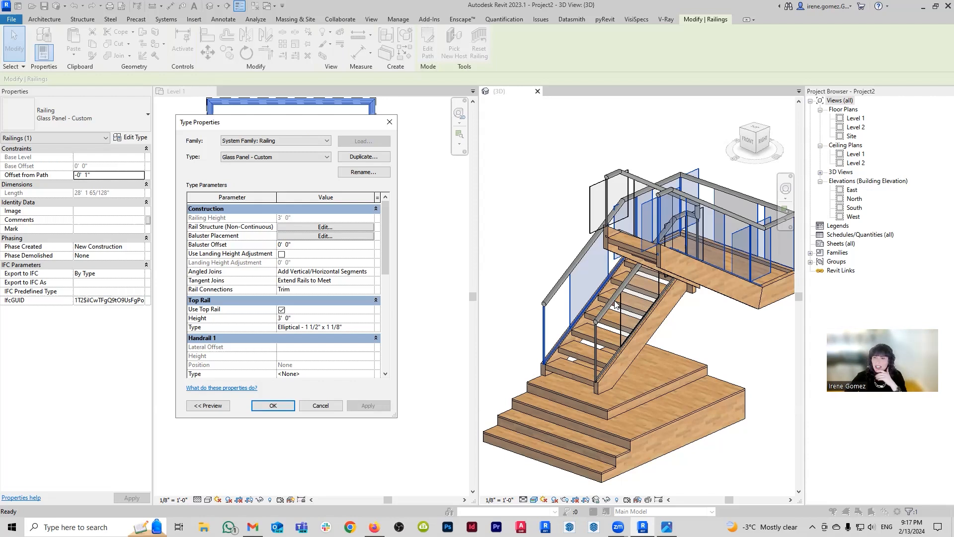
# - Set the glass panel's distance from previous to 1' in the main baluster pattern and accept the railing type changes
pyautogui.click(325, 235)
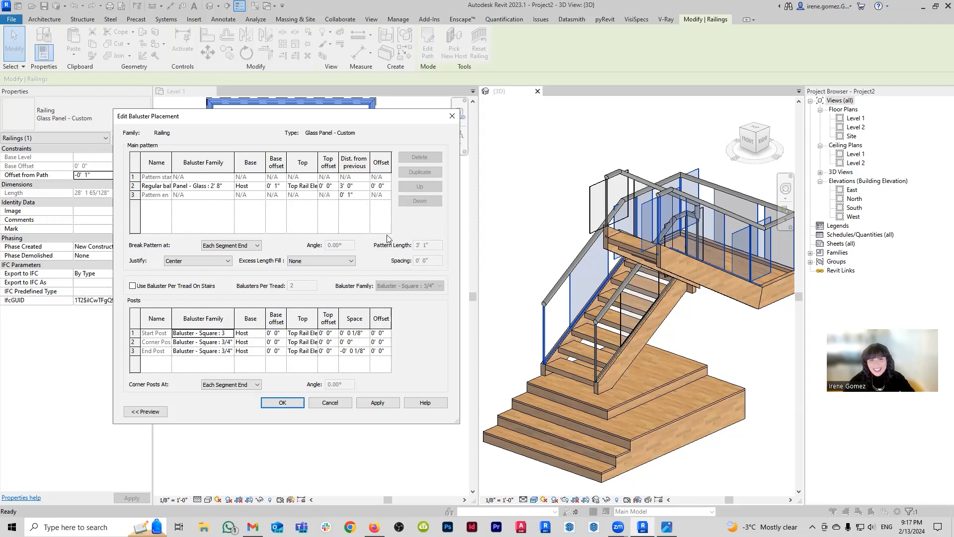
pyautogui.click(360, 188)
pyautogui.write("1'")
pyautogui.press('Return')
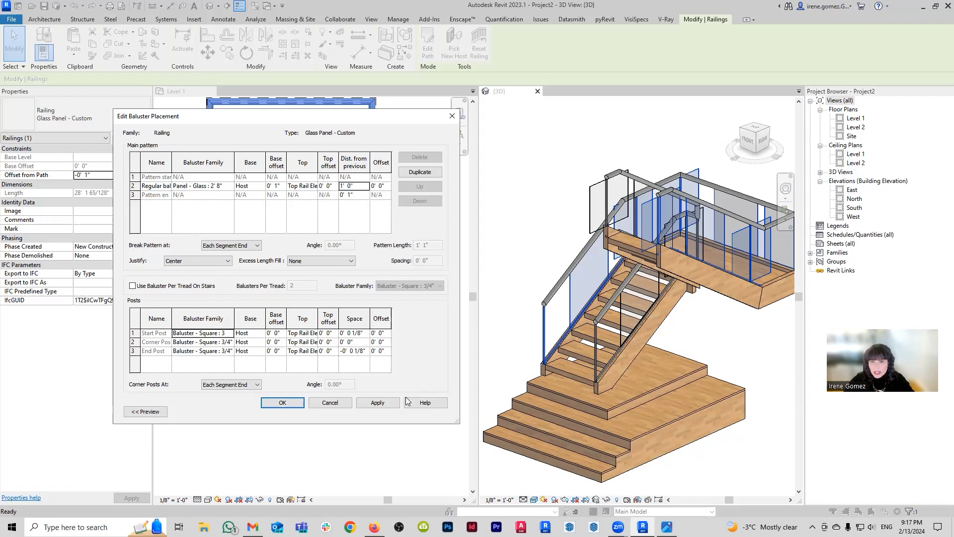
pyautogui.click(282, 403)
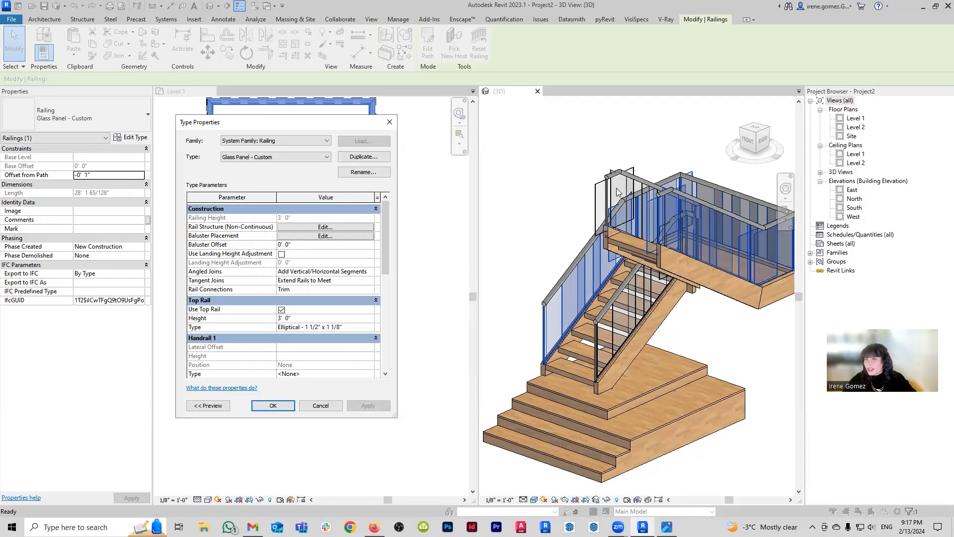
pyautogui.click(273, 406)
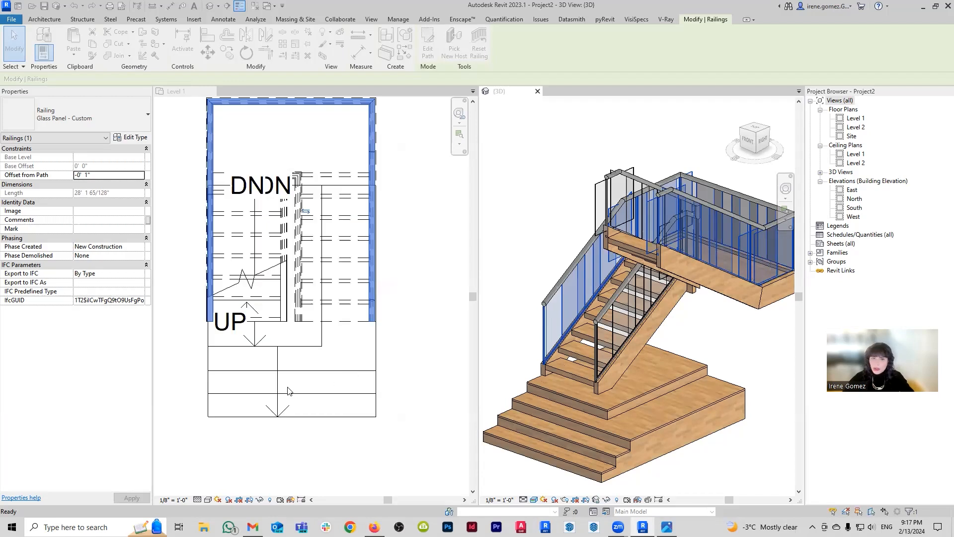
pyautogui.scroll(3, 542, 353)
pyautogui.click(542, 353)
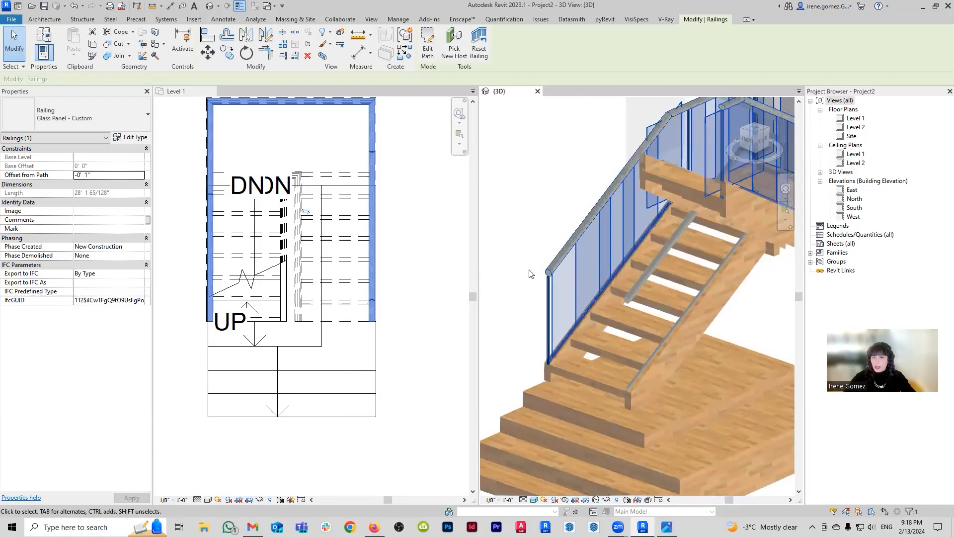
pyautogui.scroll(-5, 539, 338)
pyautogui.scroll(5, 518, 341)
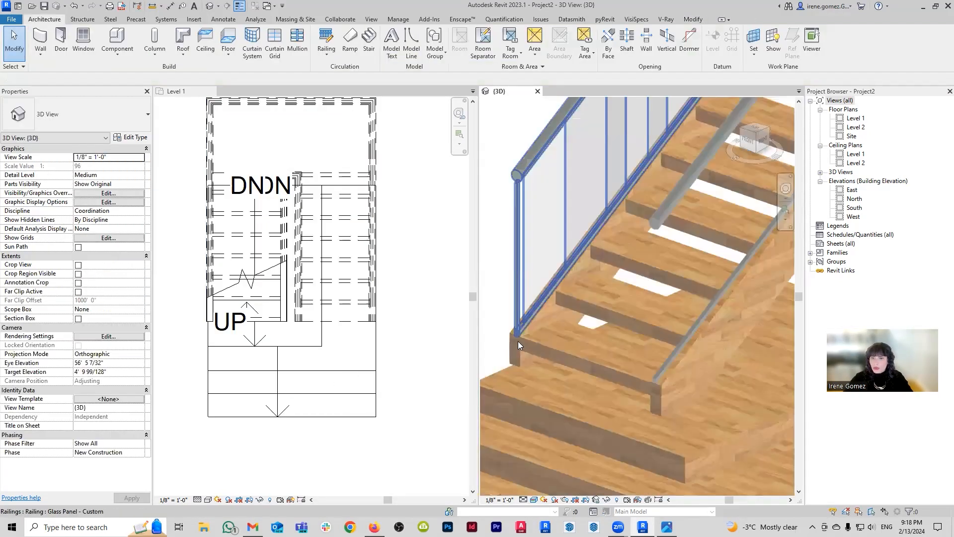
pyautogui.scroll(-5, 547, 308)
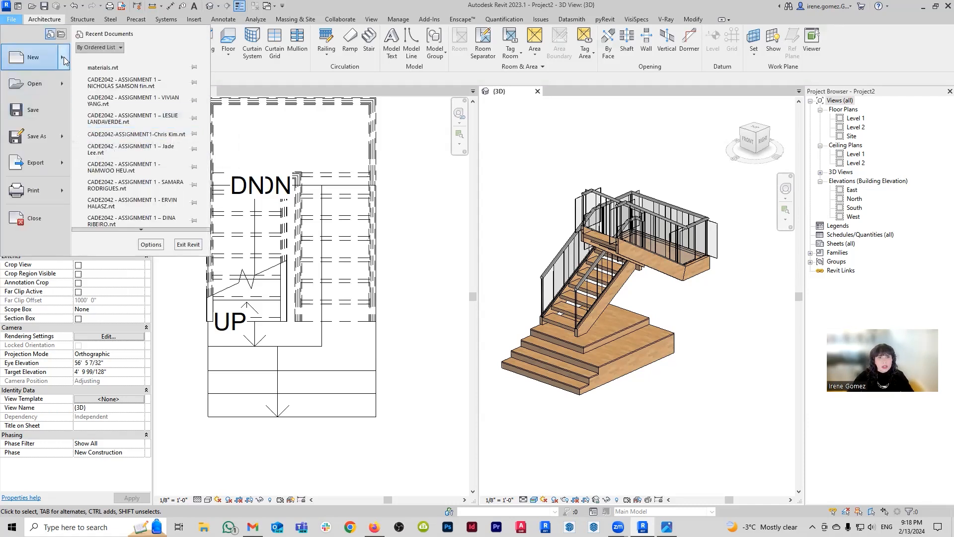
# - Start a new family and show the template files in the Family Templates folder as a detailed list
pyautogui.moveTo(63, 58)
pyautogui.click(109, 91)
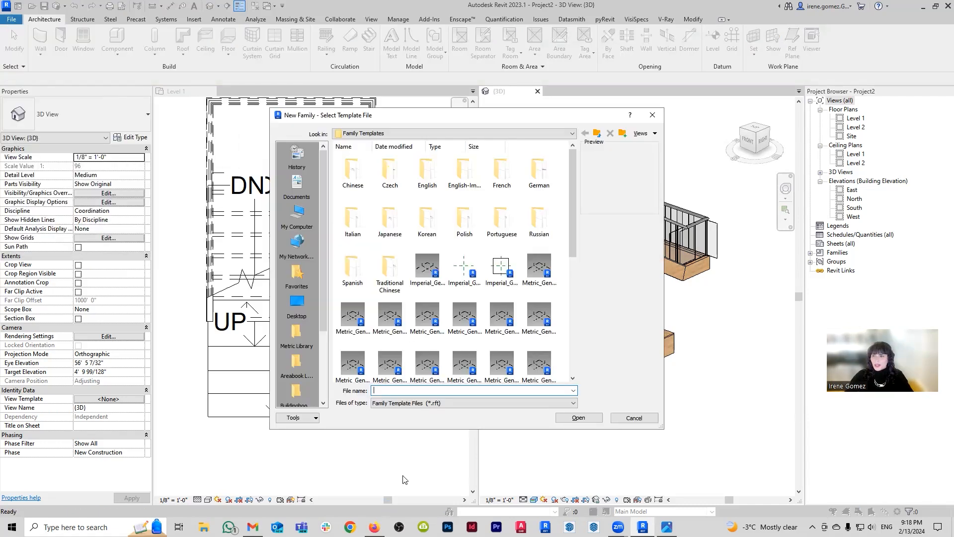
pyautogui.rightClick(562, 239)
pyautogui.rightClick(571, 214)
pyautogui.rightClick(565, 205)
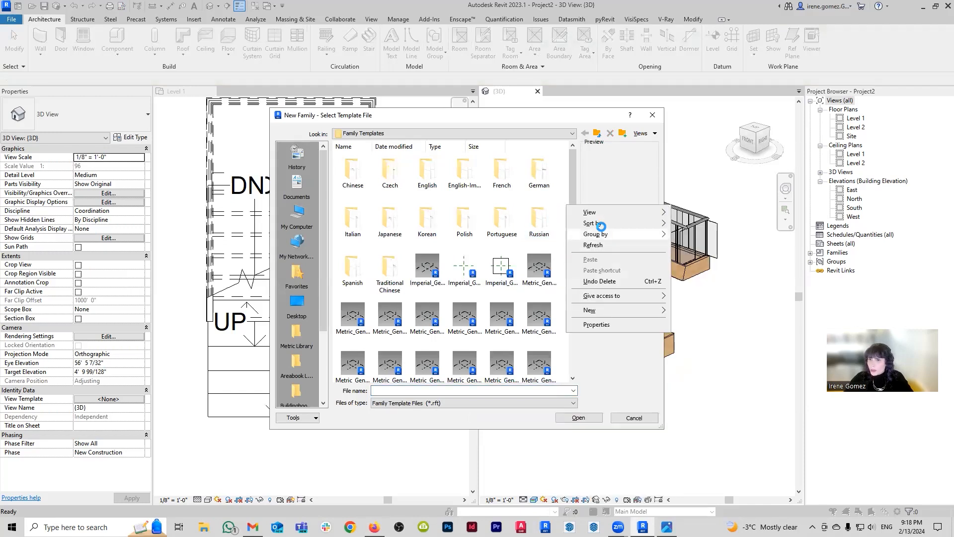
pyautogui.moveTo(622, 213)
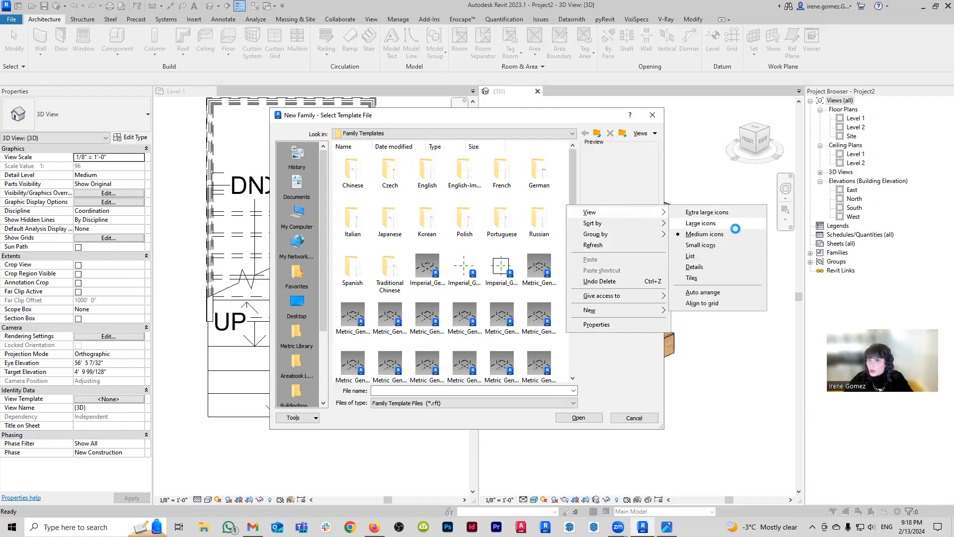
pyautogui.click(712, 264)
pyautogui.scroll(-2, 480, 272)
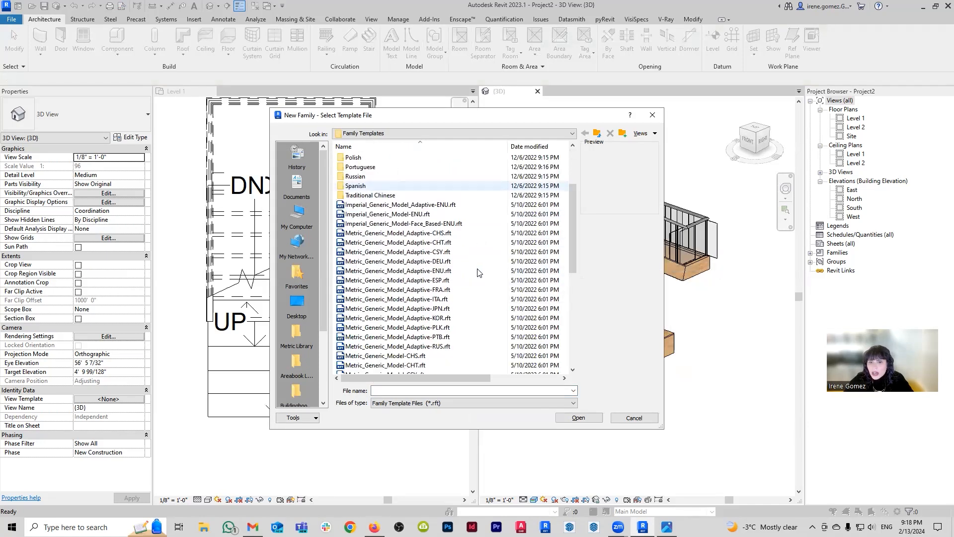
# - Create the new family from the Profile-Rail.rft template in the English-Imperial folder of Family Templates
pyautogui.click(597, 133)
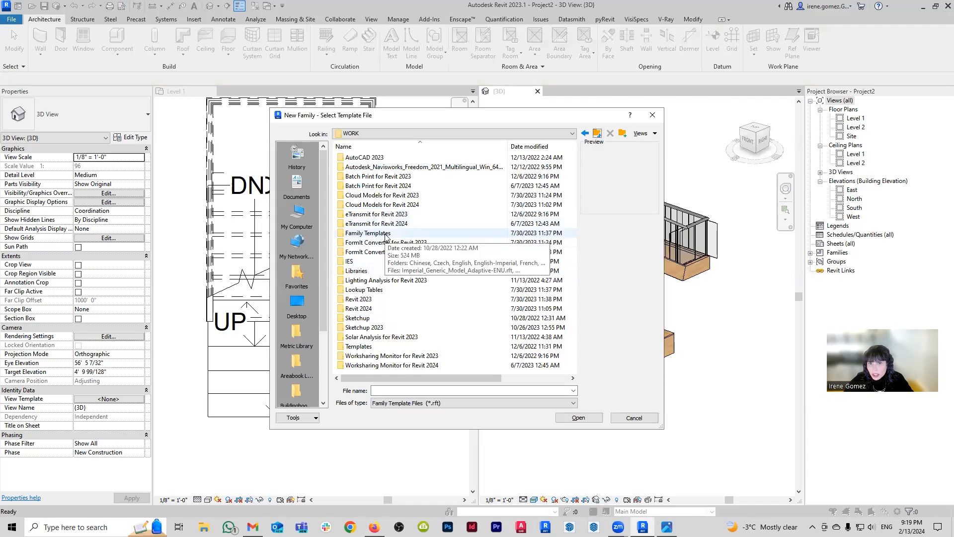
pyautogui.doubleClick(379, 234)
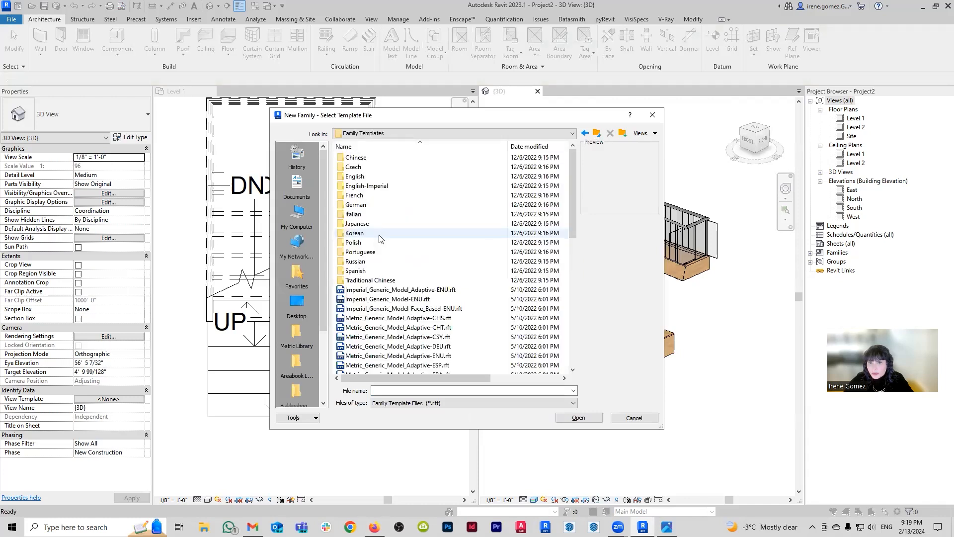
pyautogui.doubleClick(371, 186)
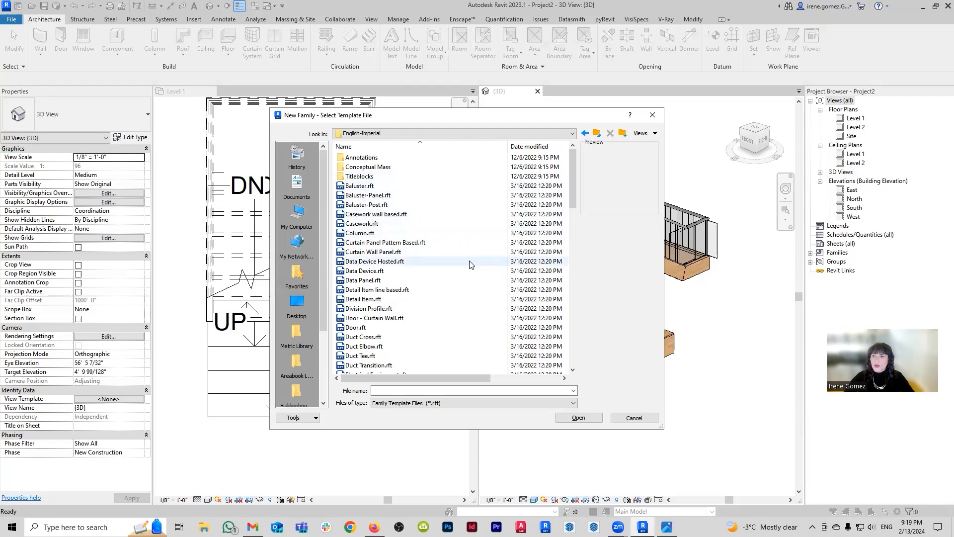
pyautogui.scroll(-5, 467, 269)
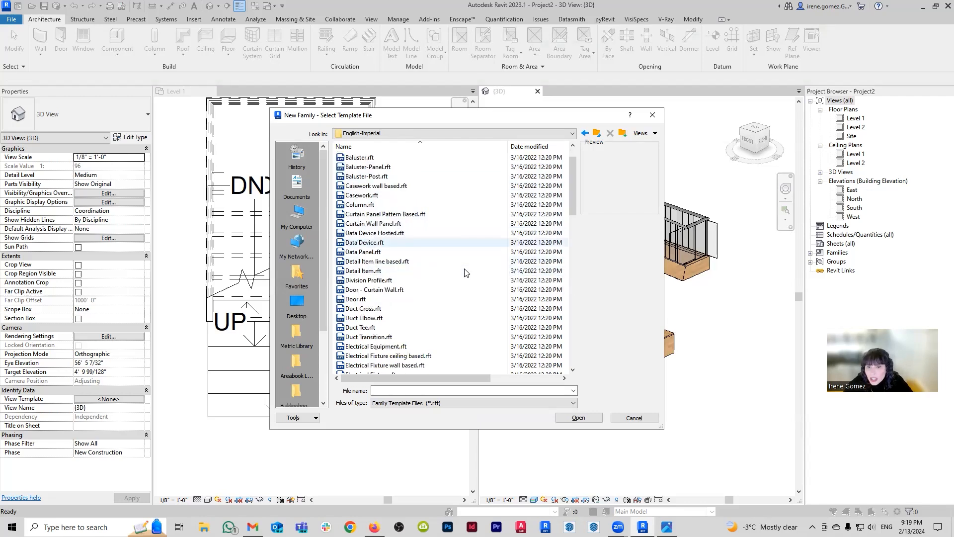
pyautogui.scroll(-9, 466, 272)
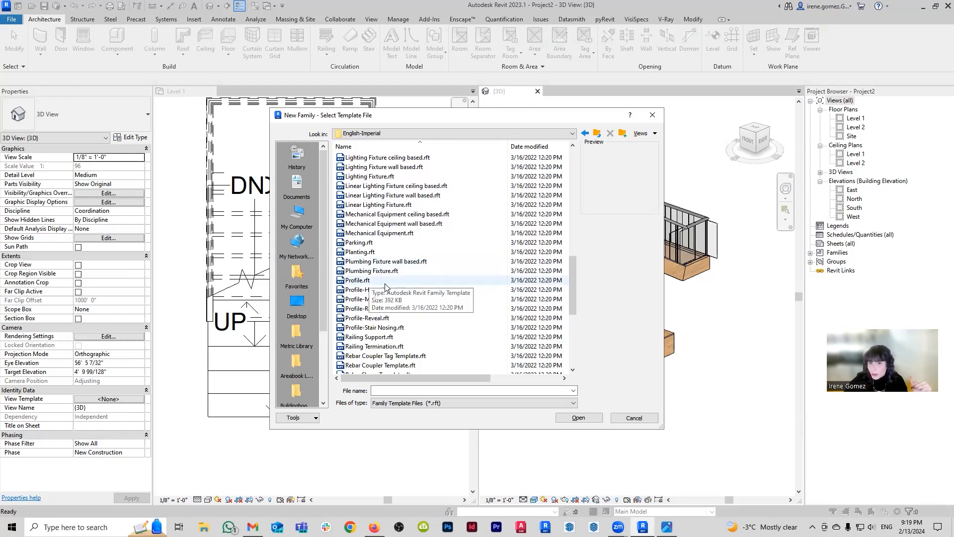
pyautogui.click(357, 309)
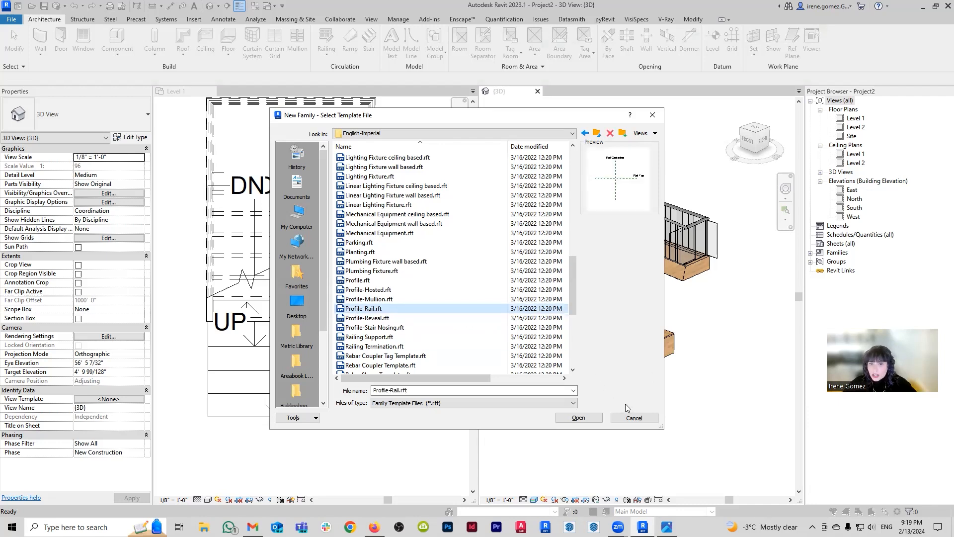
pyautogui.click(588, 418)
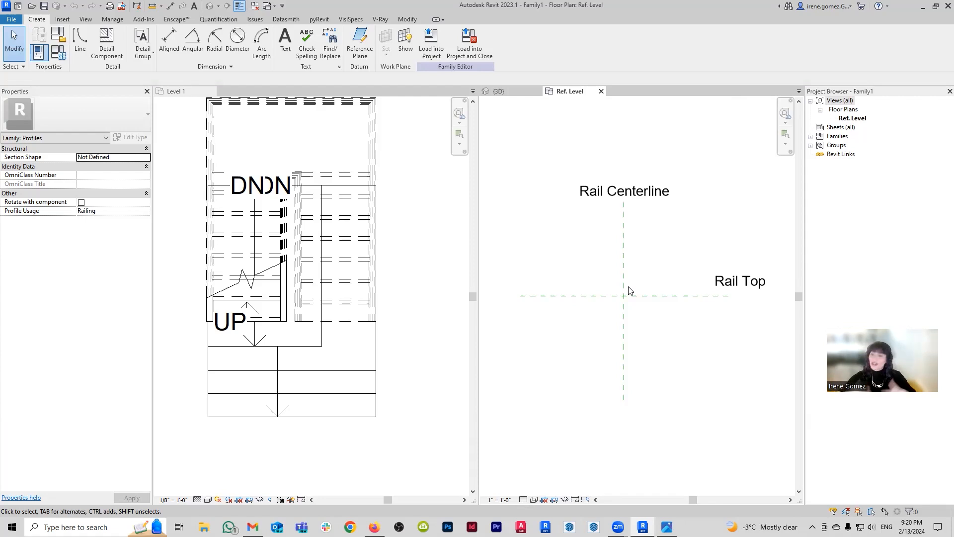
# - Draw a thin rectangle about 1/4" wide and 10 3/4" tall, rising from the Rail Top line beside the Rail Centerline
pyautogui.click(80, 42)
pyautogui.click(379, 33)
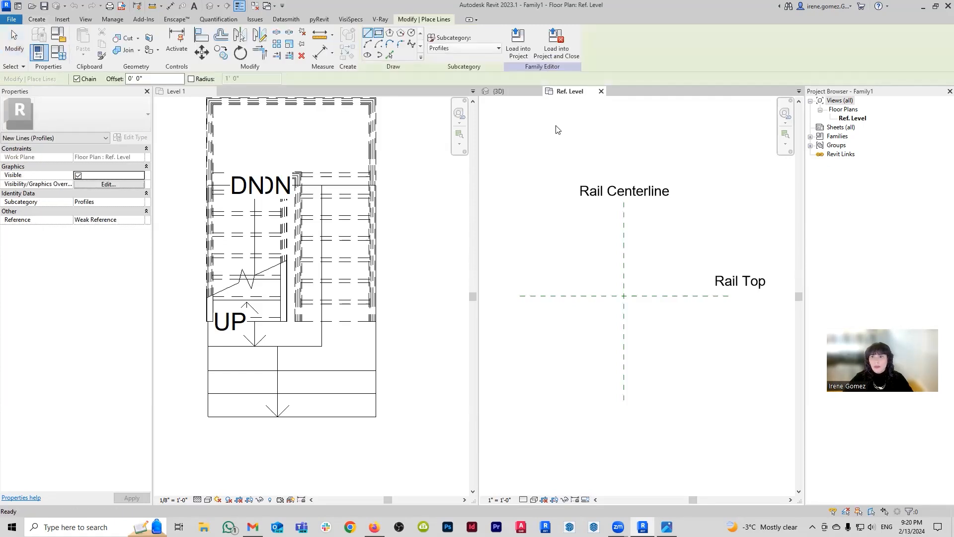
pyautogui.scroll(2, 625, 303)
pyautogui.click(597, 306)
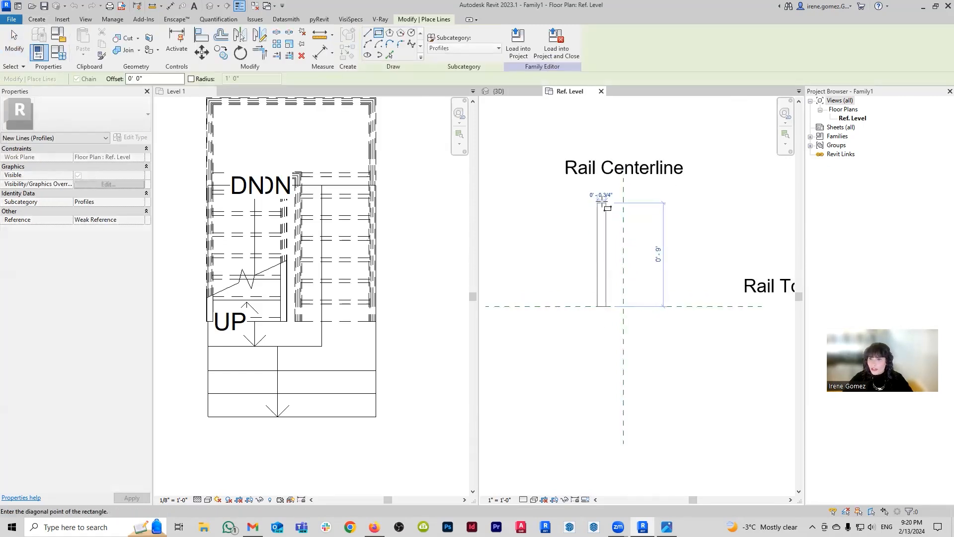
pyautogui.click(586, 182)
pyautogui.press('Escape')
pyautogui.press('Escape')
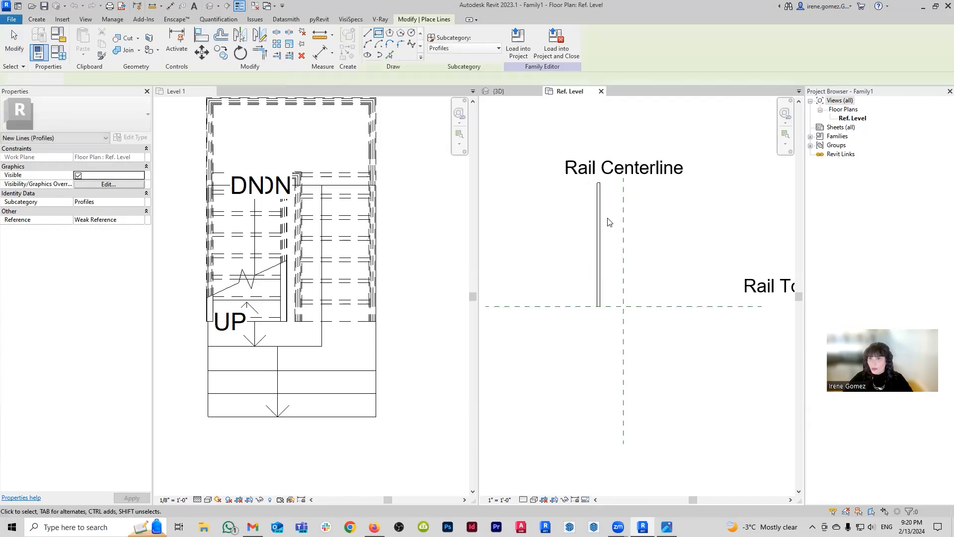
# - Check the width and height of the thin rectangle using its temporary dimensions
pyautogui.scroll(1, 600, 220)
pyautogui.click(603, 184)
pyautogui.scroll(3, 595, 418)
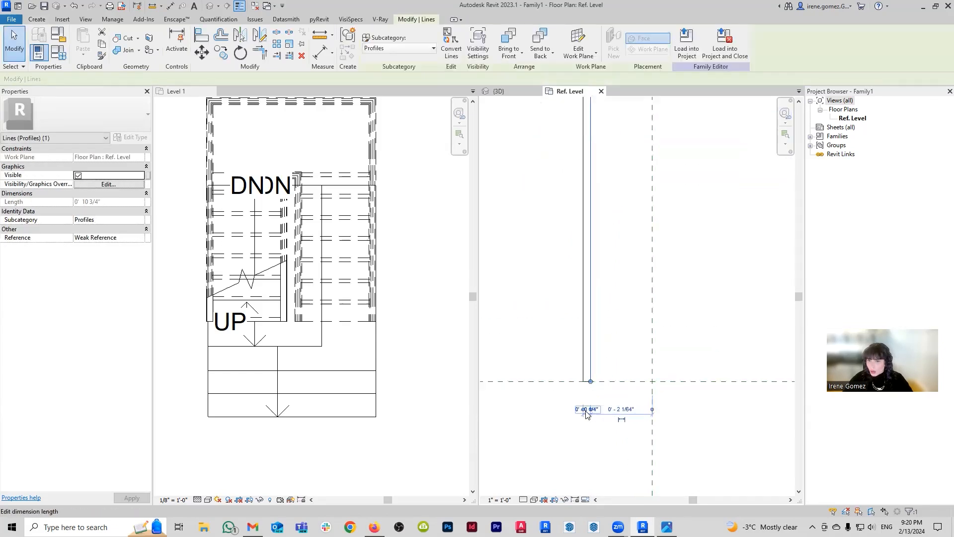
pyautogui.scroll(-6, 600, 433)
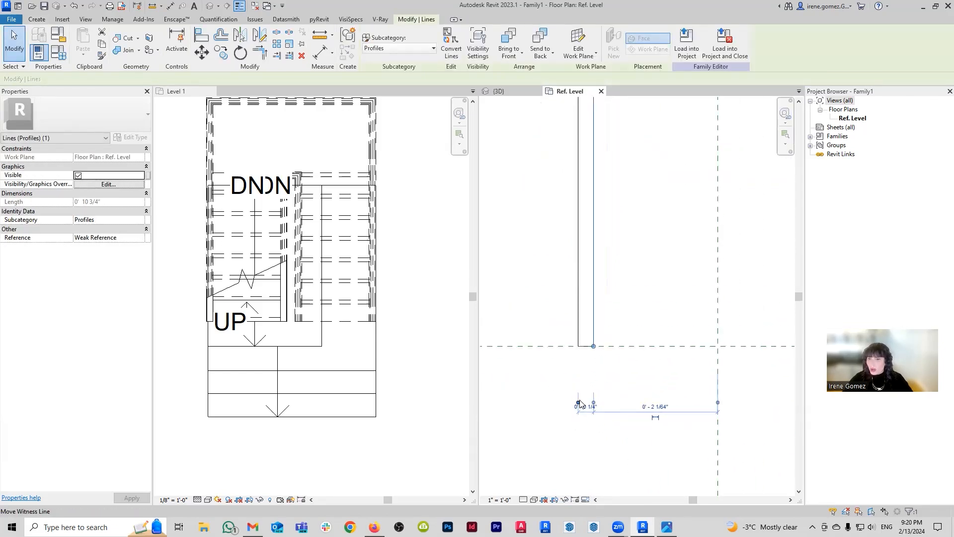
pyautogui.press('Escape')
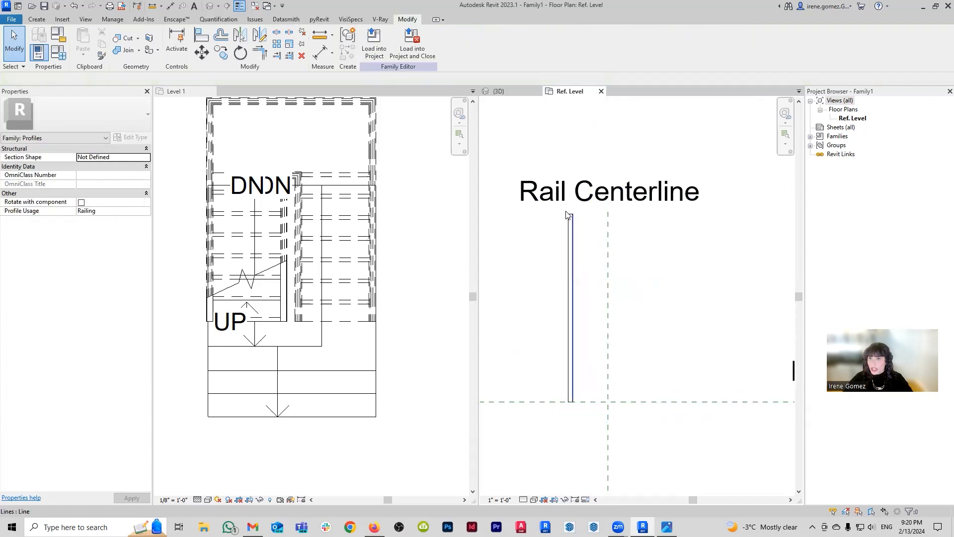
pyautogui.scroll(1, 570, 219)
pyautogui.click(571, 215)
pyautogui.scroll(-1, 531, 258)
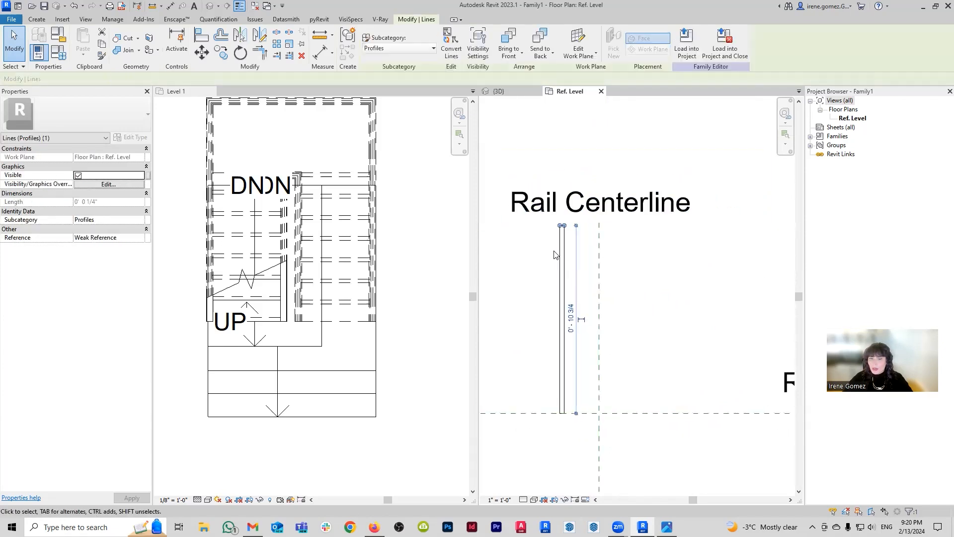
# - Check the railing height in the Glass Panel - Custom type properties in the project's 3D view, and return to the profile family
pyautogui.click(506, 91)
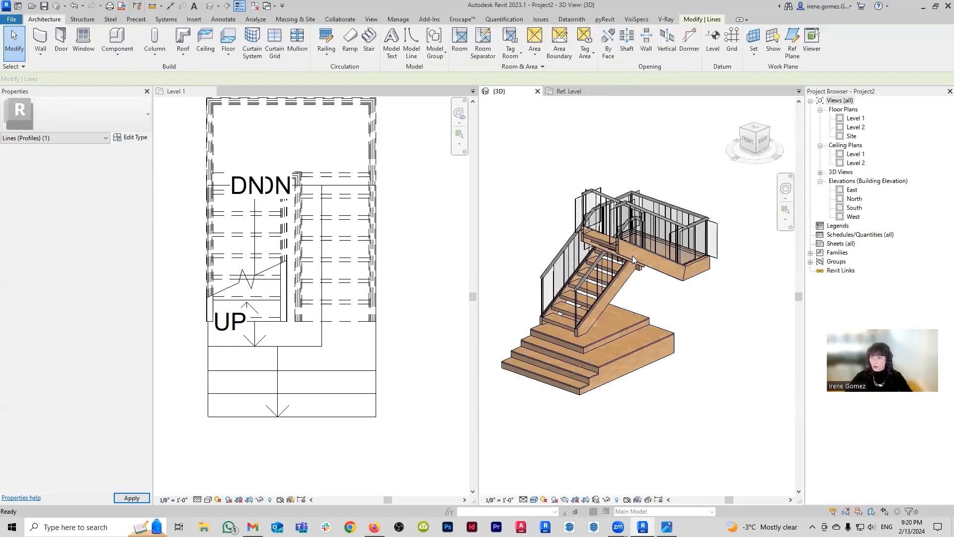
pyautogui.click(557, 261)
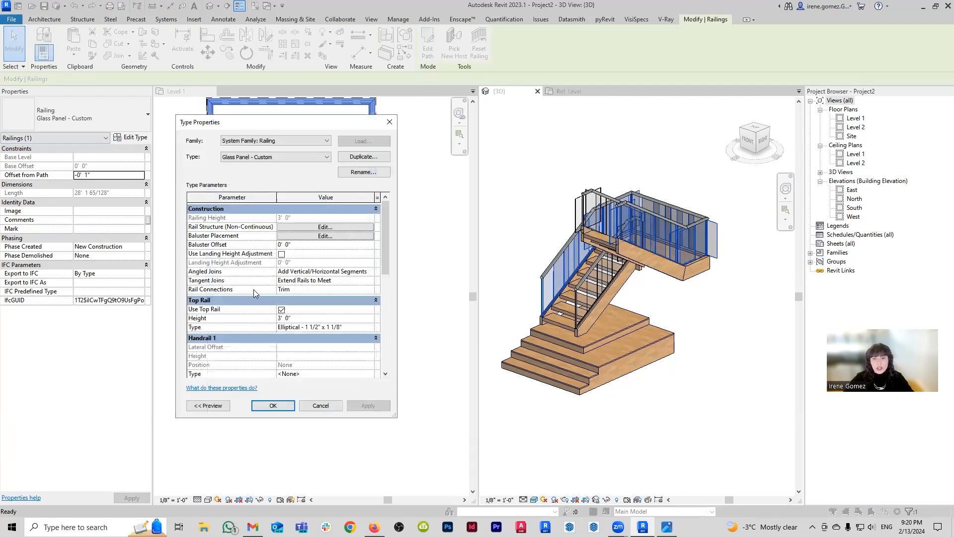
pyautogui.click(390, 122)
pyautogui.click(583, 89)
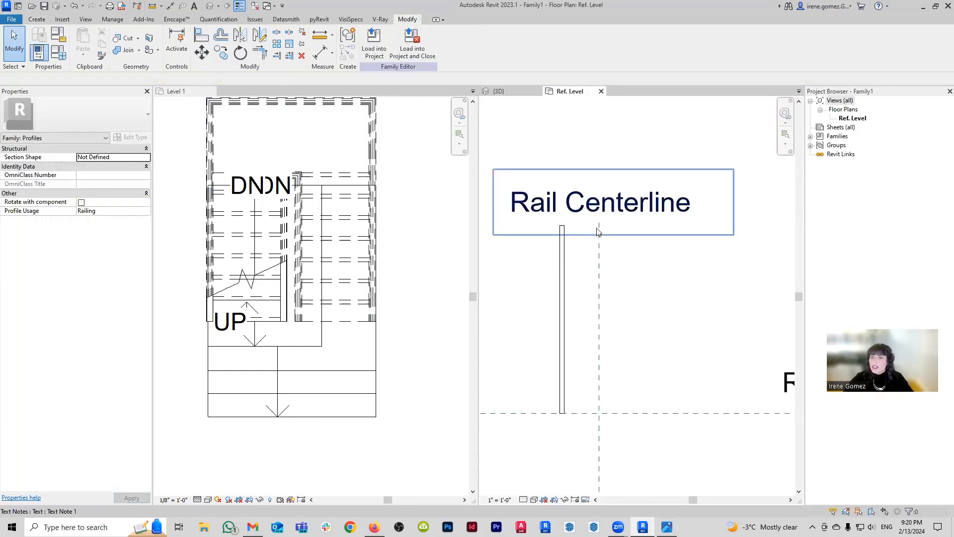
# - Set the height of the thin glass profile rectangle to 35"
pyautogui.click(565, 309)
pyautogui.click(575, 320)
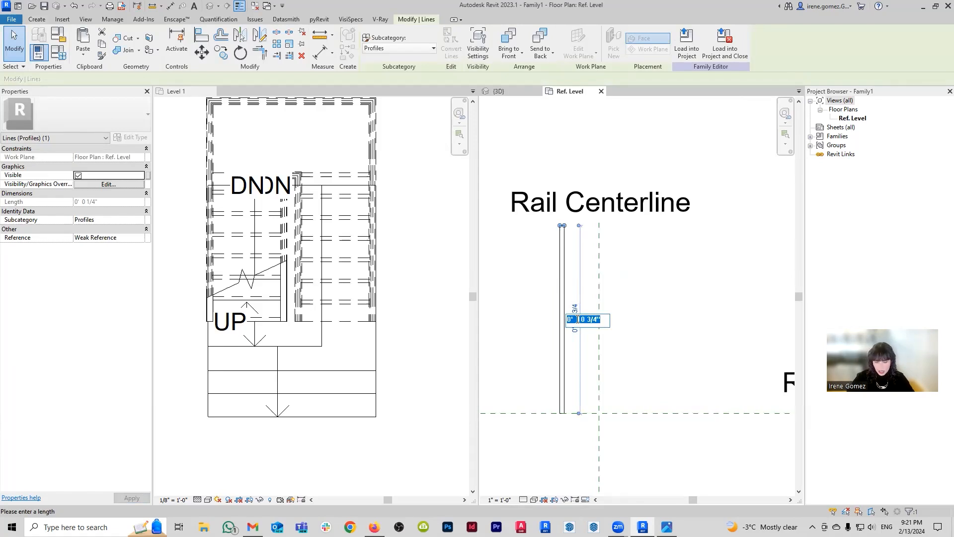
pyautogui.write('35')
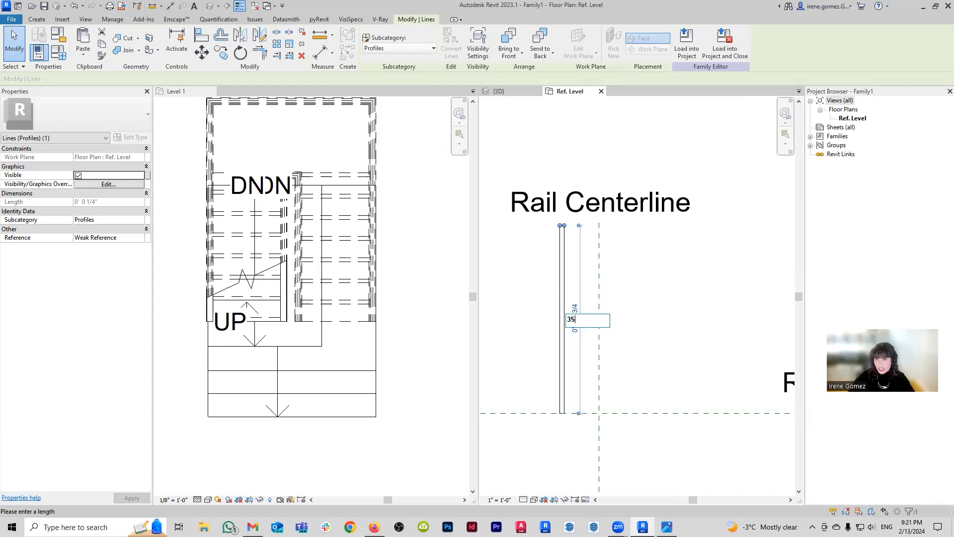
pyautogui.press('Return')
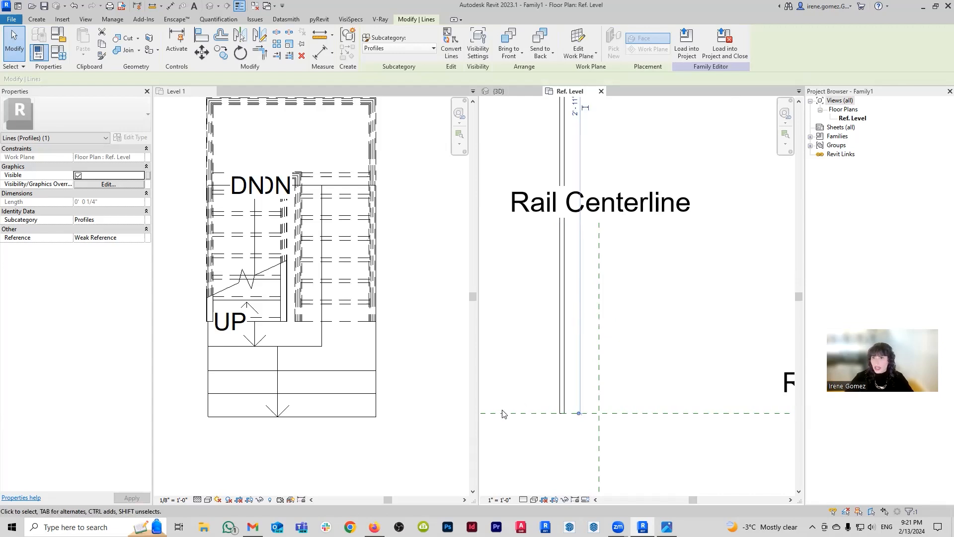
# - Move the whole rectangle sideways by its bottom midpoint so it is centered on the Rail Centerline
pyautogui.scroll(-4, 551, 323)
pyautogui.moveTo(565, 299); pyautogui.dragTo(548, 346, button='middle')
pyautogui.moveTo(519, 147); pyautogui.dragTo(546, 425)
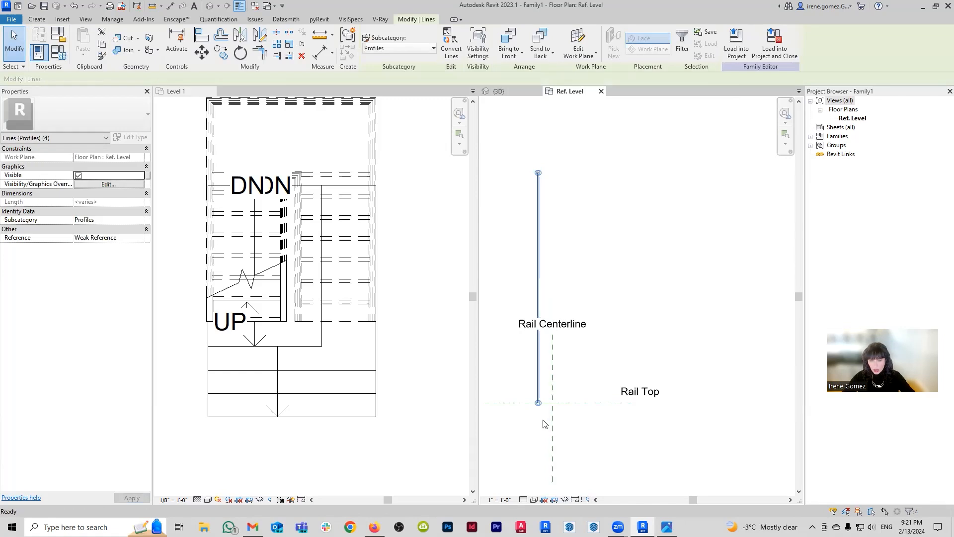
pyautogui.scroll(3, 546, 424)
pyautogui.scroll(1, 540, 383)
pyautogui.click(530, 377)
pyautogui.click(627, 378)
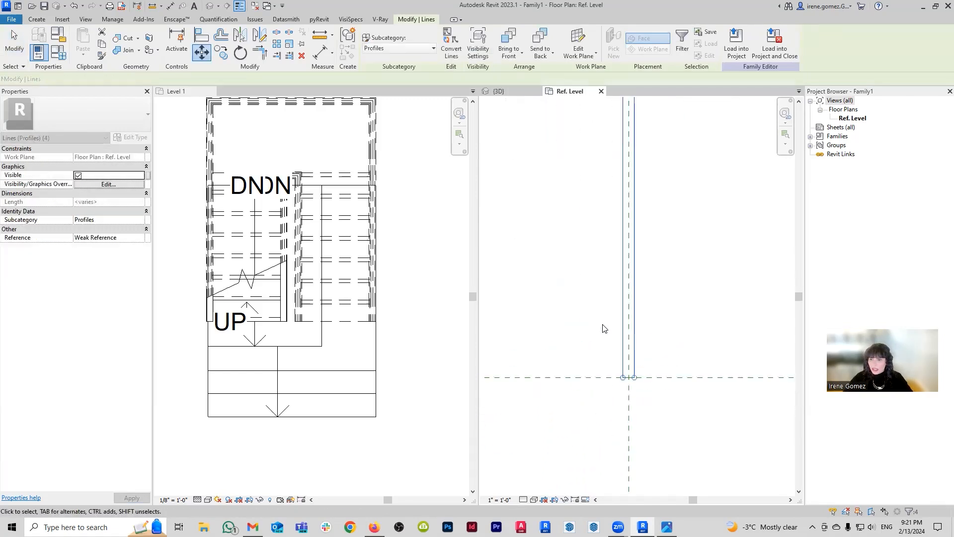
pyautogui.press('Escape')
pyautogui.scroll(-3, 605, 328)
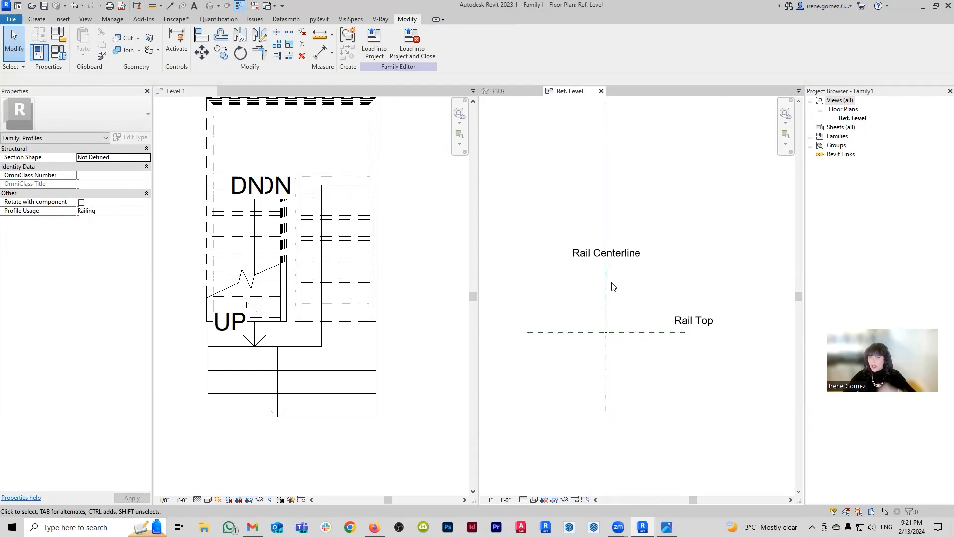
# - Move the rectangle down so the midpoint of its top edge sits where the Rail Centerline and Rail Top planes cross
pyautogui.moveTo(614, 287); pyautogui.dragTo(596, 327, button='middle')
pyautogui.moveTo(575, 131)
pyautogui.mouseDown()
pyautogui.moveTo(596, 428)
pyautogui.moveTo(601, 389)
pyautogui.mouseUp()
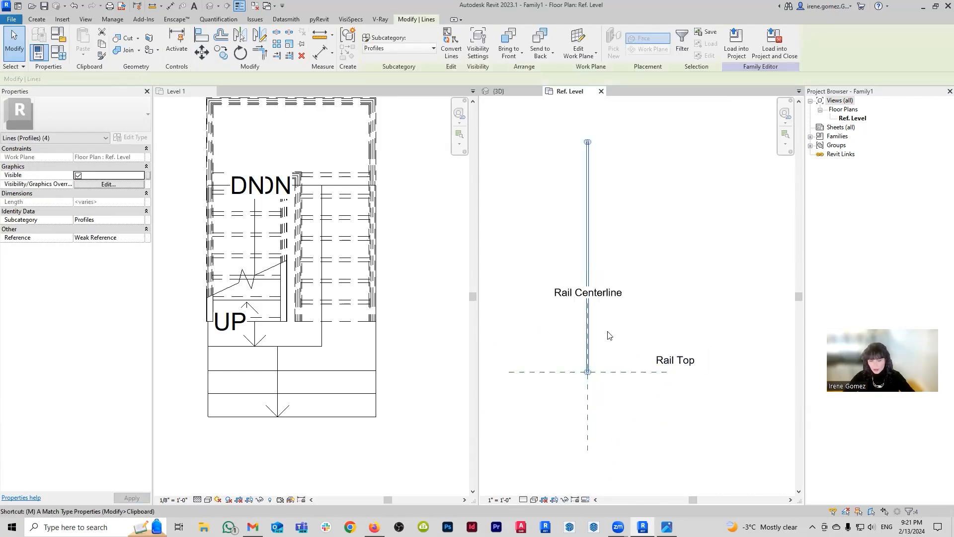
pyautogui.press('v')
pyautogui.scroll(4, 600, 140)
pyautogui.scroll(2, 571, 157)
pyautogui.click(570, 151)
pyautogui.scroll(-3, 582, 139)
pyautogui.scroll(4, 592, 270)
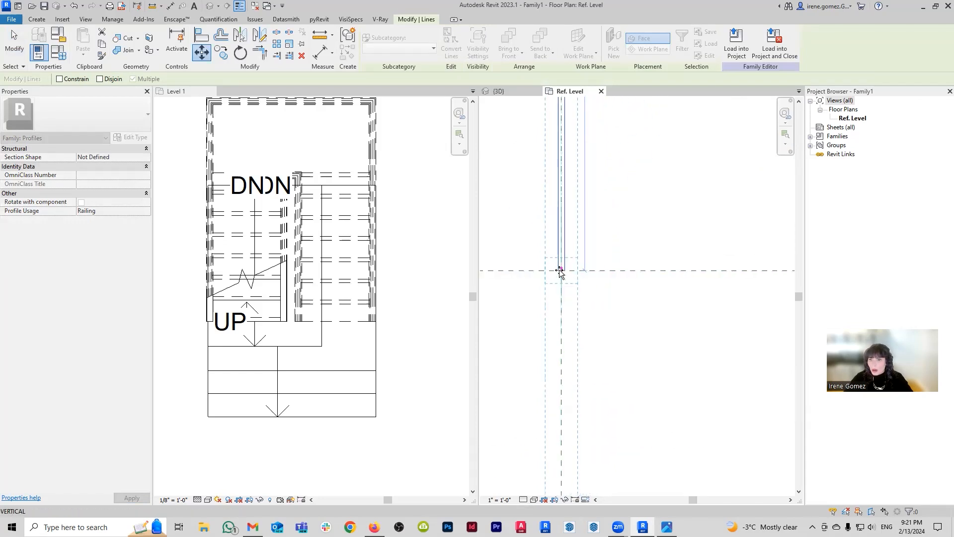
pyautogui.click(561, 271)
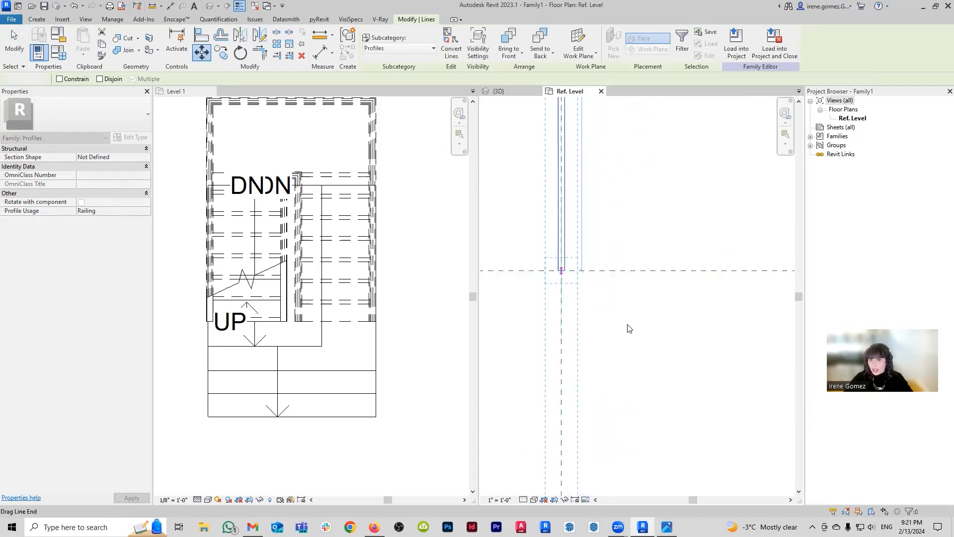
pyautogui.click(615, 320)
pyautogui.scroll(-1, 611, 301)
pyautogui.scroll(-2, 611, 300)
pyautogui.moveTo(614, 341); pyautogui.dragTo(615, 271, button='middle')
# - Review the available profile usage options for the family, leaving it as Railing
pyautogui.click(96, 213)
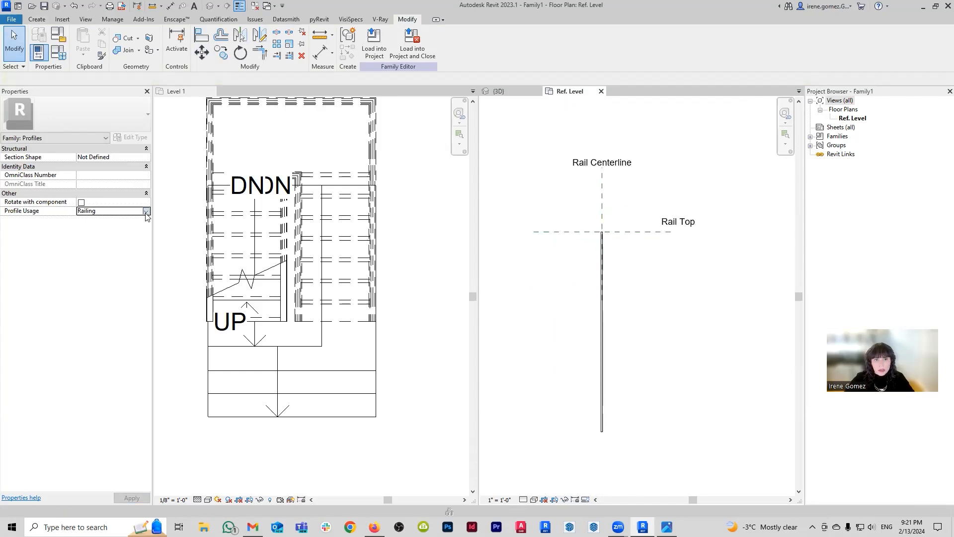
pyautogui.click(146, 212)
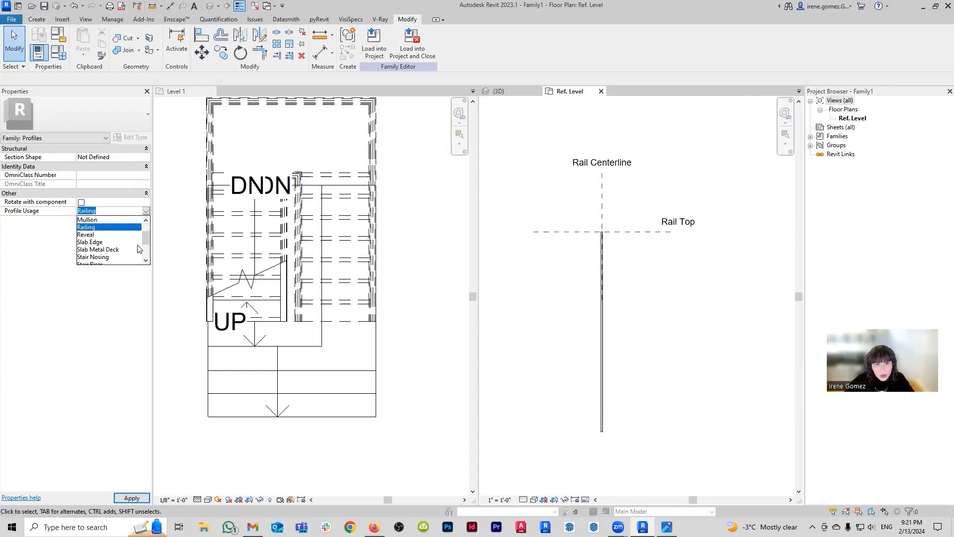
pyautogui.moveTo(146, 240); pyautogui.dragTo(146, 248)
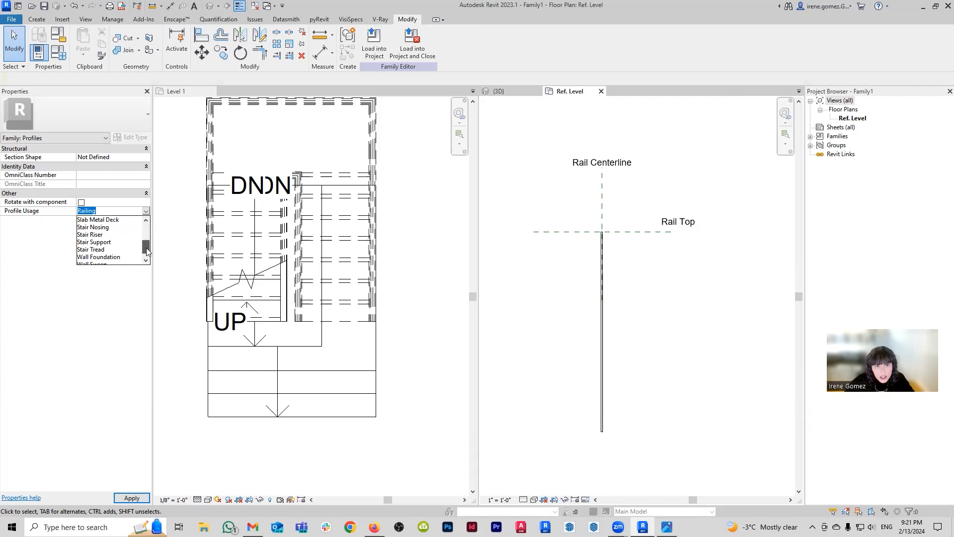
pyautogui.scroll(3, 147, 256)
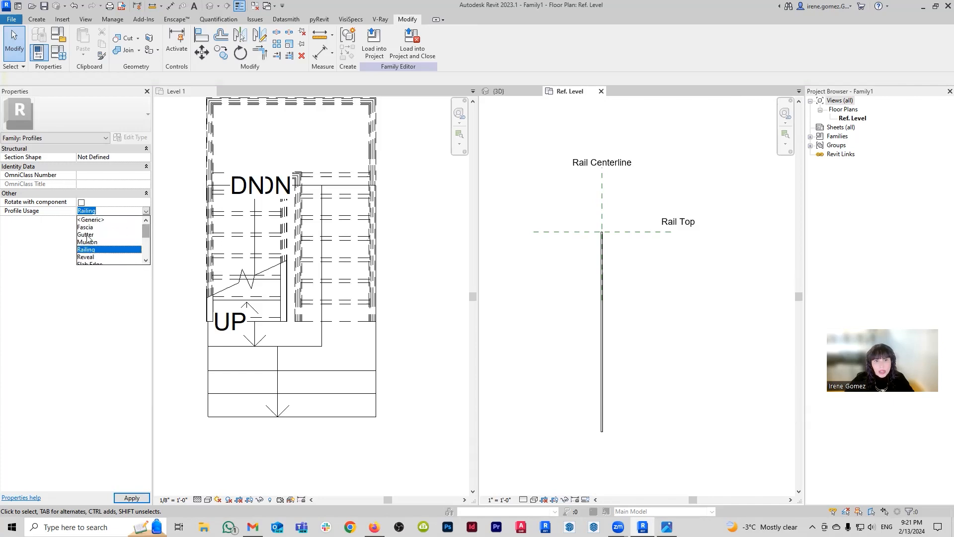
pyautogui.click(687, 317)
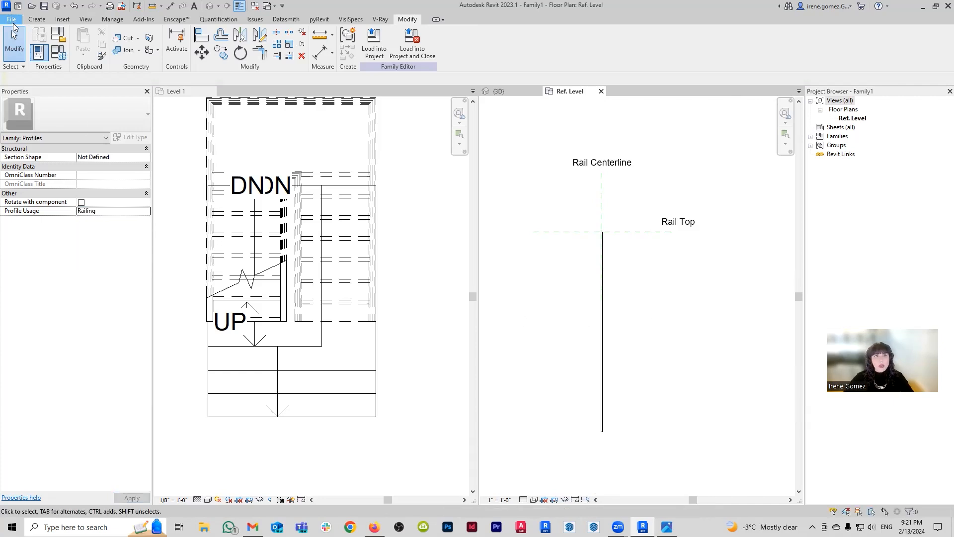
# - Save the profile family on the Desktop as glass panel and load it into the stair project
pyautogui.click(12, 19)
pyautogui.moveTo(35, 138)
pyautogui.click(135, 137)
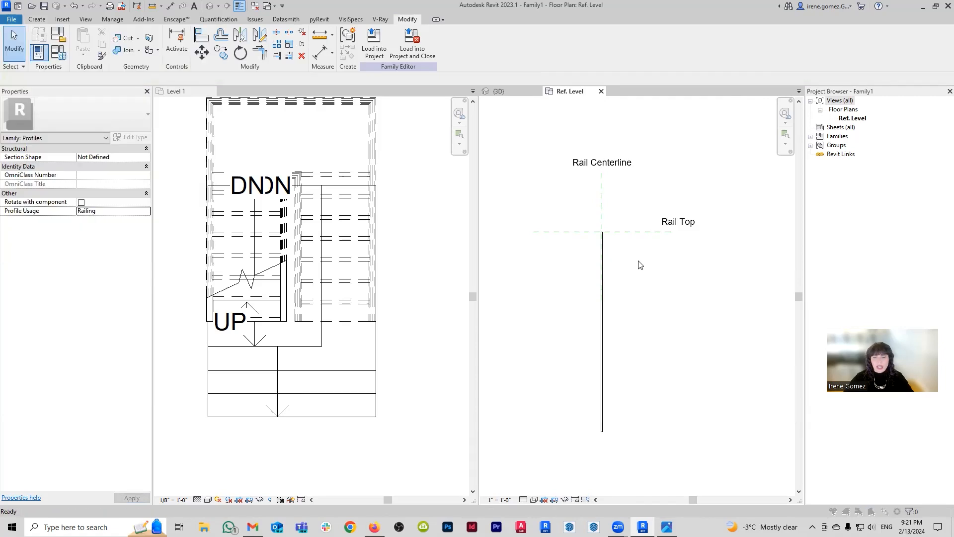
pyautogui.click(313, 332)
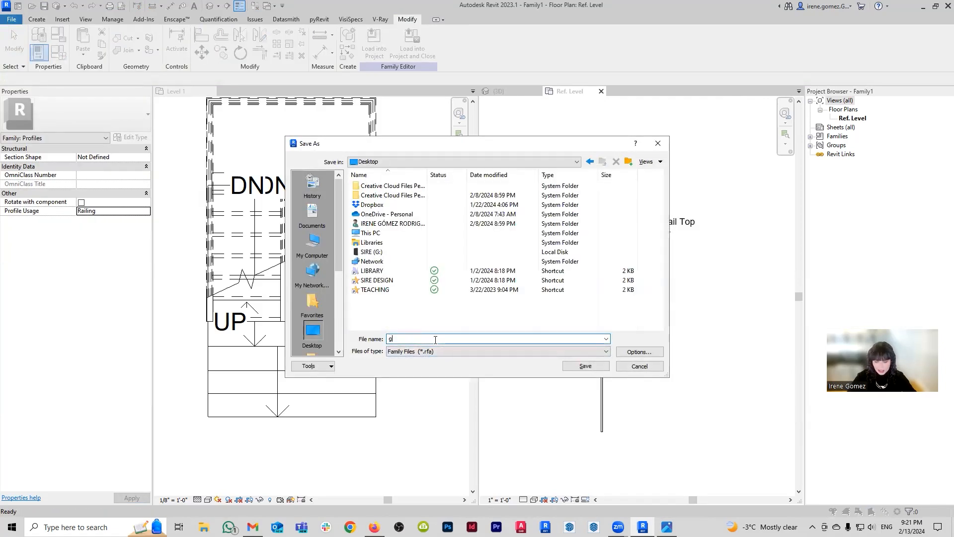
pyautogui.write('glass panel')
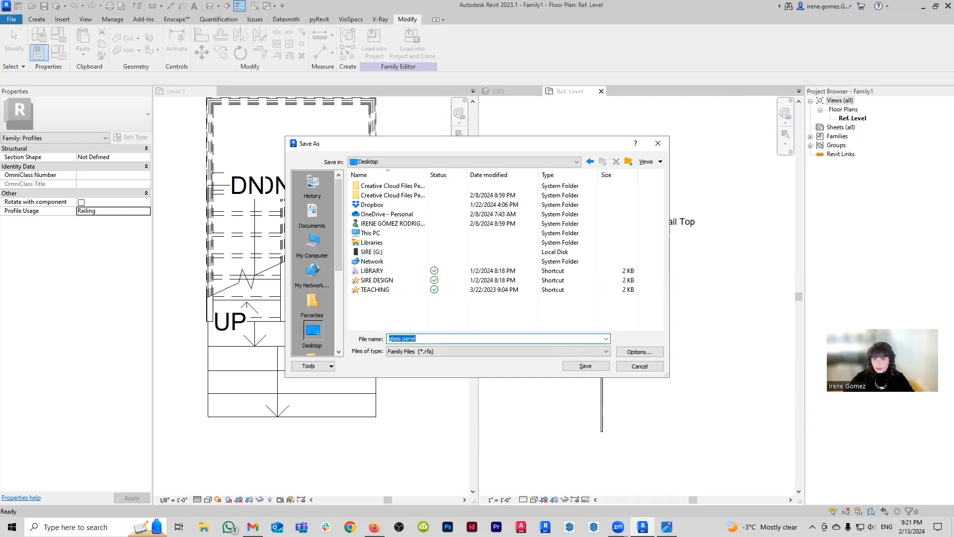
pyautogui.press('Return')
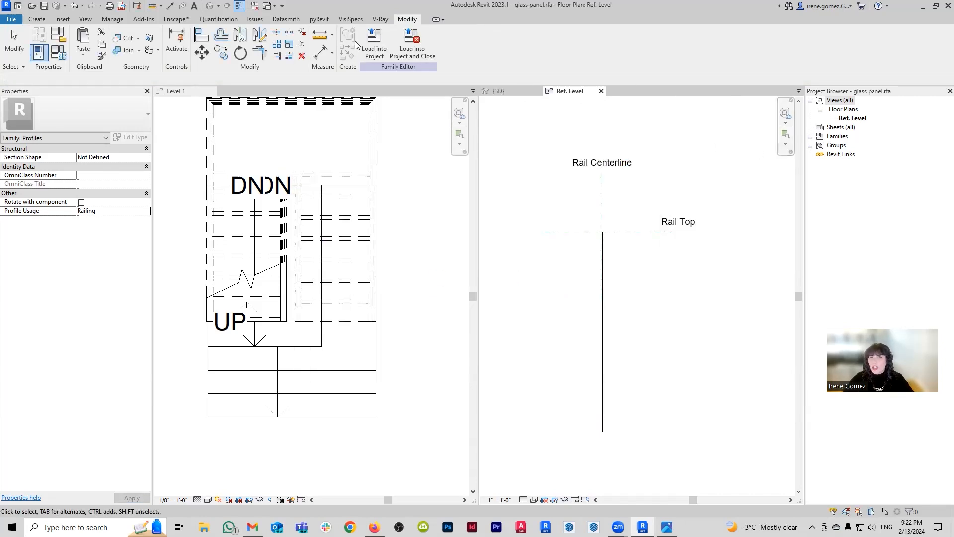
pyautogui.click(374, 43)
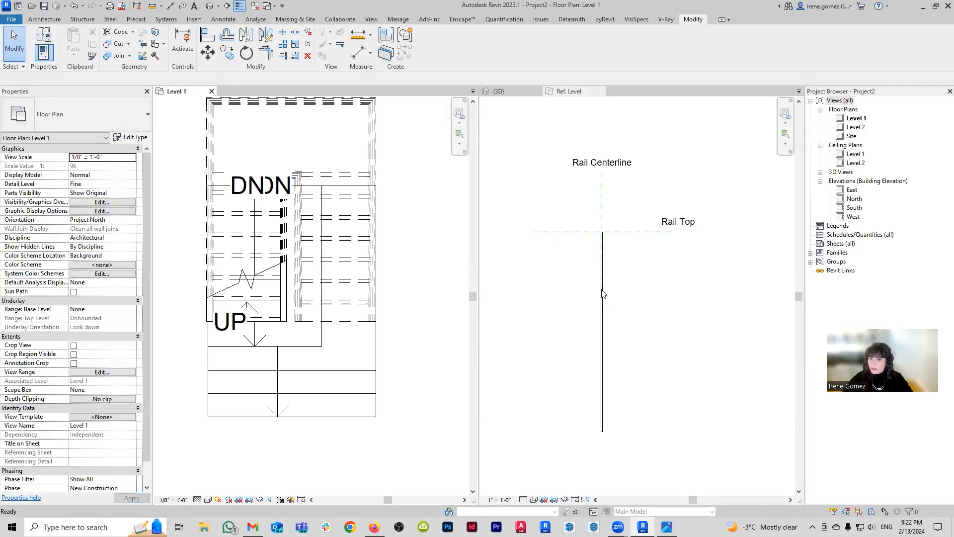
# - In the 3D view, set the regular baluster family of the outer Glass Panel - Custom railing type to None and apply the baluster placement
pyautogui.click(516, 92)
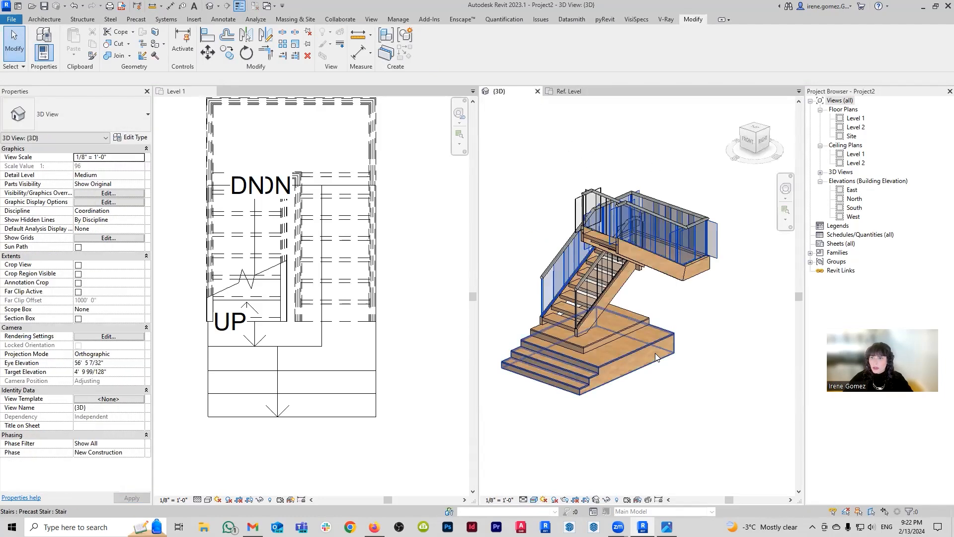
pyautogui.click(551, 287)
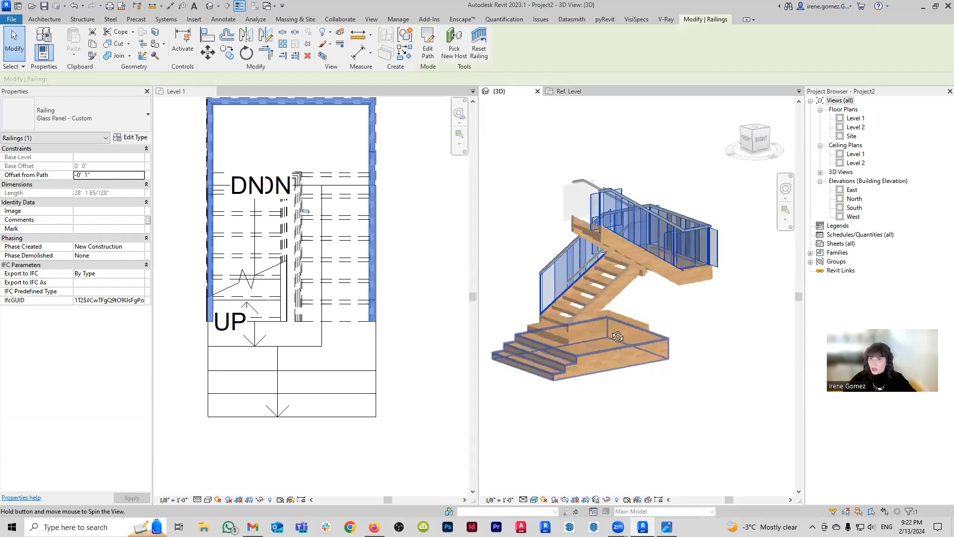
pyautogui.click(134, 137)
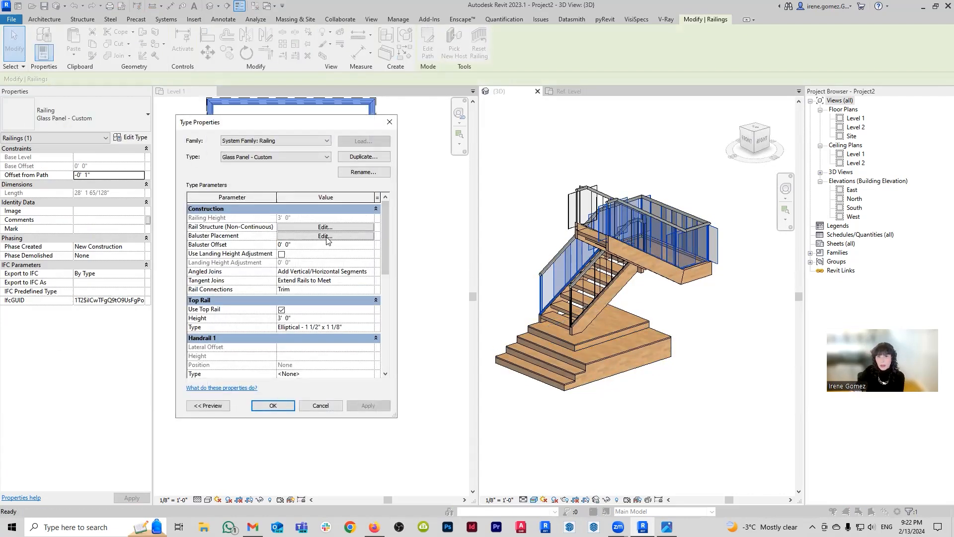
pyautogui.click(325, 236)
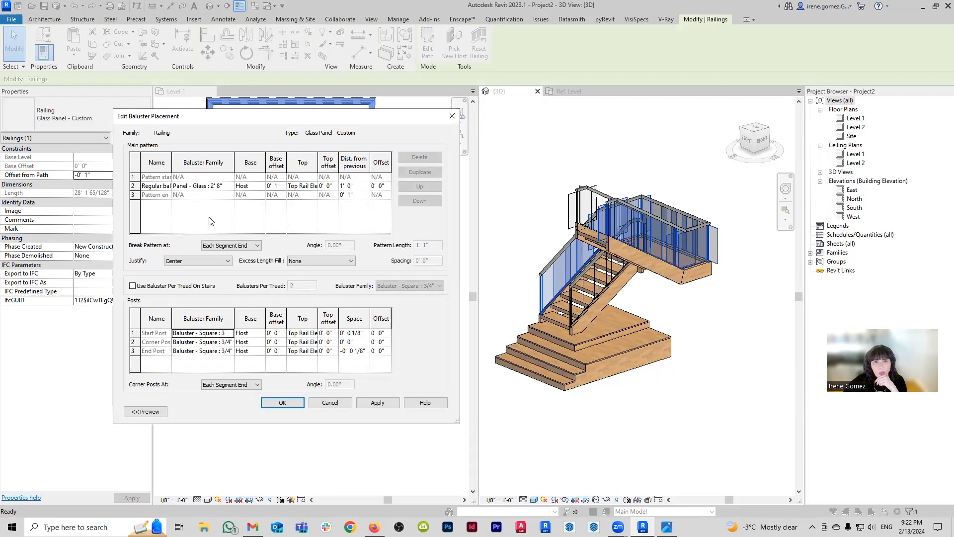
pyautogui.click(224, 187)
pyautogui.click(230, 187)
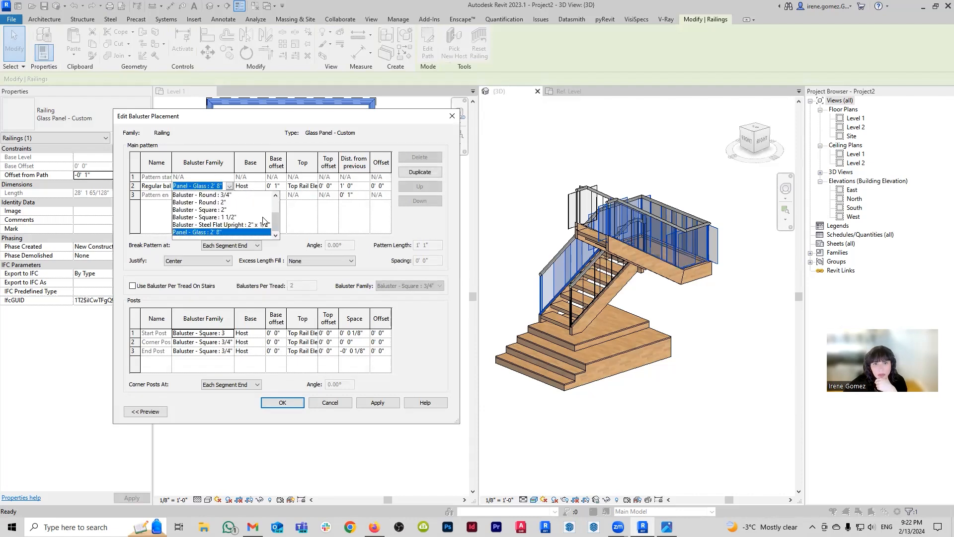
pyautogui.moveTo(275, 223)
pyautogui.mouseDown()
pyautogui.moveTo(275, 210)
pyautogui.moveTo(277, 227)
pyautogui.mouseUp()
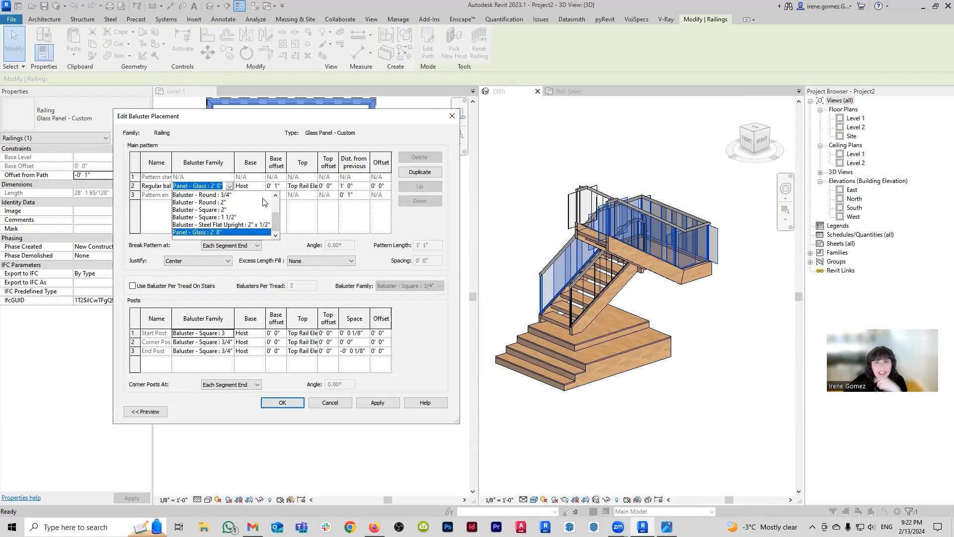
pyautogui.click(309, 226)
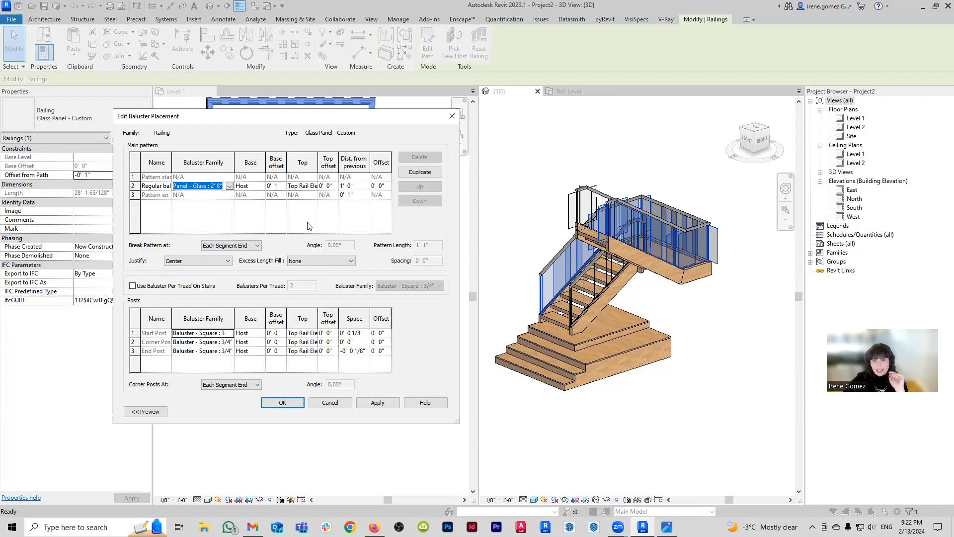
pyautogui.click(230, 186)
pyautogui.scroll(5, 224, 199)
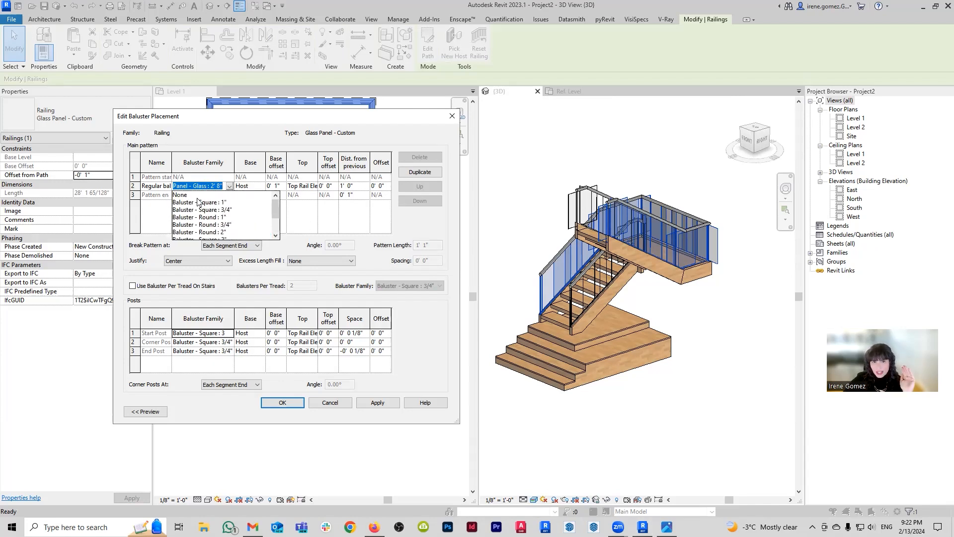
pyautogui.click(191, 196)
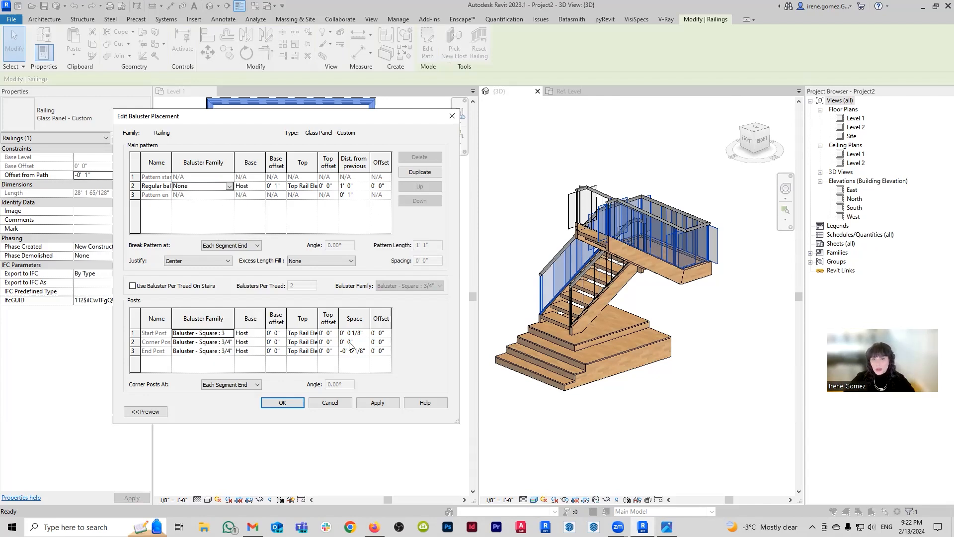
pyautogui.click(377, 402)
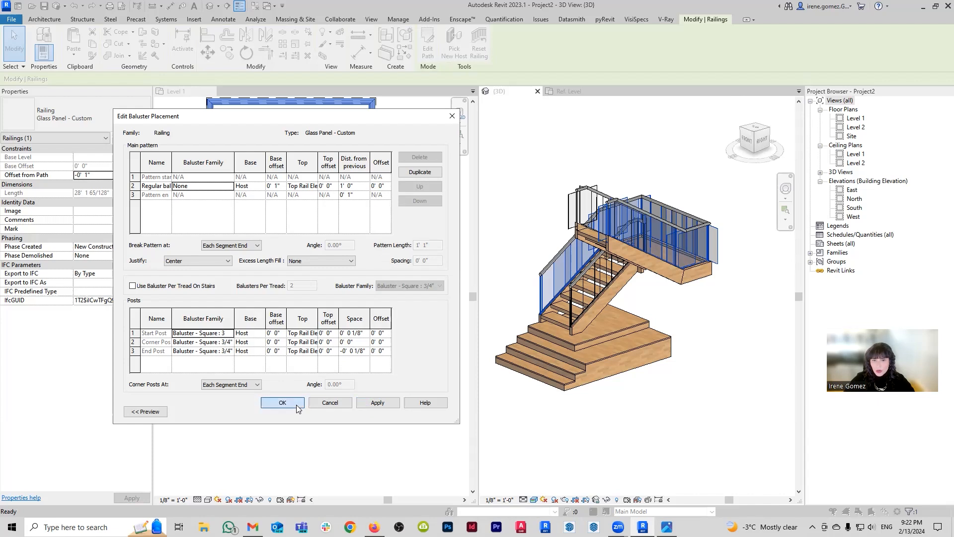
pyautogui.click(296, 404)
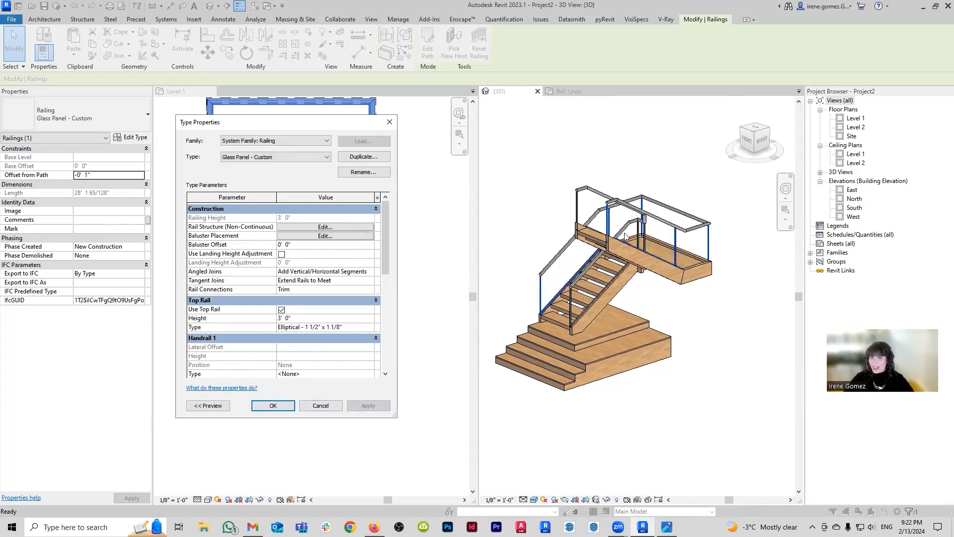
# - Add a new rail to the railing type's non-continuous rail structure and assign it the glass panel : glass panel profile
pyautogui.click(350, 228)
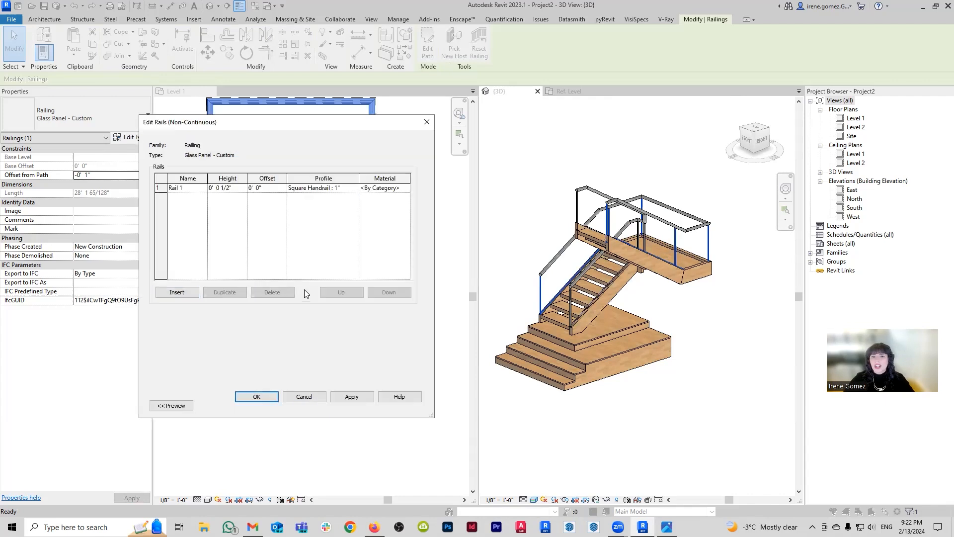
pyautogui.click(177, 293)
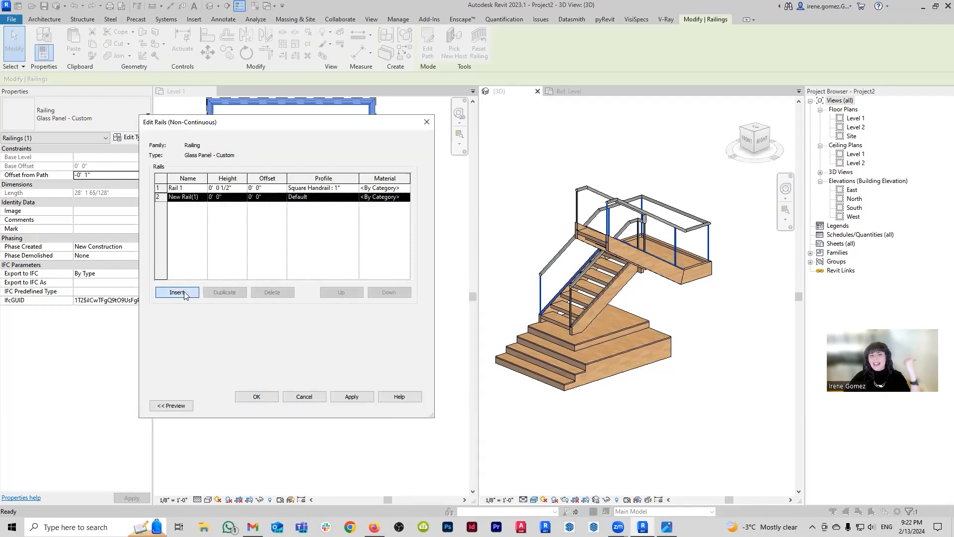
pyautogui.click(204, 198)
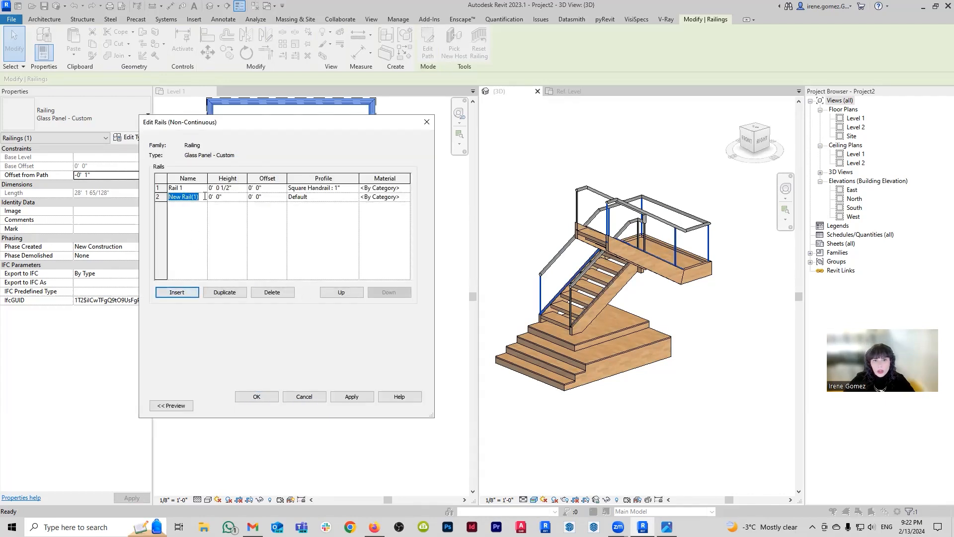
pyautogui.click(348, 197)
pyautogui.click(355, 198)
pyautogui.moveTo(381, 219); pyautogui.dragTo(382, 233)
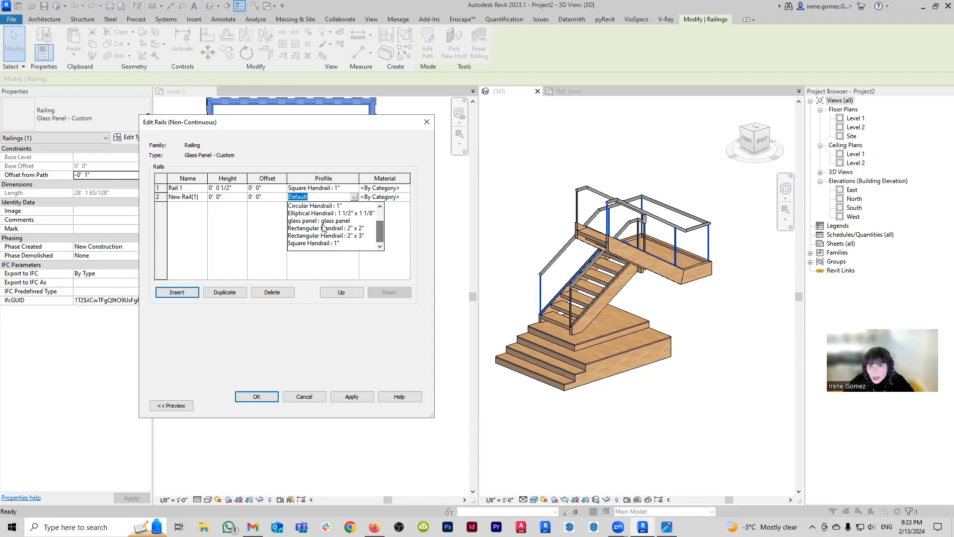
pyautogui.click(328, 228)
# - Search the project materials for glass and assign the Glass material to the new rail
pyautogui.click(406, 199)
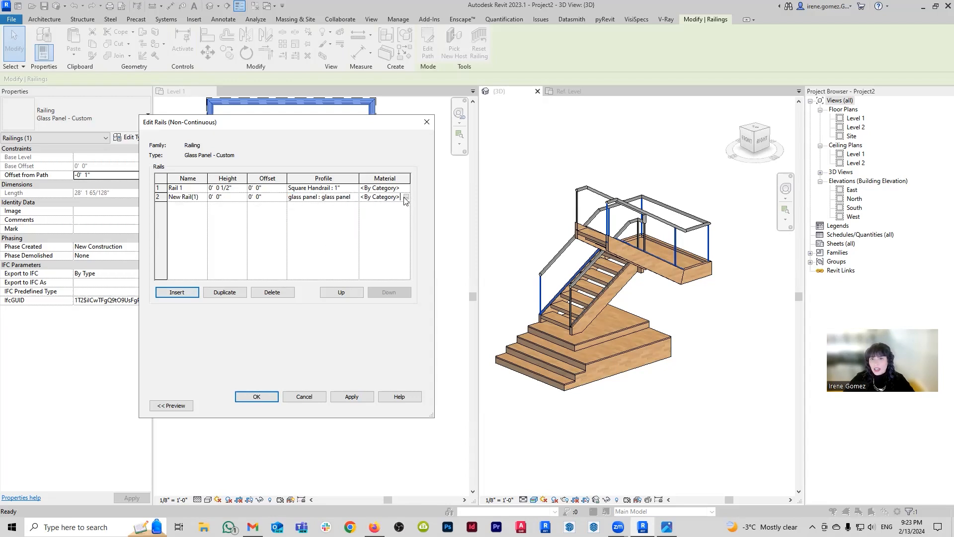
pyautogui.click(407, 198)
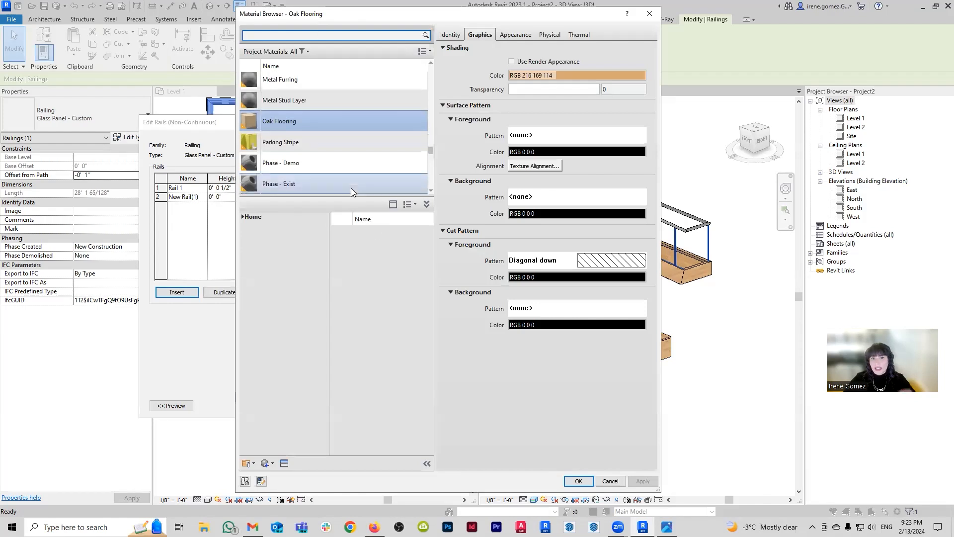
pyautogui.click(309, 31)
pyautogui.write('glass')
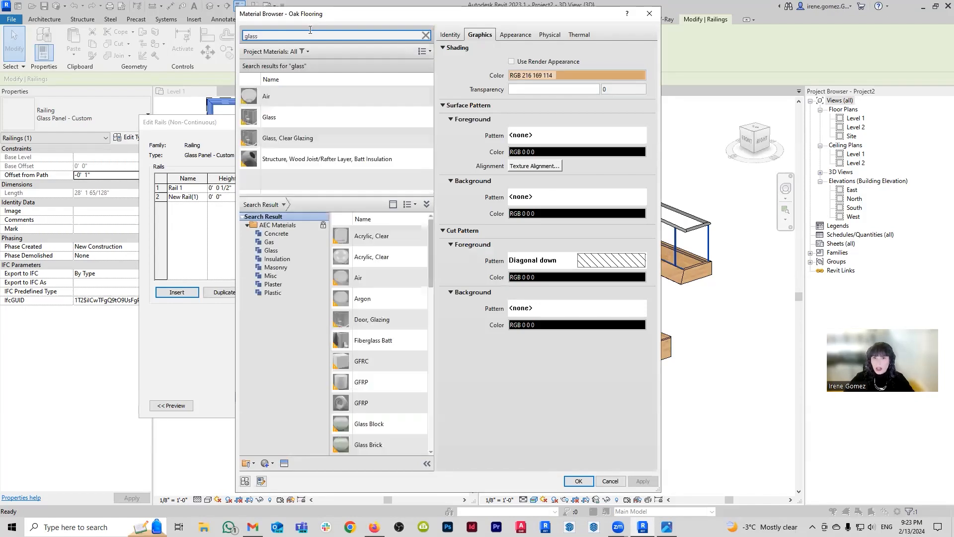
pyautogui.doubleClick(322, 121)
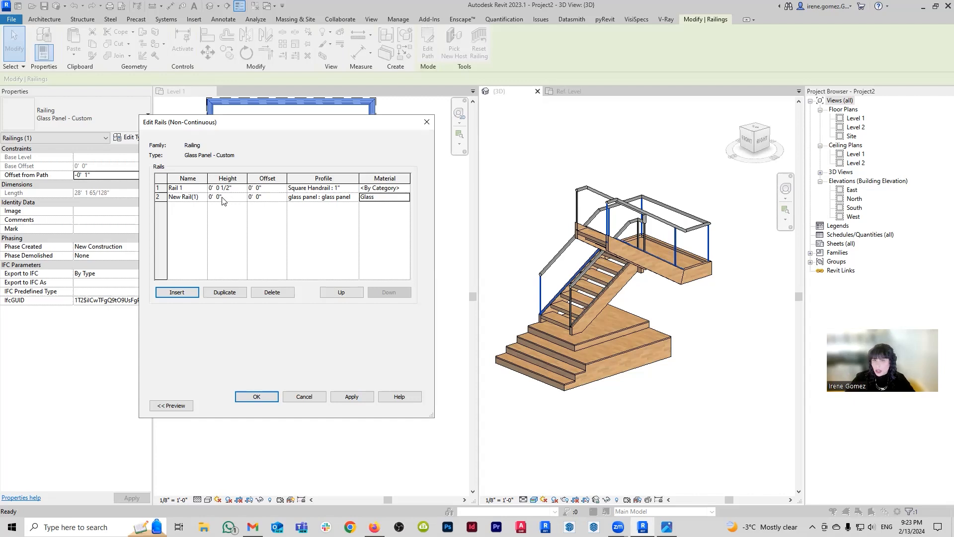
# - Set the new glass rail's offset to 1" and apply the changes to the railing type
pyautogui.click(272, 197)
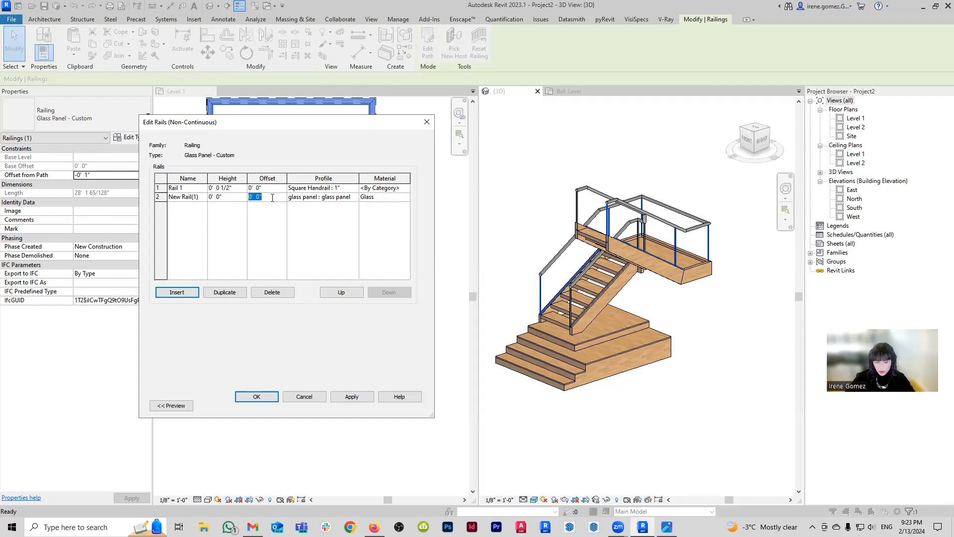
pyautogui.write('1"')
pyautogui.press('Tab')
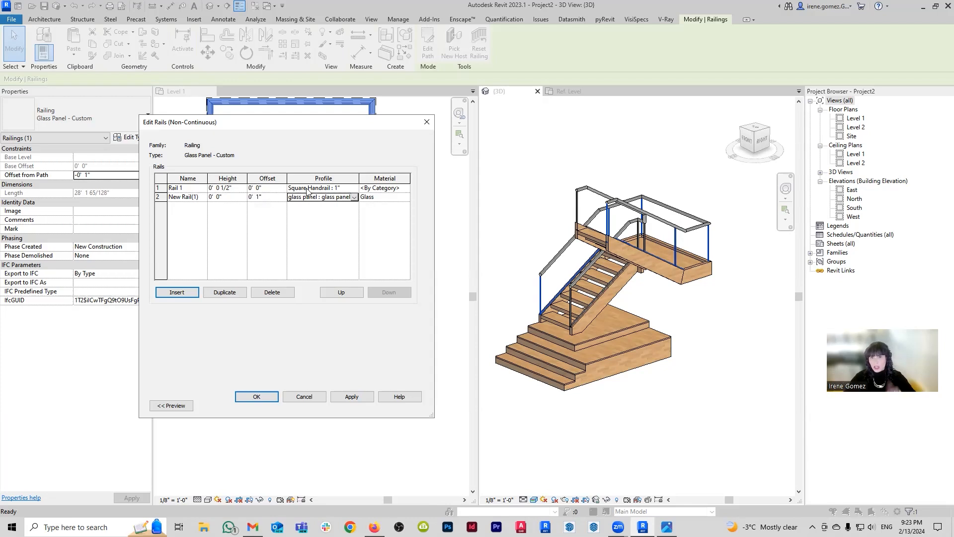
pyautogui.click(262, 398)
pyautogui.click(366, 406)
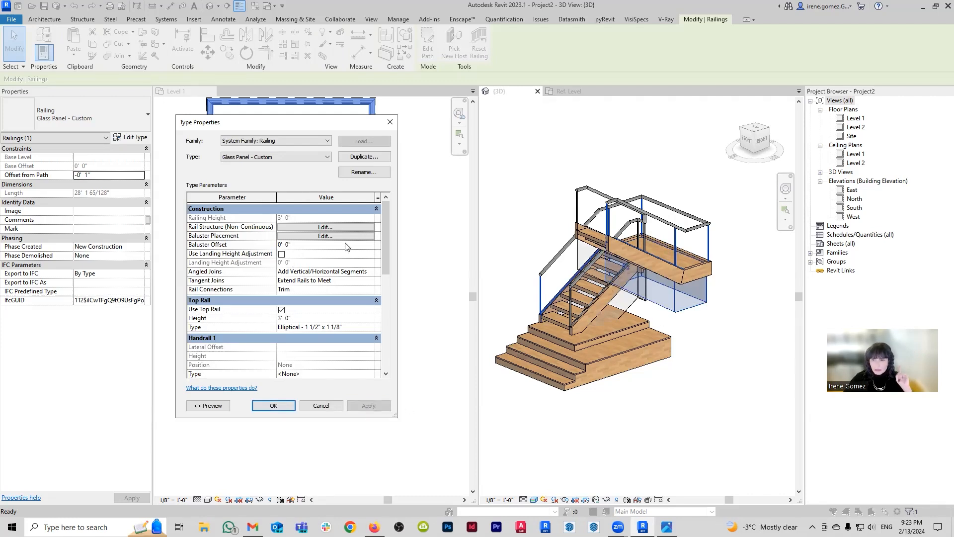
# - Review the new glass rail's settings in the rail structure and close the railing type properties
pyautogui.click(324, 228)
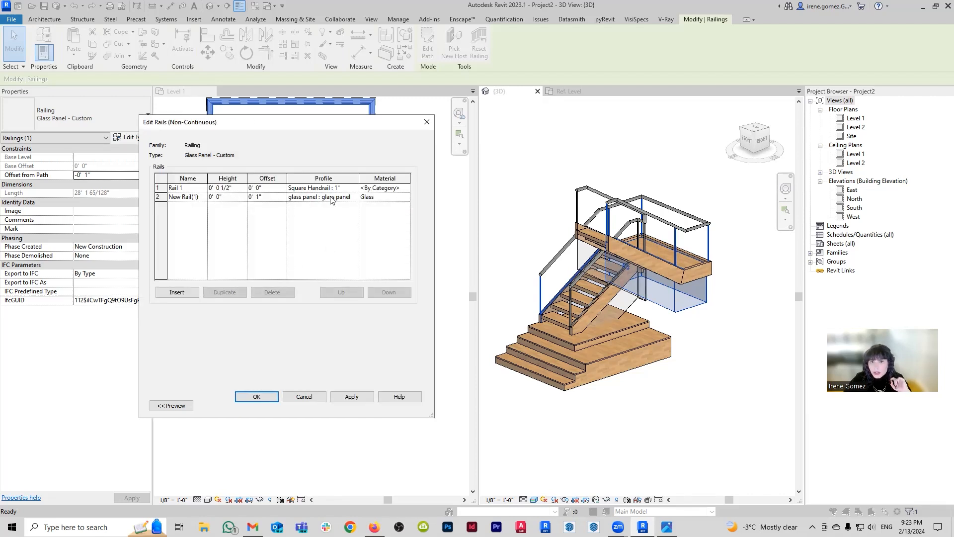
pyautogui.click(249, 201)
pyautogui.click(199, 197)
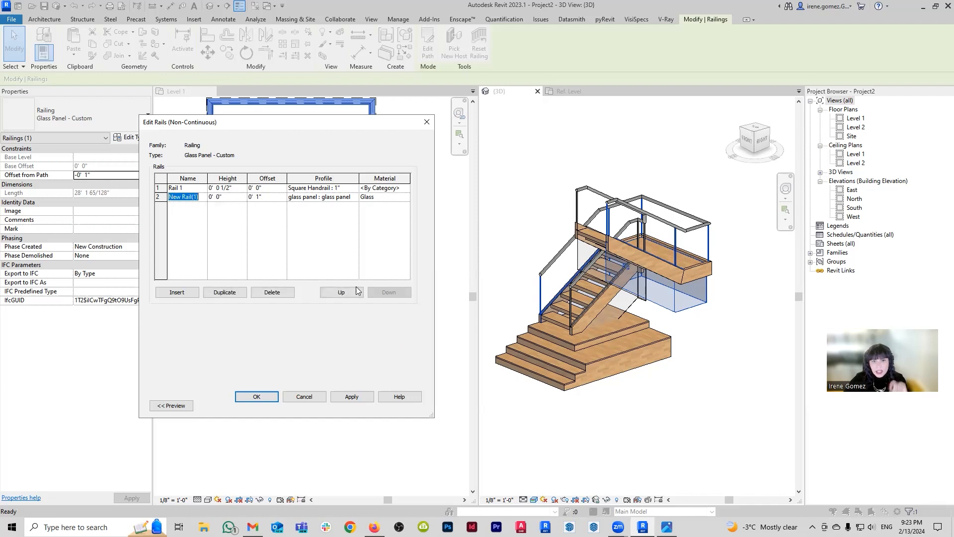
pyautogui.click(256, 396)
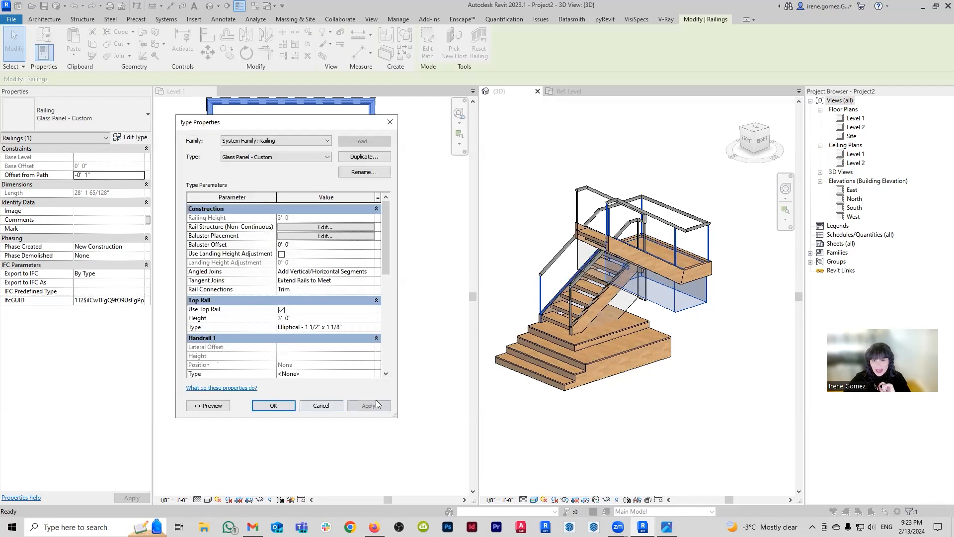
pyautogui.click(273, 405)
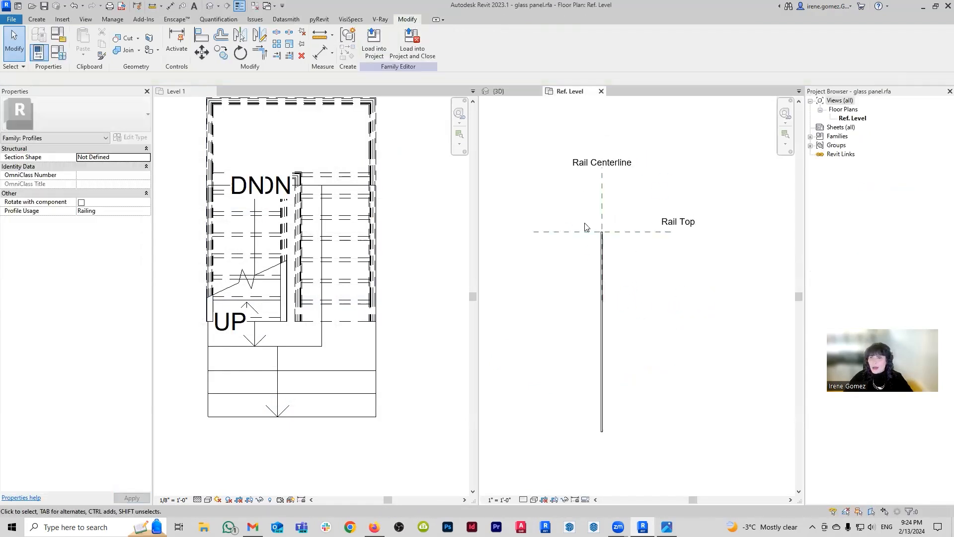
# - In the glass panel family, move the profile rectangle up so its bottom edge midpoint sits where the Rail Centerline and Rail Top planes cross
pyautogui.click(628, 468)
pyautogui.scroll(3, 609, 436)
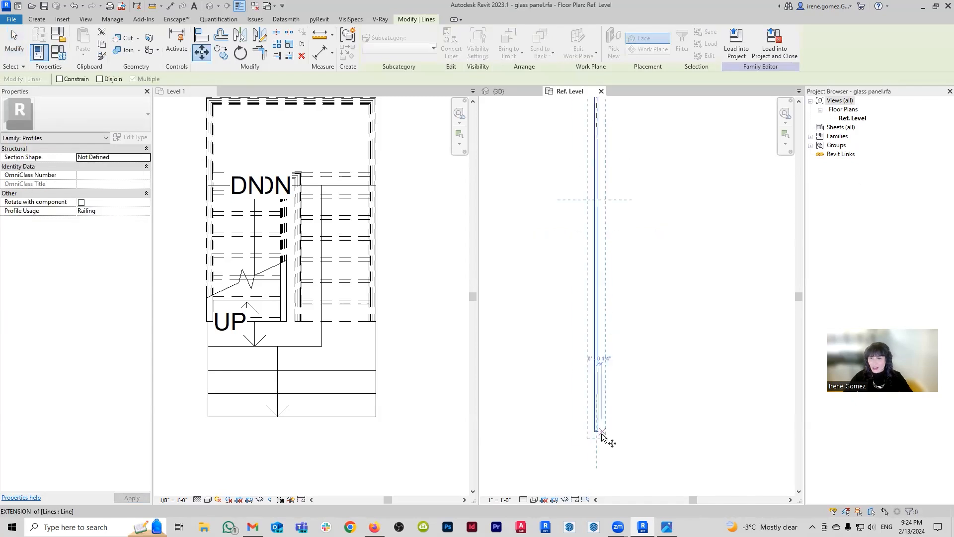
pyautogui.click(594, 426)
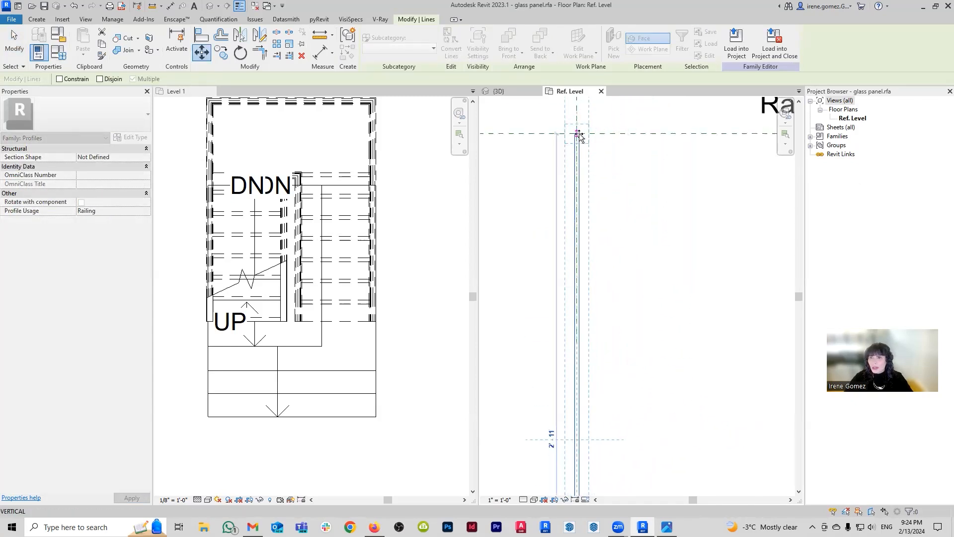
pyautogui.click(590, 145)
pyautogui.click(626, 259)
pyautogui.scroll(-4, 610, 266)
pyautogui.moveTo(604, 203); pyautogui.dragTo(603, 298, button='middle')
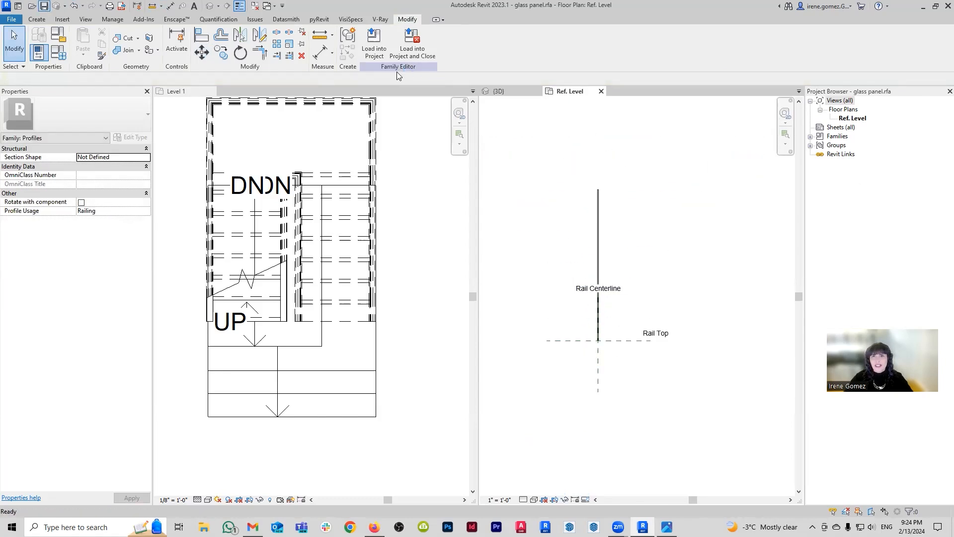
# - Load the modified glass panel profile into the project, overwriting the existing version, and inspect the railing in the 3D view
pyautogui.click(377, 58)
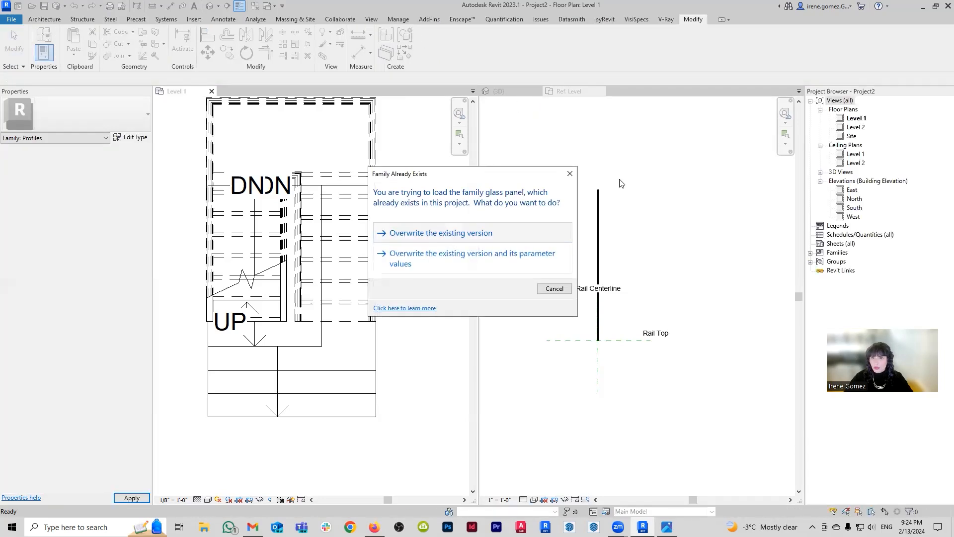
pyautogui.click(448, 233)
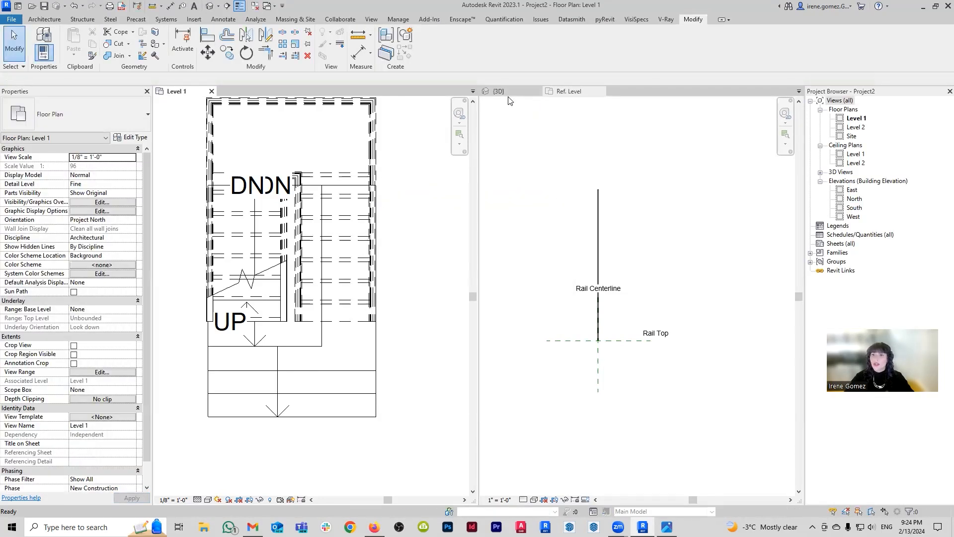
pyautogui.click(503, 92)
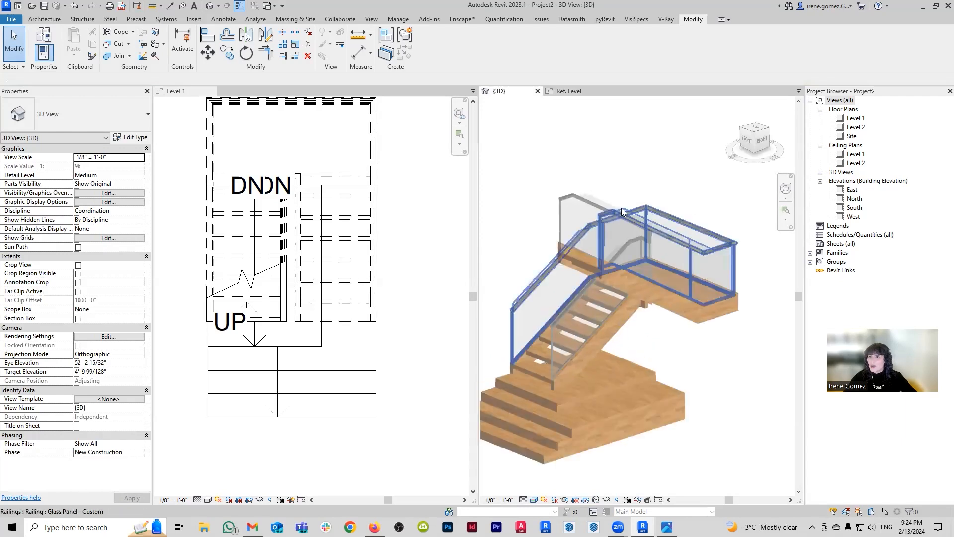
pyautogui.scroll(2, 622, 208)
pyautogui.keyDown('shift'); pyautogui.moveTo(745, 282); pyautogui.dragTo(706, 278, button='middle'); pyautogui.keyUp('shift')
pyautogui.scroll(-2, 690, 266)
pyautogui.scroll(3, 697, 314)
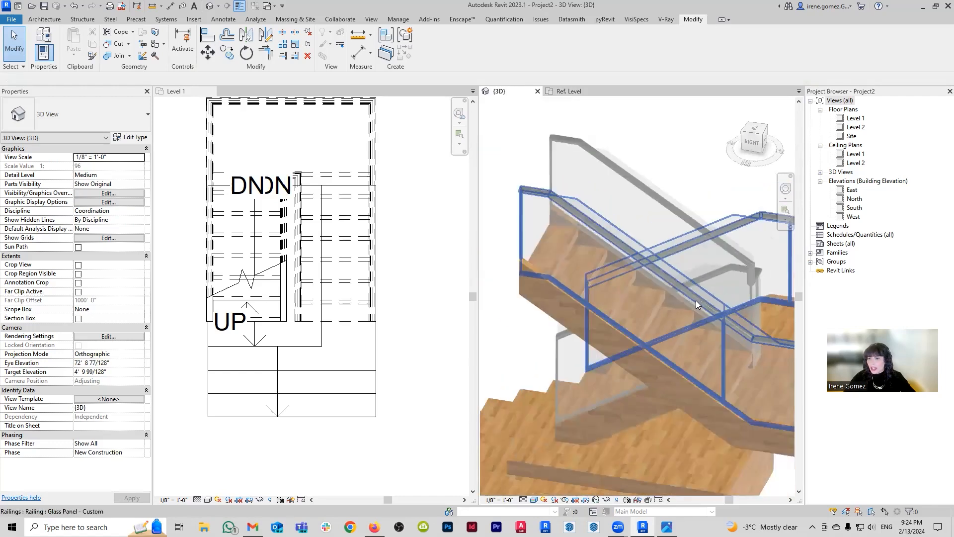
pyautogui.scroll(-3, 646, 314)
pyautogui.keyDown('shift'); pyautogui.moveTo(691, 334); pyautogui.dragTo(728, 307, button='middle'); pyautogui.keyUp('shift')
pyautogui.scroll(2, 643, 215)
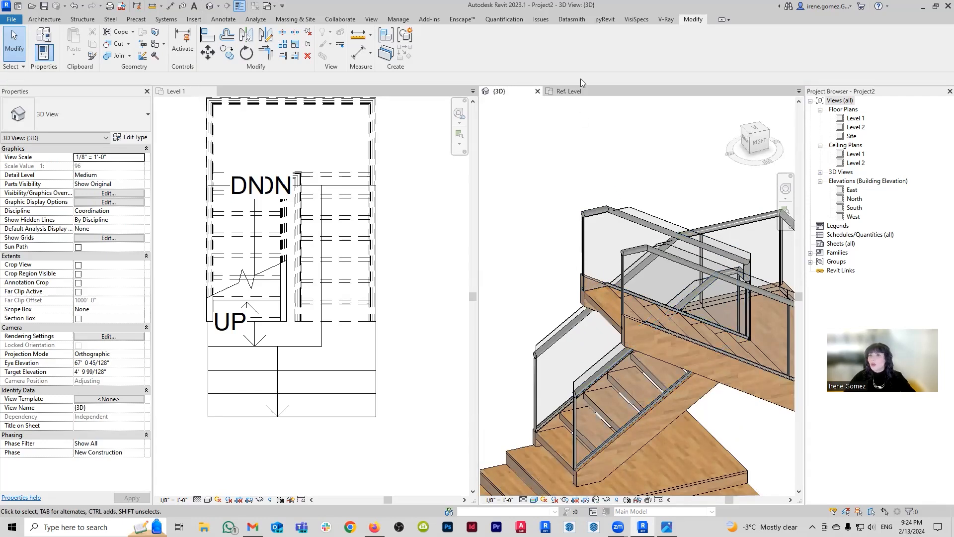
pyautogui.click(571, 91)
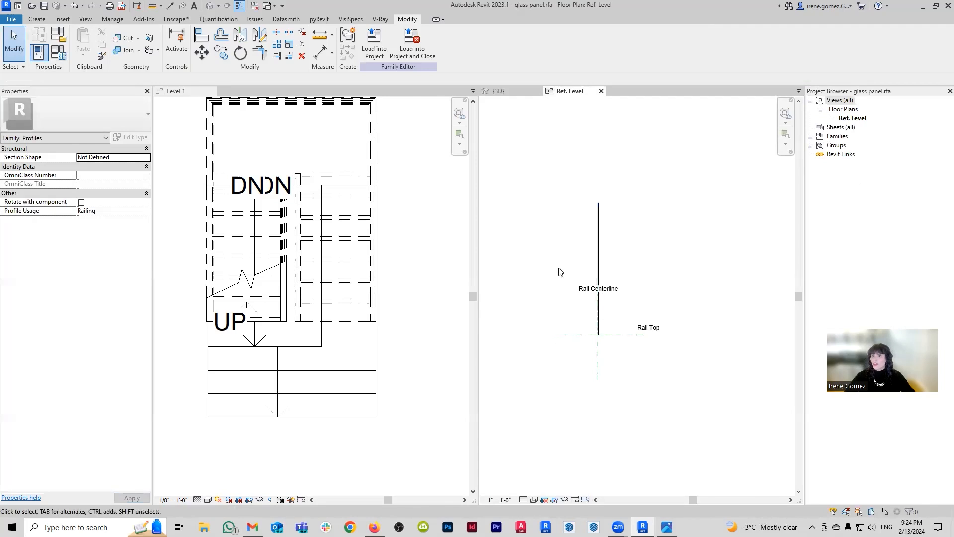
pyautogui.click(59, 51)
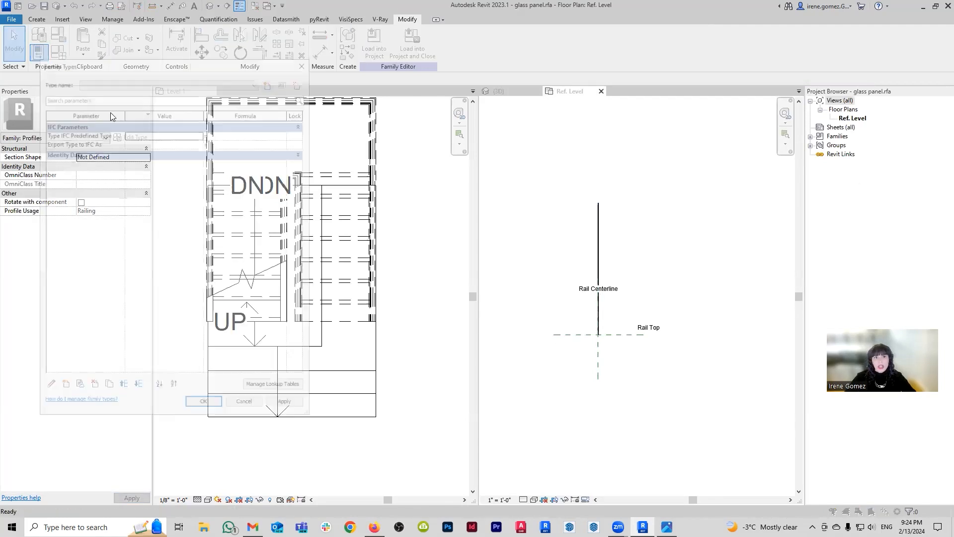
pyautogui.click(305, 61)
pyautogui.click(512, 93)
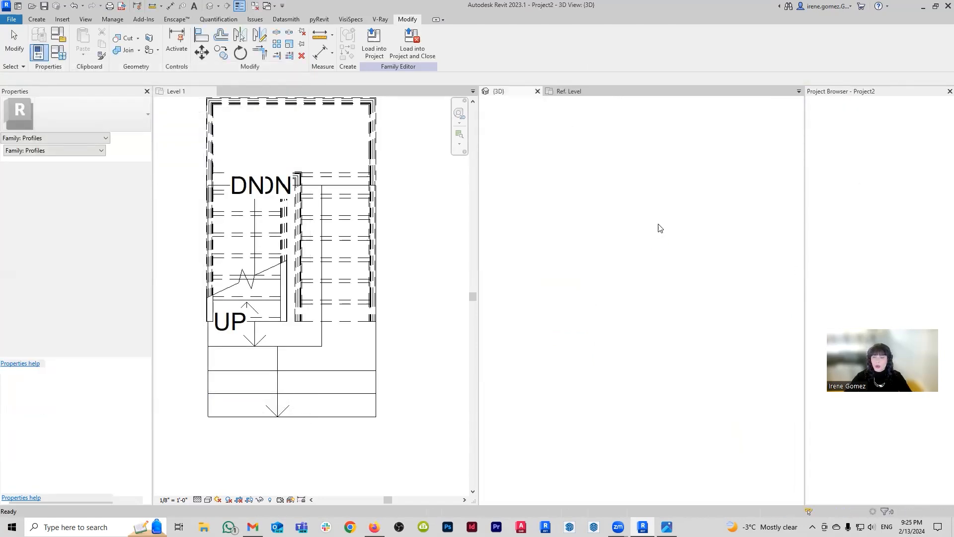
pyautogui.doubleClick(649, 249)
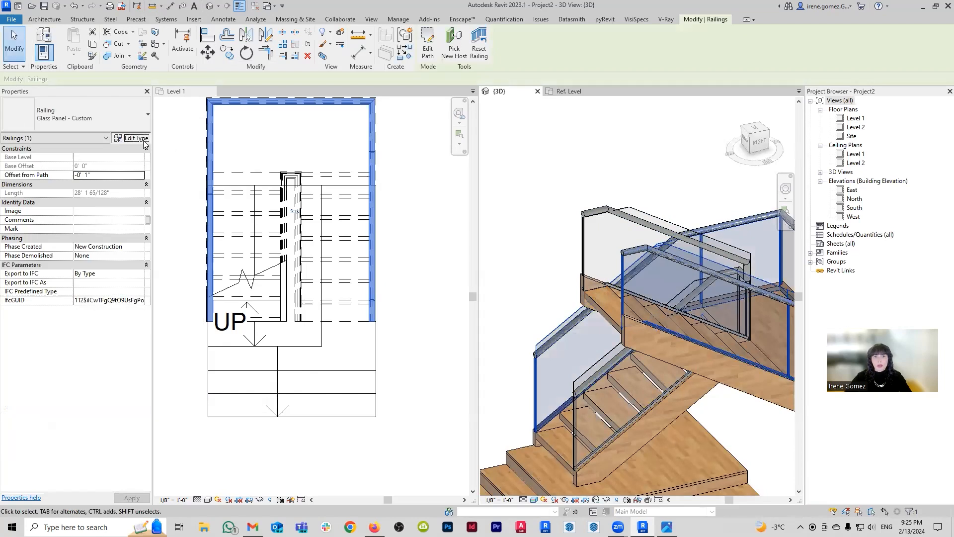
pyautogui.click(331, 227)
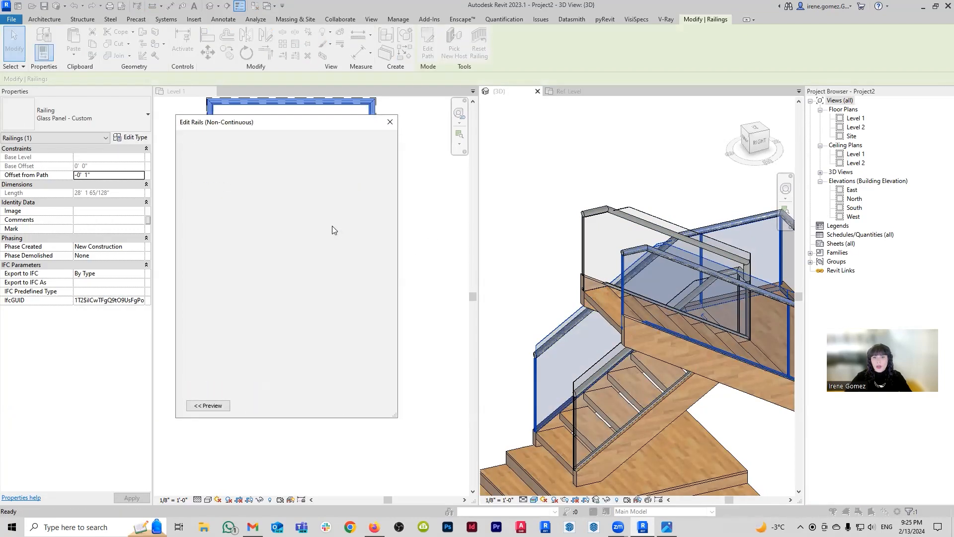
pyautogui.click(420, 124)
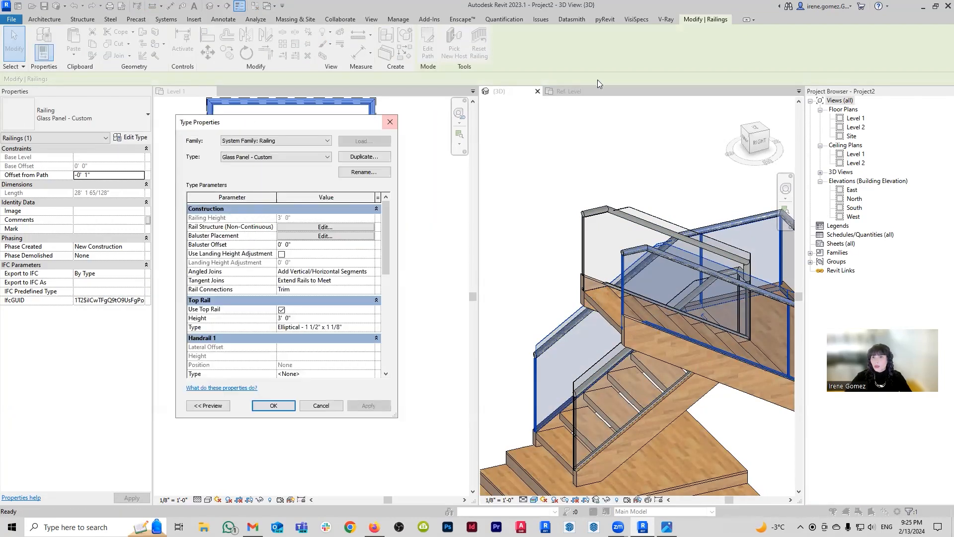
pyautogui.click(321, 405)
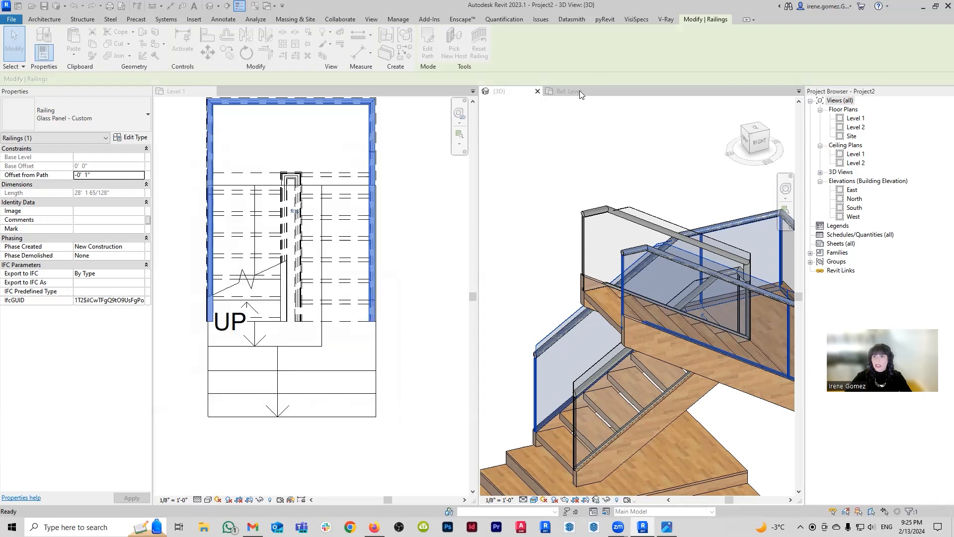
# - In the glass panel family's Ref. Level view, draw a horizontal reference plane just above the profile's upper end
pyautogui.click(580, 90)
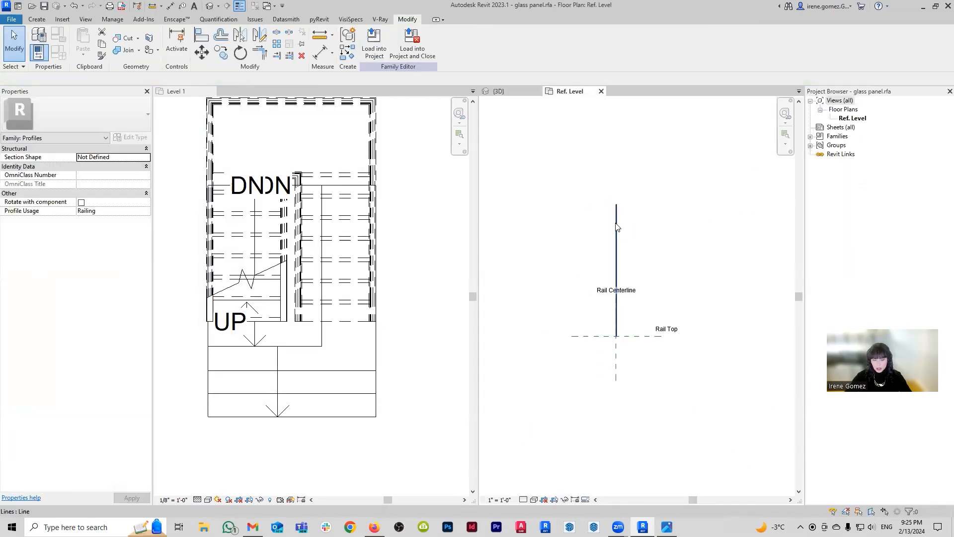
pyautogui.press('r')
pyautogui.press('p')
pyautogui.click(694, 199)
pyautogui.press('Escape')
pyautogui.press('Escape')
# - Align the profile's top edge to the new reference plane and lock the alignment
pyautogui.press('a')
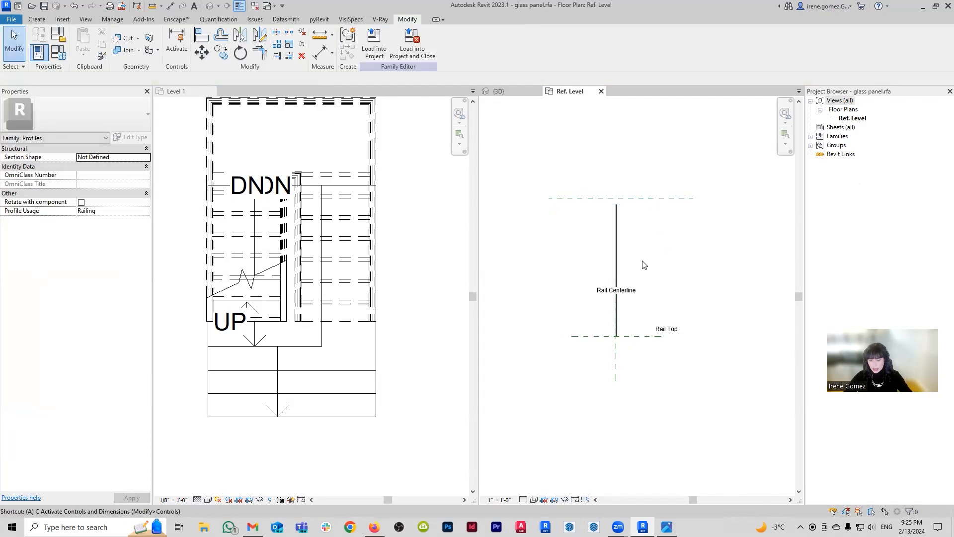
pyautogui.press('l')
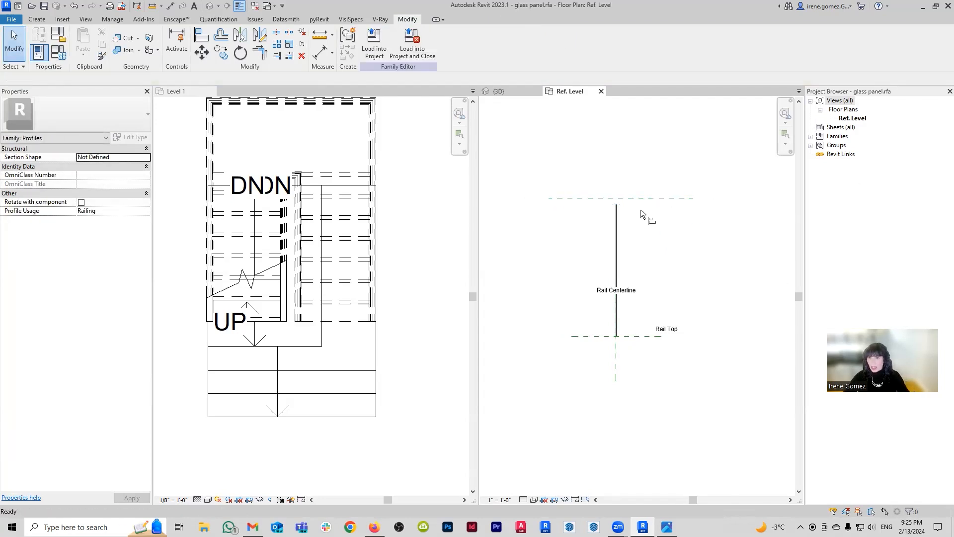
pyautogui.click(630, 198)
pyautogui.scroll(3, 619, 199)
pyautogui.scroll(5, 613, 211)
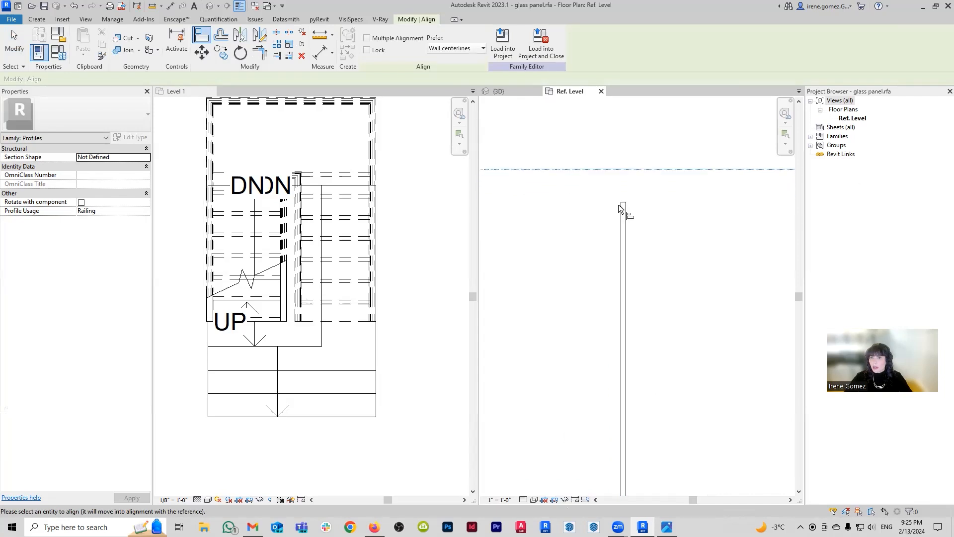
pyautogui.click(626, 200)
pyautogui.click(652, 127)
pyautogui.scroll(-5, 626, 144)
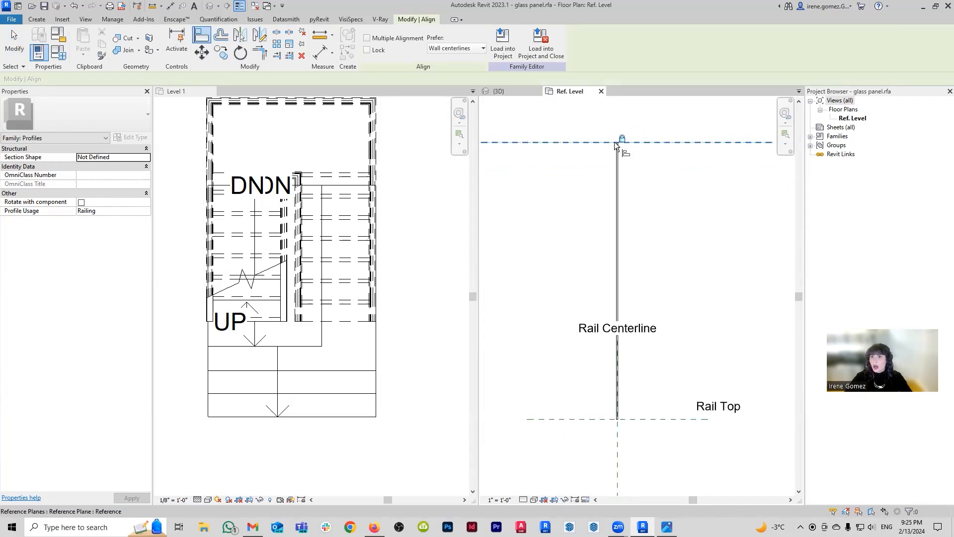
pyautogui.press('Escape')
pyautogui.press('Escape')
# - Move the upper reference plane down to about 2' 6 1/4" above the Rail Top plane
pyautogui.click(646, 162)
pyautogui.moveTo(647, 177); pyautogui.dragTo(647, 185)
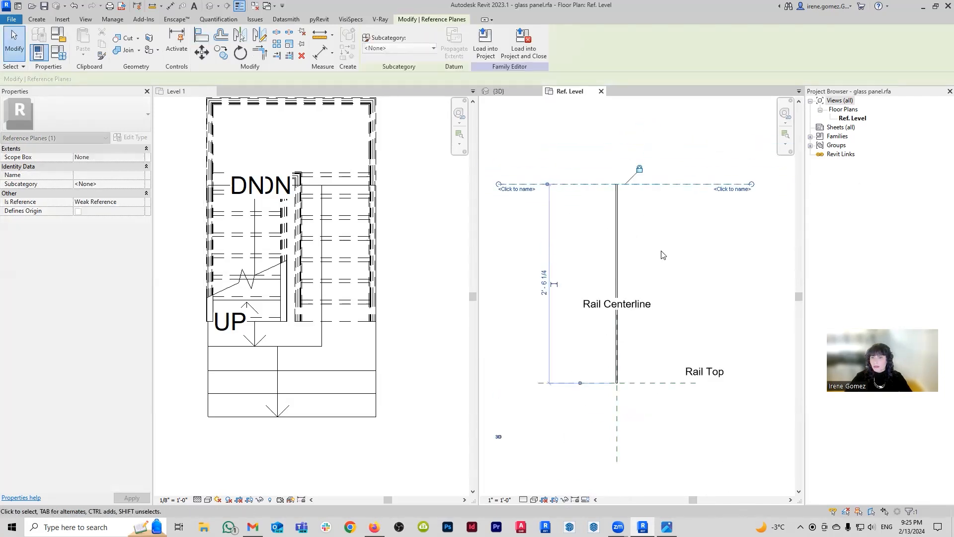
pyautogui.click(662, 254)
# - Add an aligned dimension between the Rail Top plane and the upper reference plane
pyautogui.press('d')
pyautogui.press('i')
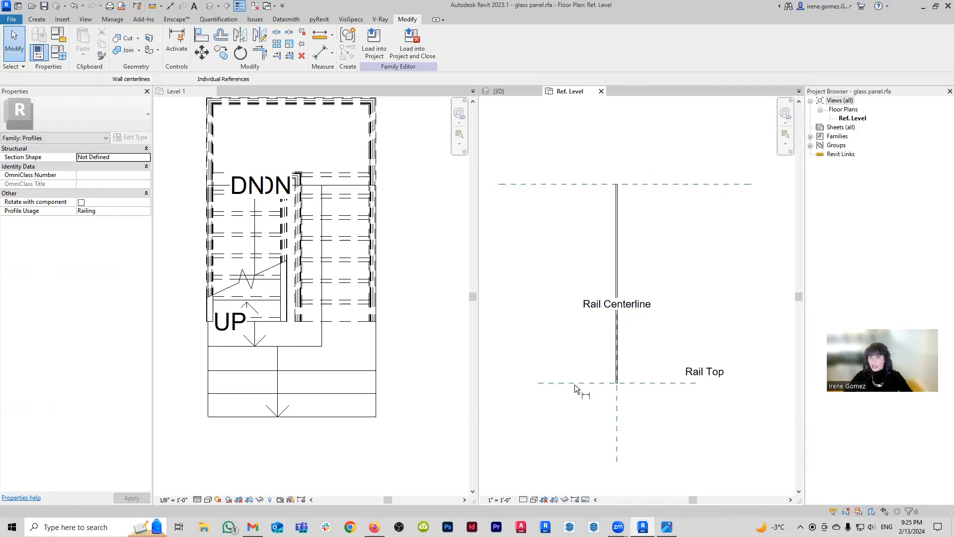
pyautogui.click(575, 382)
pyautogui.click(588, 184)
pyautogui.click(545, 242)
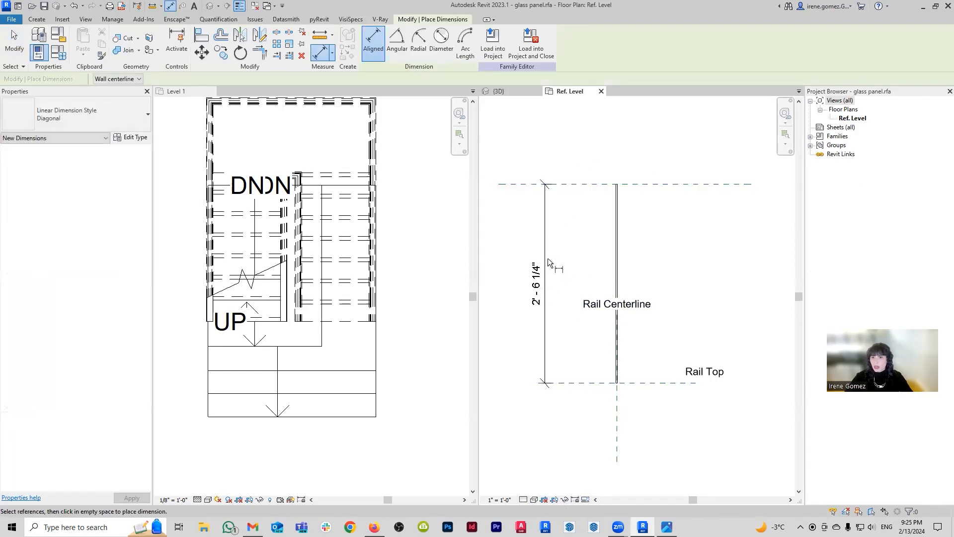
pyautogui.press('Escape')
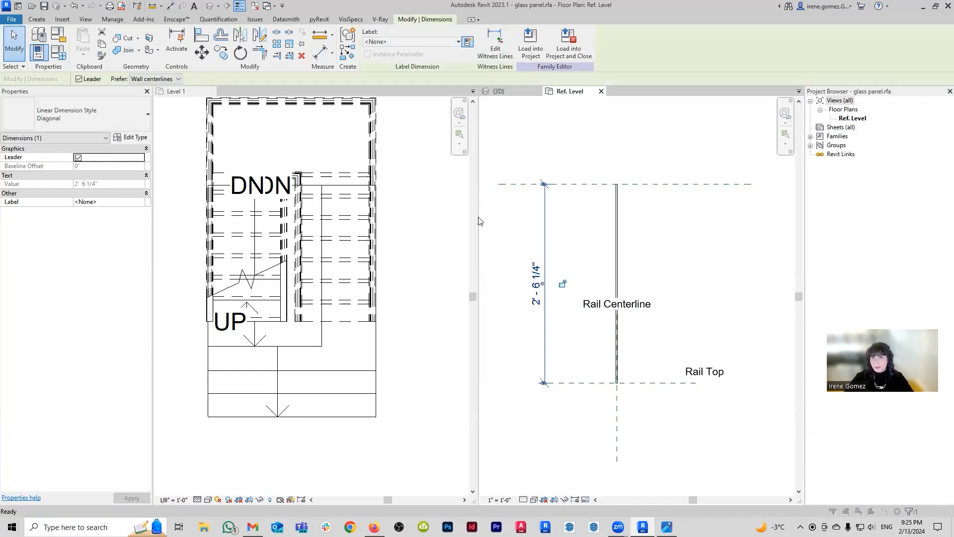
# - Label the profile's vertical dimension with a new family type parameter named "height"
pyautogui.write('heigh')
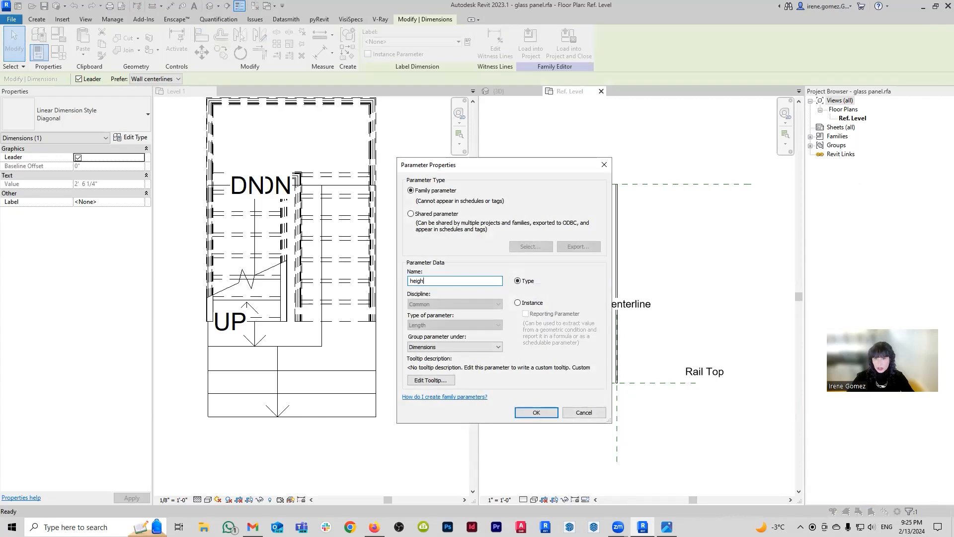
pyautogui.click(537, 412)
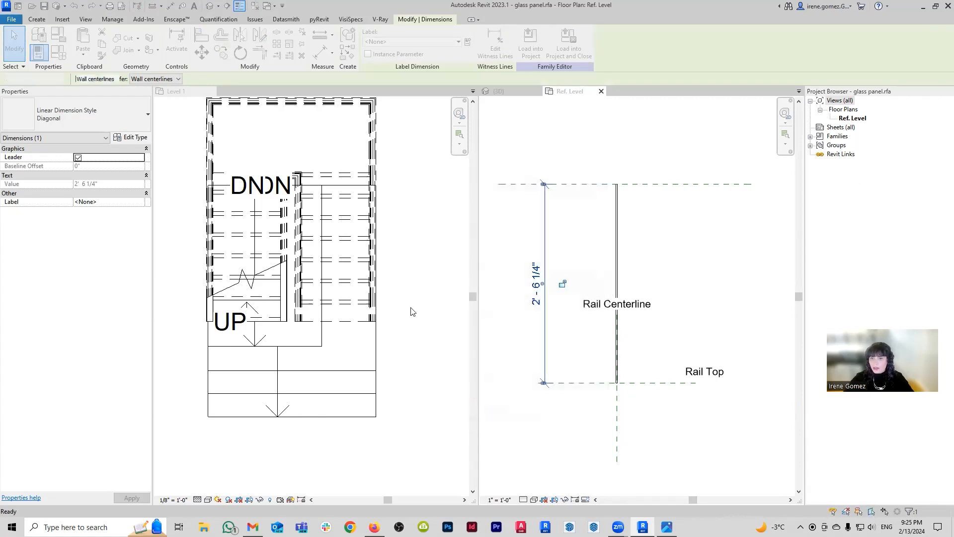
pyautogui.click(413, 311)
# - Save the glass panel family and reload it into the project, overwriting the existing version
pyautogui.click(45, 6)
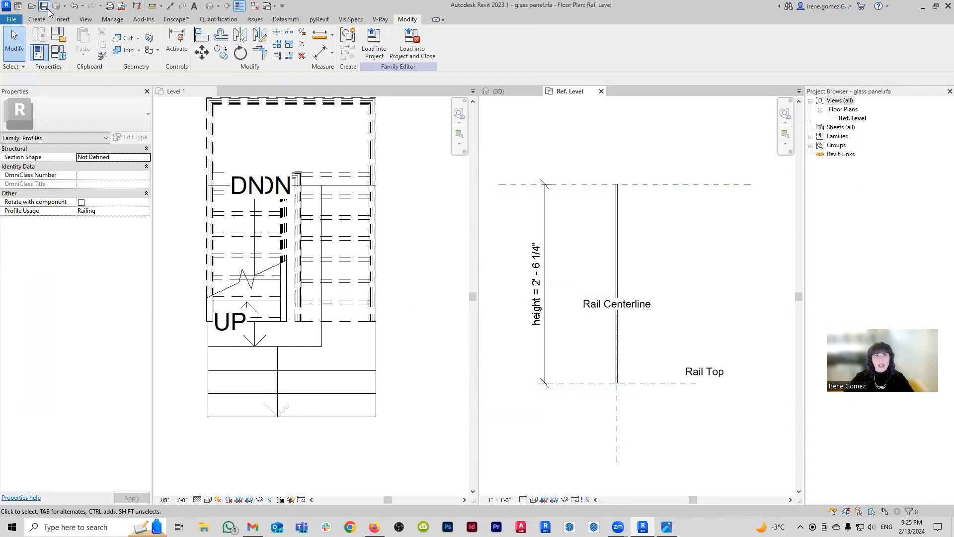
pyautogui.click(376, 51)
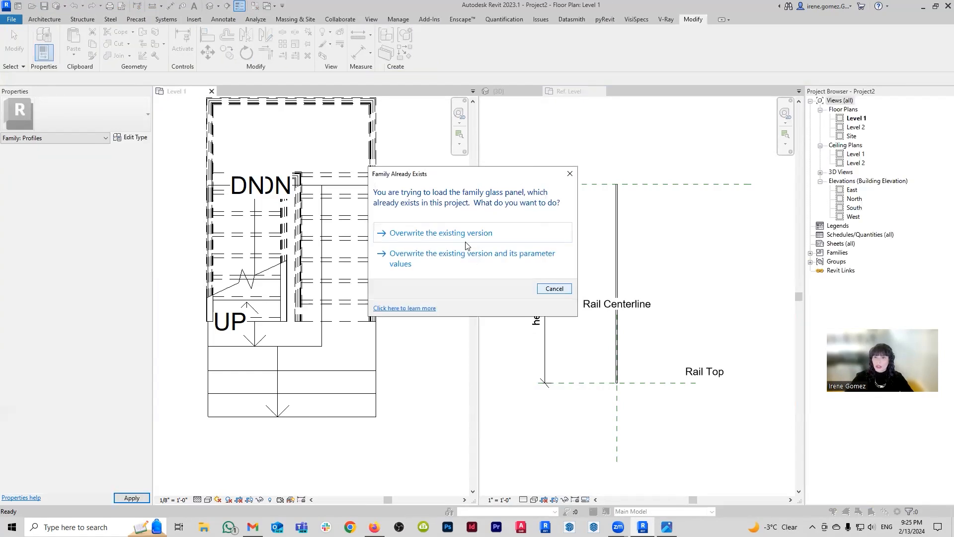
pyautogui.click(466, 236)
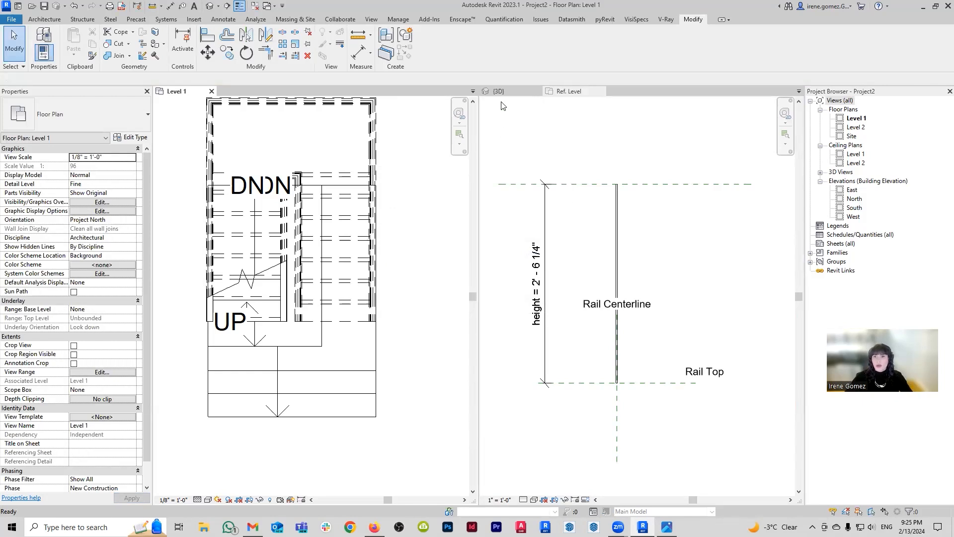
# - Review the rail structure of the inner railing's Glass Panel - Custom type from the 3D view and close the type properties
pyautogui.click(506, 89)
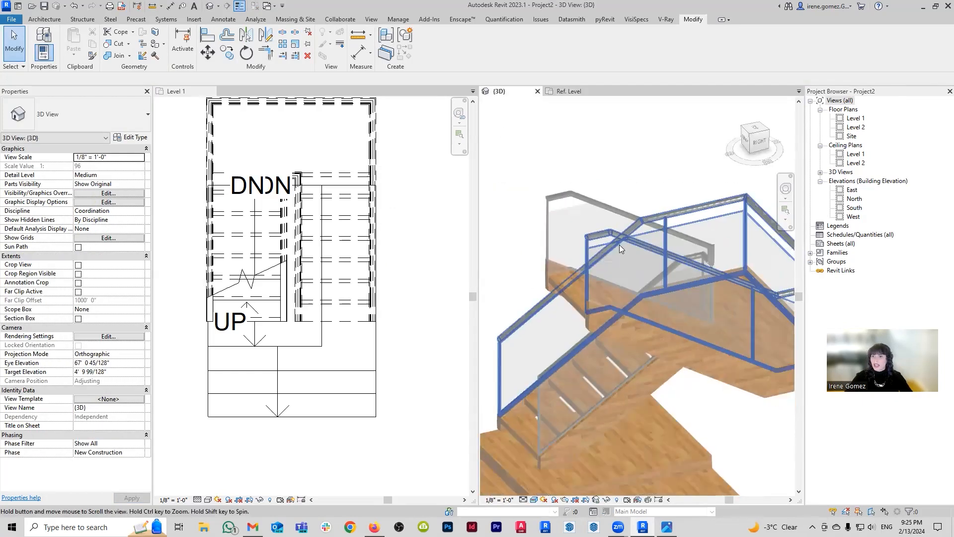
pyautogui.moveTo(619, 245); pyautogui.dragTo(591, 227, button='middle')
pyautogui.scroll(-1, 591, 227)
pyautogui.click(550, 193)
pyautogui.click(124, 138)
pyautogui.click(324, 240)
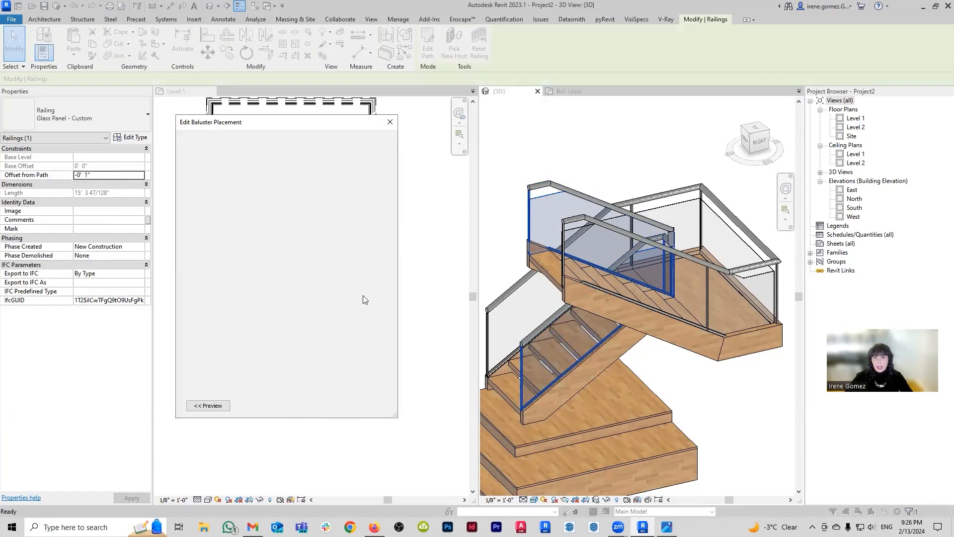
pyautogui.click(452, 115)
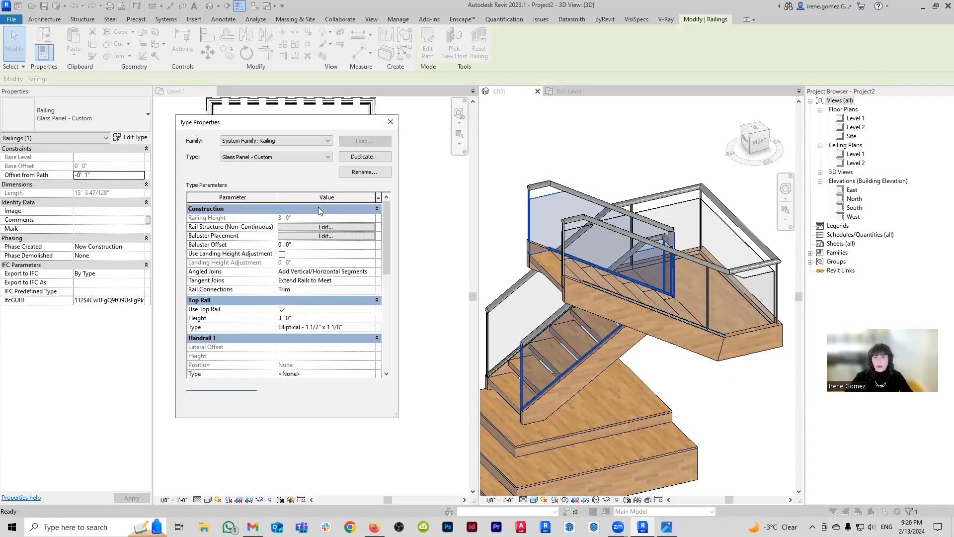
pyautogui.click(318, 230)
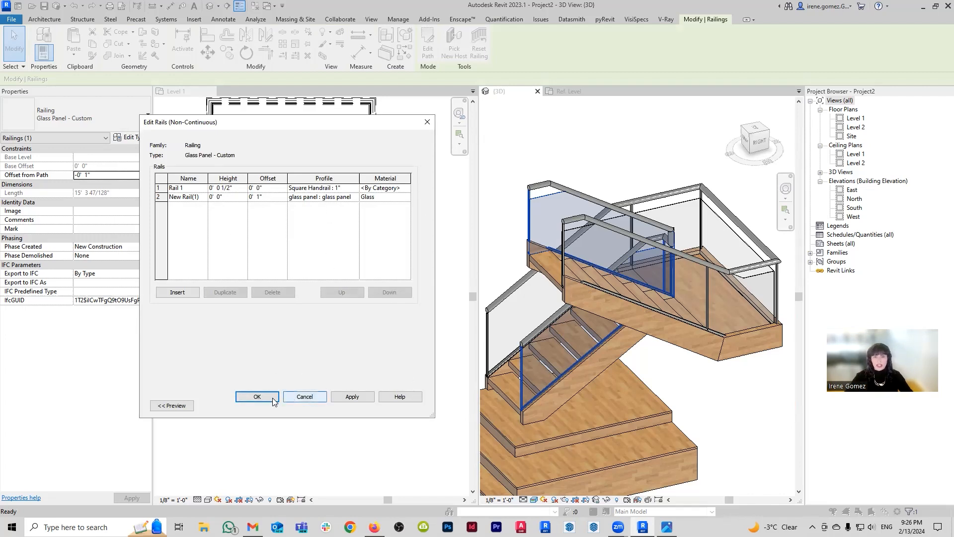
pyautogui.click(257, 396)
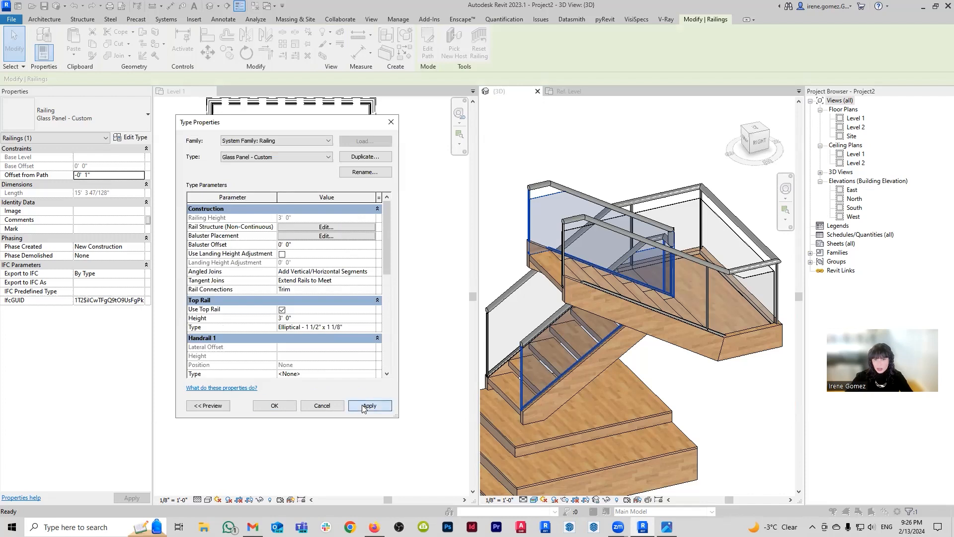
pyautogui.click(275, 405)
# - Select only the outer railing's elliptical top rail along the lower flight and open it for continuous rail editing
pyautogui.scroll(-3, 659, 254)
pyautogui.keyDown('shift'); pyautogui.moveTo(659, 253); pyautogui.dragTo(594, 337, button='middle'); pyautogui.keyUp('shift')
pyautogui.scroll(3, 561, 308)
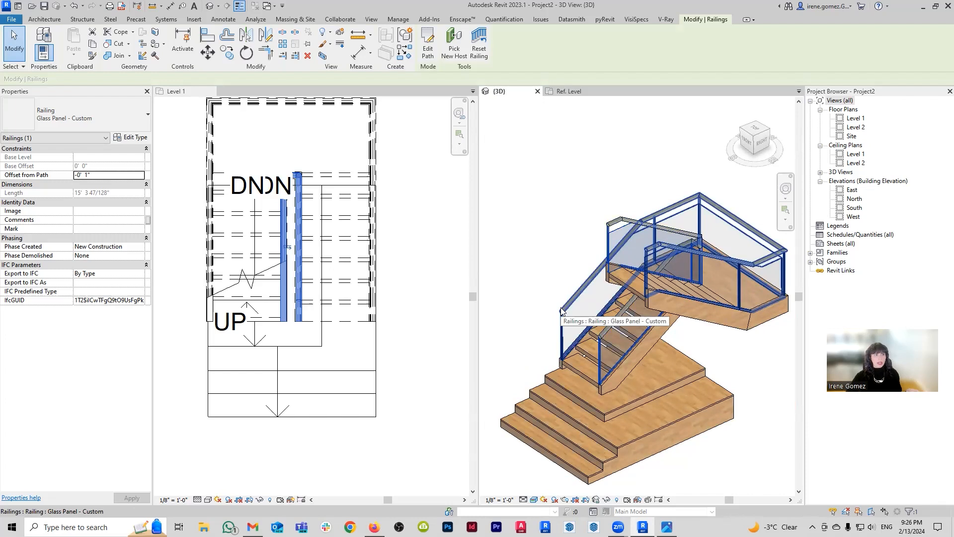
pyautogui.scroll(2, 561, 308)
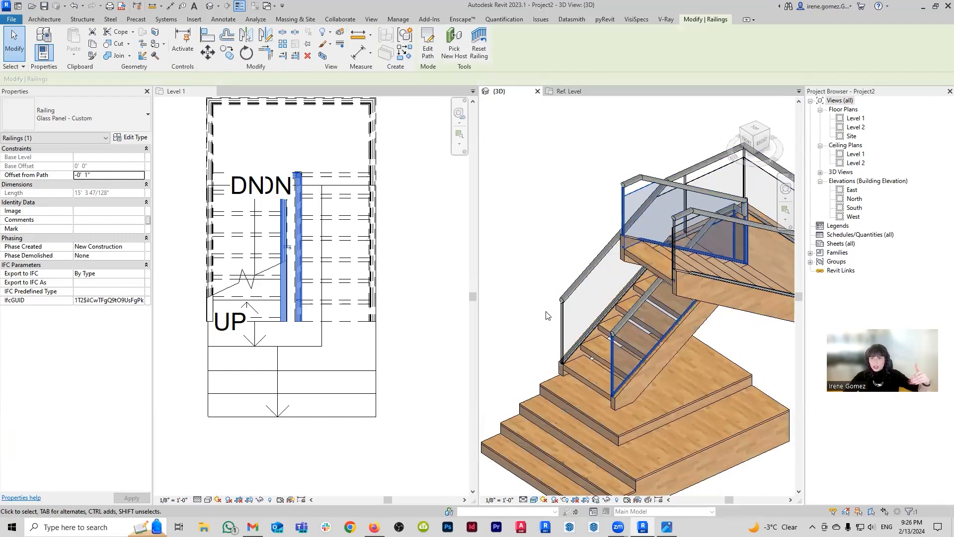
pyautogui.scroll(2, 547, 337)
pyautogui.keyDown('shift'); pyautogui.moveTo(567, 317); pyautogui.dragTo(573, 294, button='middle'); pyautogui.keyUp('shift')
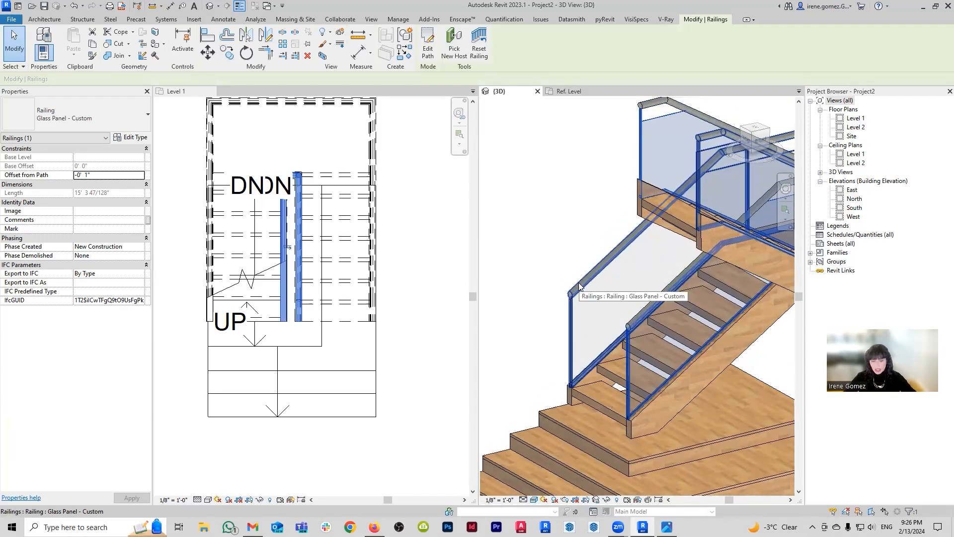
pyautogui.press('Tab')
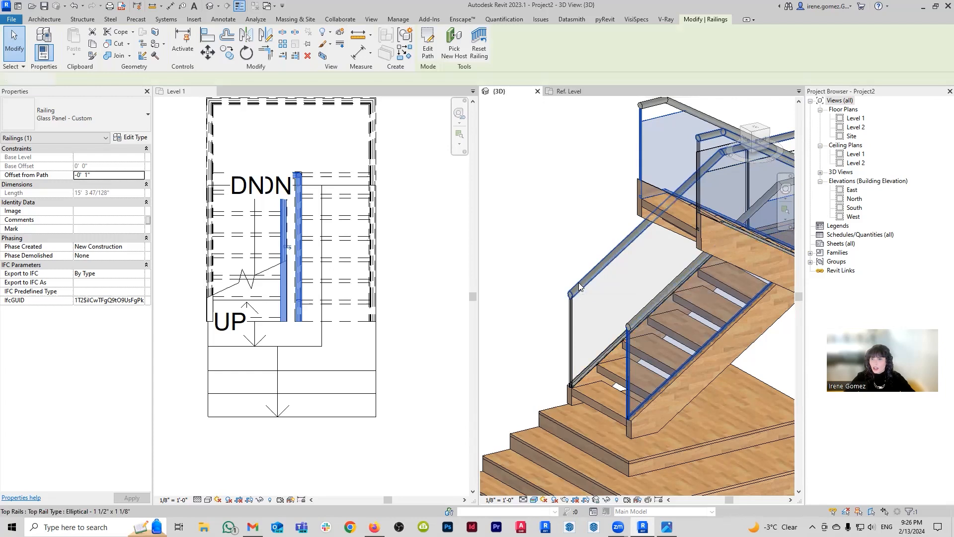
pyautogui.click(580, 287)
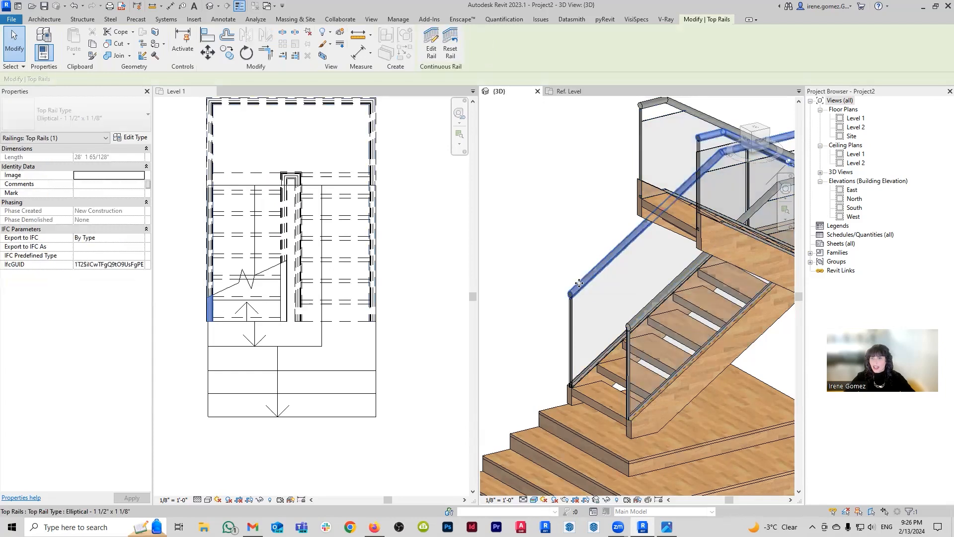
pyautogui.click(431, 43)
# - Open the top rail's path for editing at its lower end, above the end post of the lower flight
pyautogui.keyDown('shift'); pyautogui.moveTo(584, 323); pyautogui.dragTo(823, 381, button='middle'); pyautogui.keyUp('shift')
pyautogui.keyDown('shift'); pyautogui.moveTo(714, 354); pyautogui.dragTo(685, 311, button='middle'); pyautogui.keyUp('shift')
pyautogui.scroll(2, 675, 326)
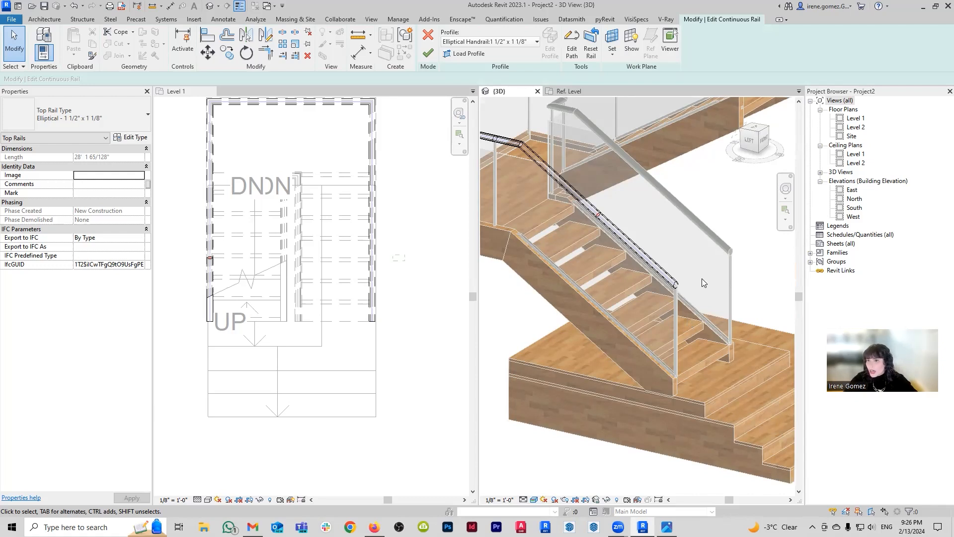
pyautogui.scroll(8, 701, 278)
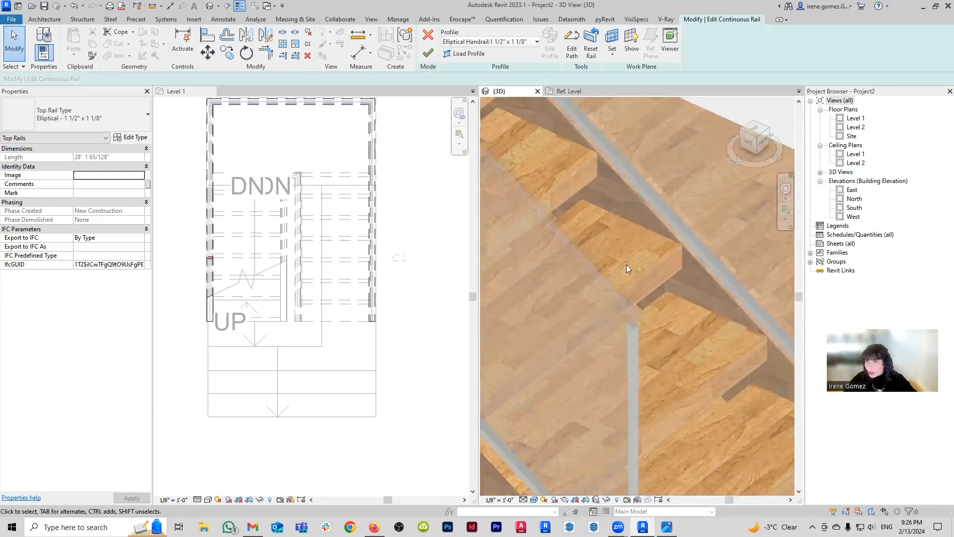
pyautogui.click(572, 45)
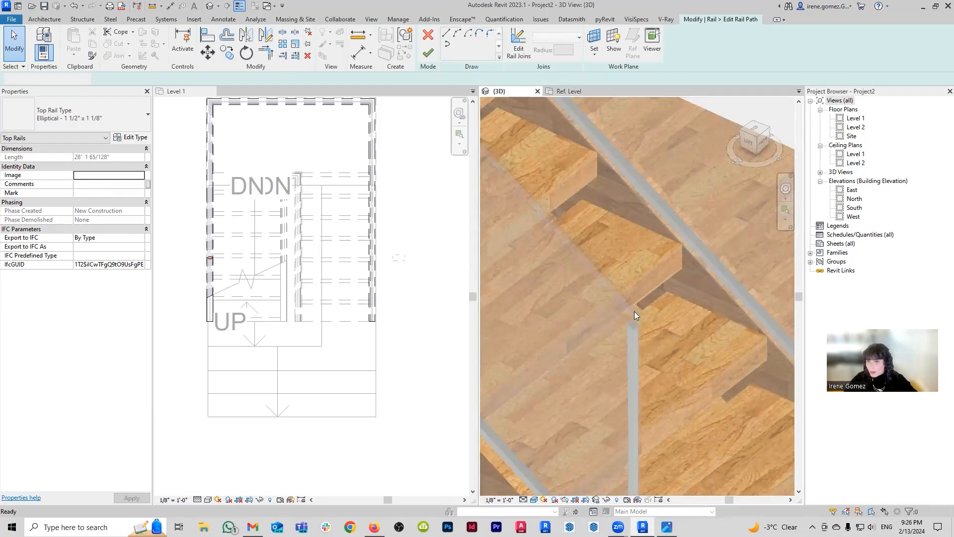
pyautogui.scroll(5, 642, 335)
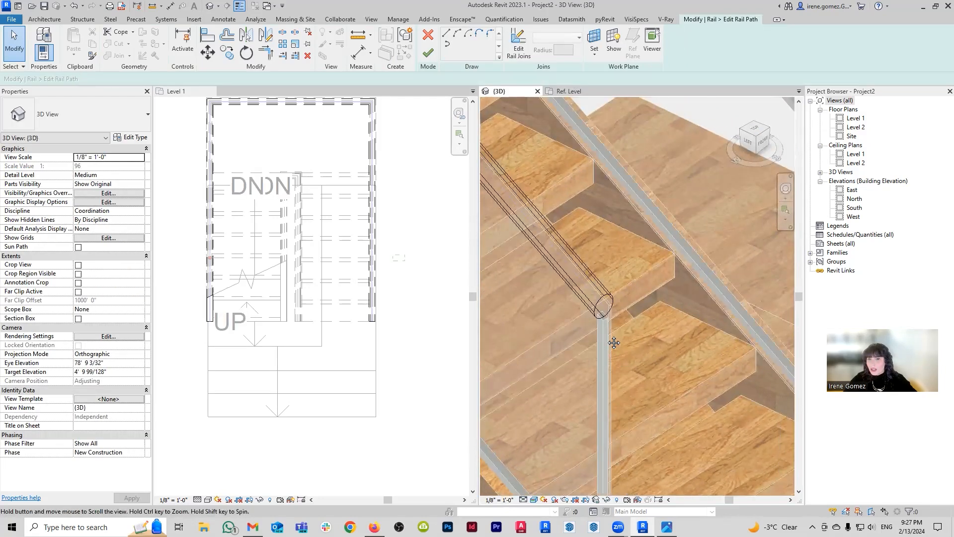
pyautogui.scroll(2, 623, 271)
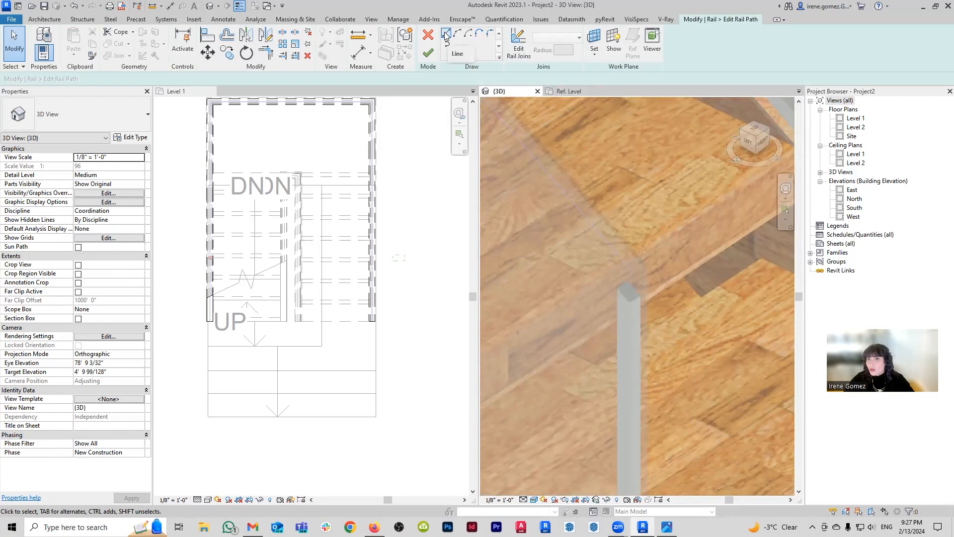
pyautogui.scroll(-8, 611, 284)
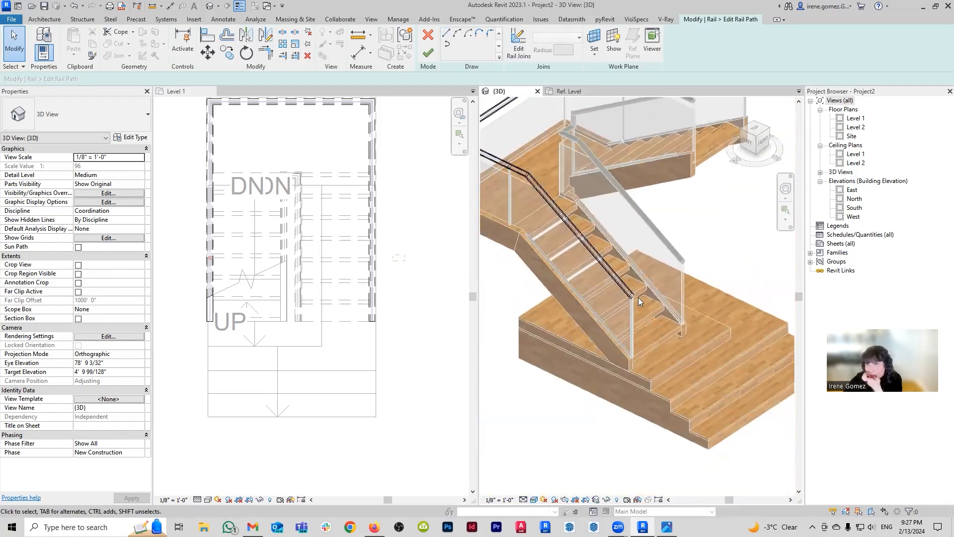
pyautogui.scroll(3, 622, 293)
pyautogui.click(428, 53)
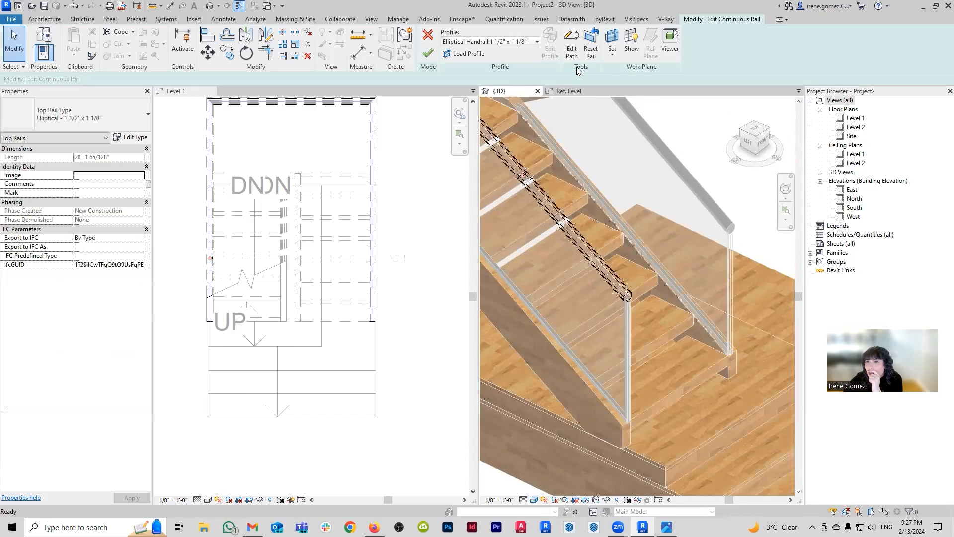
pyautogui.click(572, 53)
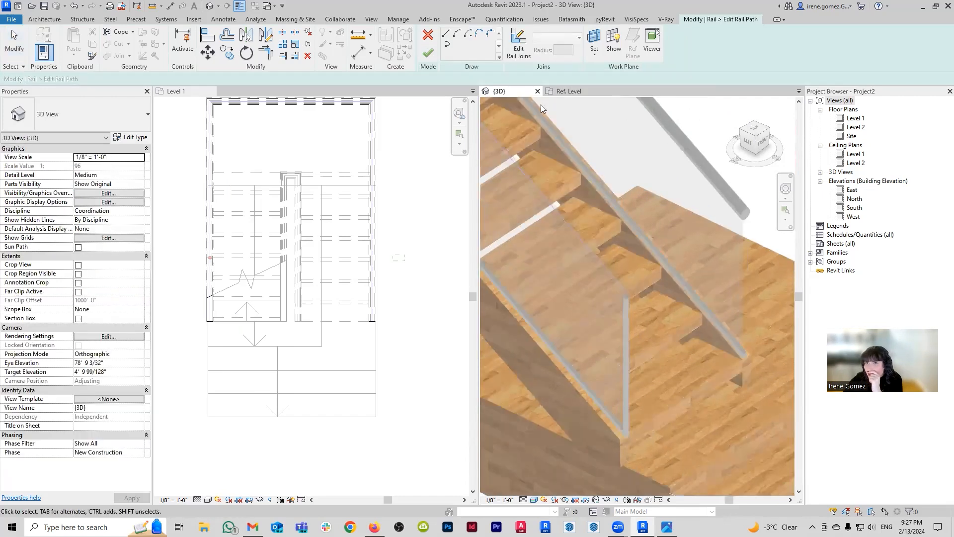
pyautogui.scroll(5, 622, 308)
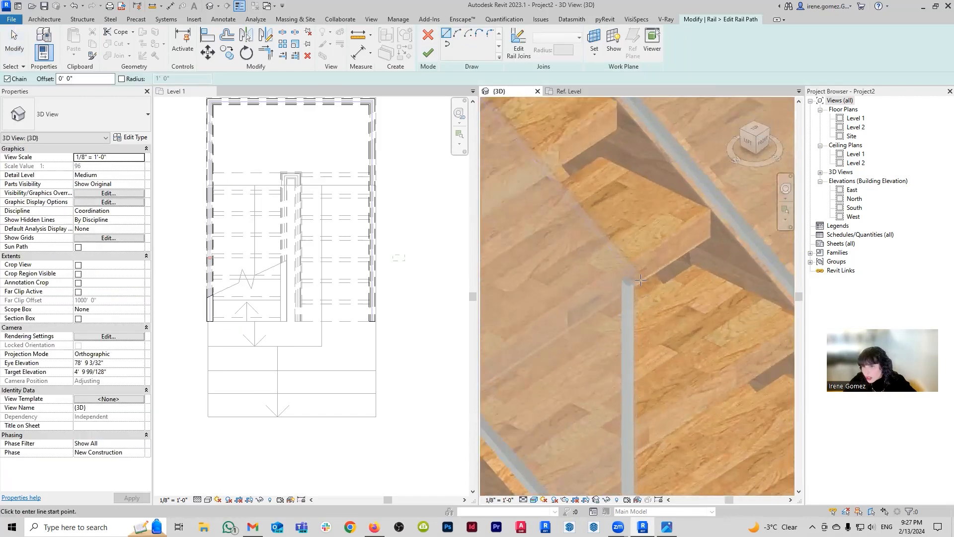
pyautogui.press('Escape')
pyautogui.press('Escape')
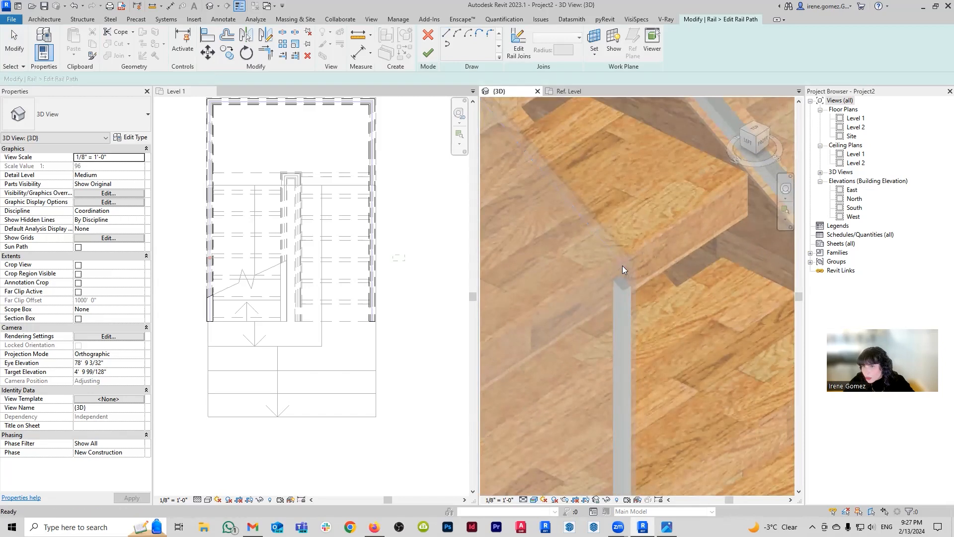
# - Extend the top rail's path with a straight segment beyond the lower end post and a vertical downward segment, and finish the rail edit
pyautogui.click(447, 33)
pyautogui.click(624, 265)
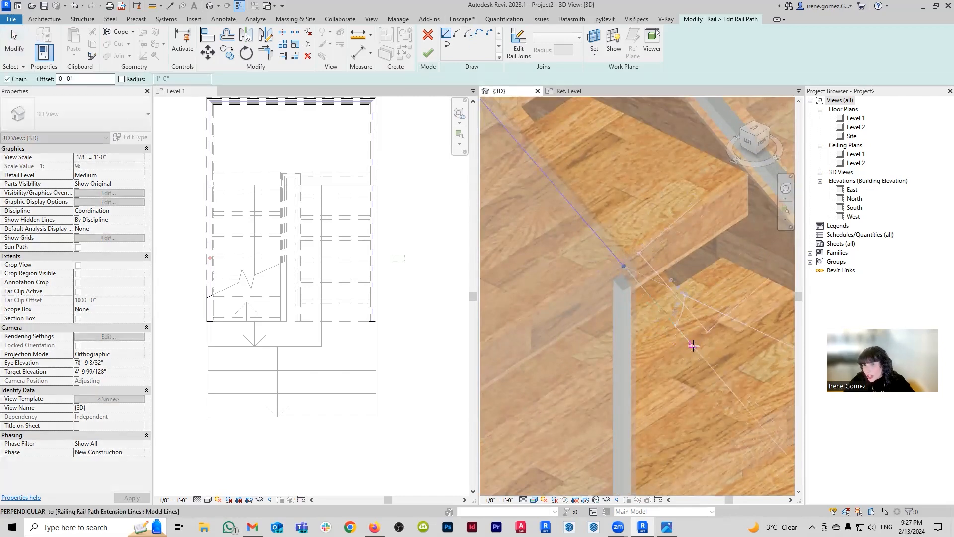
pyautogui.click(713, 370)
pyautogui.scroll(-4, 712, 434)
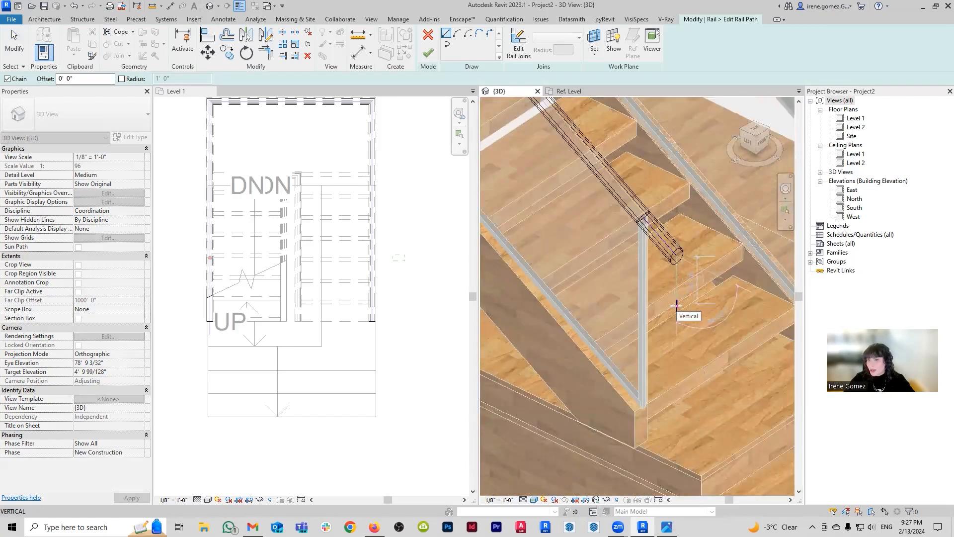
pyautogui.click(675, 305)
pyautogui.press('Escape')
pyautogui.press('Escape')
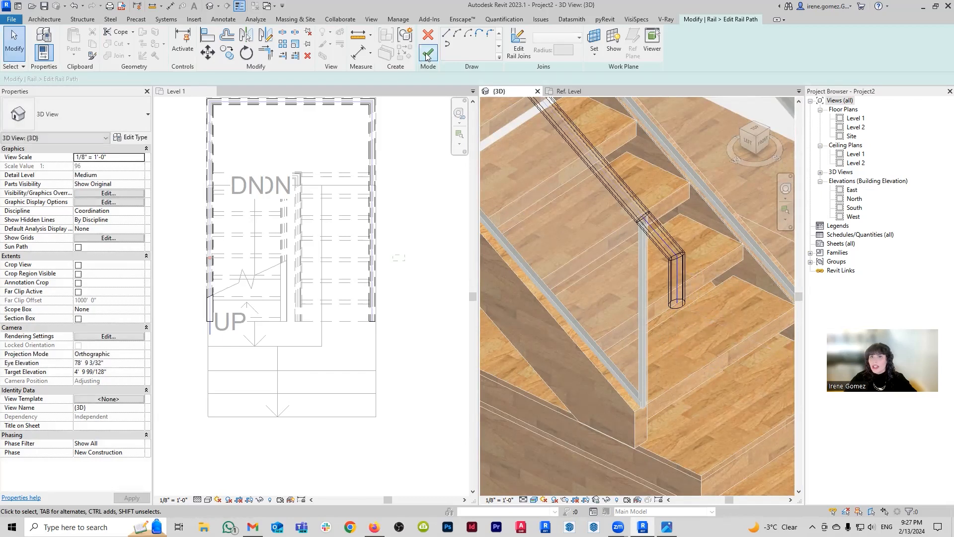
pyautogui.click(431, 53)
pyautogui.click(432, 54)
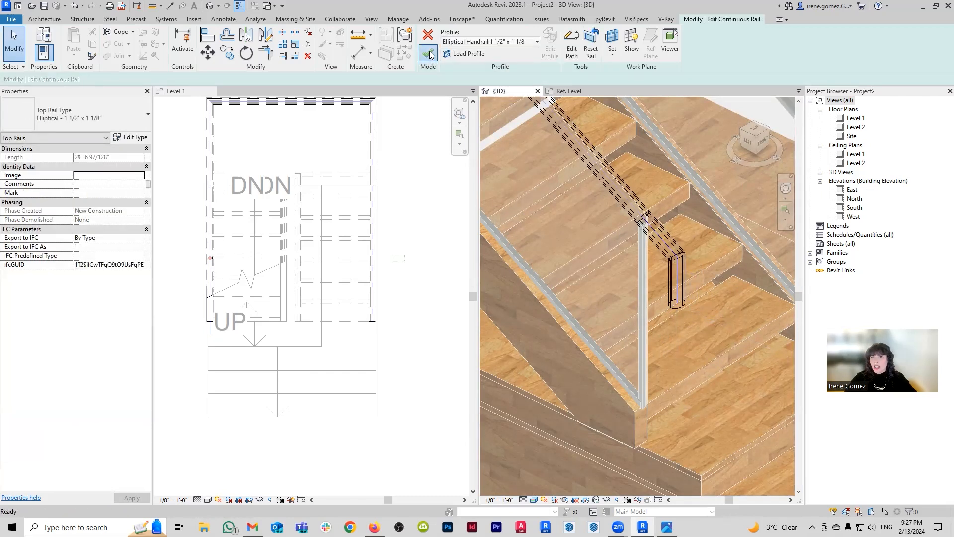
# - Examine the extended top rail and the whole stair in the 3D view and the Level 1 floor plan
pyautogui.scroll(-3, 556, 258)
pyautogui.click(716, 398)
pyautogui.keyDown('shift'); pyautogui.moveTo(658, 334); pyautogui.dragTo(711, 315, button='middle'); pyautogui.keyUp('shift')
pyautogui.scroll(-3, 541, 308)
pyautogui.scroll(-1, 711, 315)
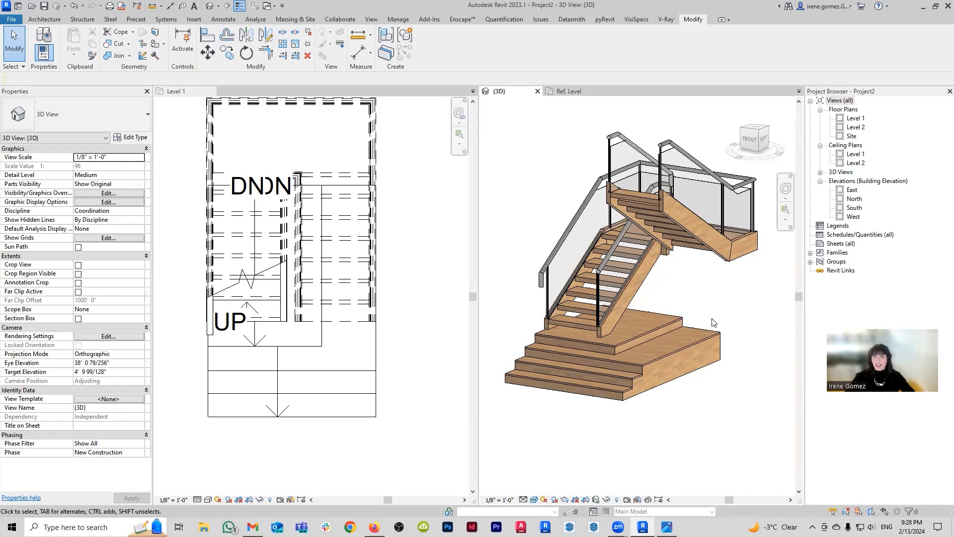
pyautogui.click(387, 327)
pyautogui.scroll(1, 408, 245)
pyautogui.moveTo(409, 244); pyautogui.dragTo(421, 273, button='middle')
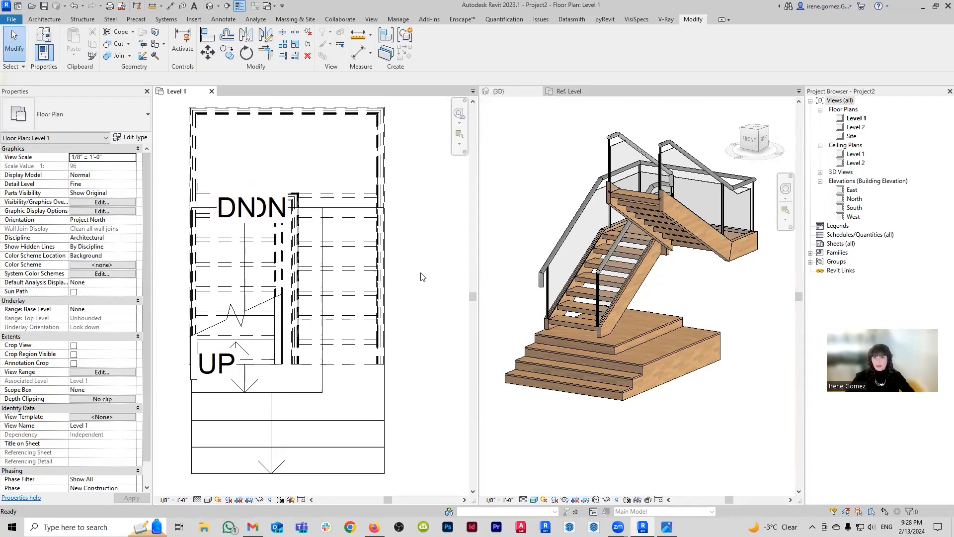
pyautogui.scroll(-1, 421, 272)
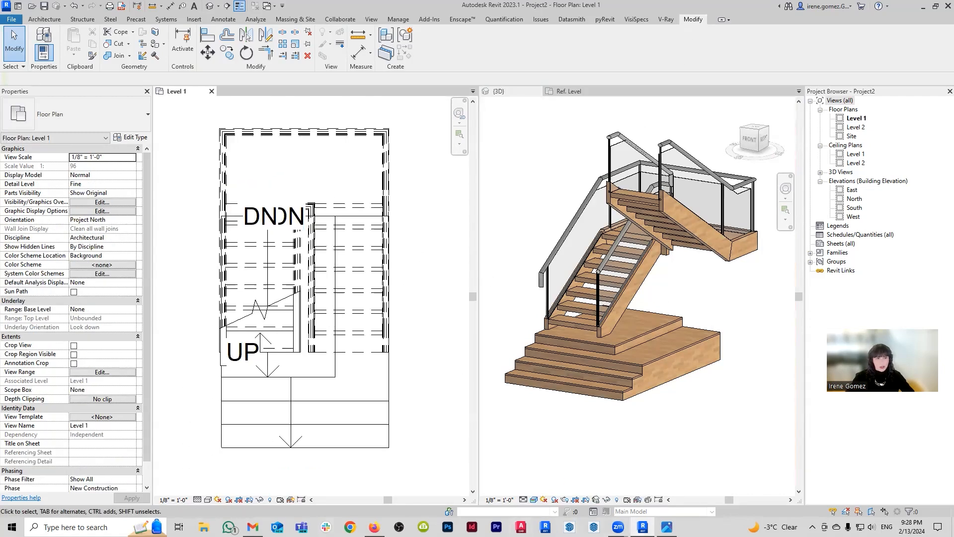